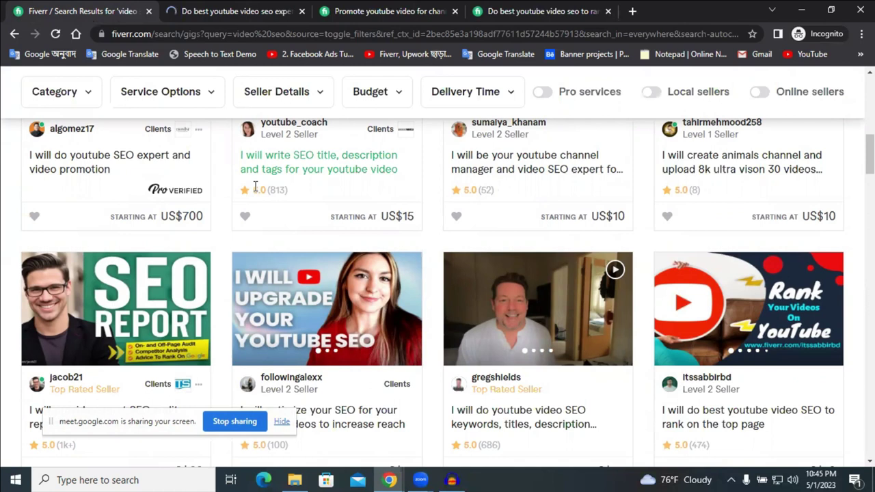
Step: Open the "I will do best youtube video SEO to rank on the top page" gig in a new tab and show it
scroll(622, 222, "down", 3)
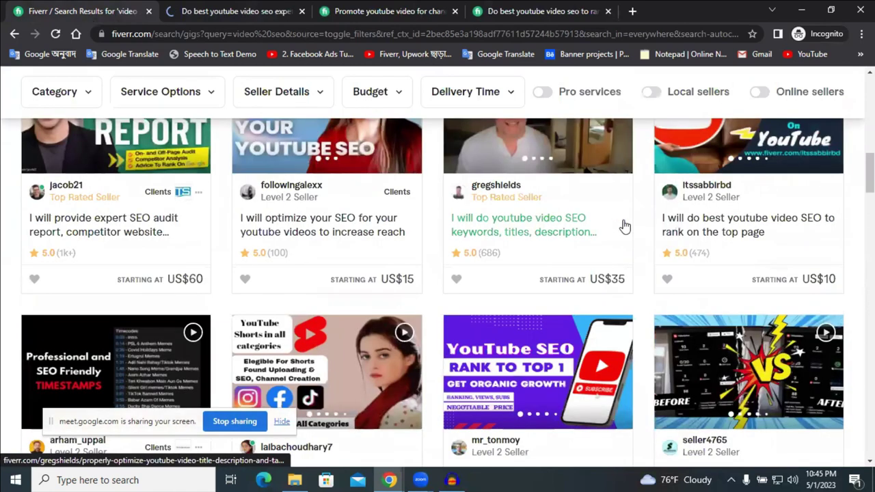
right_click(679, 224)
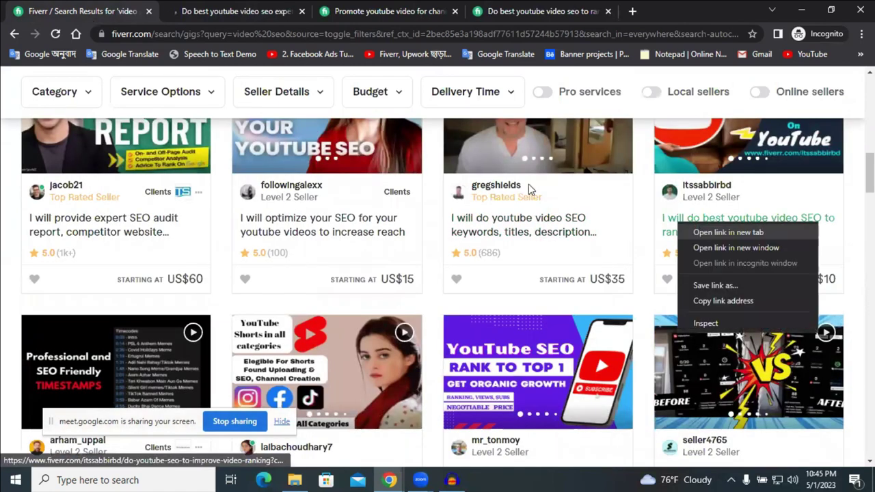
left_click(728, 232)
key("ctrl+Tab")
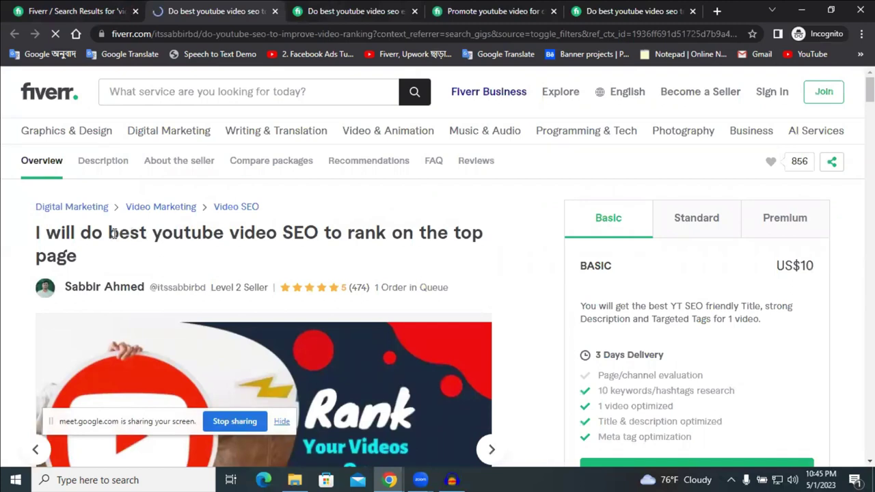
Step: Copy "best youtube video SEO" from the gig title and search Fiverr for that phrase from the results page
left_click_drag(108, 233, 321, 230)
key("ctrl+c")
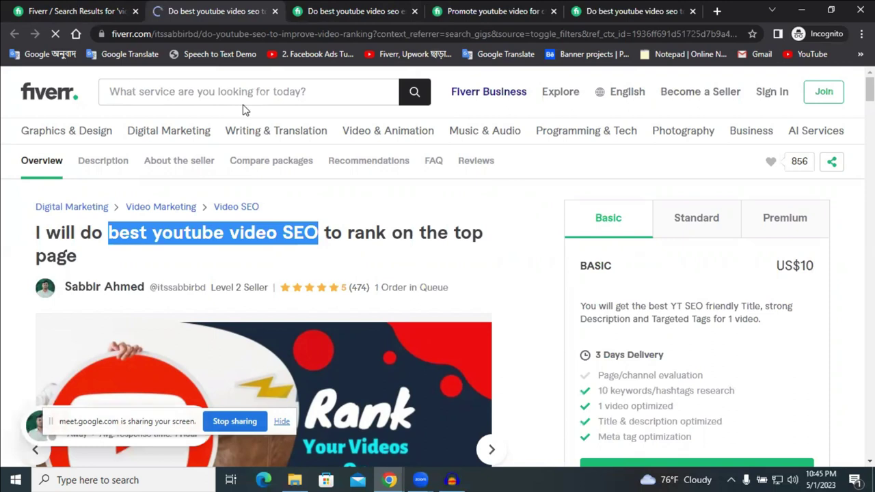
key("ctrl+shift+Tab")
scroll(188, 96, "up", 5)
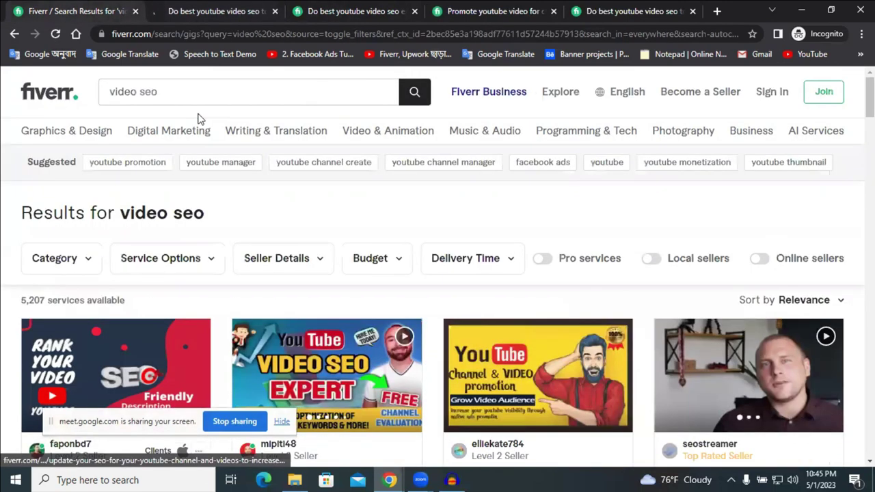
left_click(183, 95)
key("ctrl+a")
key("ctrl+v")
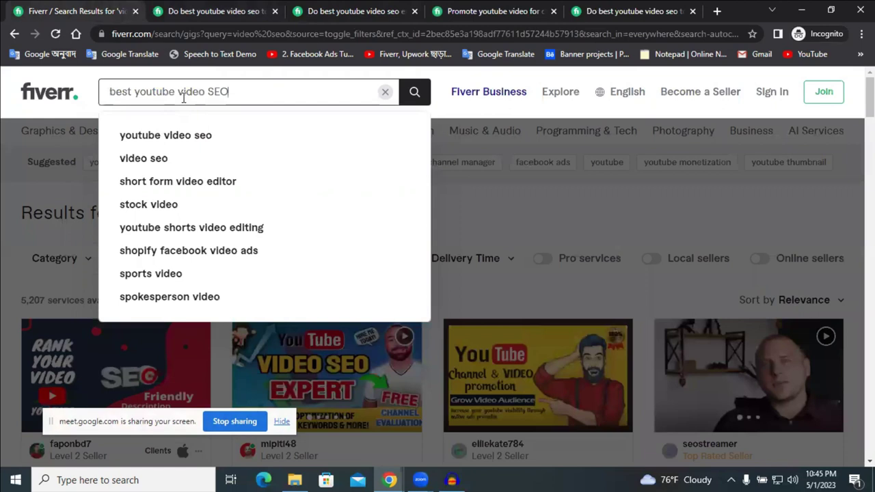
key("Return")
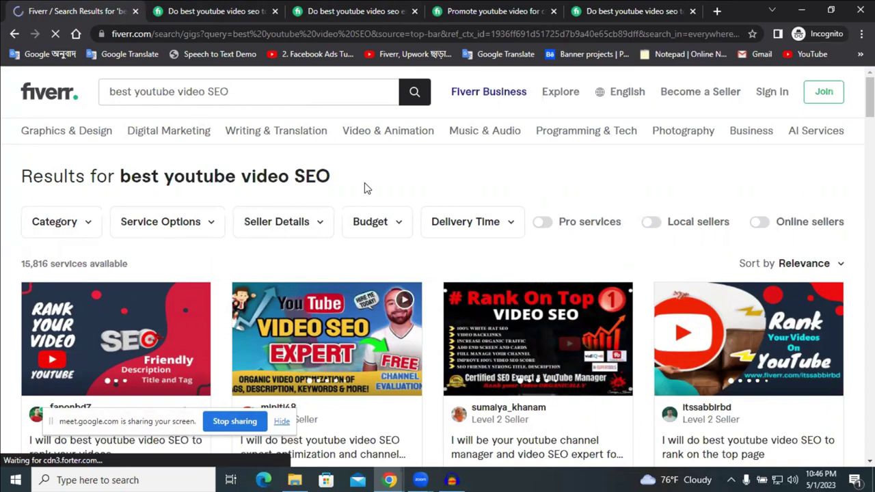
Step: Look through the gigs found for "best youtube video SEO" and return to the "video seo" results
scroll(364, 183, "down", 1)
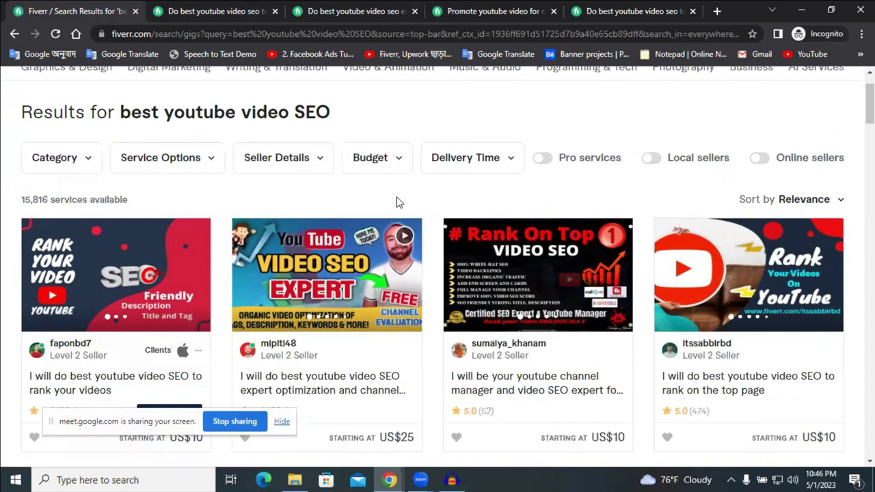
scroll(399, 203, "down", 3)
scroll(400, 203, "up", 4)
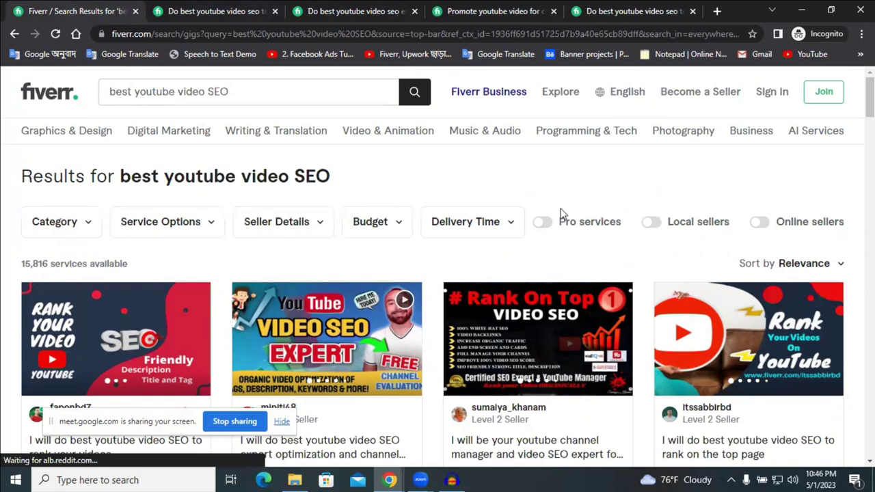
left_click(13, 35)
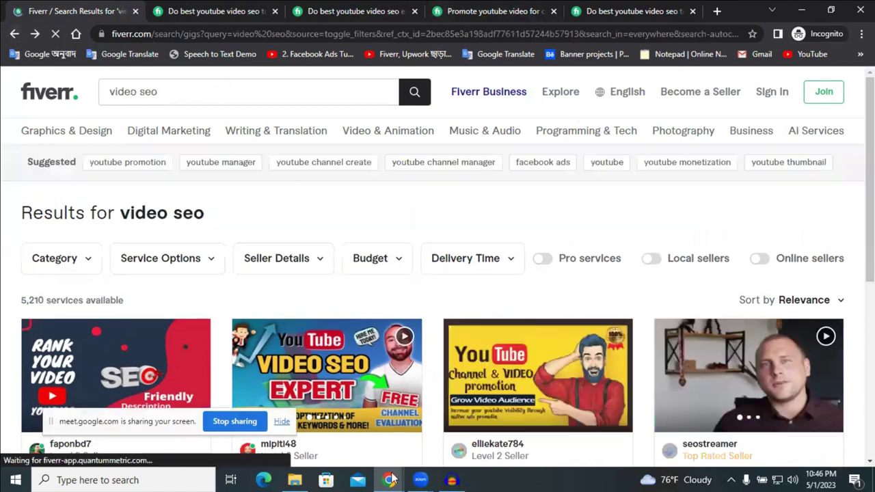
Step: Bring up the gig creation form in the other browser window and place the cursor in the gig title
mouse_move(390, 480)
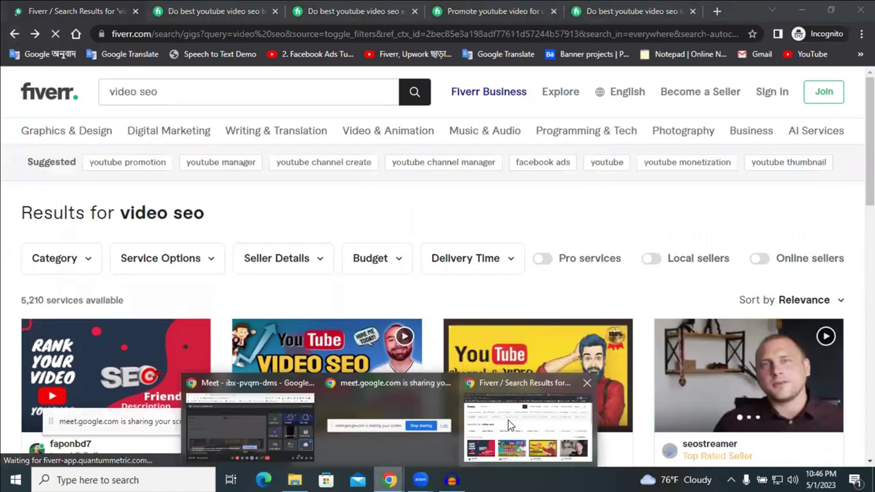
left_click(233, 423)
key("ctrl+Tab")
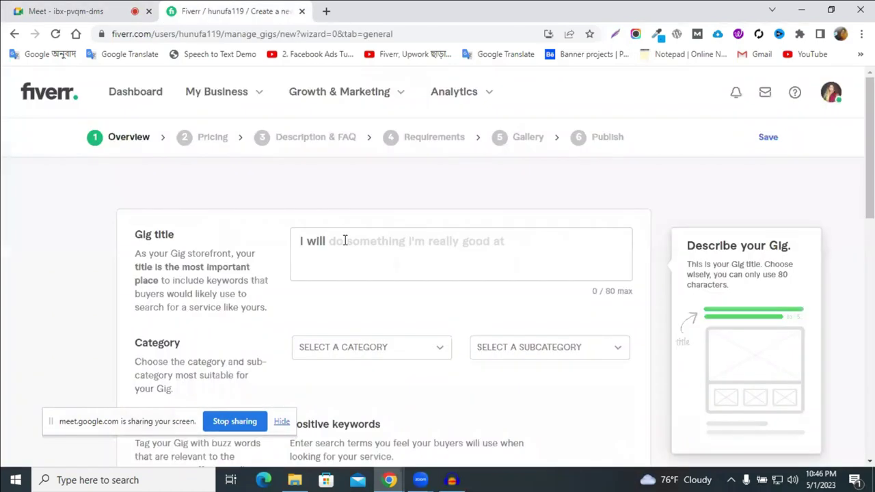
left_click(346, 241)
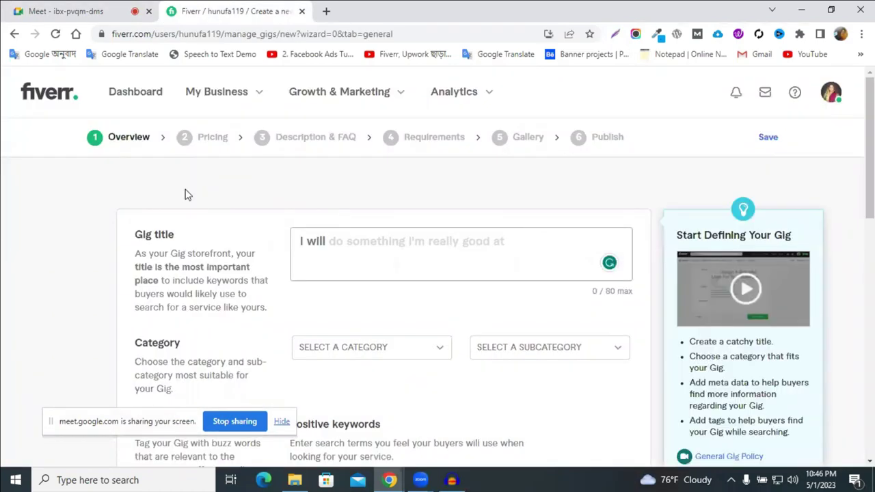
scroll(205, 171, "down", 1)
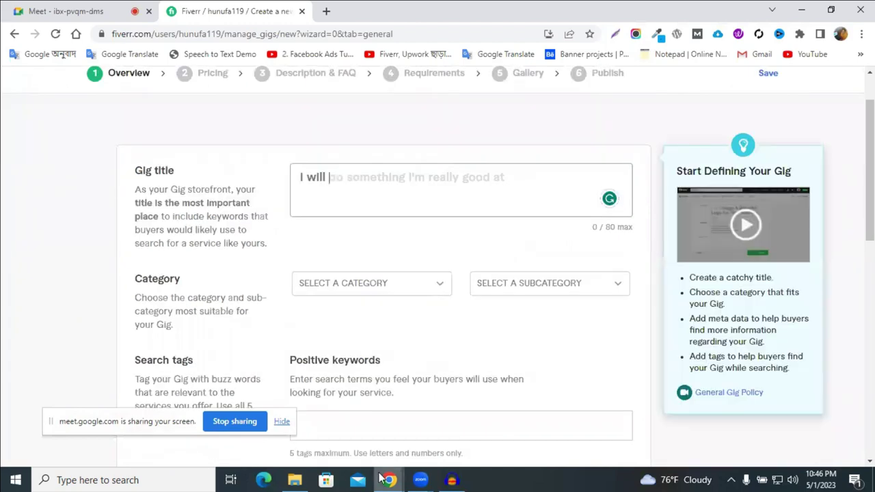
Step: Return to the Fiverr search window and examine the title of the open gig about SEO expert optimization and channel growth
left_click(509, 427)
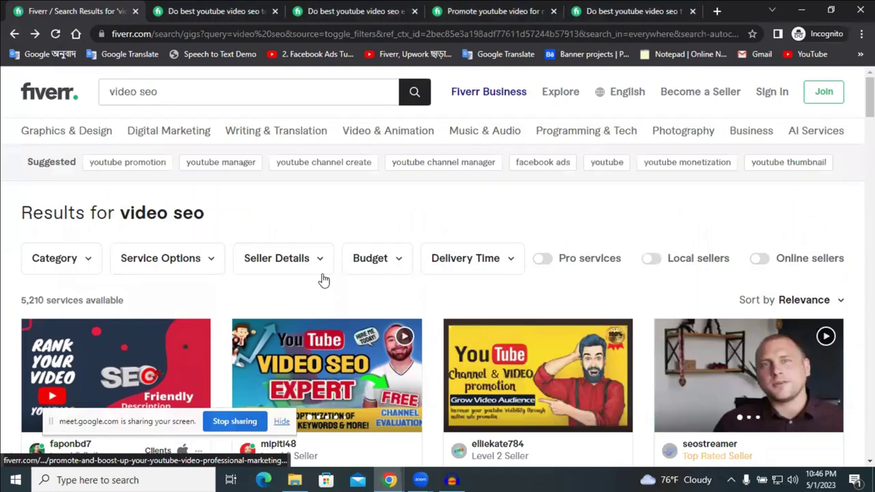
scroll(297, 287, "down", 2)
scroll(328, 295, "down", 1)
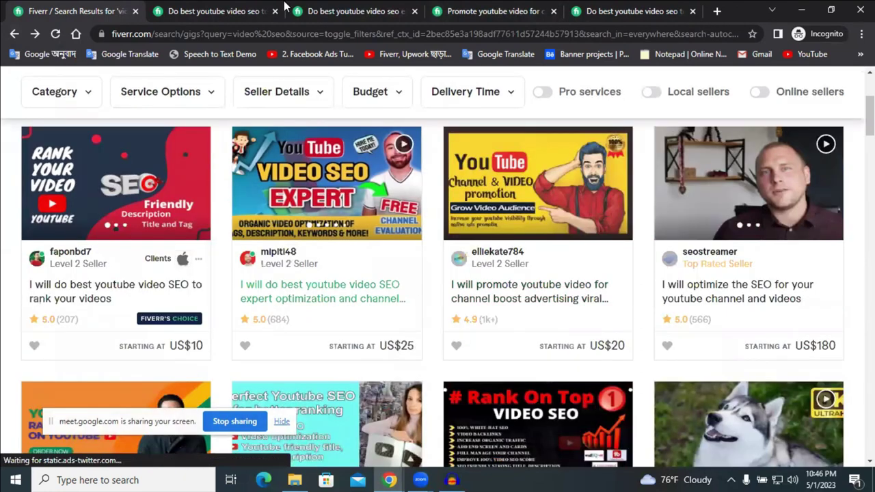
left_click(349, 8)
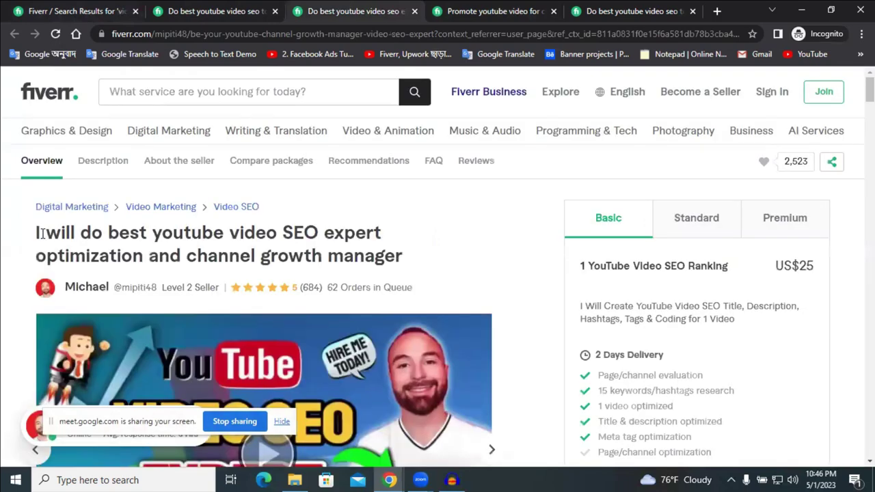
left_click_drag(36, 232, 277, 263)
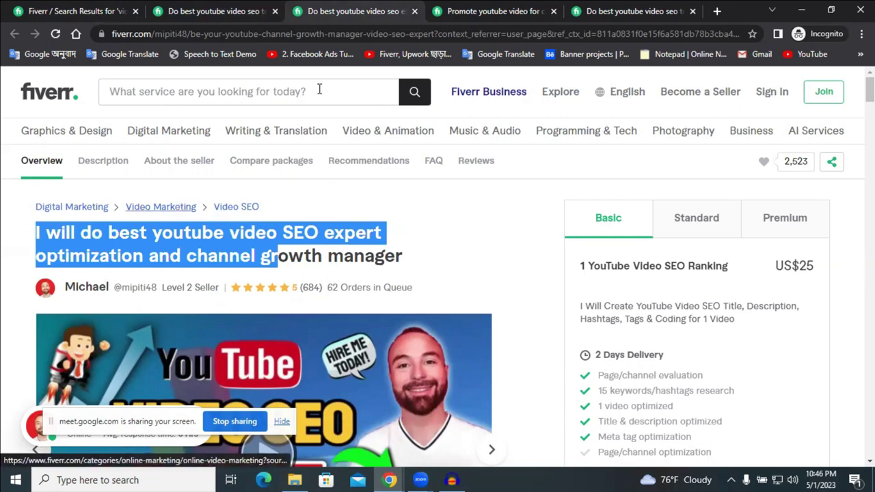
Step: Compare the titles of the other open gigs on YouTube video promotion and best YouTube video SEO
left_click(454, 5)
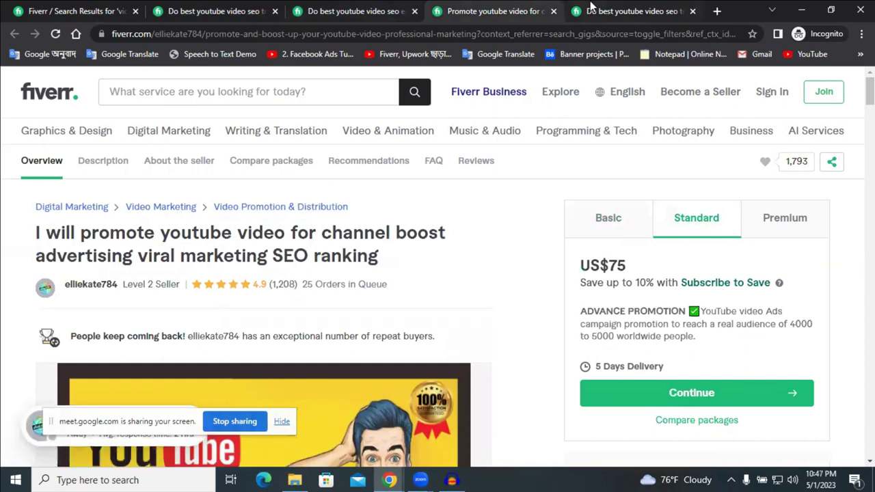
key("ctrl+Tab")
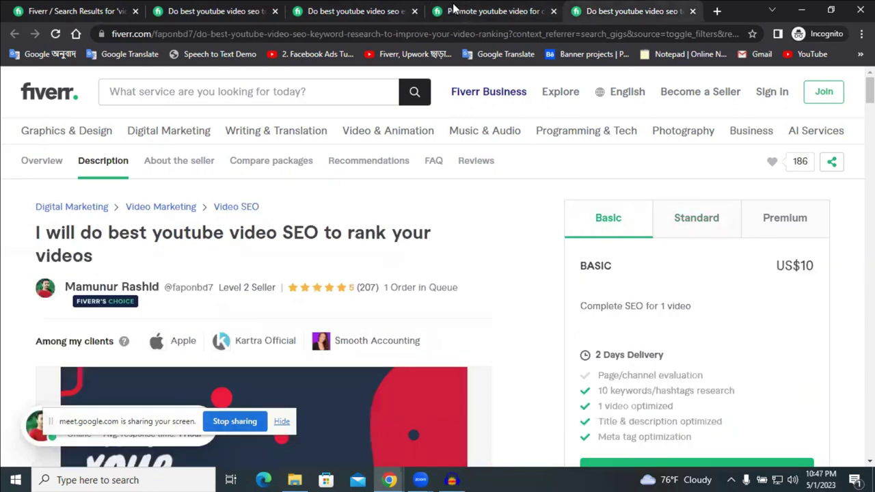
key("ctrl+shift+Tab")
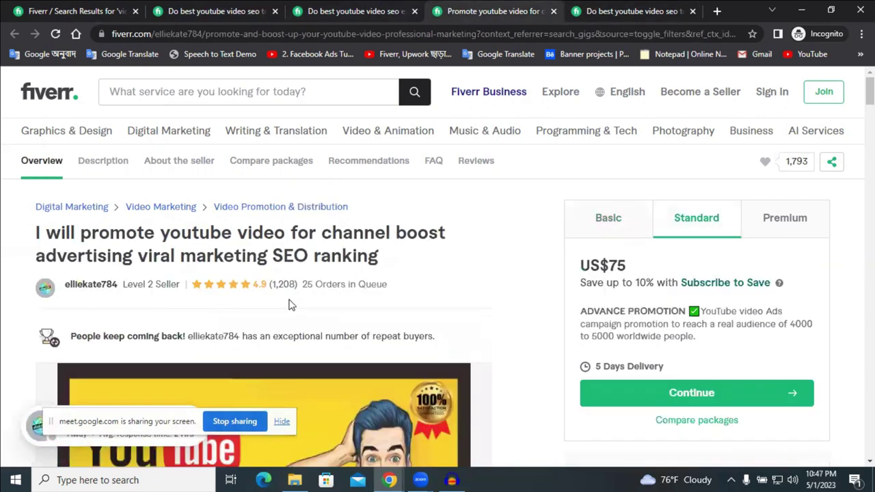
key("ctrl+shift+Tab")
key("ctrl+shift+Tab")
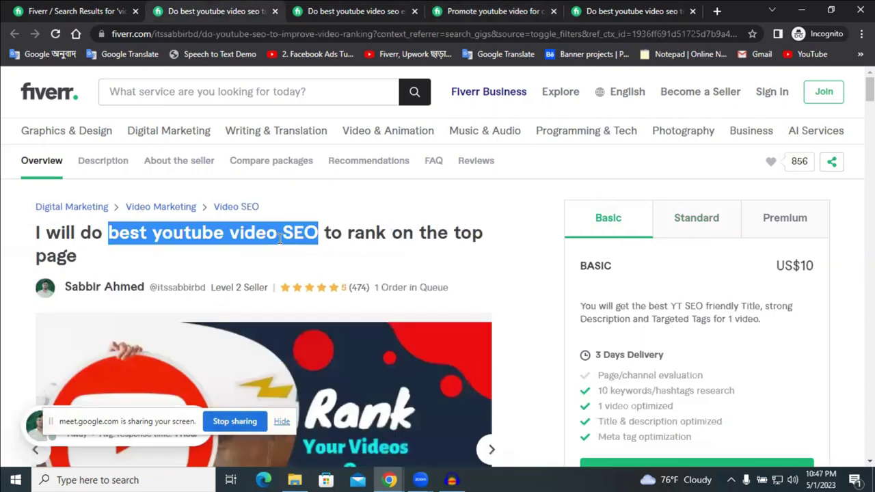
Step: From the "video seo" results, open the "I will promote youtube video for channel boost" gig in a new tab and show it
key("ctrl+shift+Tab")
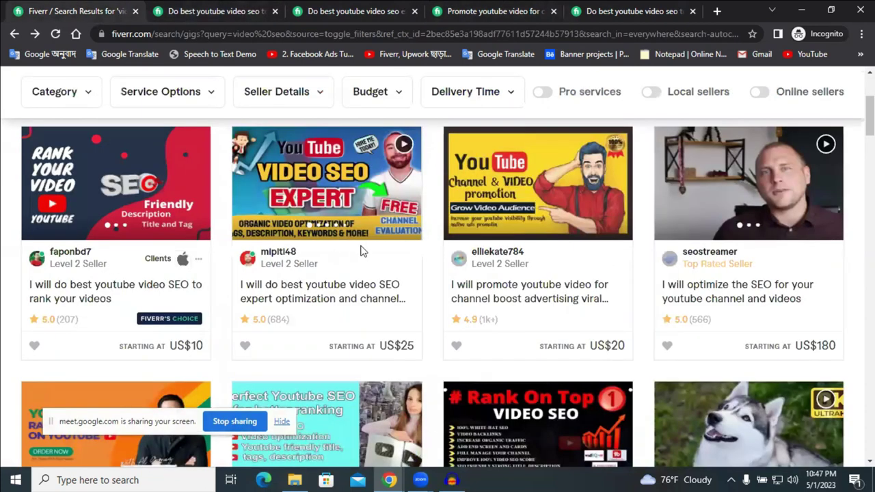
scroll(487, 269, "down", 5)
scroll(529, 305, "up", 5)
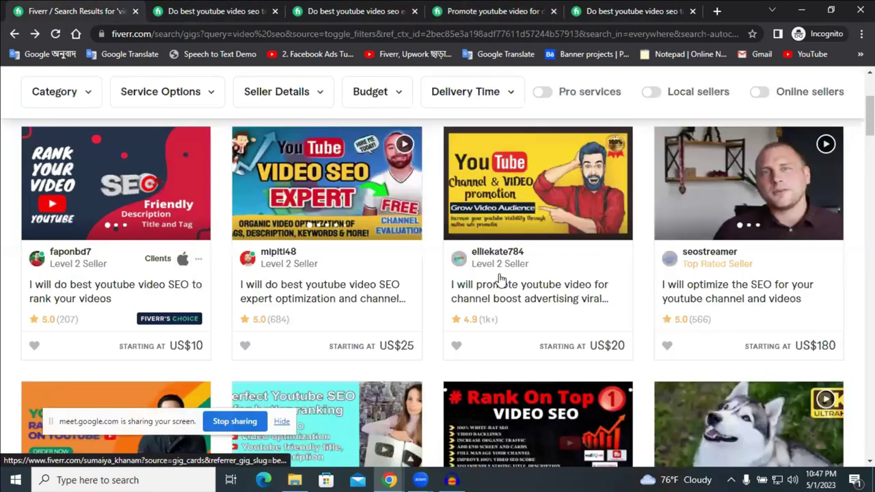
right_click(495, 274)
right_click(475, 294)
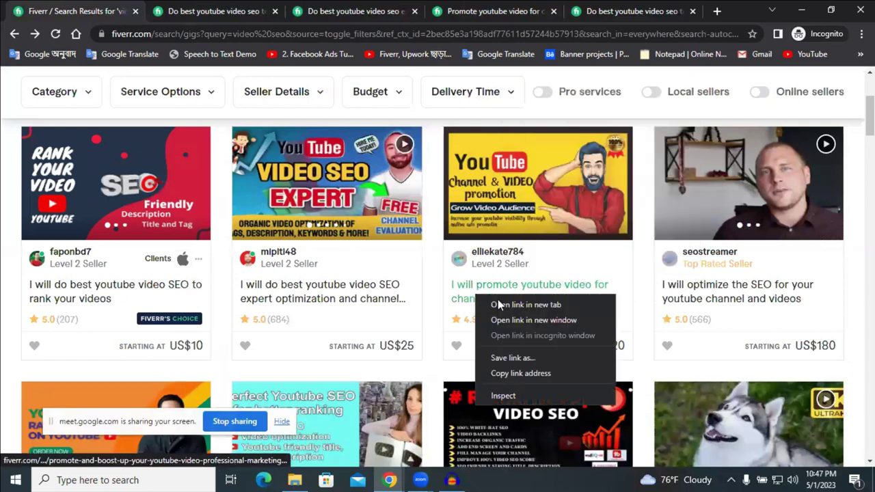
left_click(170, 8)
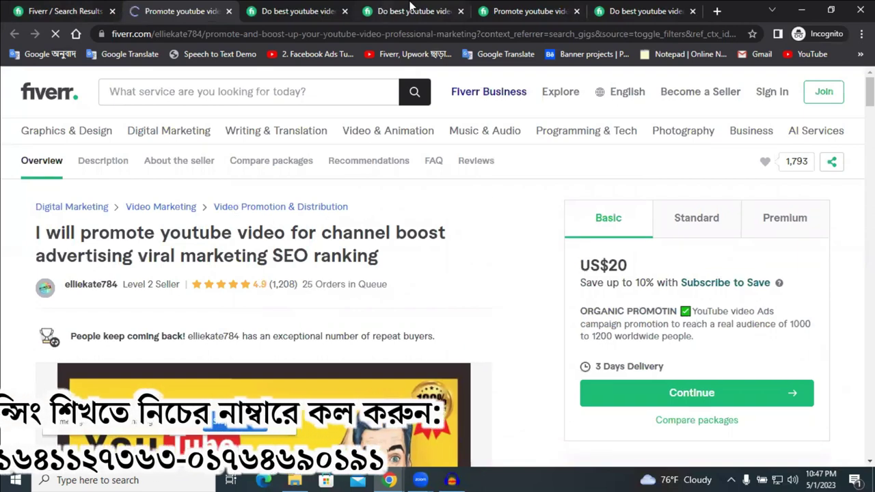
Step: Compare the promotion gig's title with the channel growth manager gig's title and return to the gig creation form
key("ctrl+4")
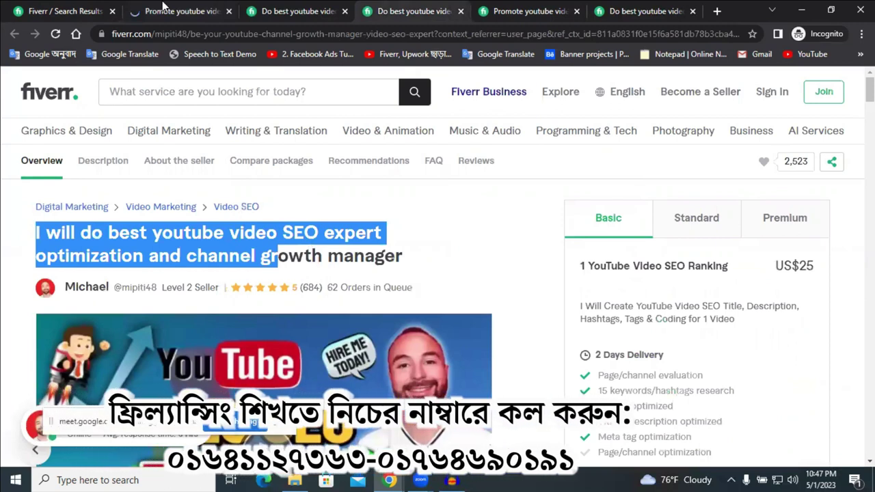
key("ctrl+2")
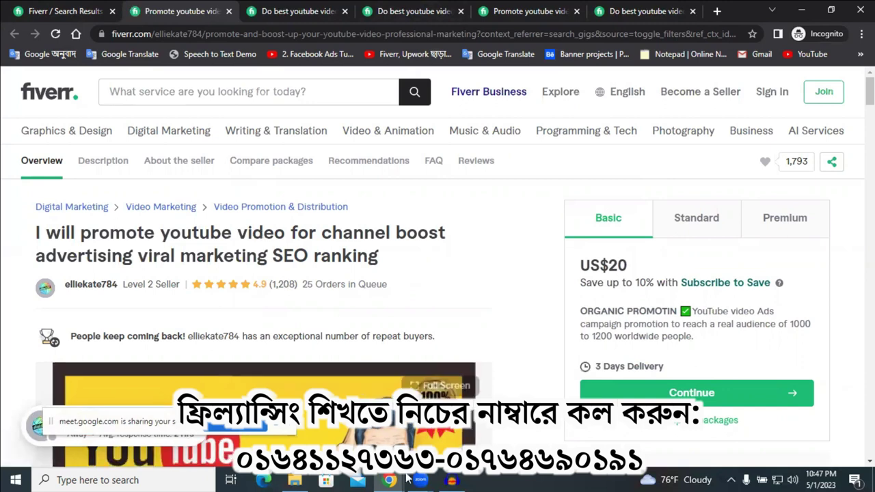
mouse_move(384, 478)
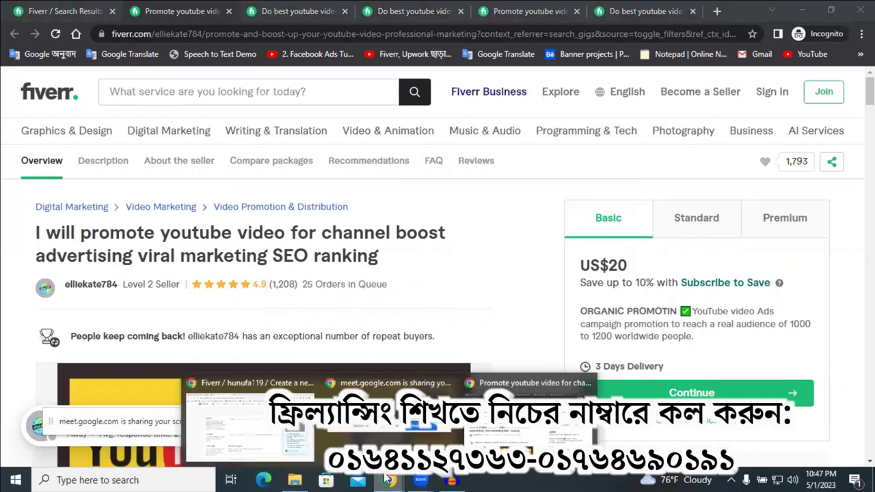
left_click(249, 421)
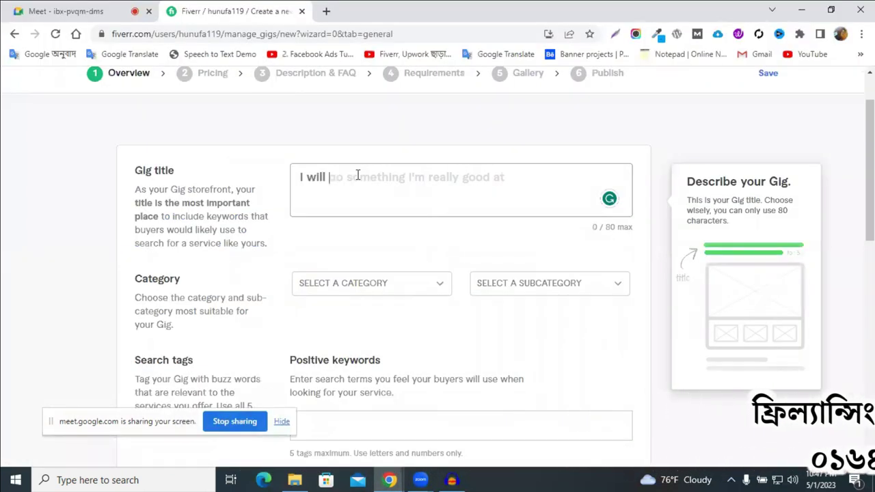
type("I will")
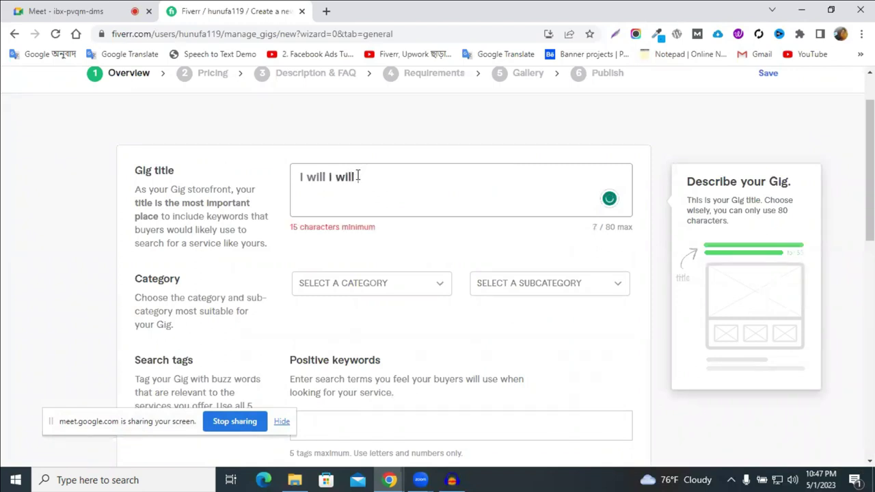
left_click_drag(392, 186, 317, 178)
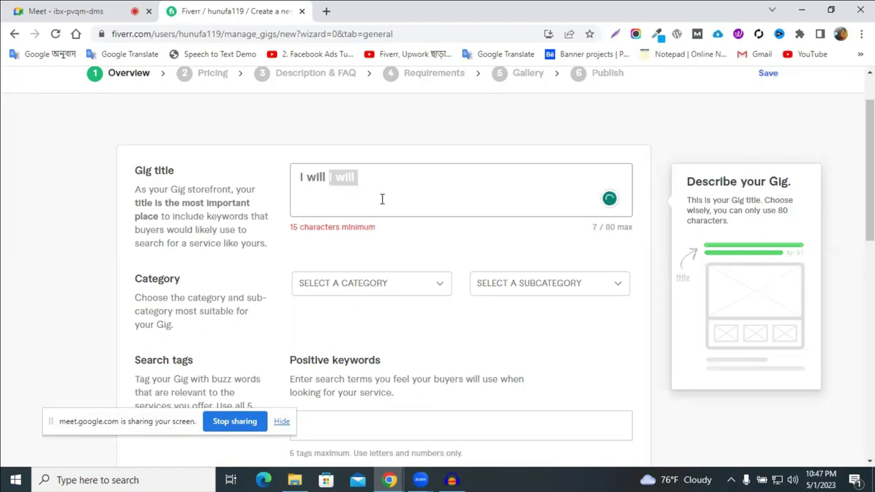
key("BackSpace")
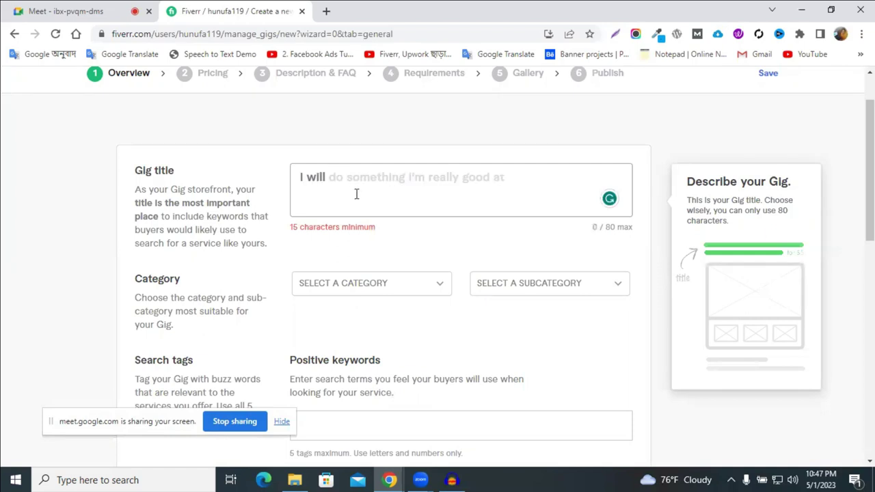
Step: Enter the gig title "Do best youtube video SEO and channel promotion to improve video ranking"
type("Do")
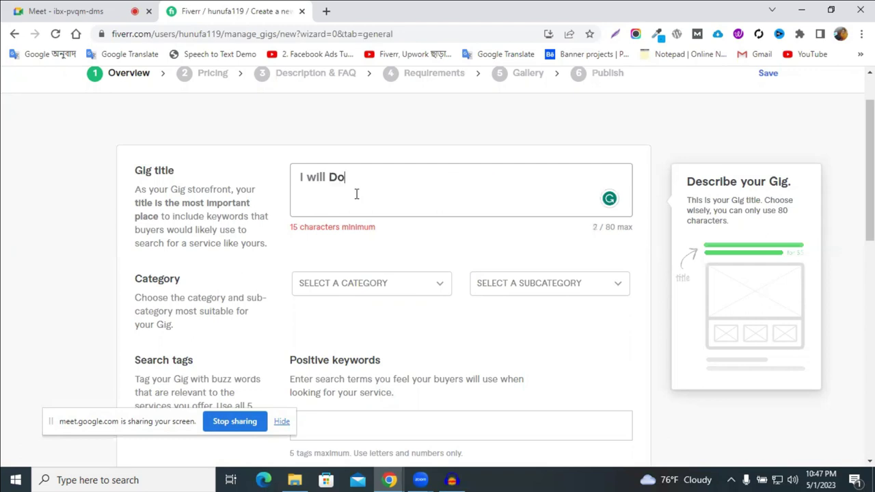
type(" best you")
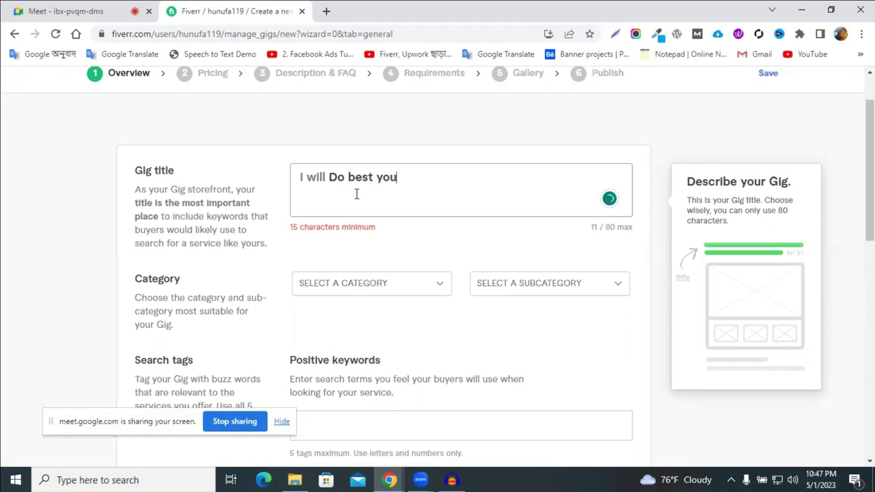
type("tube")
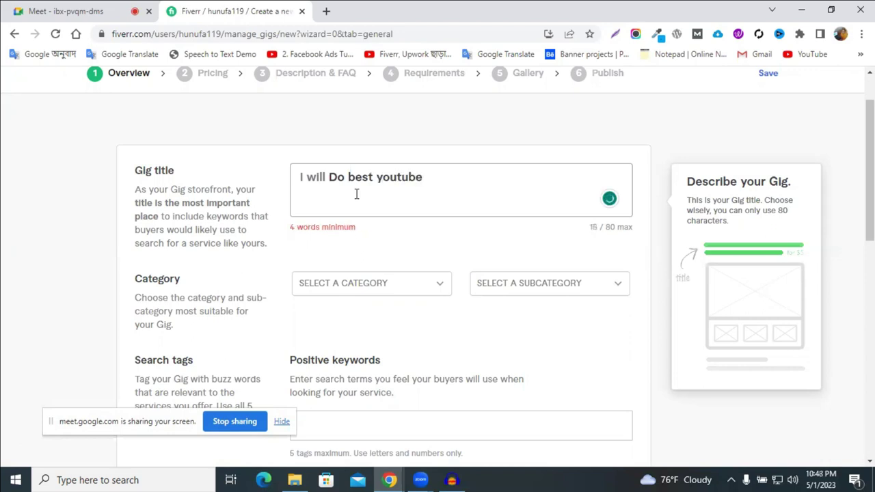
type(" vl")
type("deo")
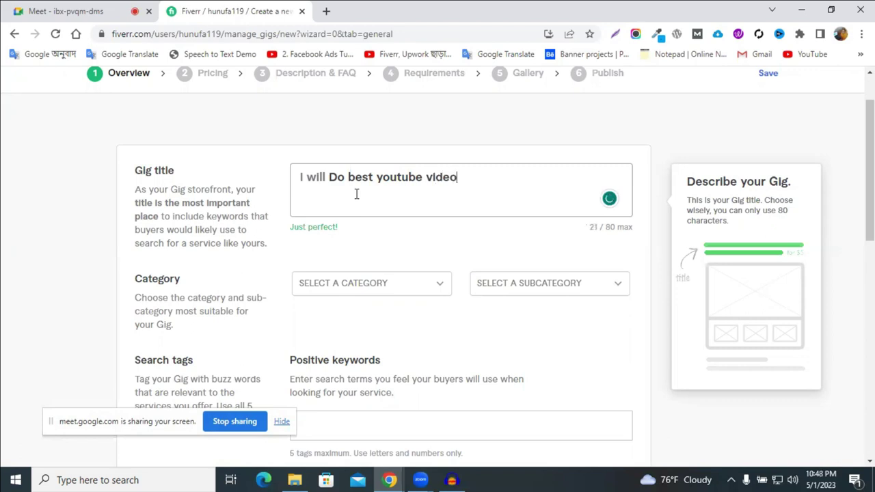
type(" SE")
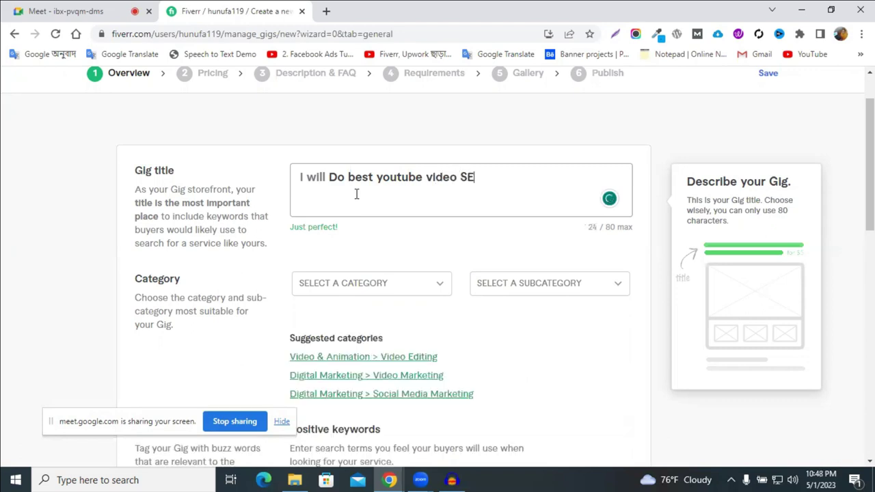
type("O a")
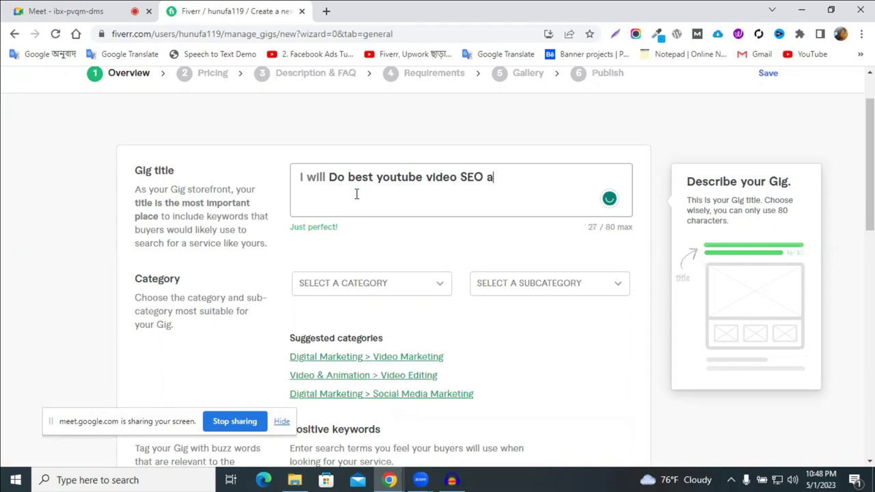
type("nd channel")
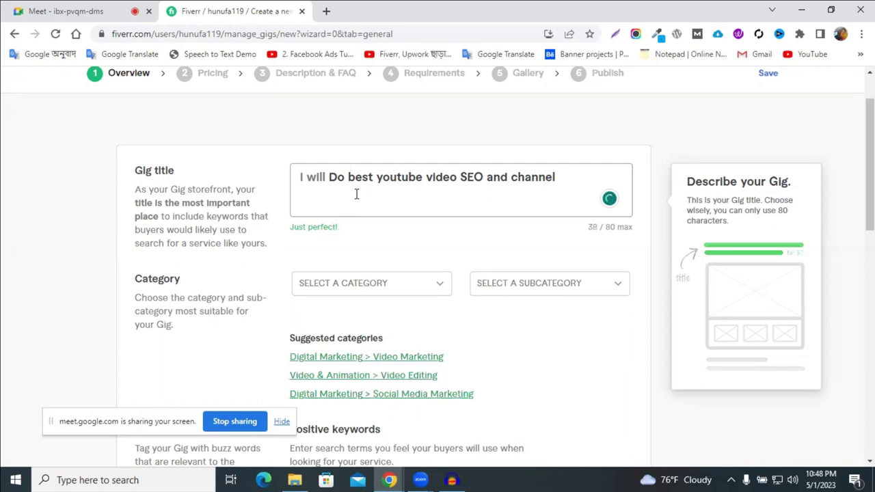
type(" promot")
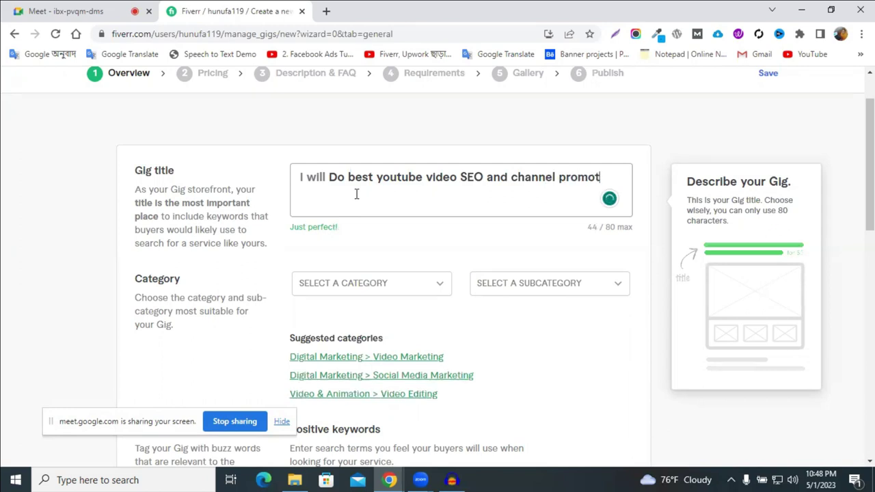
type("ion to ")
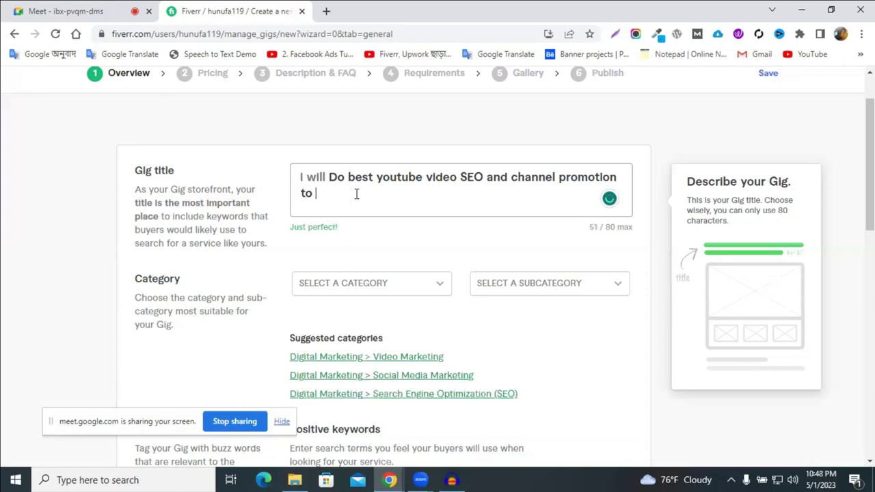
type("l")
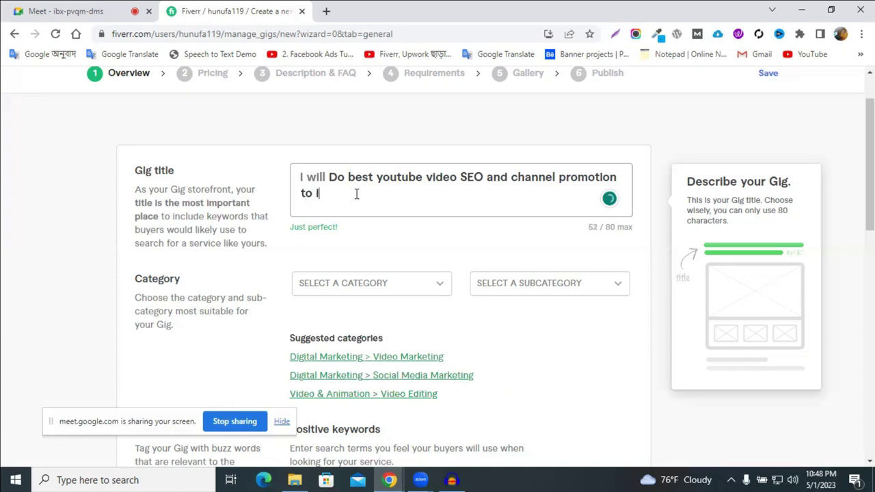
type("mpr")
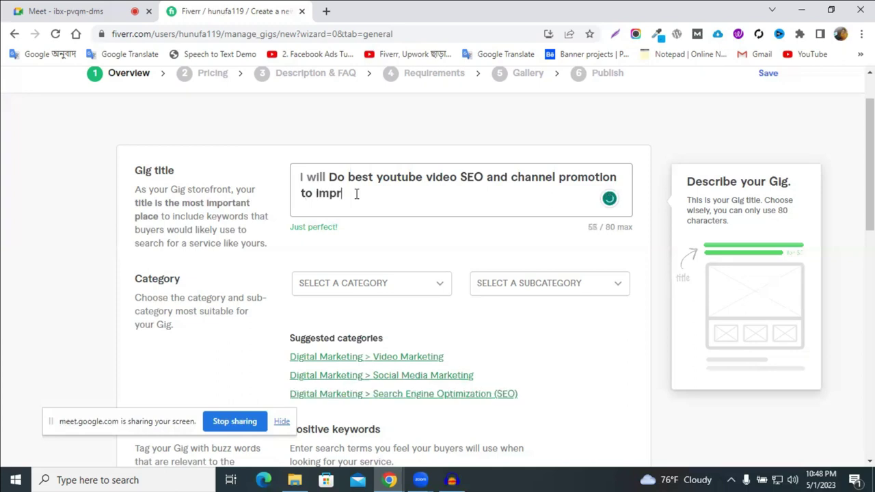
type("ove vide")
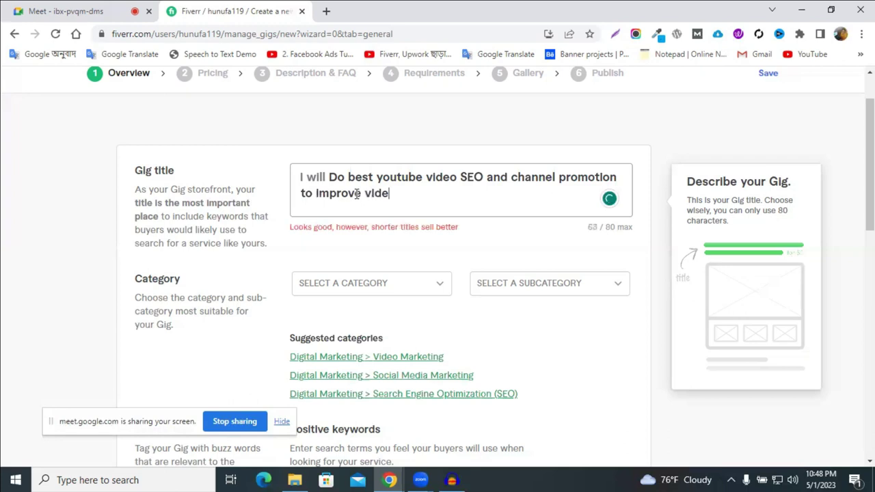
type("o ranking")
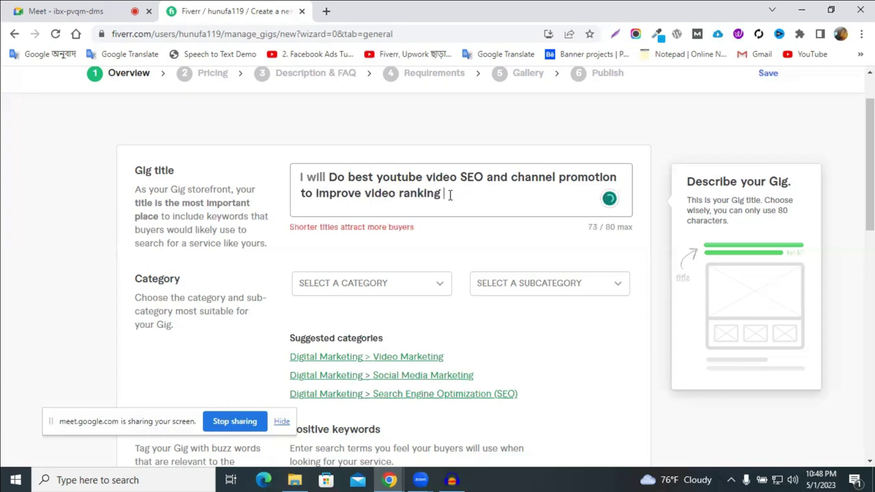
left_click(352, 185, "shift")
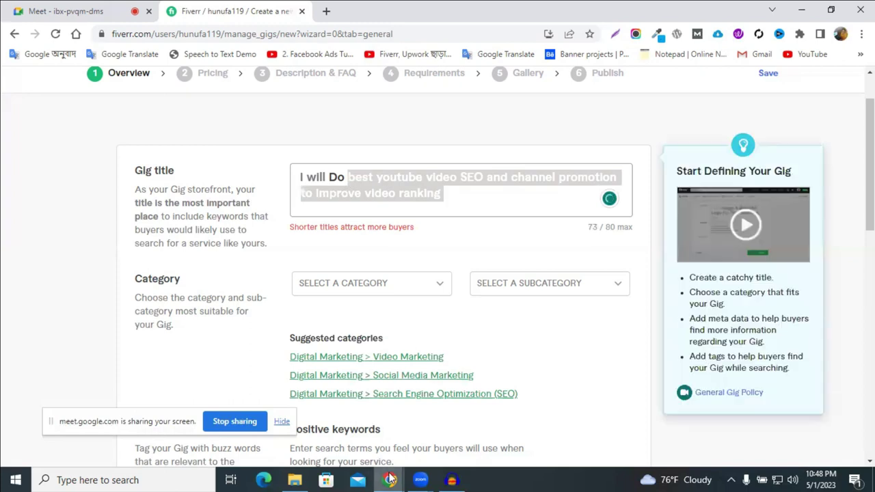
Step: Compare the titles of the open competing gigs on YouTube video promotion and video SEO, and return to the gig creation form
key("alt+Tab")
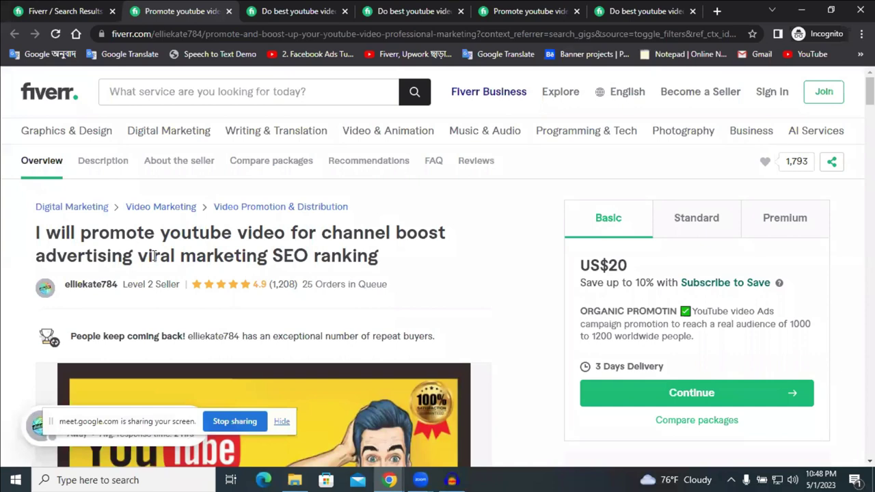
key("ctrl+Tab")
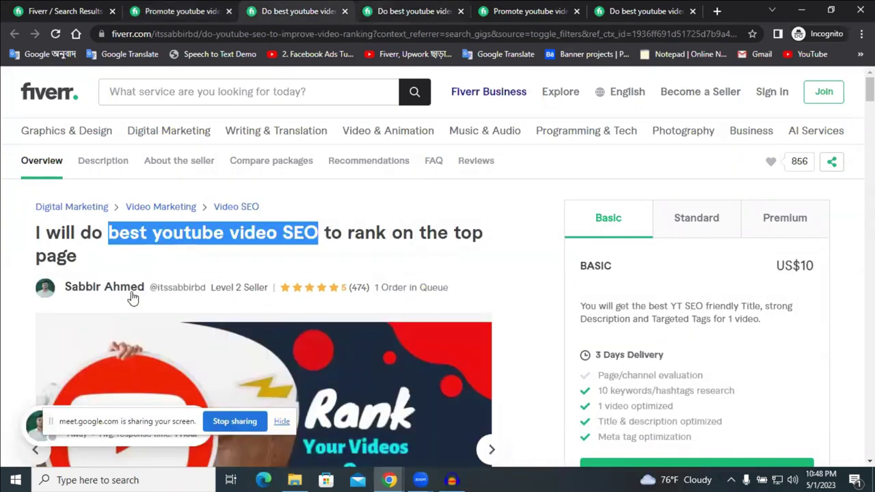
left_click(414, 11)
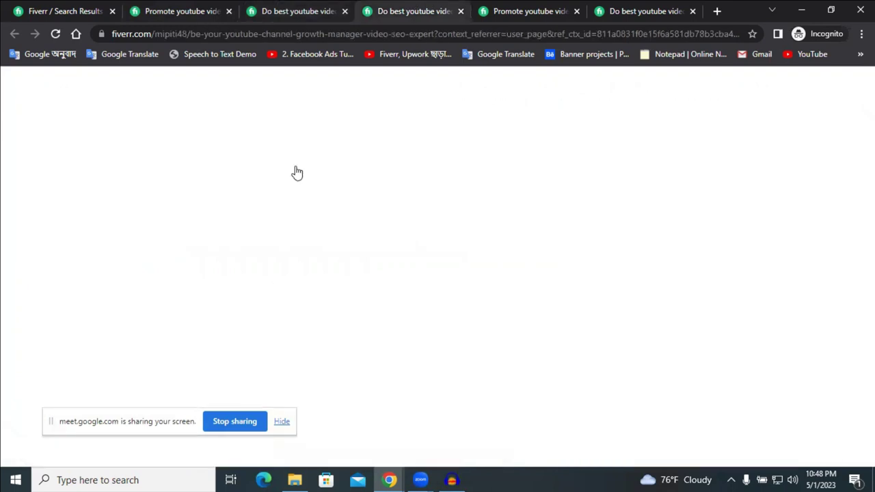
left_click(523, 5)
left_click(613, 7)
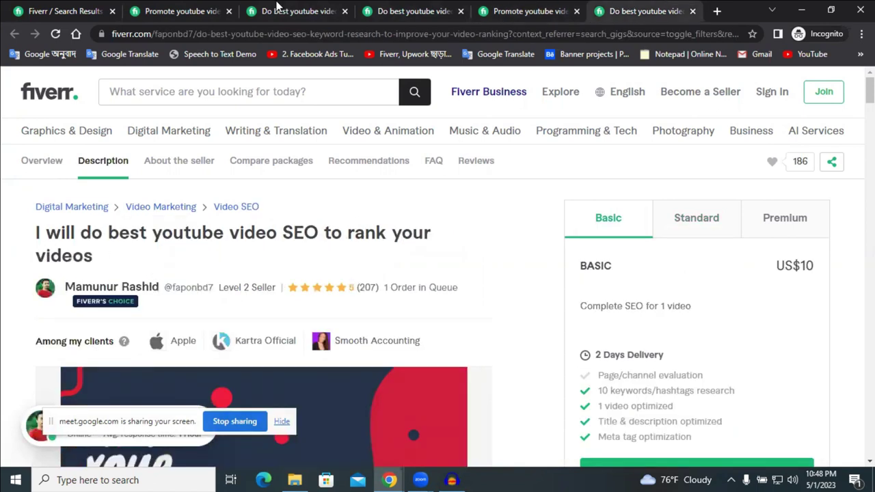
key("ctrl+3")
key("ctrl+Tab")
key("ctrl+Tab")
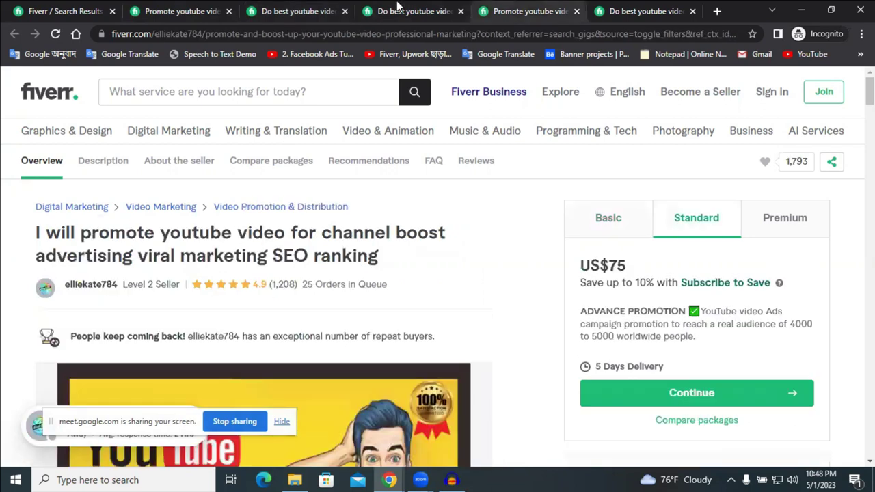
key("ctrl+shift+Tab")
left_click(394, 478)
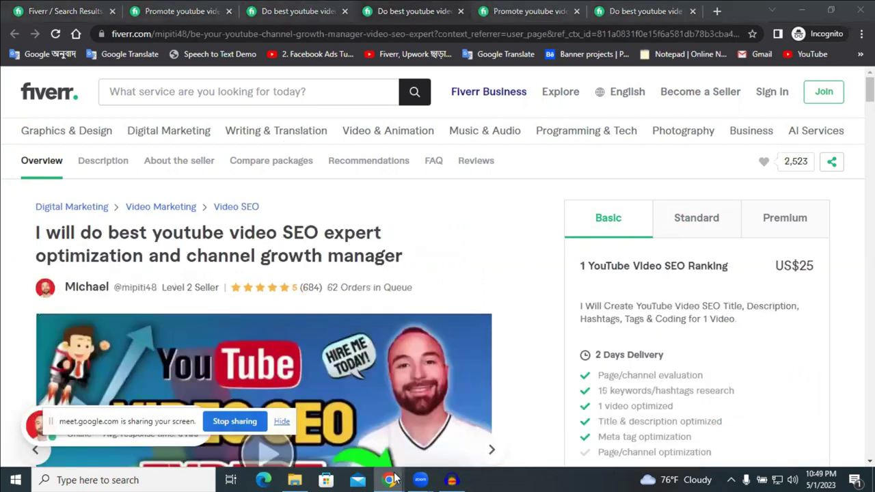
key("alt+Tab")
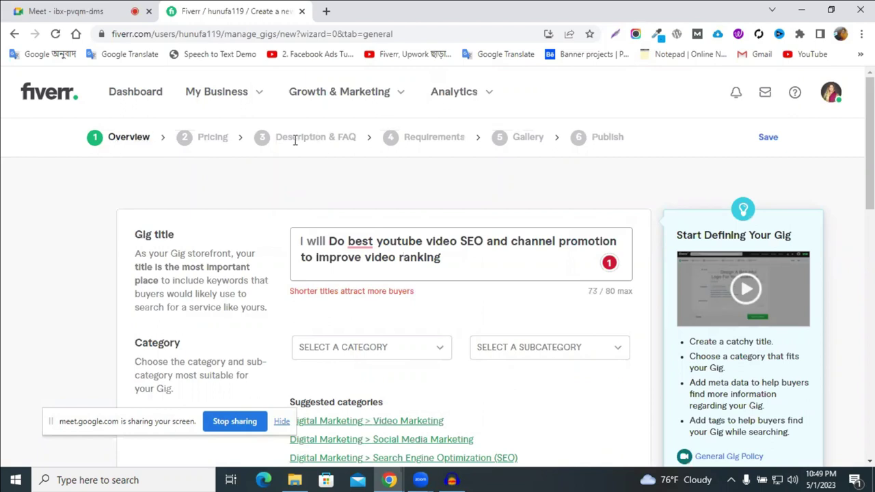
left_click(537, 139)
double_click(538, 140)
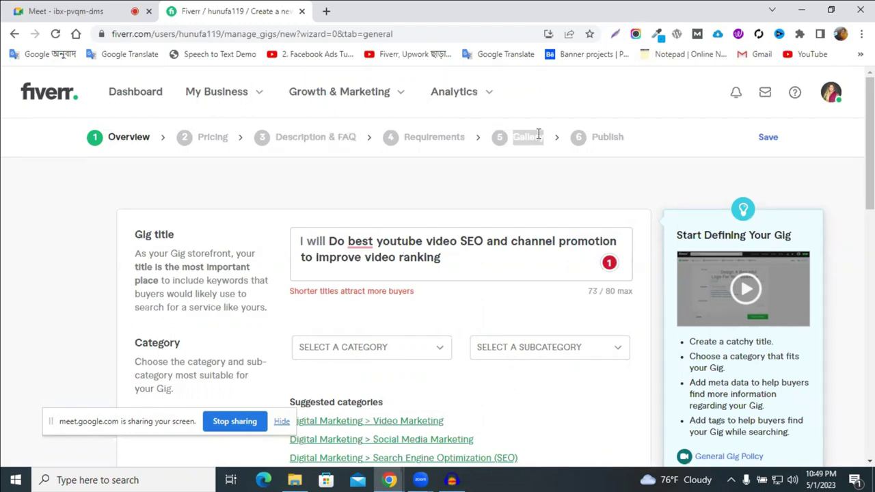
left_click(538, 135)
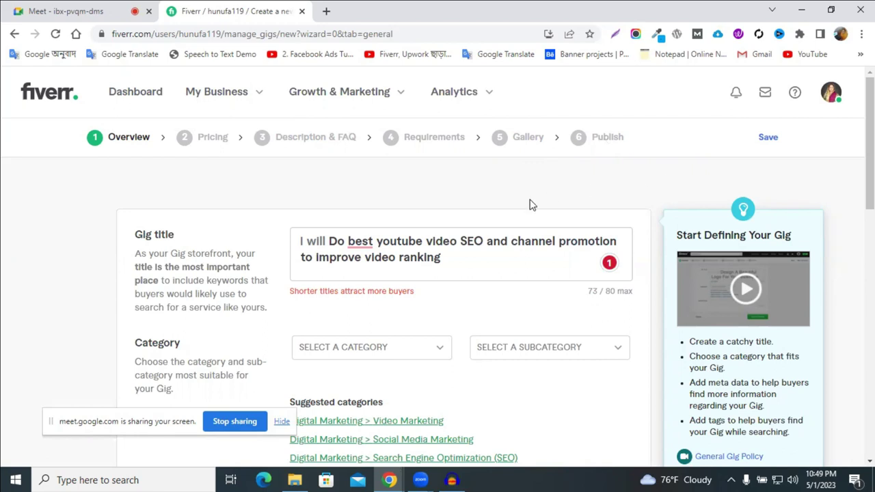
left_click(394, 238)
mouse_move(359, 245)
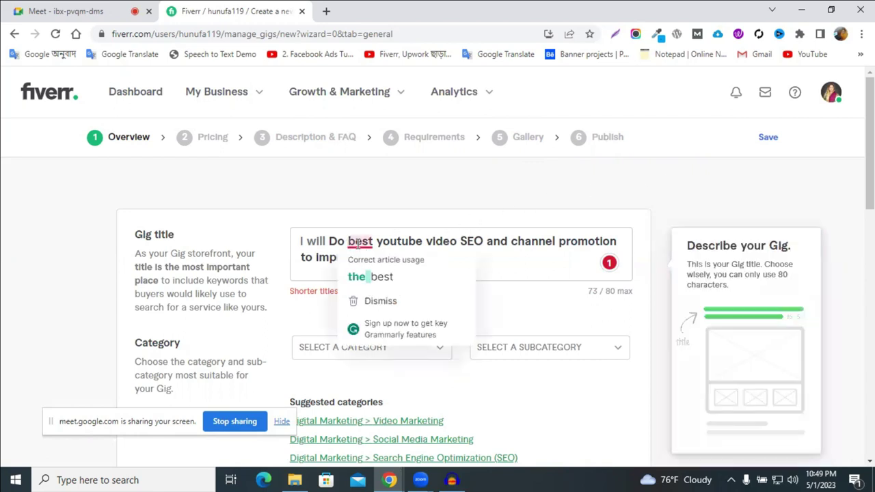
left_click(479, 198)
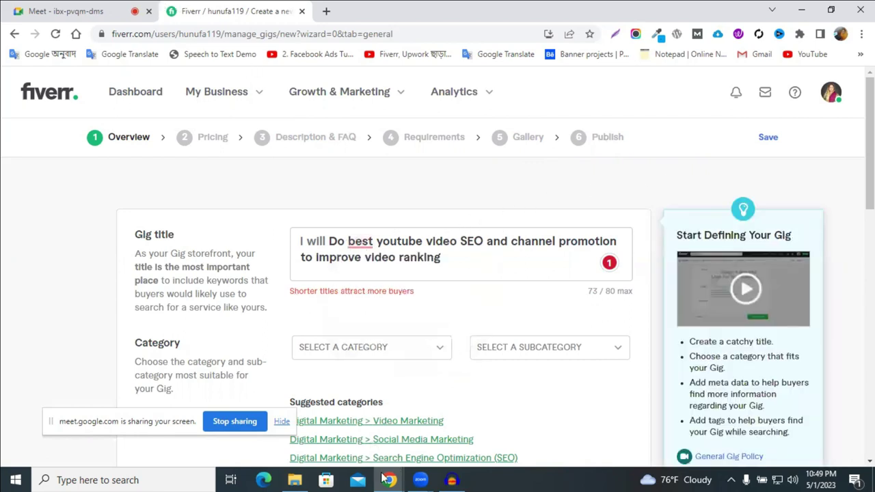
mouse_move(400, 478)
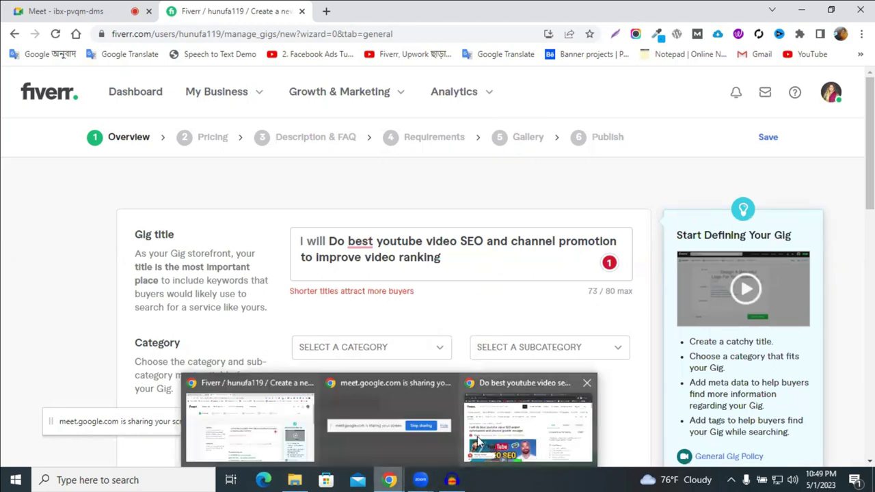
left_click(276, 437)
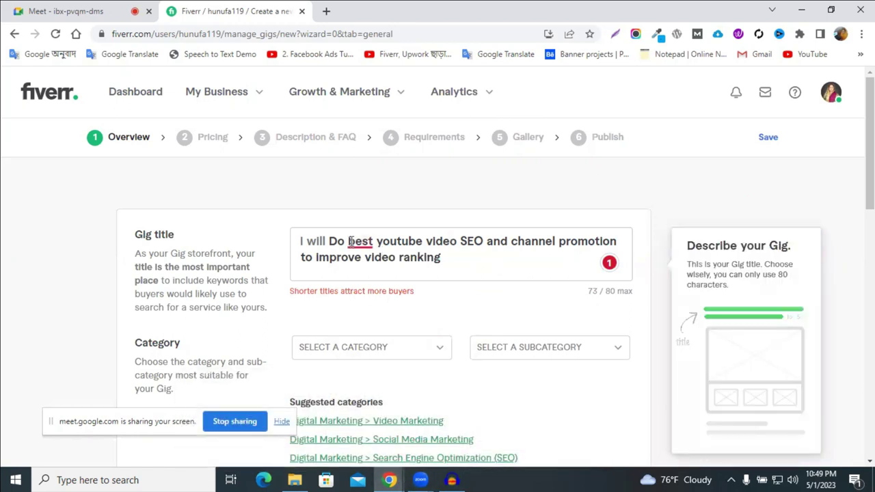
Step: Set the gig's category to Digital Marketing and show the available subcategories
mouse_move(350, 243)
scroll(409, 253, "down", 2)
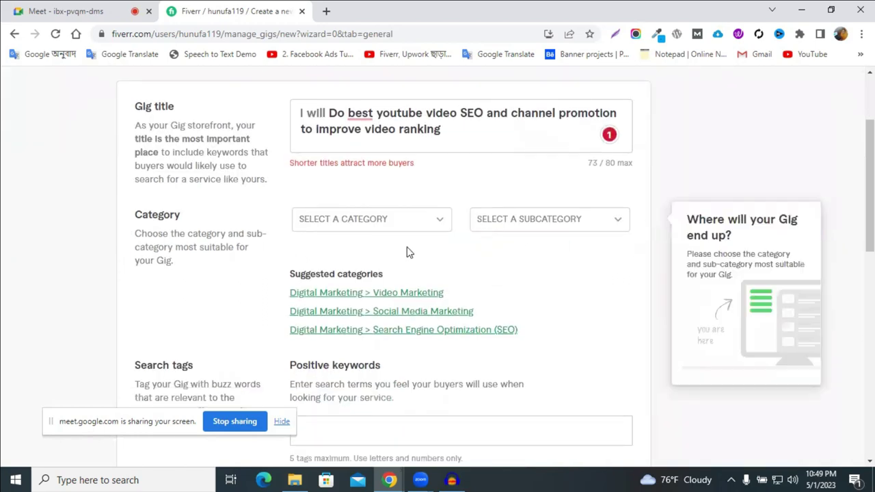
left_click(337, 224)
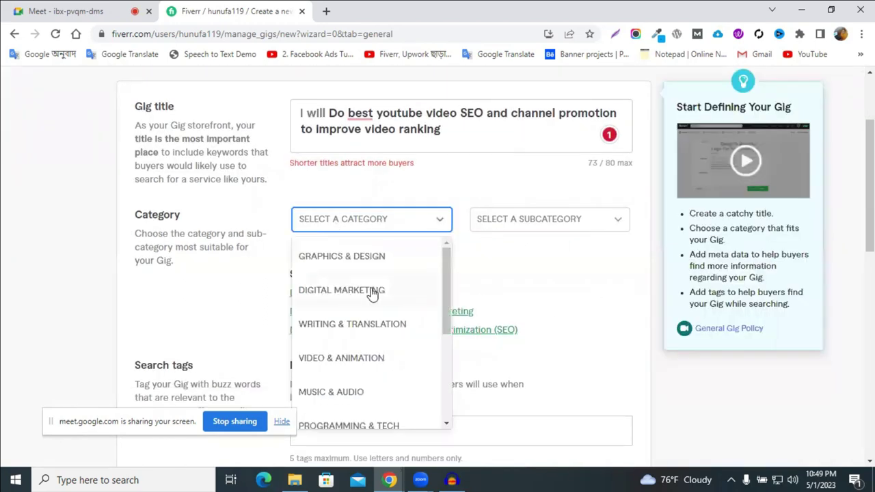
left_click(342, 290)
left_click(512, 221)
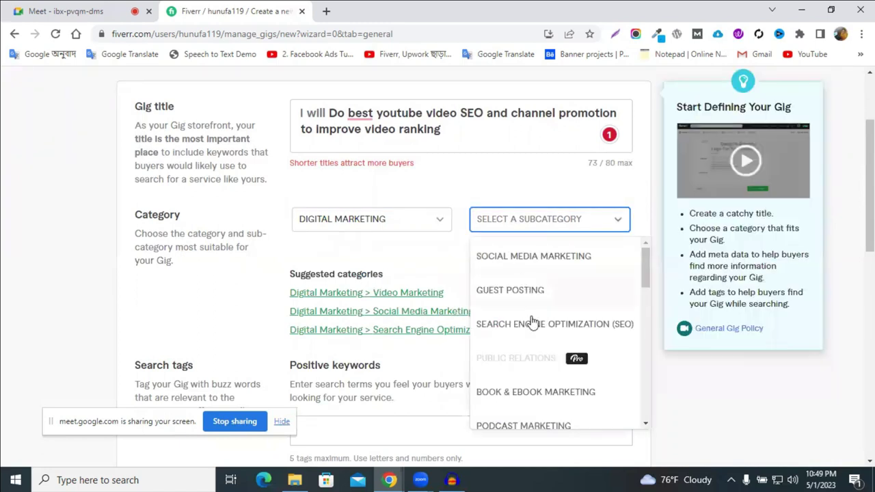
Step: Check the category paths of the channel growth manager gig and the YouTube video promotion gig, and return to the gig creation form
left_click(389, 480)
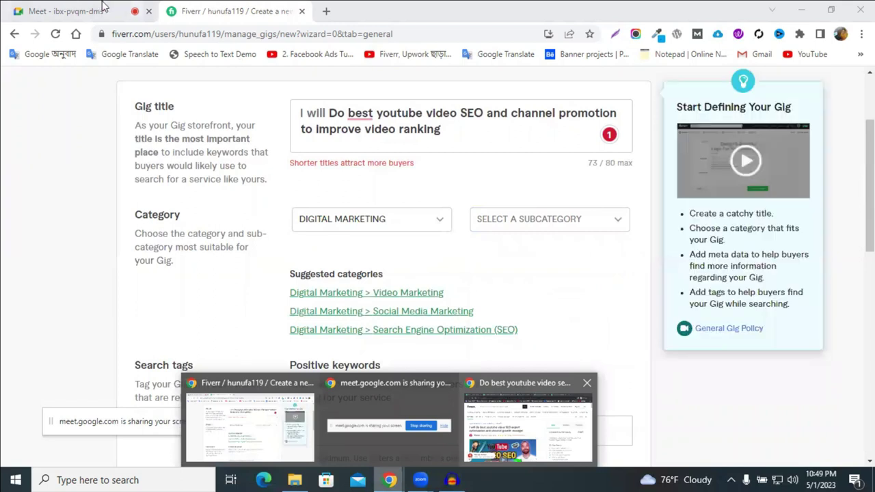
left_click(514, 434)
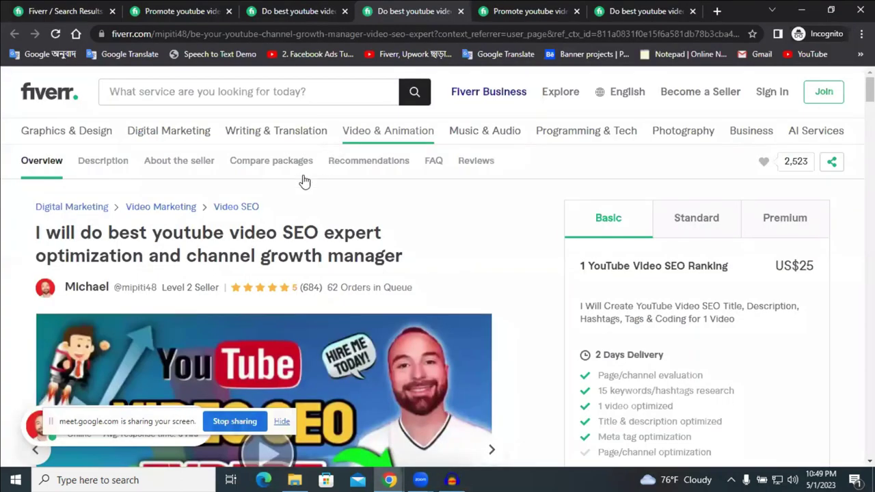
left_click(513, 8)
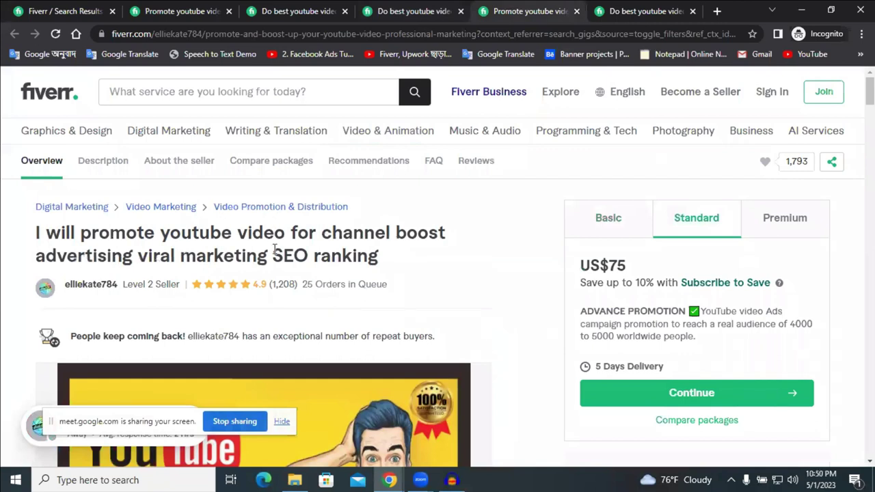
left_click(306, 432)
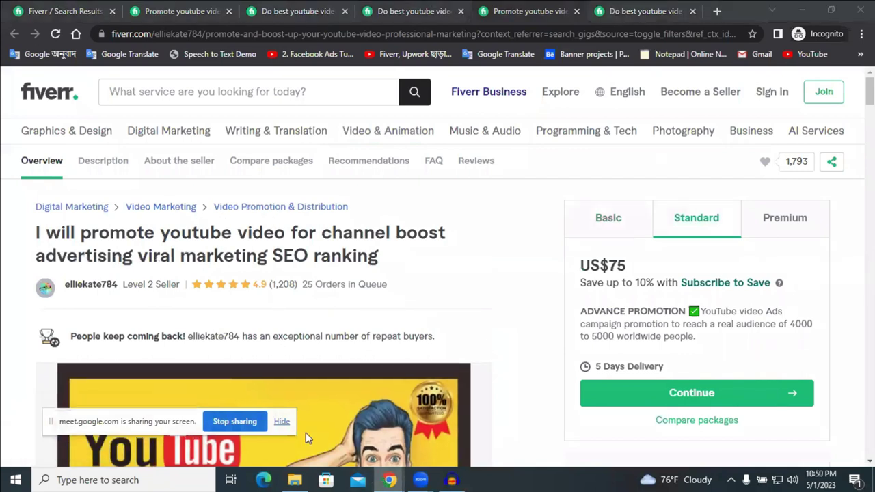
mouse_move(389, 480)
left_click(276, 426)
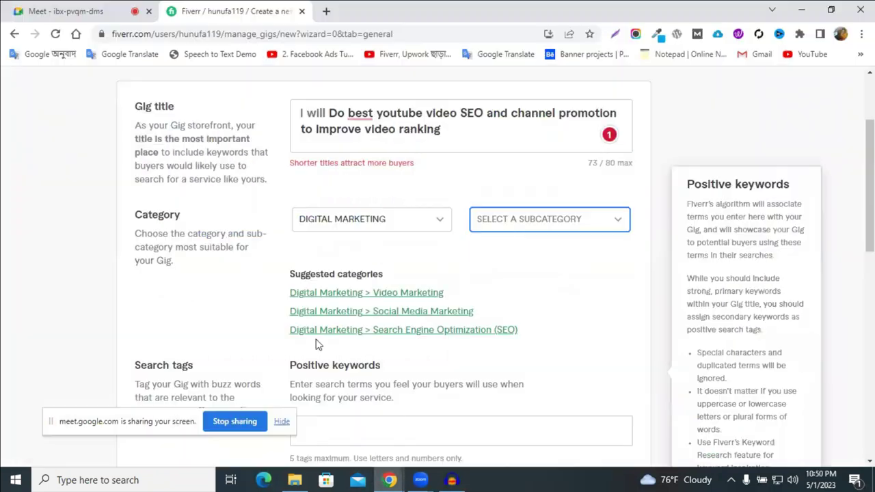
Step: Set the gig's subcategory to Video Marketing
left_click(511, 233)
scroll(527, 313, "down", 5)
scroll(530, 303, "up", 2)
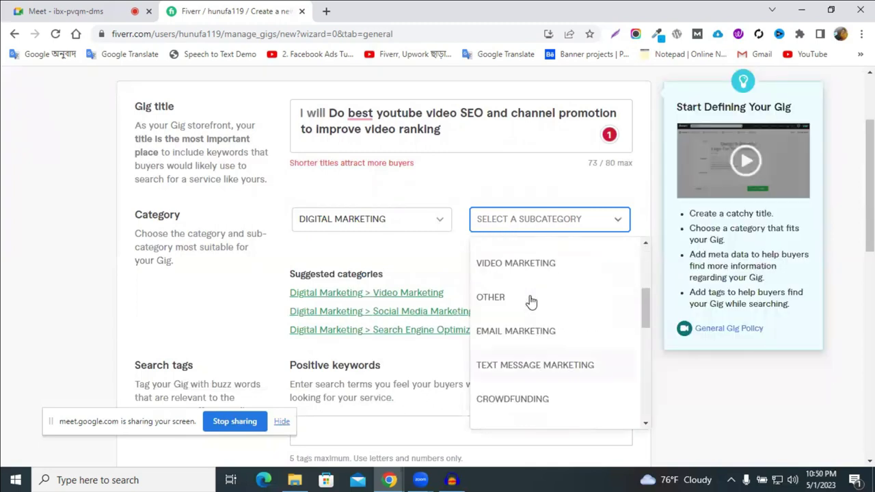
left_click(306, 292)
scroll(352, 308, "down", 1)
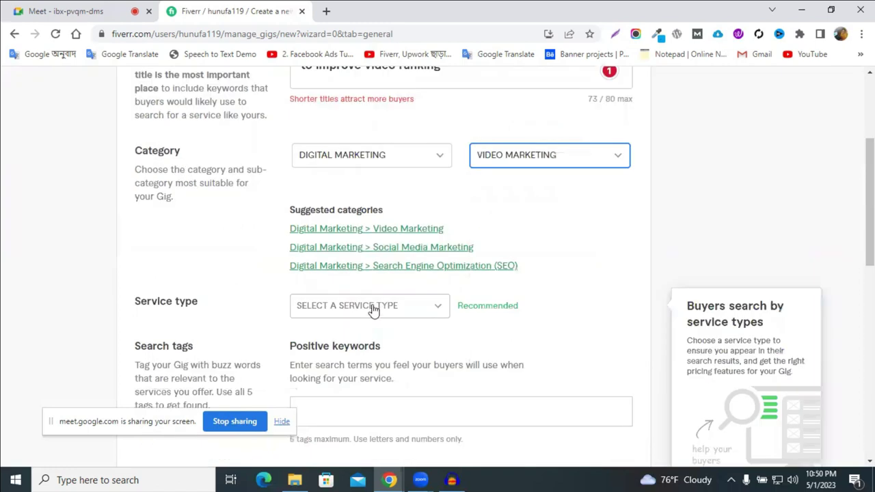
Step: Set the service type to Video Promotion & Distribution and select YouTube as the video platform
left_click(373, 307)
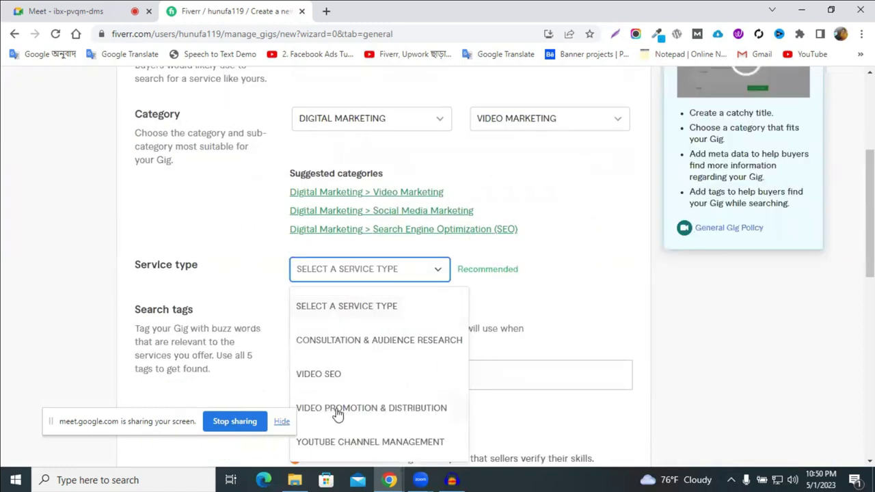
left_click(393, 410)
scroll(438, 185, "down", 3)
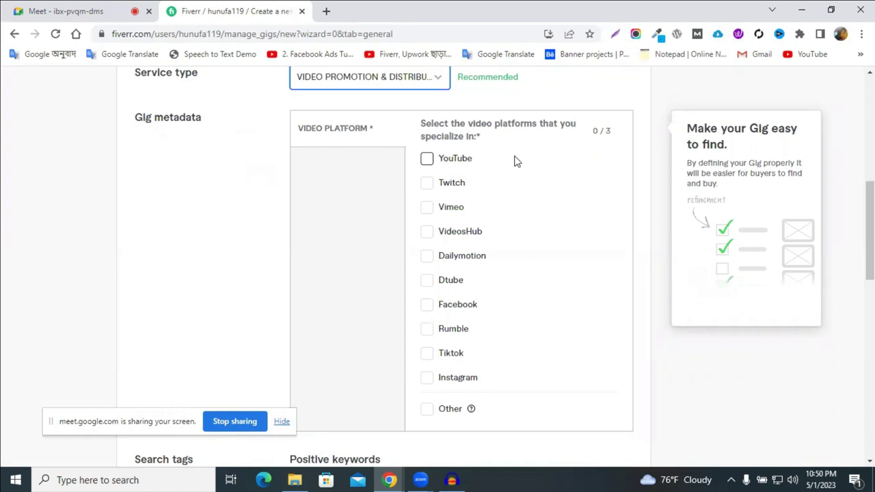
left_click(428, 161)
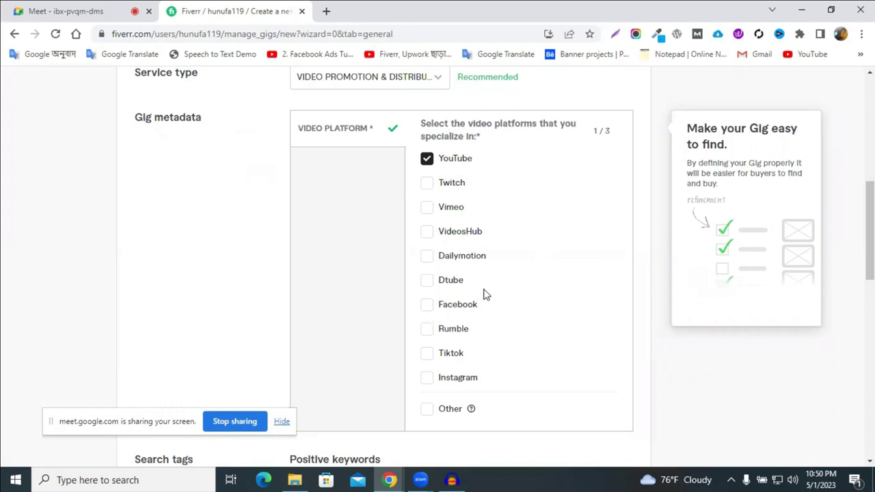
Step: Examine the suggested search terms on the "video seo" results page for ideas for the gig's positive keywords
scroll(479, 308, "down", 1)
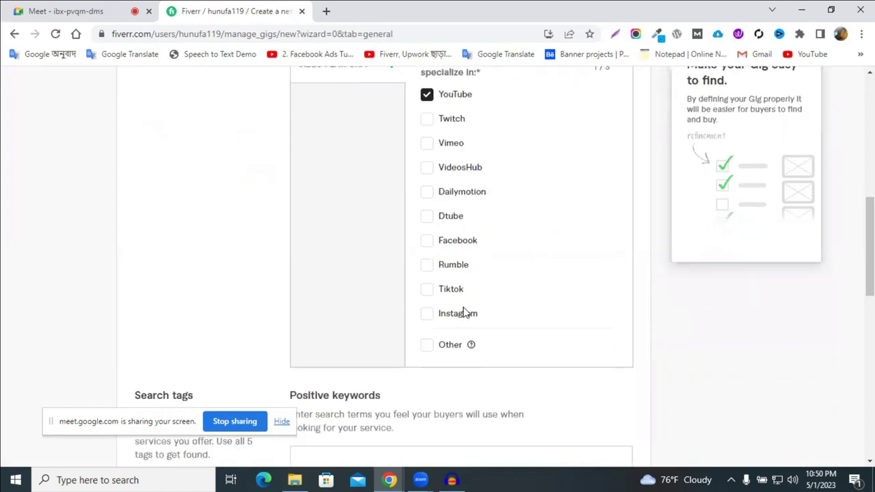
scroll(492, 305, "down", 2)
left_click(372, 331)
left_click(389, 479)
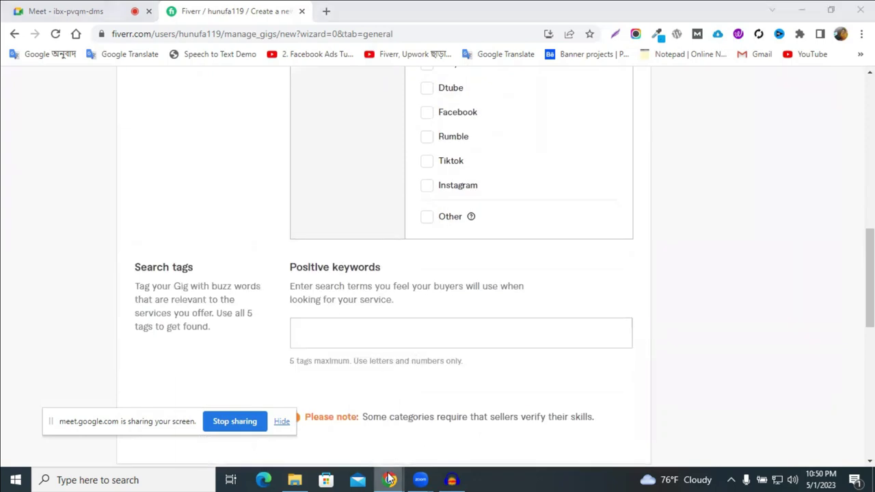
left_click(506, 430)
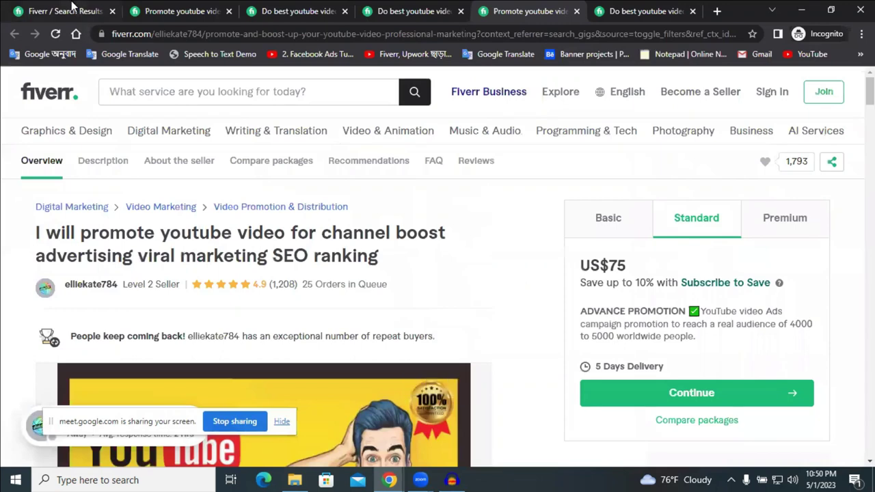
left_click(73, 8)
scroll(366, 226, "up", 3)
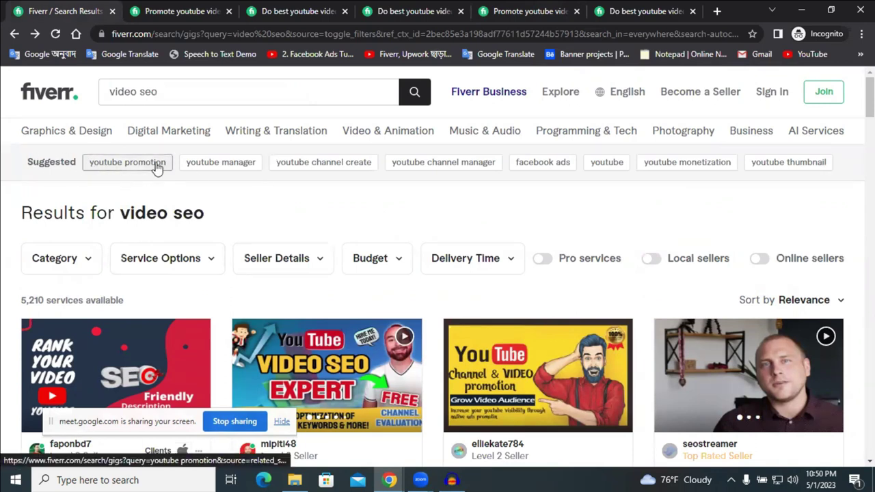
left_click_drag(845, 163, 68, 181)
left_click(82, 195)
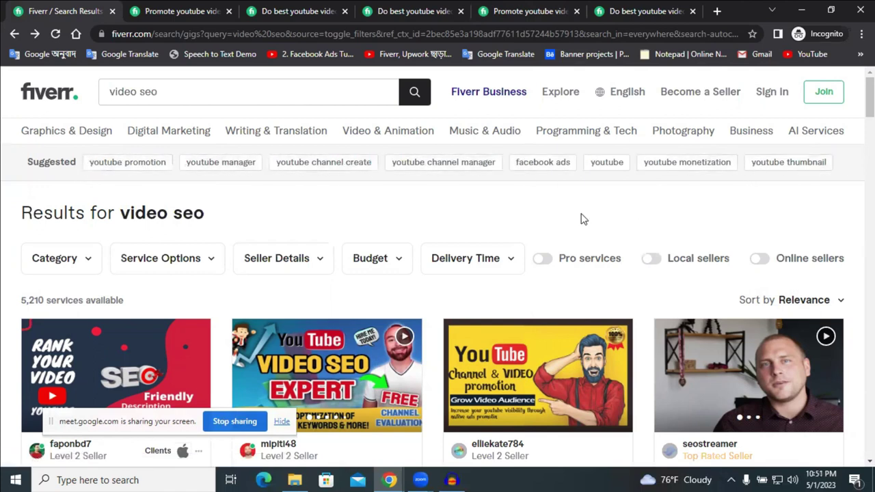
Step: Check the related tags of the competing YouTube video promotion and channel boost gig
left_click(523, 11)
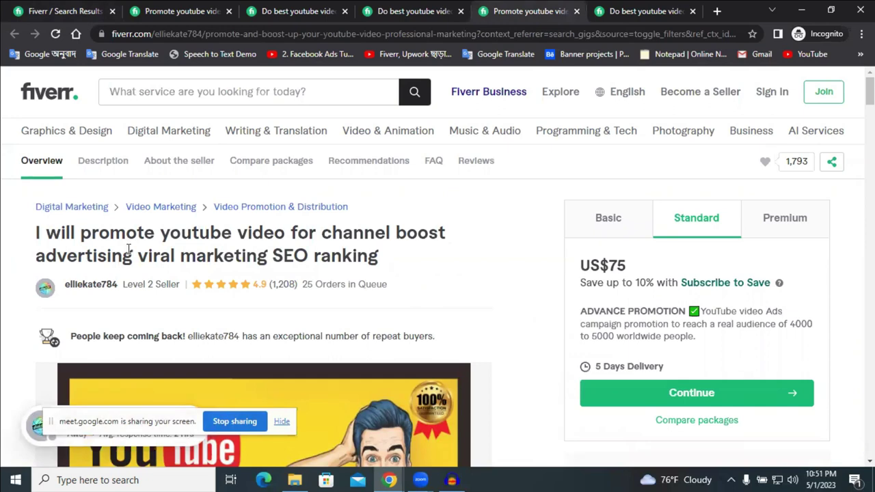
scroll(132, 253, "down", 10)
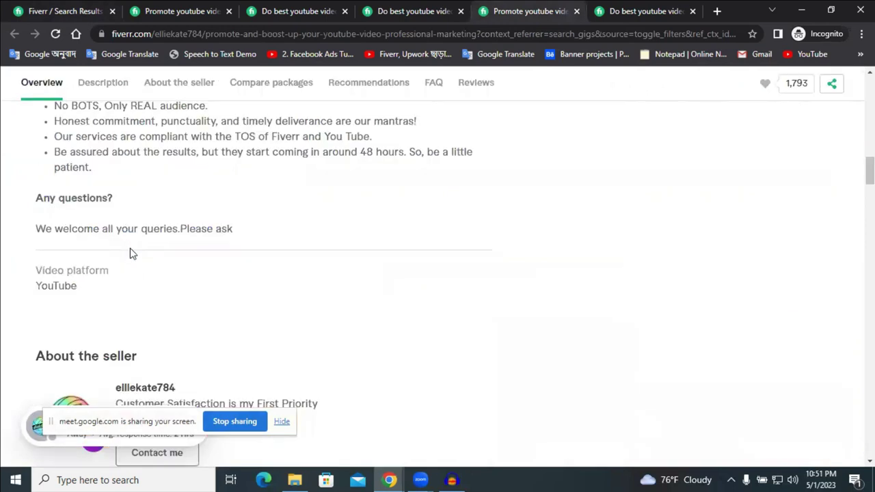
scroll(132, 255, "down", 10)
scroll(250, 277, "down", 5)
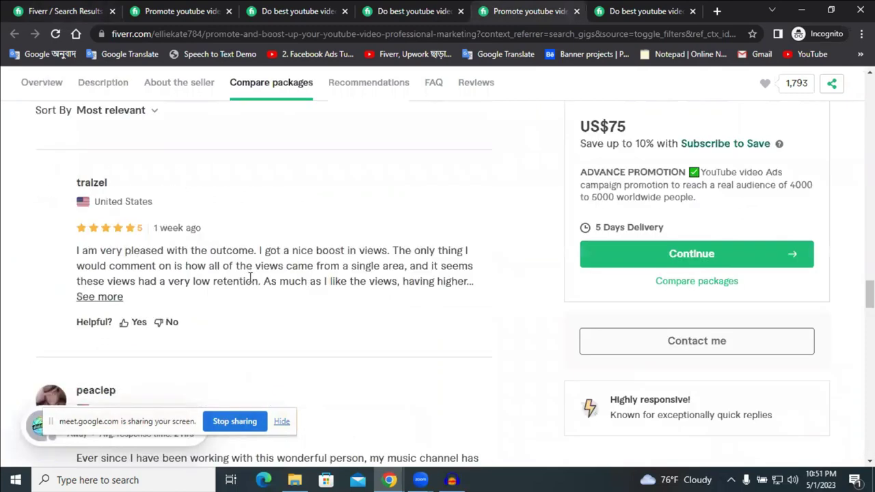
scroll(241, 287, "down", 5)
scroll(166, 273, "down", 5)
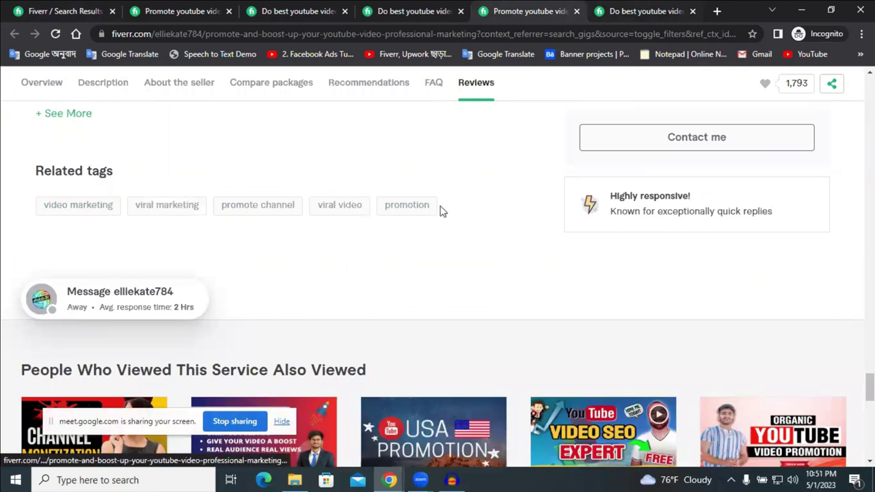
Step: Find the related tags of the competing YouTube video SEO and keyword research gig
key("ctrl+Tab")
scroll(479, 275, "down", 5)
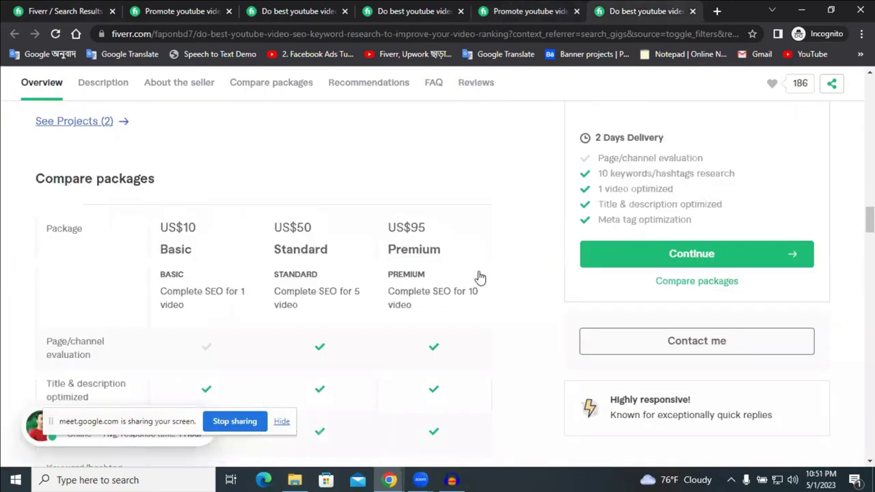
scroll(479, 275, "down", 5)
scroll(479, 275, "down", 5)
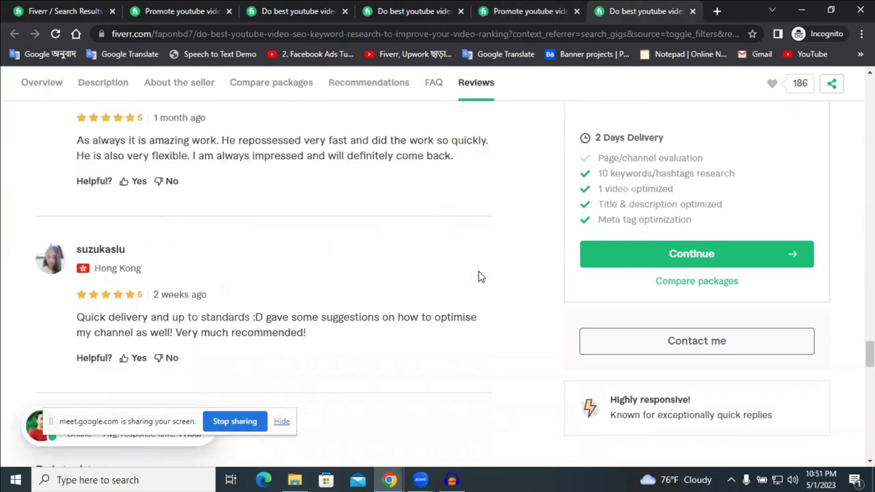
scroll(479, 275, "down", 5)
scroll(132, 217, "up", 3)
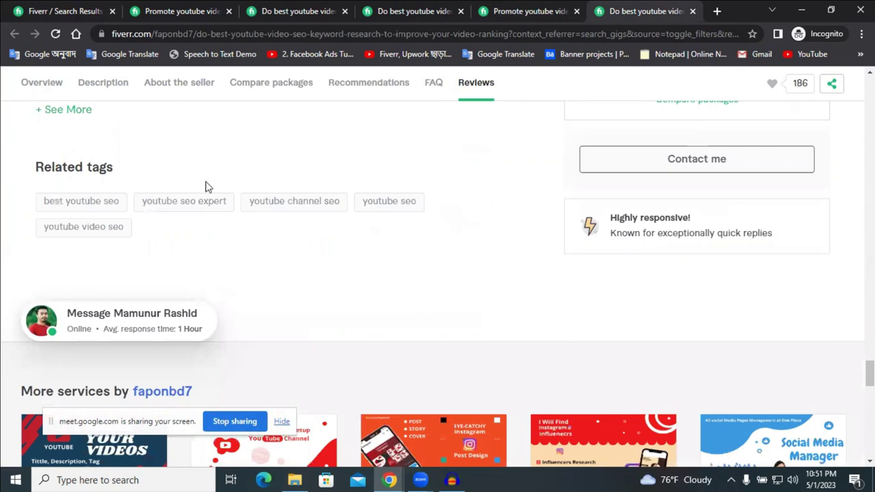
Step: Copy the related tag "best youtube seo" from the competing gig and add it to the new gig's positive keywords
triple_click(120, 204)
key("ctrl+c")
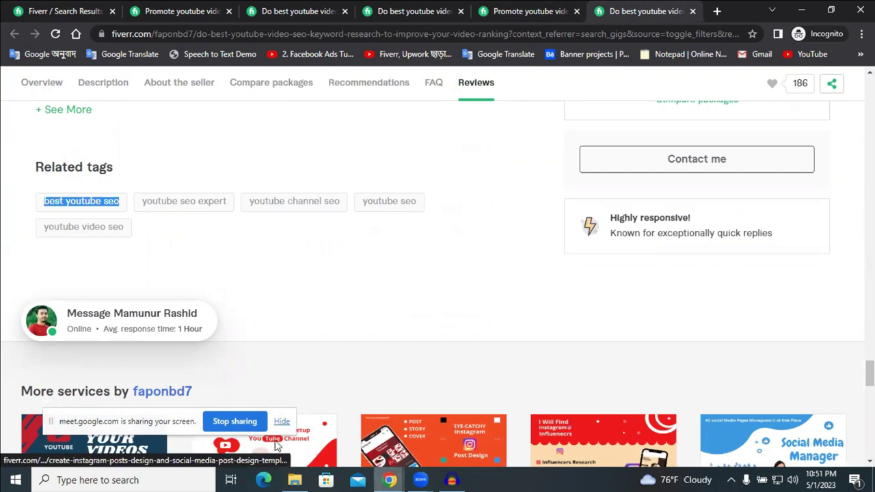
key("alt+Tab")
key("ctrl+v")
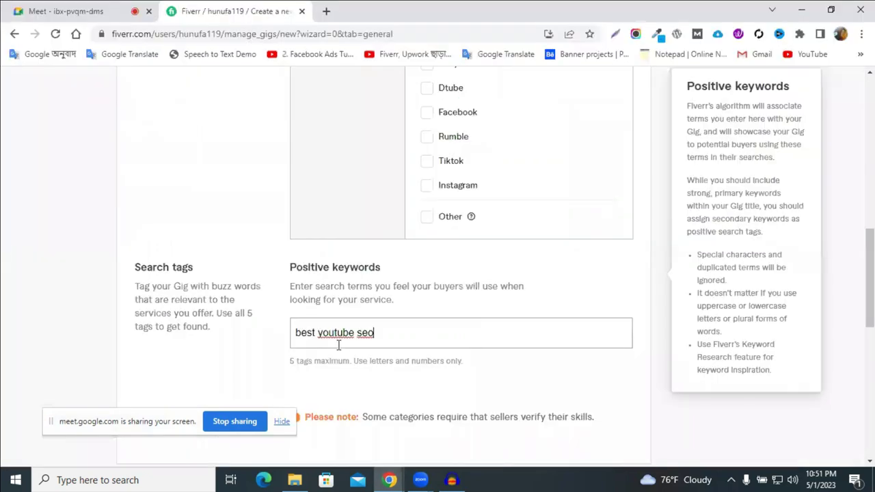
key("Return")
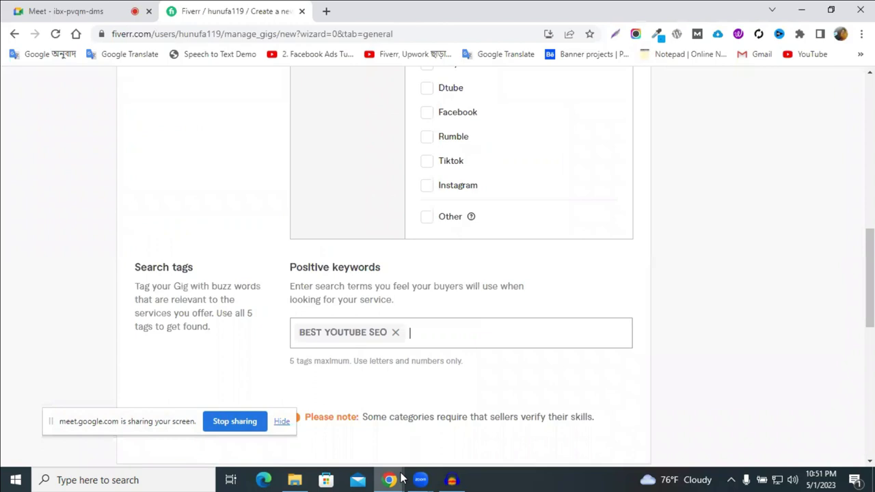
Step: Copy the related tag "youtube seo expert" from the competing gig and add it as a positive keyword
key("alt+Tab")
left_click(200, 198)
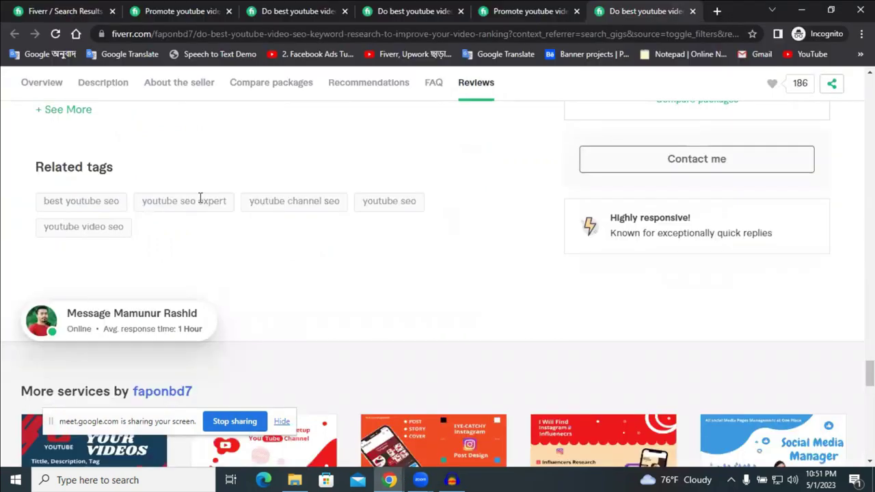
triple_click(225, 198)
key("ctrl+c")
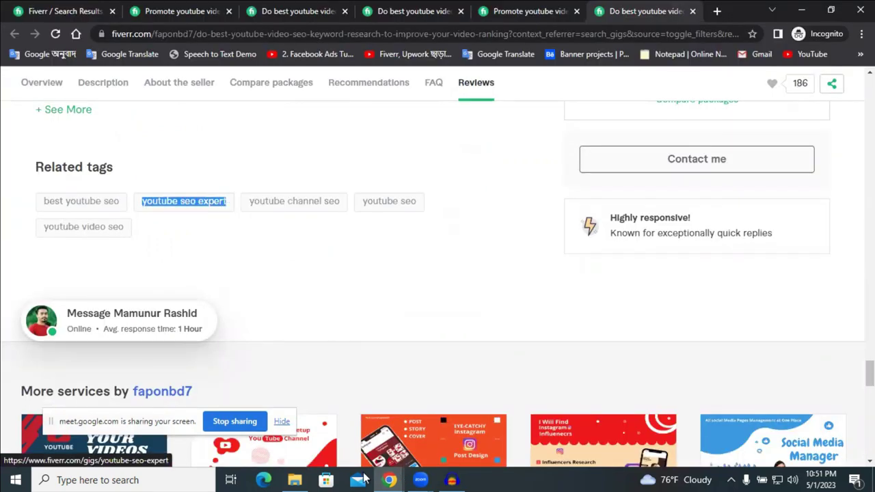
left_click(389, 479)
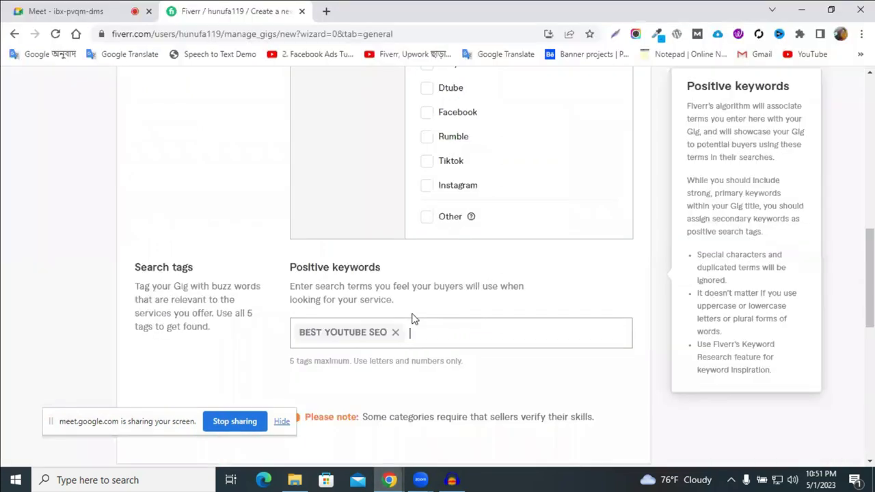
key("ctrl+v")
key("Return")
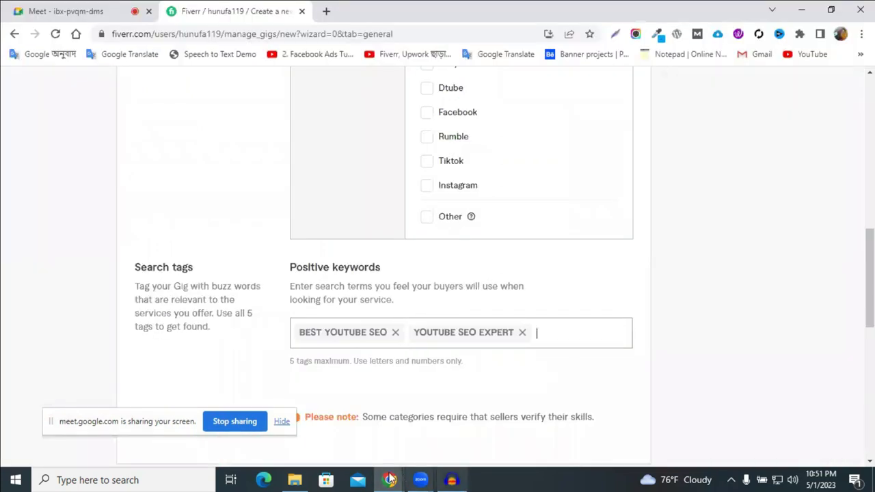
Step: Copy the related tag "youtube seo" from the competing gig and add it as a positive keyword
key("super+5")
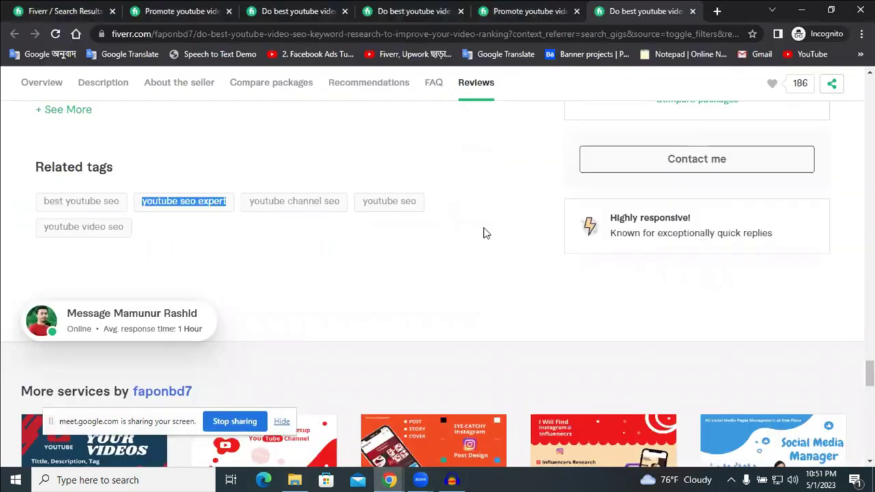
left_click(441, 210)
triple_click(363, 212)
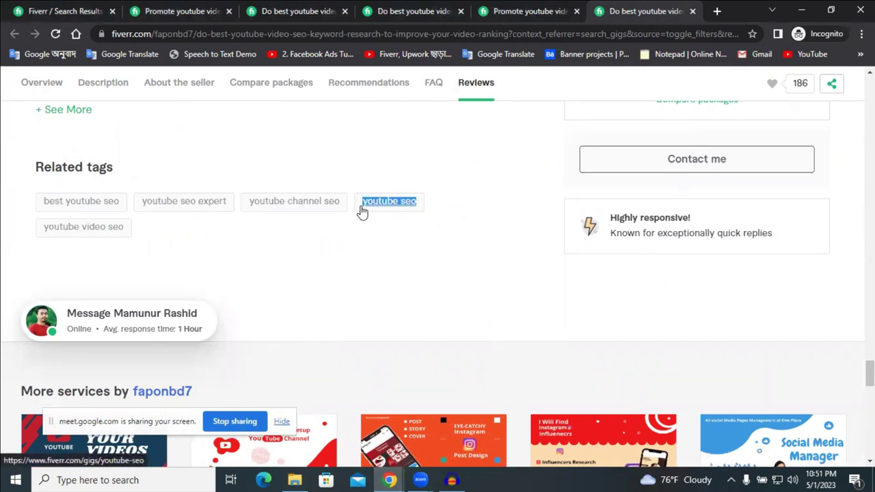
mouse_move(390, 478)
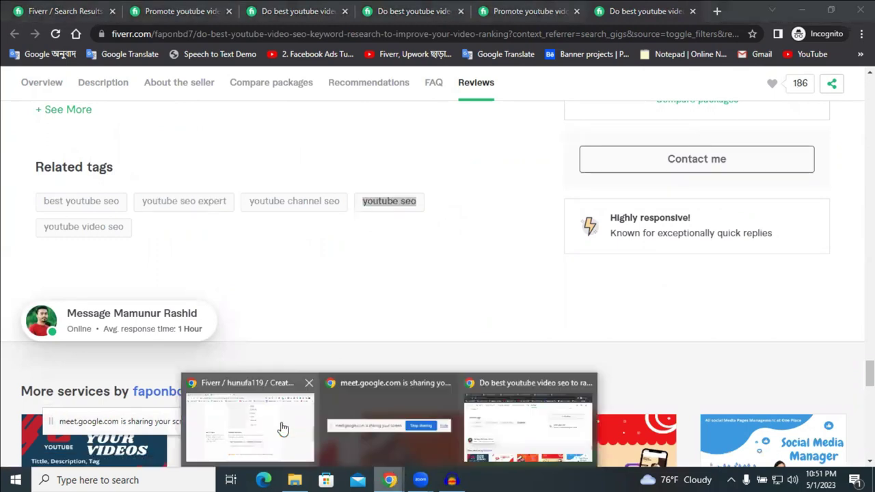
left_click(350, 414)
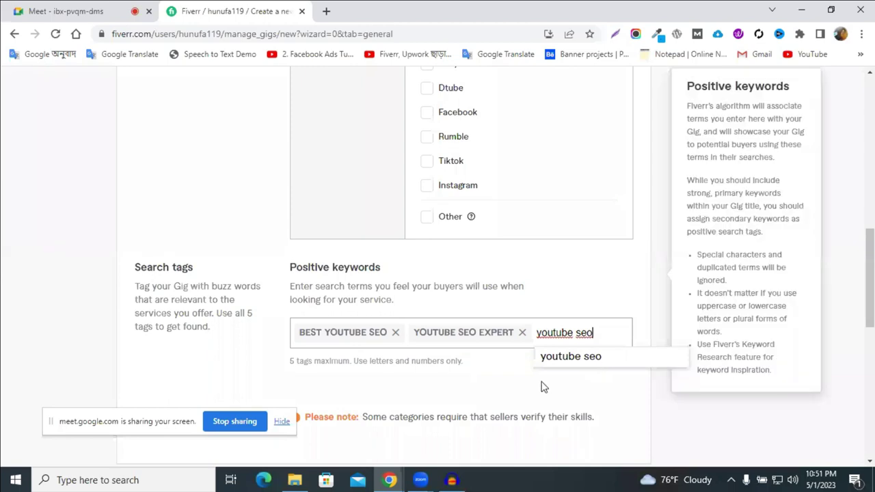
key("Return")
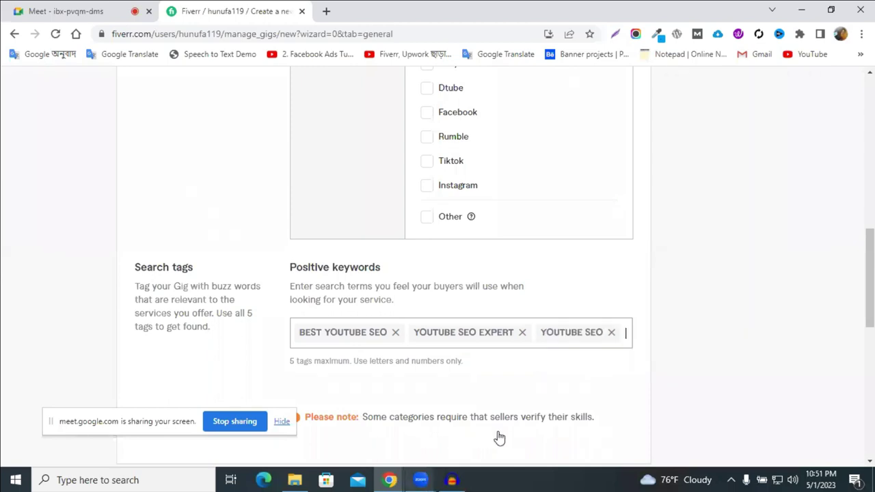
Step: Copy the related tag "youtube channel seo" from the competing gig and add it as a positive keyword
key("alt+Tab")
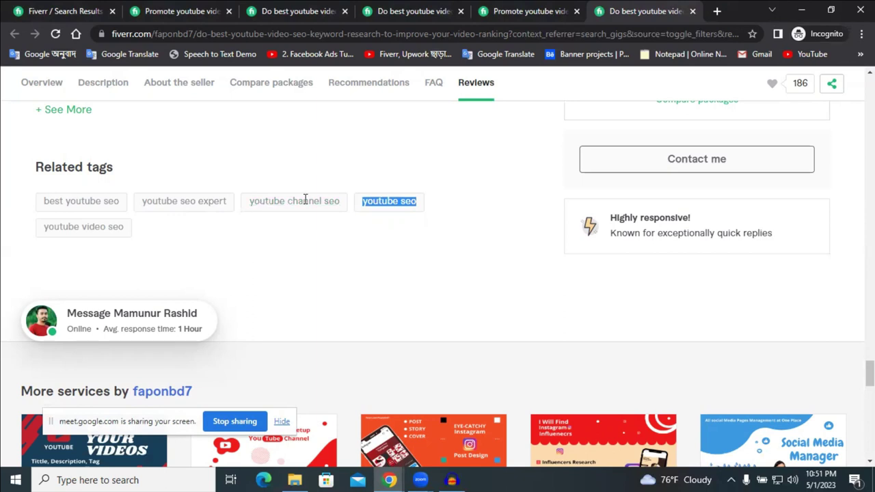
triple_click(350, 203)
key("ctrl+c")
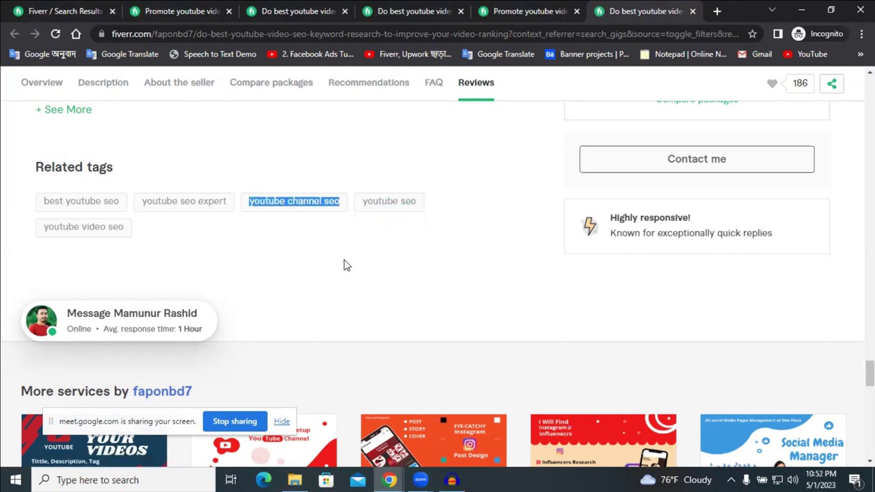
mouse_move(391, 480)
left_click(256, 448)
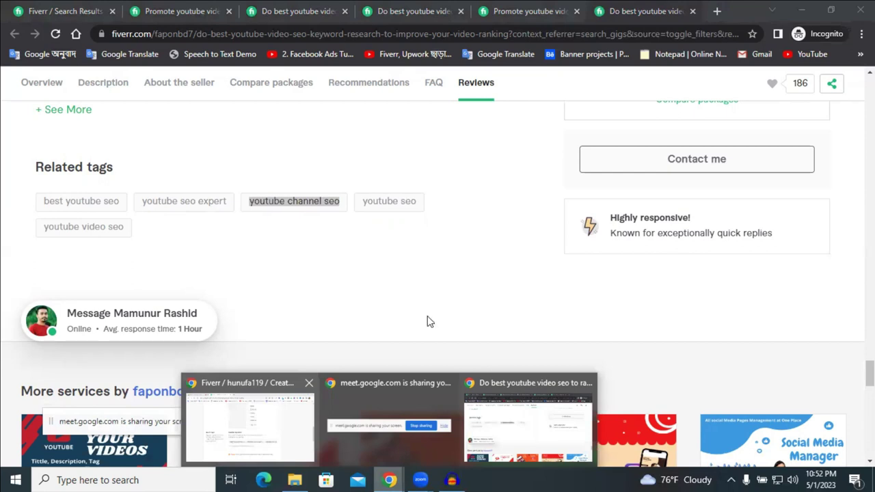
key("ctrl+v")
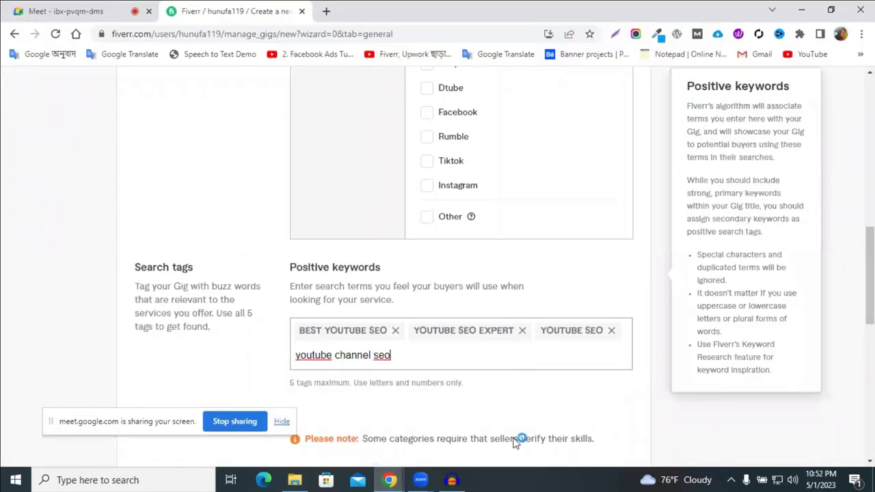
key("Return")
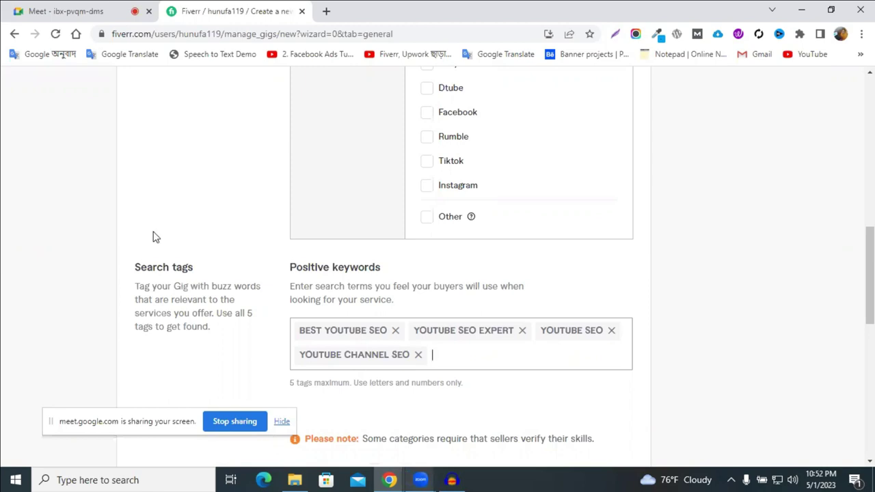
Step: Copy the related tag "youtube video seo" from the competing gig and add it as the fifth positive keyword
left_click(389, 480)
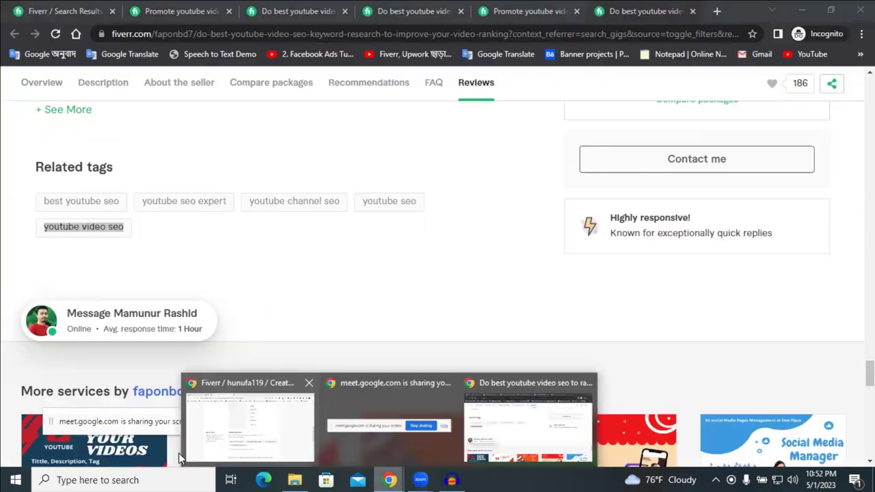
left_click(247, 443)
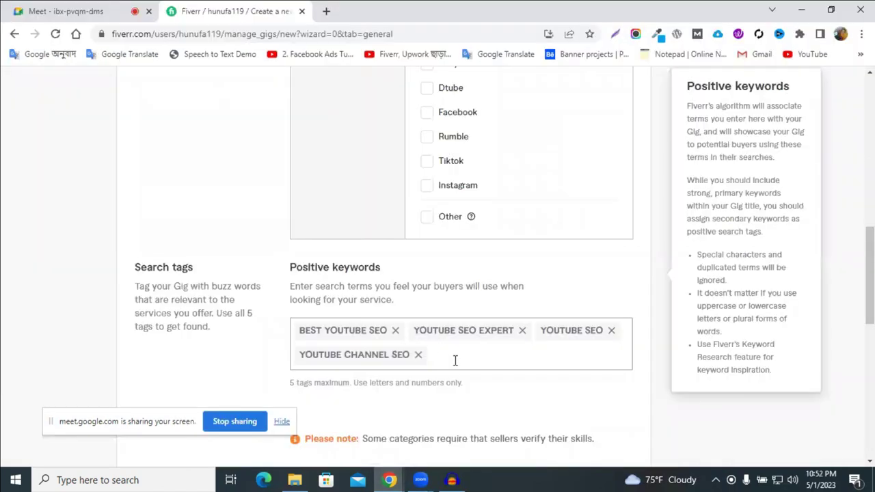
type("YOUTUBE VIDEO SEO")
key("Return")
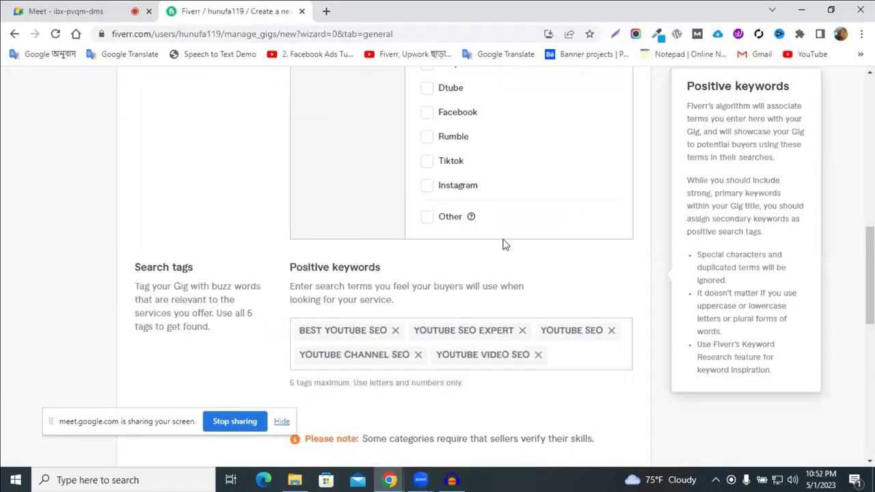
Step: Review the gig's title, category, metadata and search tags, and save the overview to continue to pricing
scroll(426, 135, "up", 3)
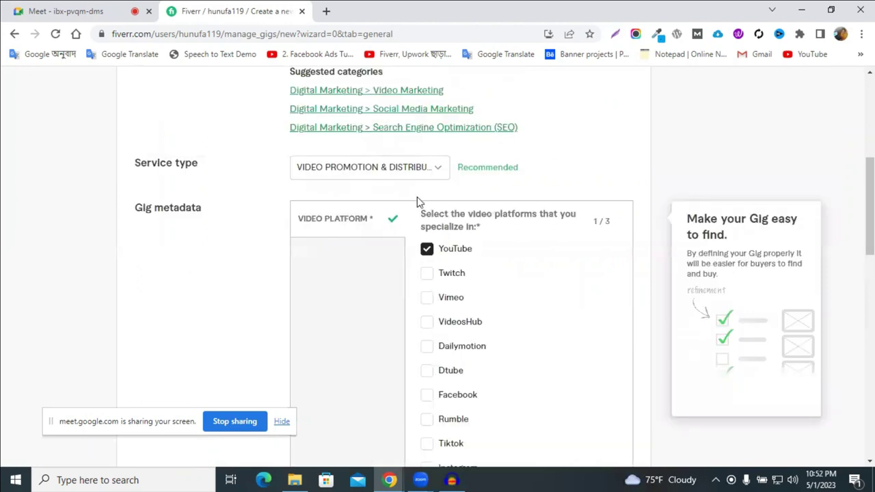
scroll(416, 196, "down", 2)
scroll(770, 324, "down", 4)
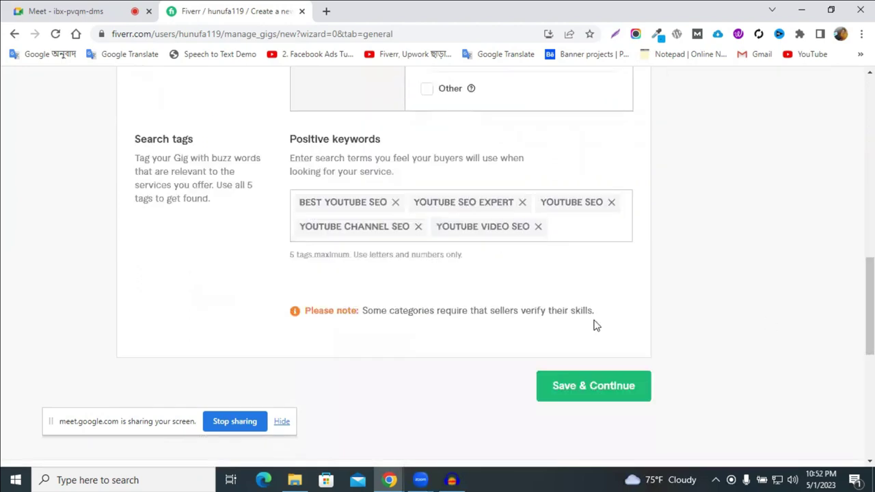
scroll(594, 325, "up", 1)
scroll(594, 325, "up", 1)
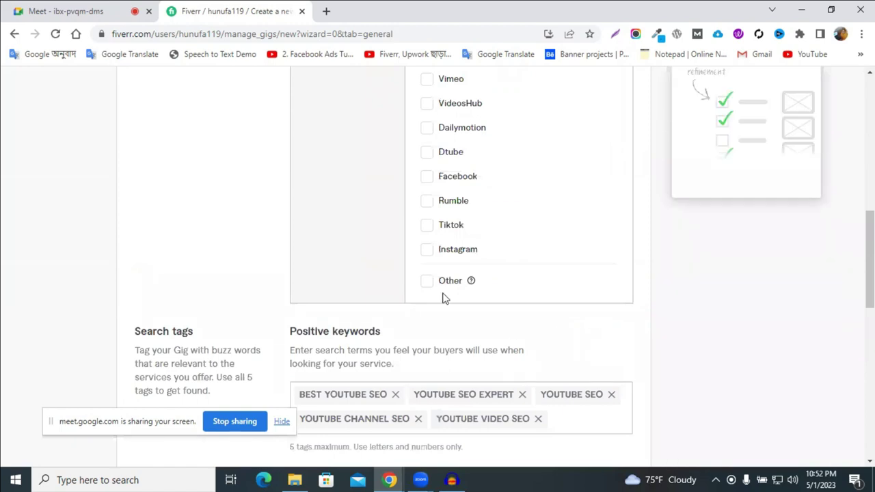
scroll(444, 296, "up", 2)
scroll(489, 243, "up", 2)
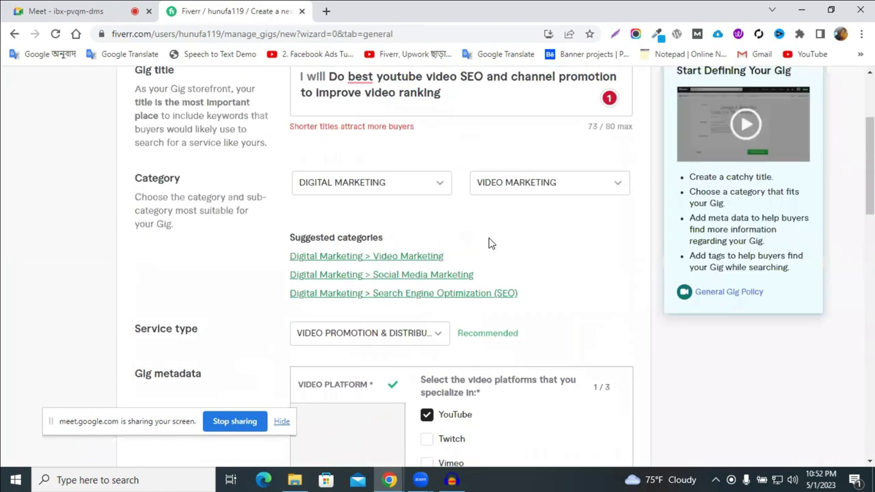
scroll(489, 243, "up", 1)
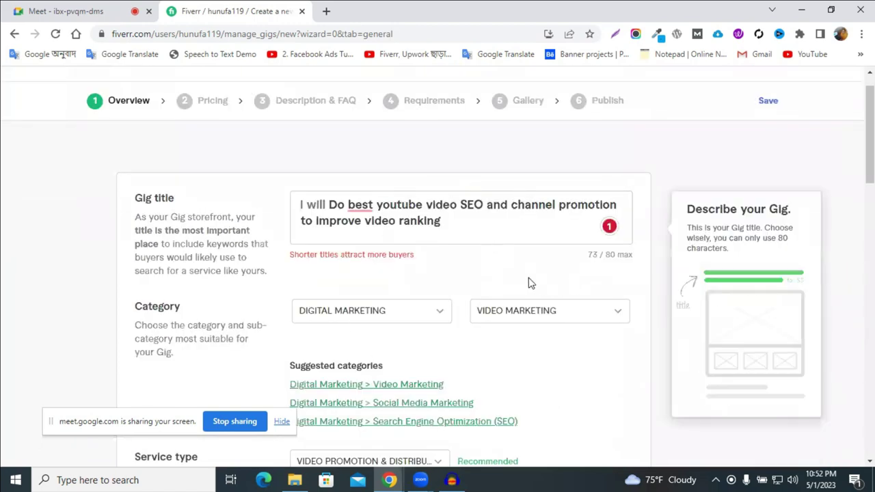
scroll(529, 283, "down", 10)
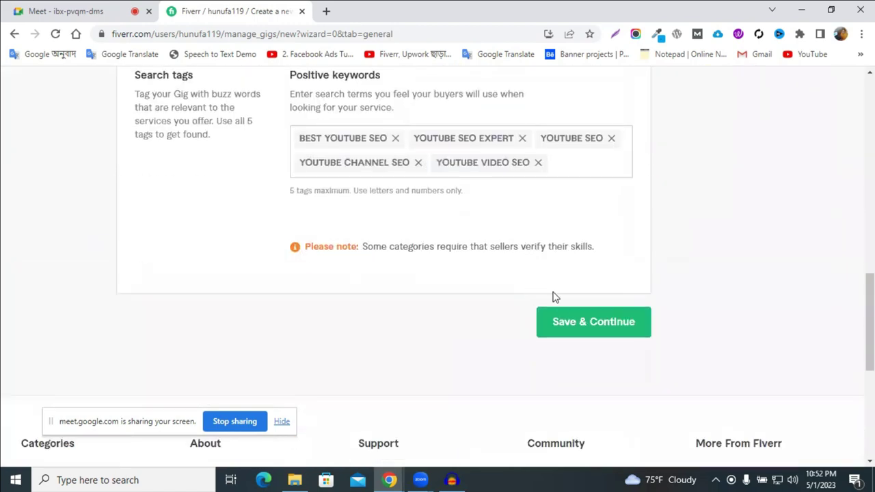
left_click(557, 325)
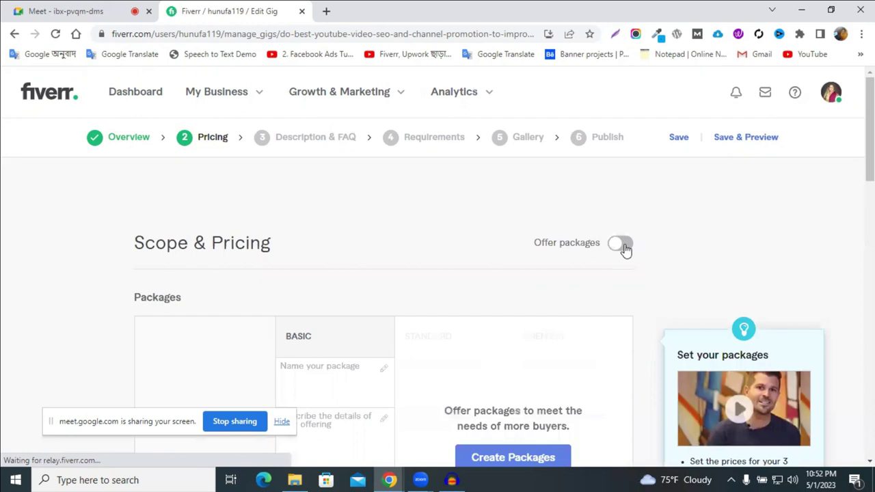
Step: Enable the option to offer Basic, Standard and Premium packages for the gig
left_click(625, 249)
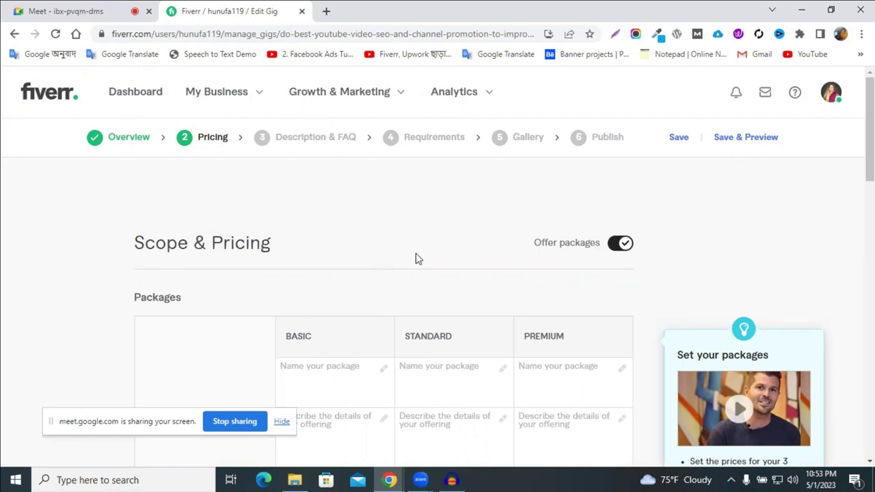
scroll(415, 254, "down", 2)
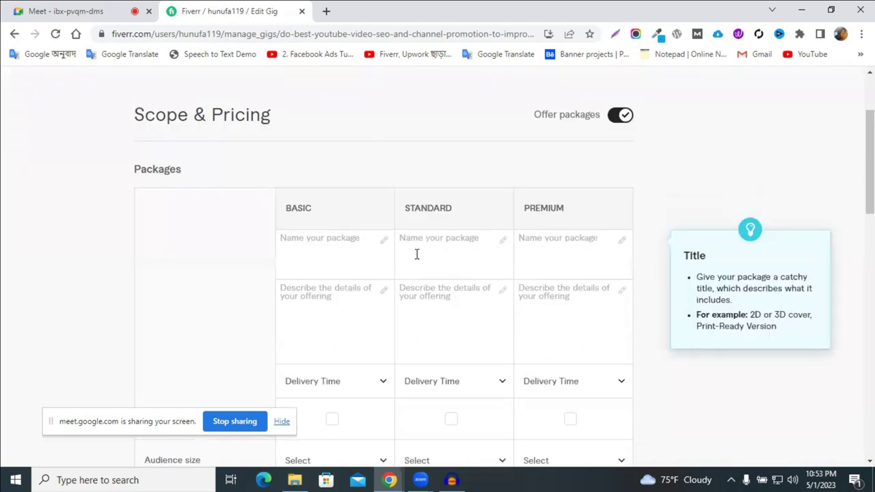
scroll(416, 253, "up", 2)
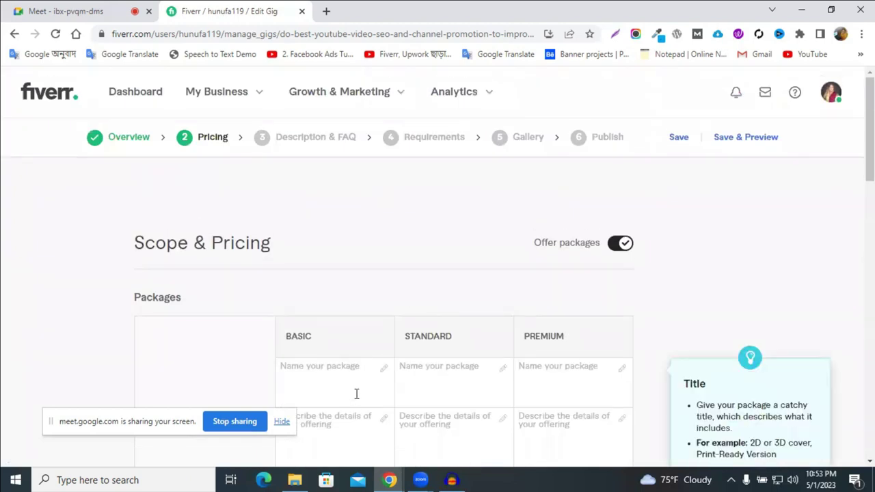
scroll(356, 390, "down", 2)
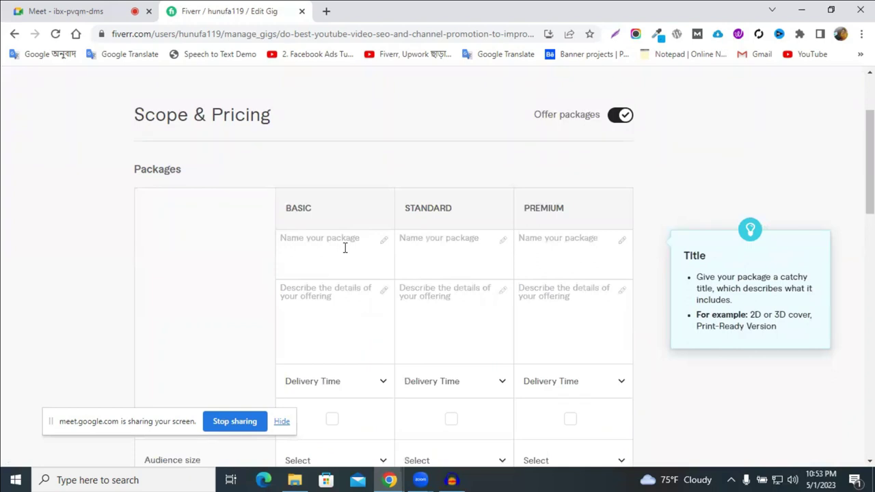
left_click(345, 249)
left_click(377, 404)
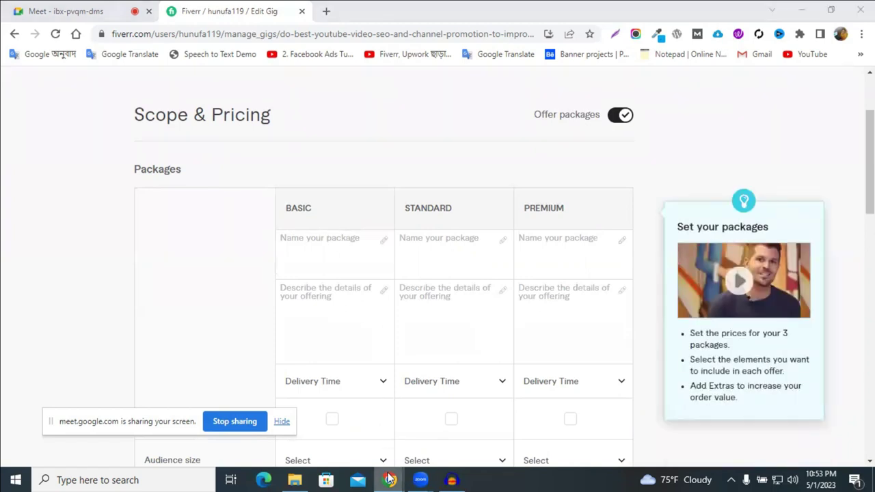
Step: Examine the package names, descriptions and prices on the competing YouTube SEO and promotion gigs
mouse_move(389, 480)
left_click(523, 442)
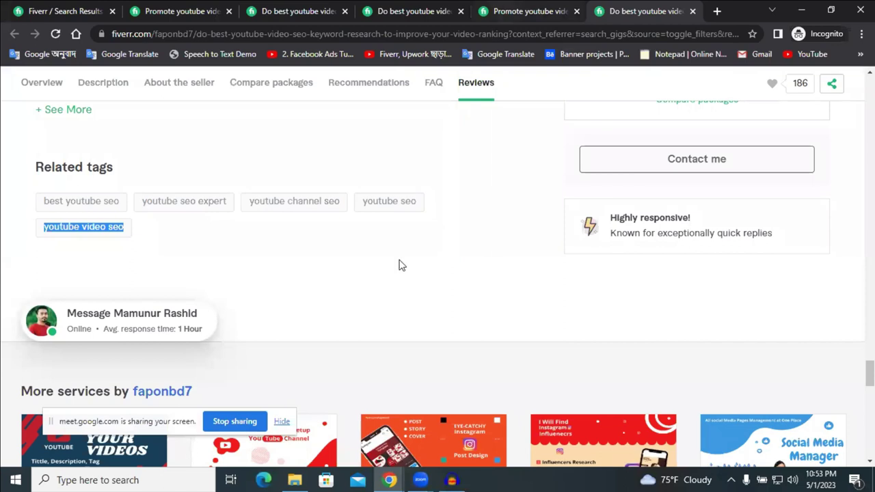
scroll(398, 264, "up", 10)
scroll(401, 266, "up", 15)
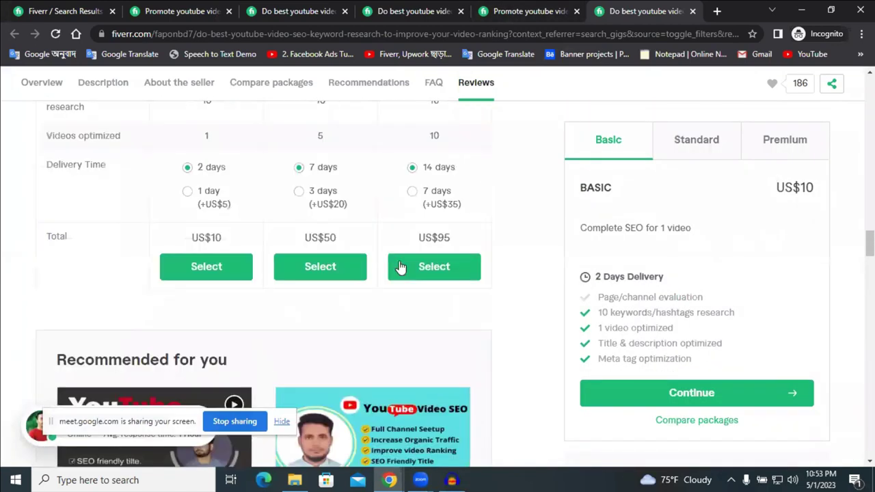
scroll(400, 271, "up", 10)
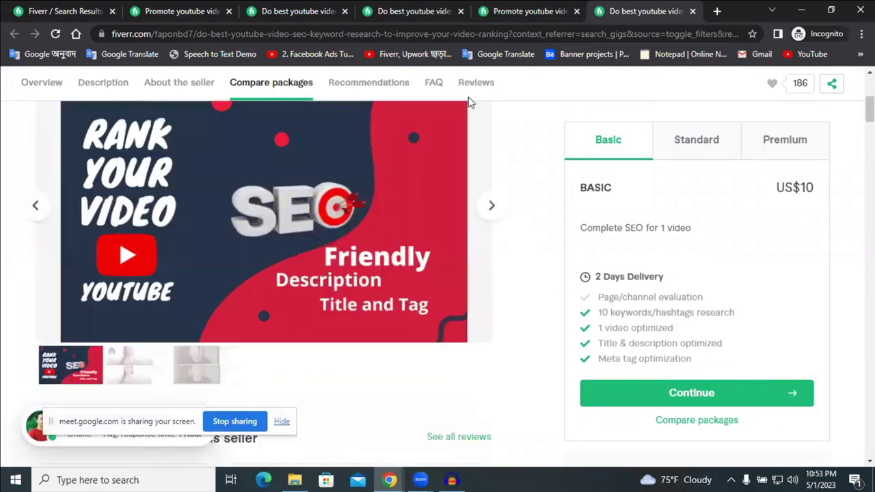
left_click(527, 11)
scroll(549, 192, "up", 5)
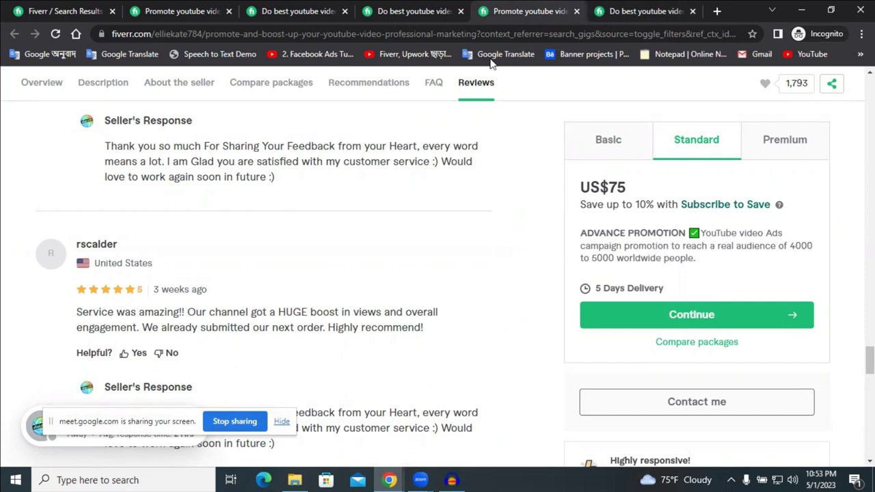
left_click(427, 8)
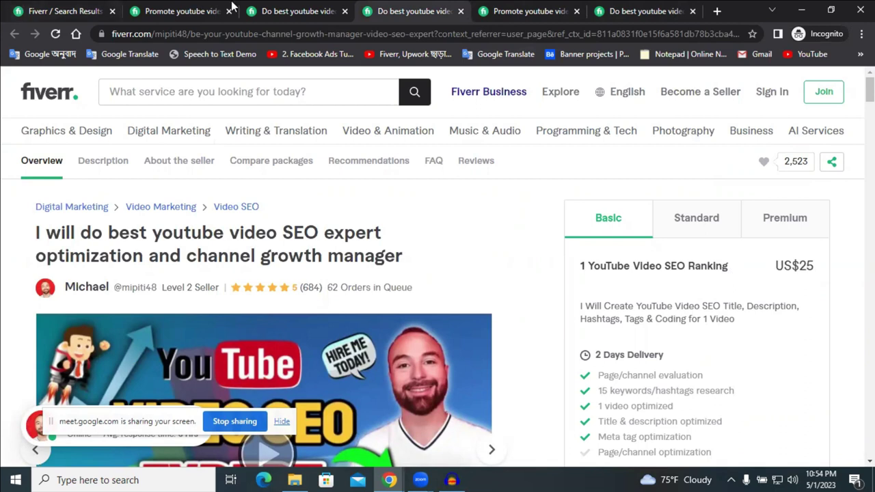
Step: Return to the new gig's pricing page and name the Basic package "Best YouTube video SEO"
left_click(389, 480)
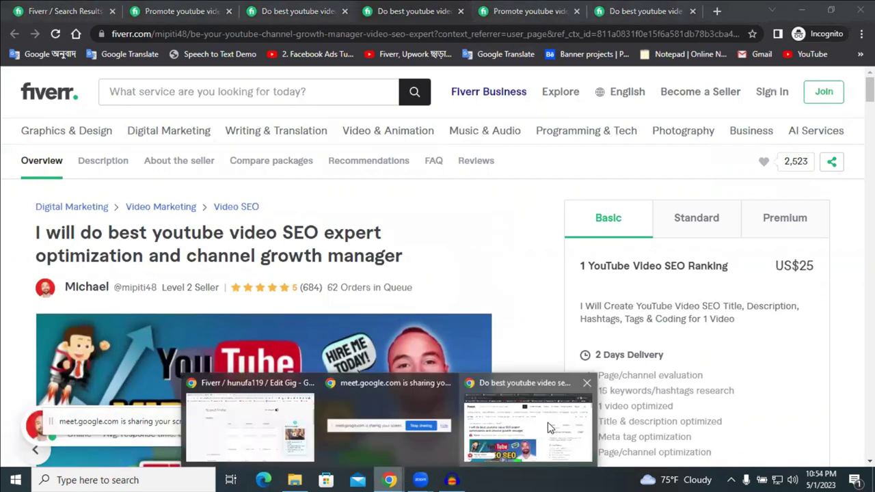
left_click(235, 431)
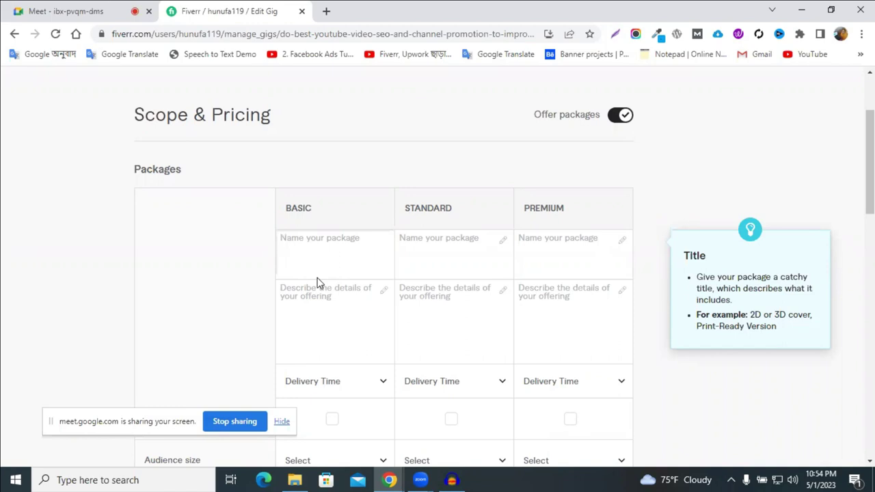
type("Best ")
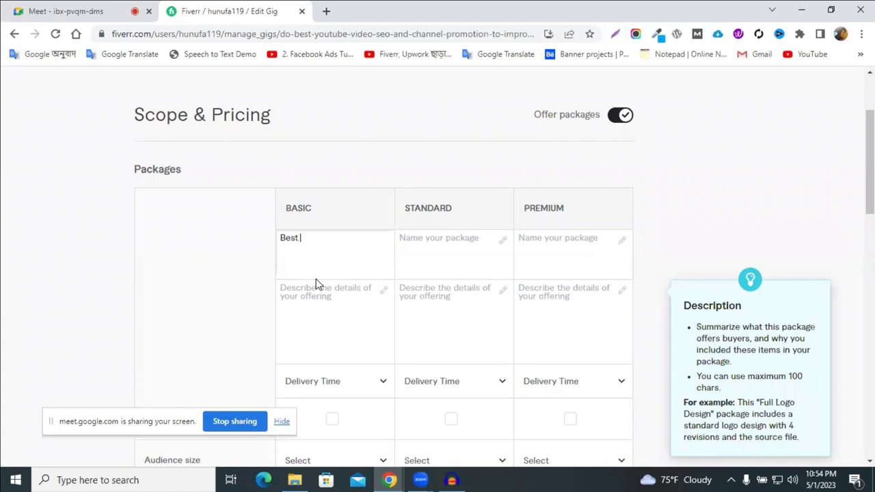
type("Youtube")
double_click(321, 239)
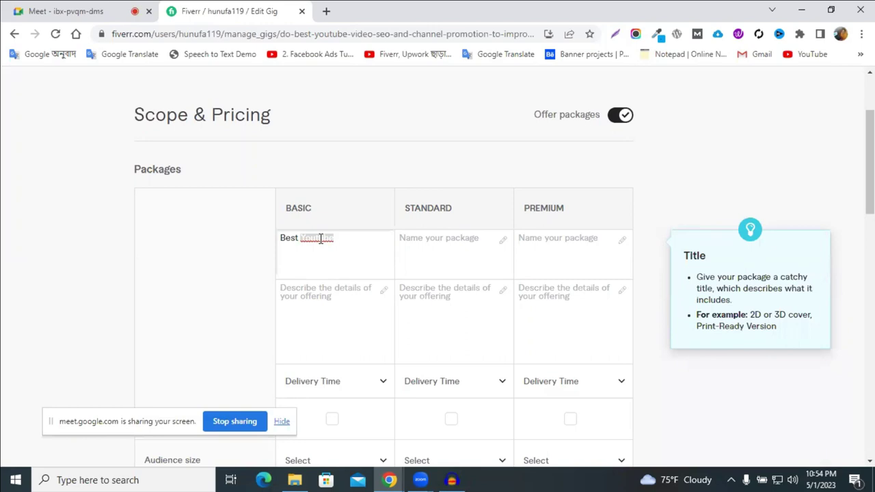
right_click(320, 239)
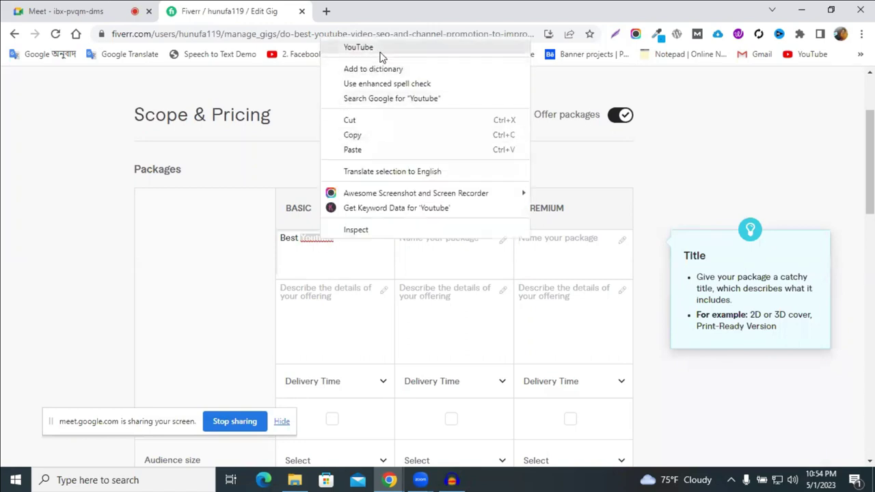
left_click(358, 47)
left_click(420, 247)
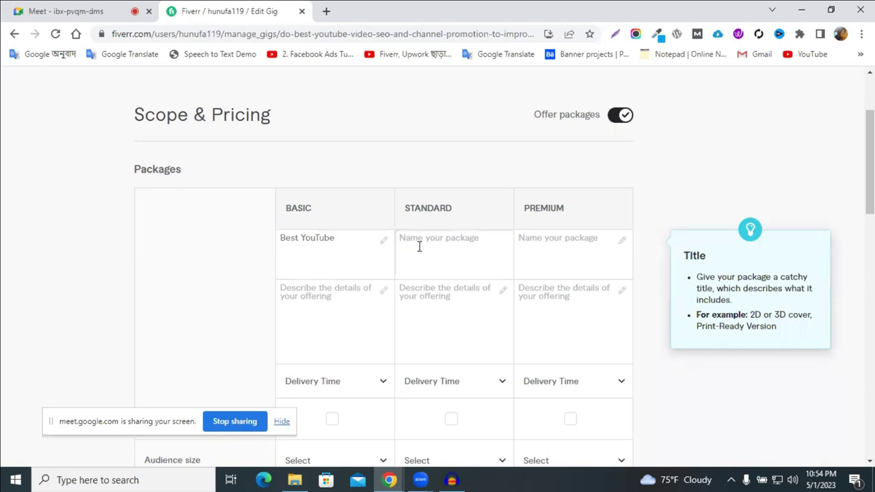
left_click(359, 245)
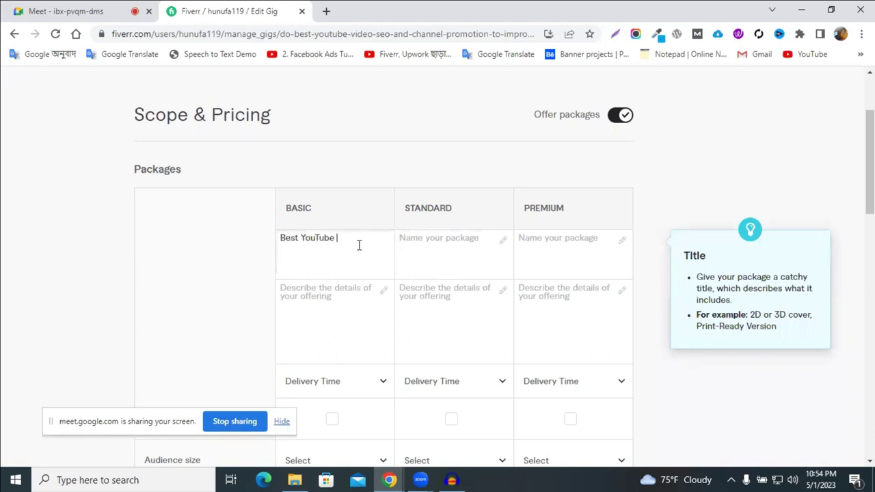
type("ideo")
left_click(336, 237)
type("v")
left_click(366, 241)
type("SEO")
Step: Add the word "Basic" at the start of the Basic package's name
left_click(299, 210)
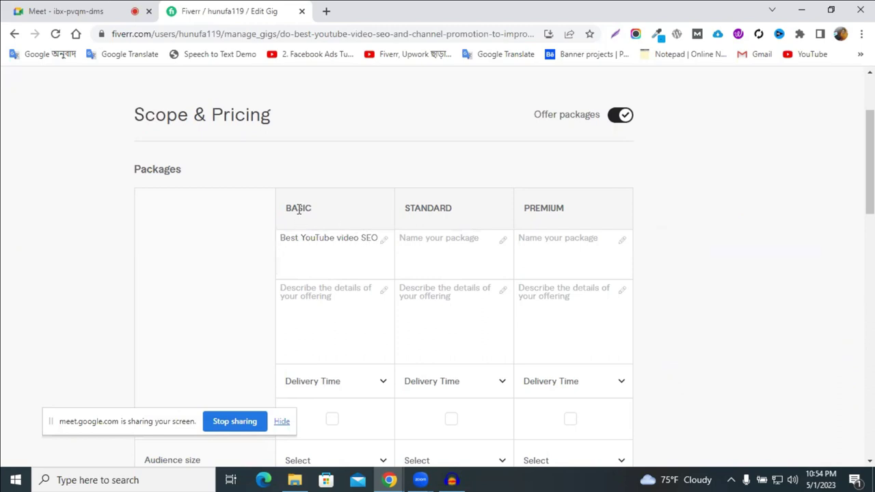
left_click(366, 243)
left_click(281, 237)
type("Is")
key("BackSpace")
type("asic")
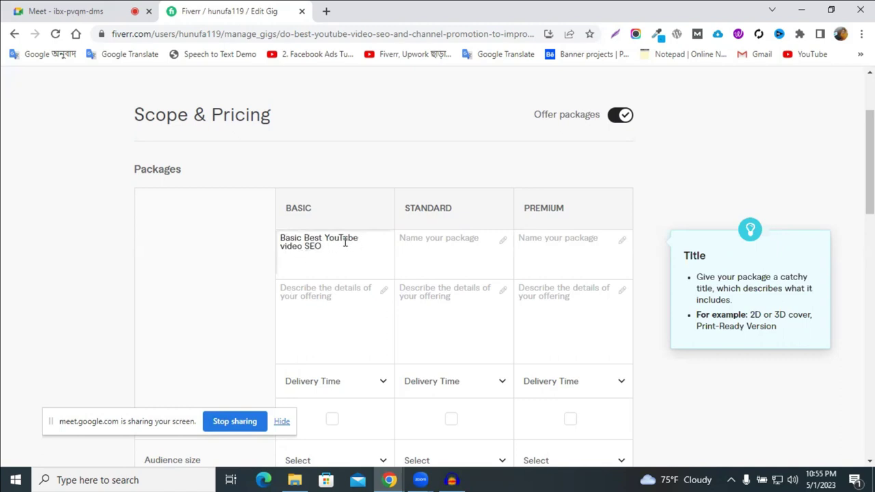
Step: Copy the Basic package's name into the Standard and Premium name fields, removing the duplicated text from Standard
triple_click(315, 241)
key("ctrl+c")
left_click(451, 259)
key("ctrl+v")
key("ctrl+v")
left_click(554, 251)
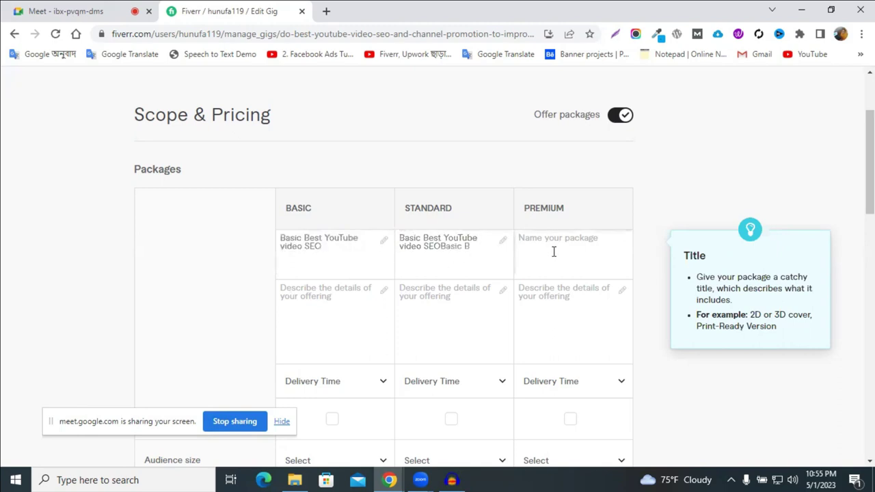
key("ctrl+v")
left_click(439, 247)
left_click(512, 247, "shift")
key("BackSpace")
Step: Replace "Basic" with "Premium" in the Premium package's name, correcting the spelling
left_click_drag(540, 238, 514, 241)
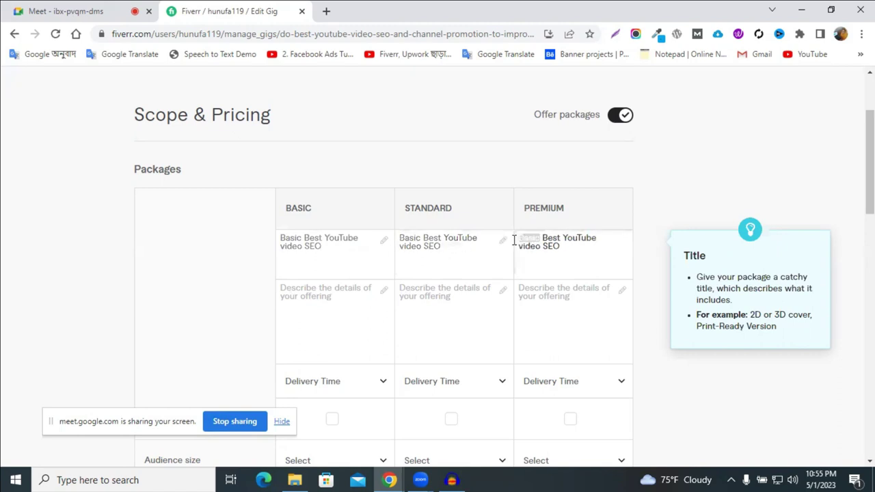
type("Pre")
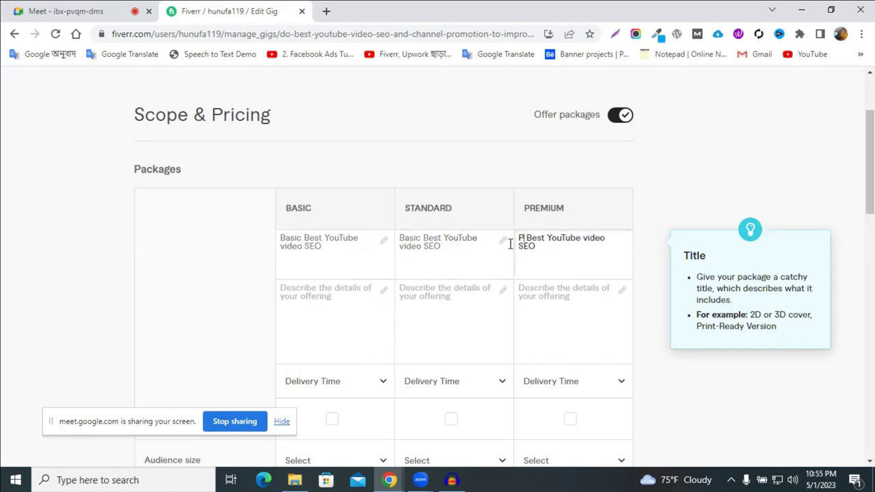
type("mi")
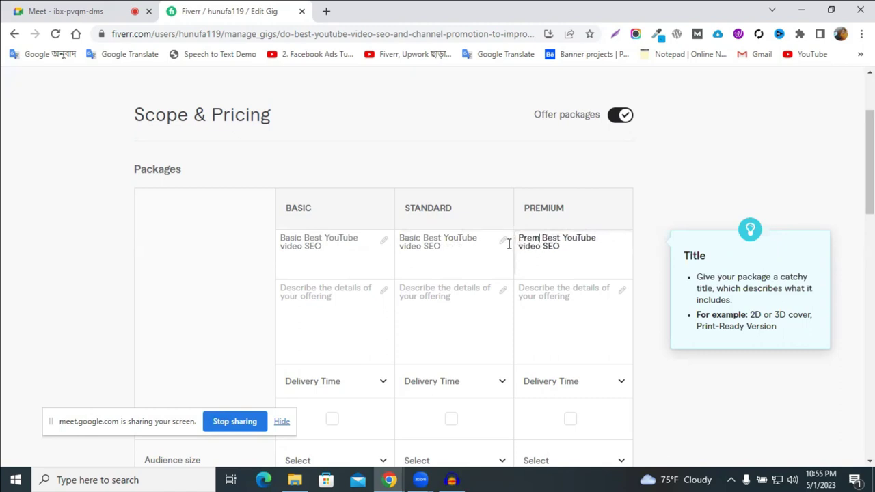
type("mum")
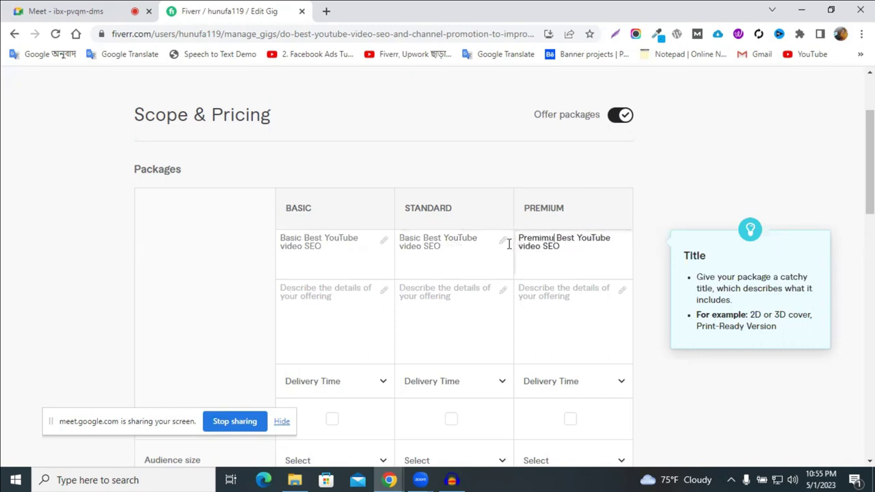
right_click(551, 239)
left_click(588, 34)
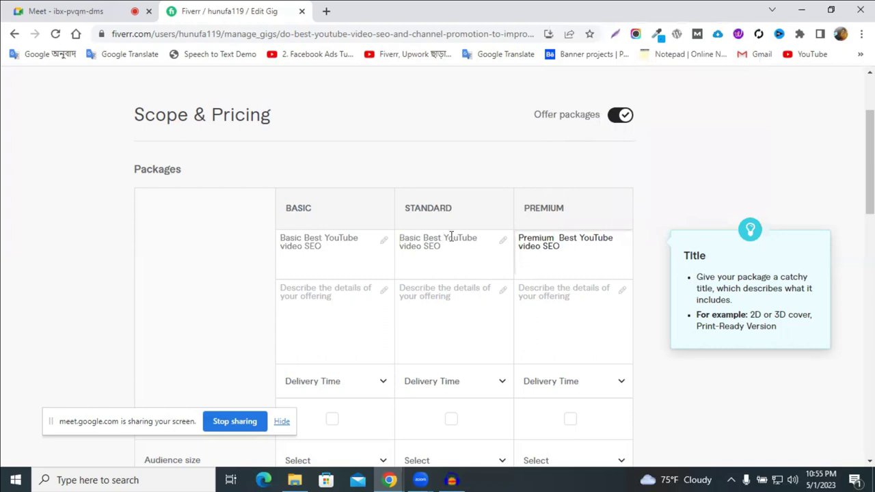
Step: Replace "Basic" with "Gold" at the start of the Standard package's name
left_click_drag(423, 237, 398, 237)
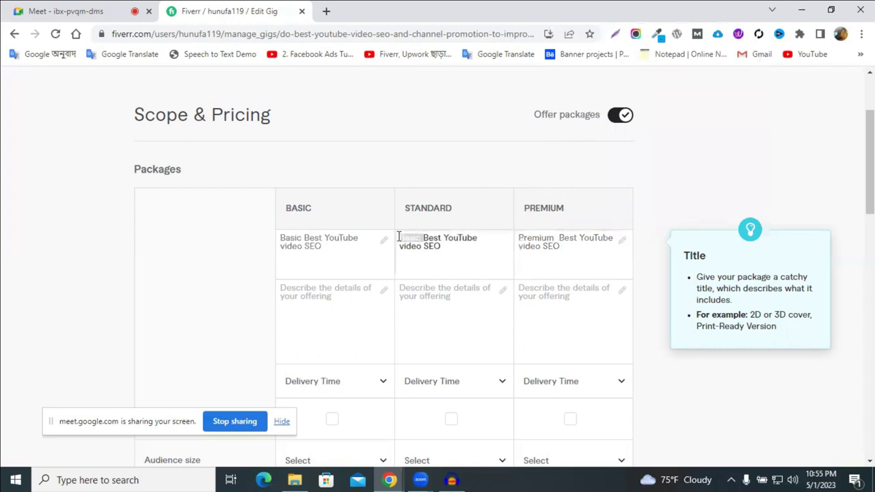
type("S")
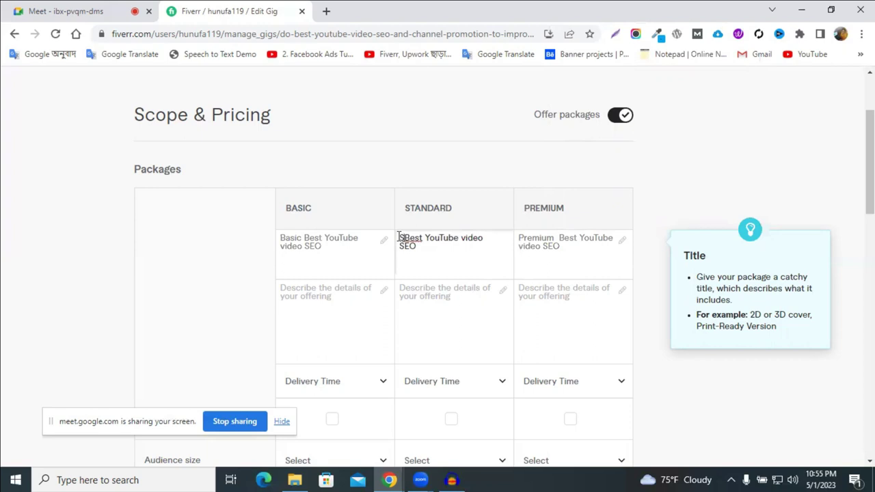
key("BackSpace")
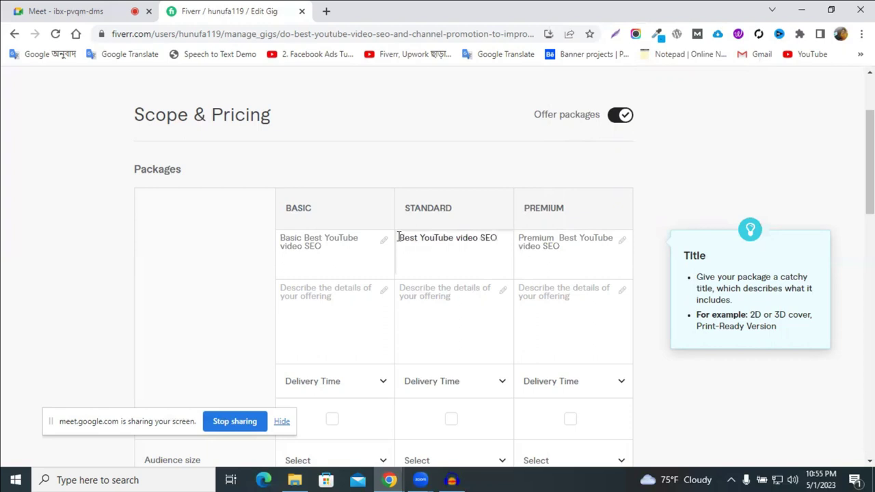
type("Gold")
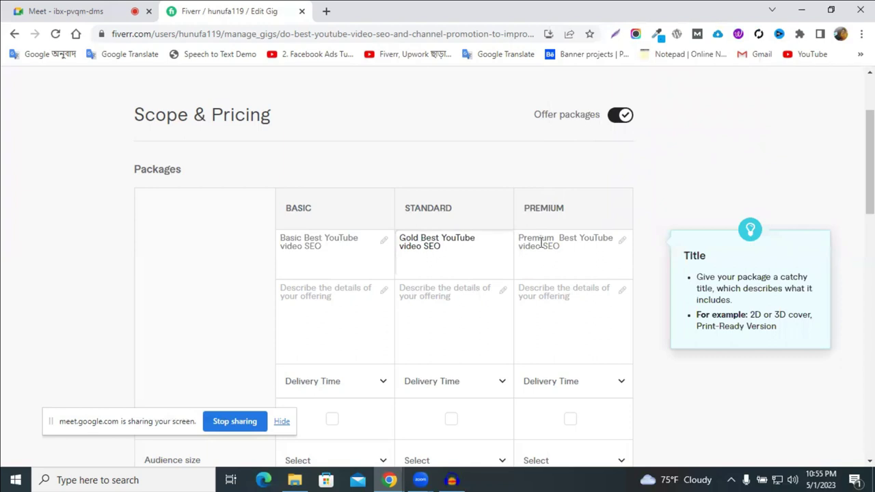
left_click(374, 74)
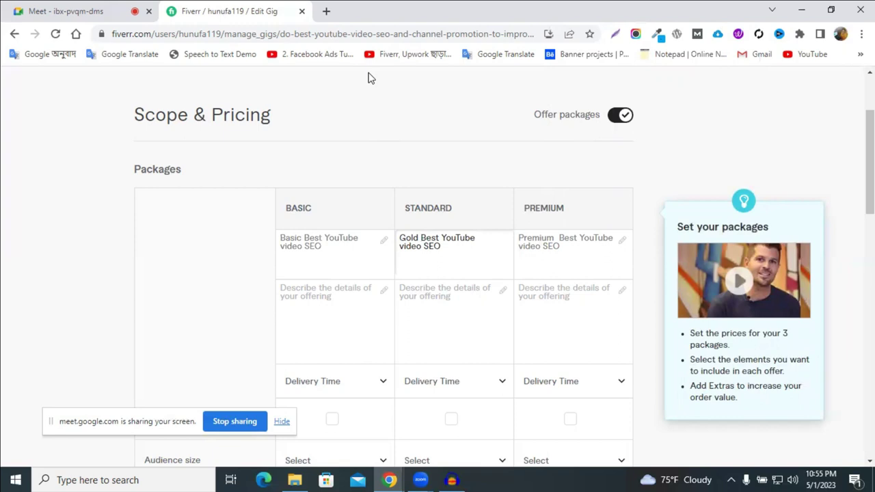
Step: Review how competing YouTube video SEO gigs name and describe their packages, including one gig's Standard and Premium tiers
left_click(390, 480)
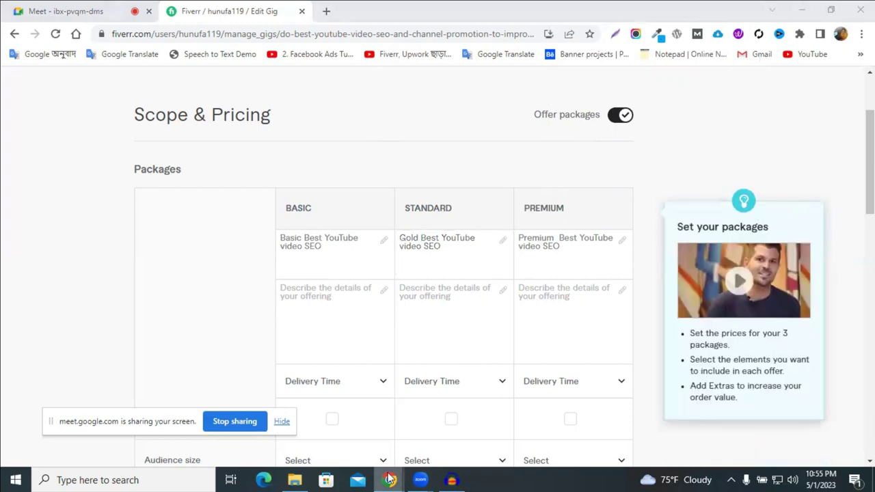
left_click(529, 427)
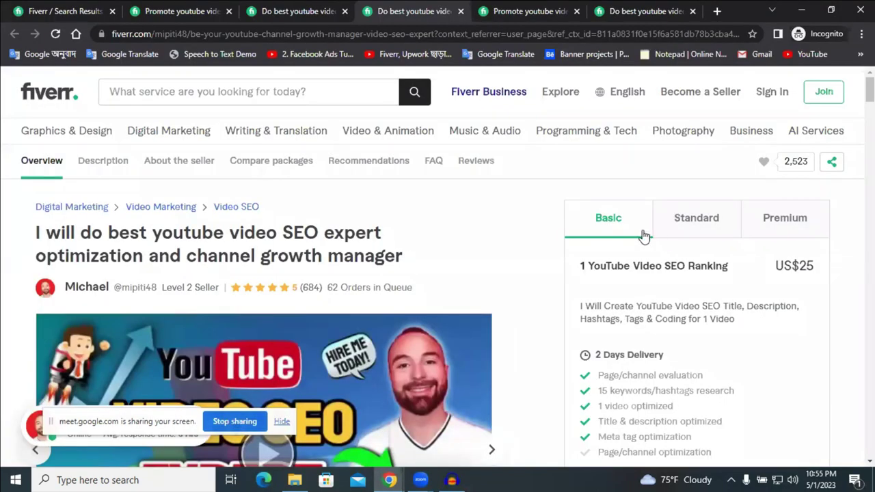
left_click(203, 10)
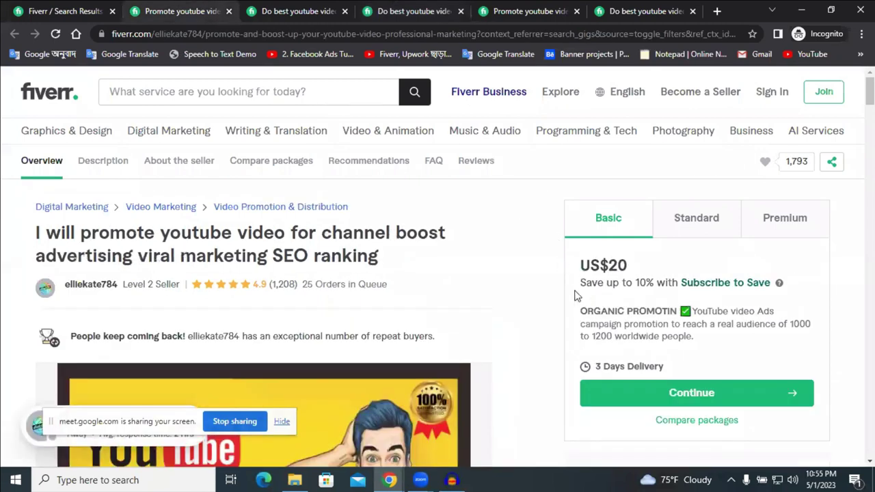
left_click(316, 10)
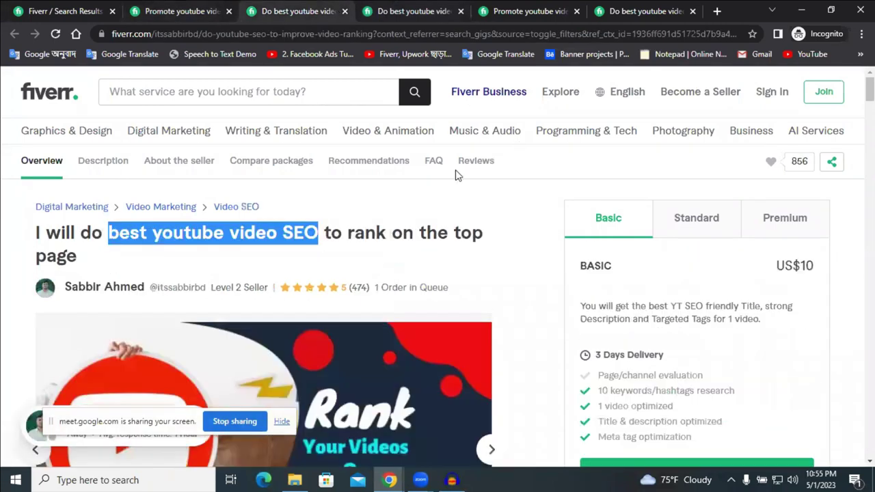
left_click(684, 217)
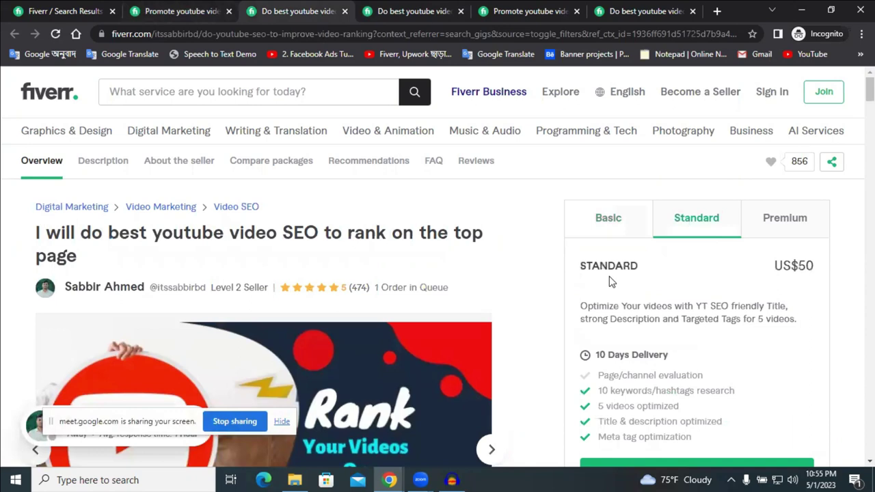
left_click(780, 228)
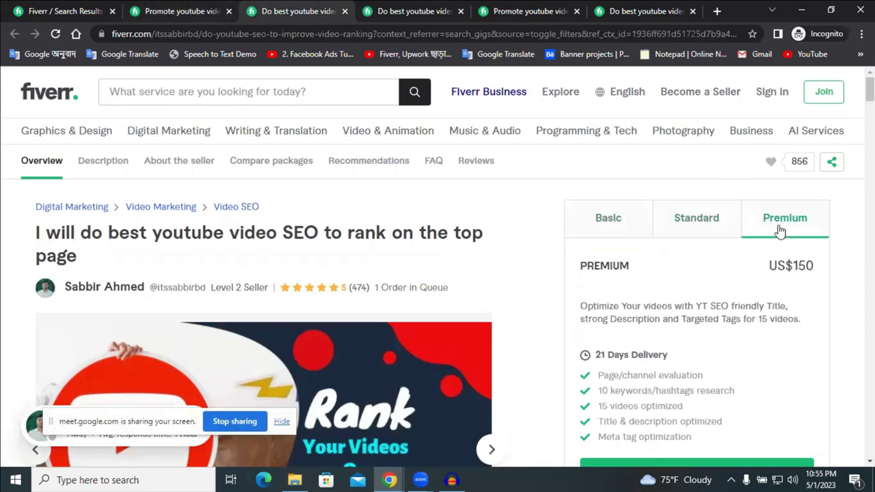
left_click(146, 10)
left_click(63, 9)
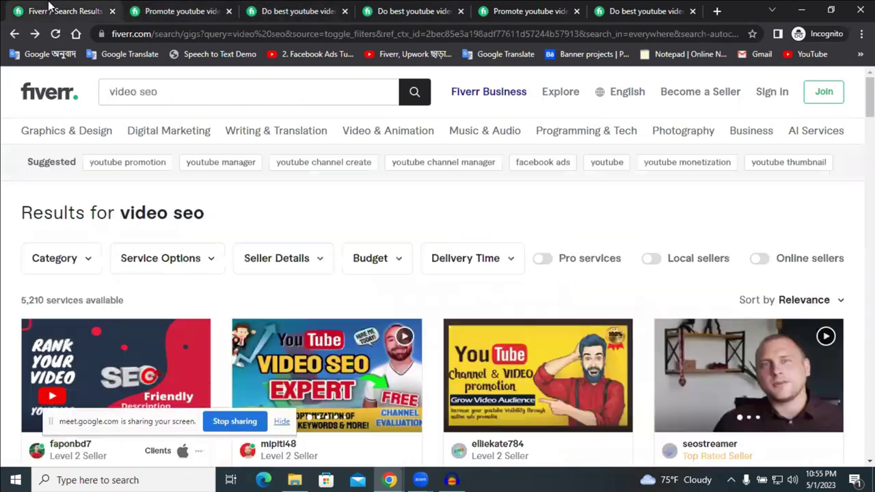
left_click(158, 9)
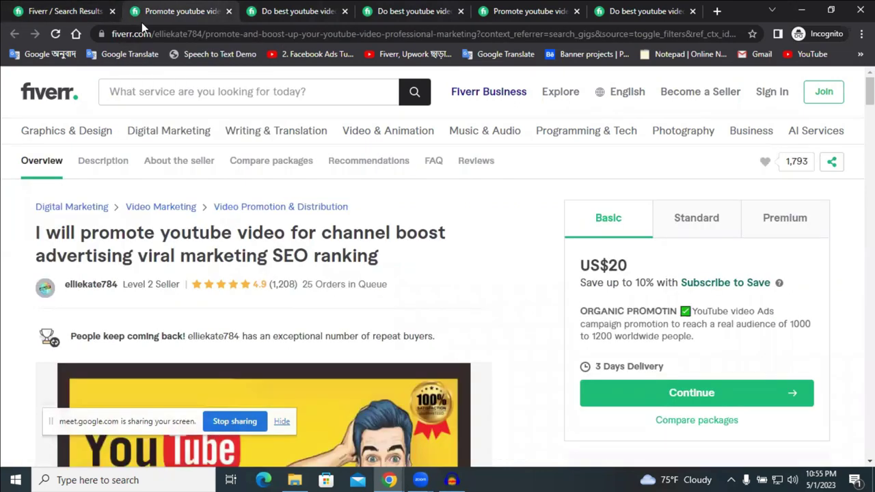
left_click(52, 8)
Step: Return to the gig's pricing page and replace "Gold" with "Standard" in the Standard package's name, correcting the spelling
left_click(389, 480)
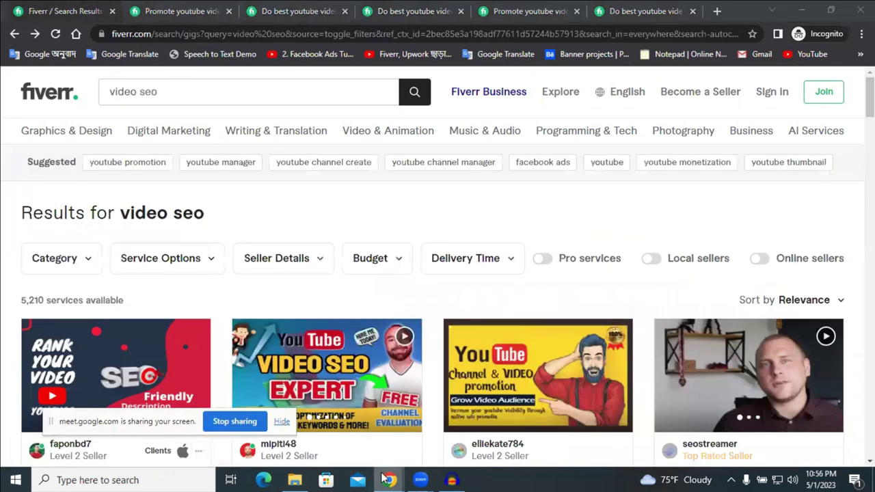
left_click(280, 439)
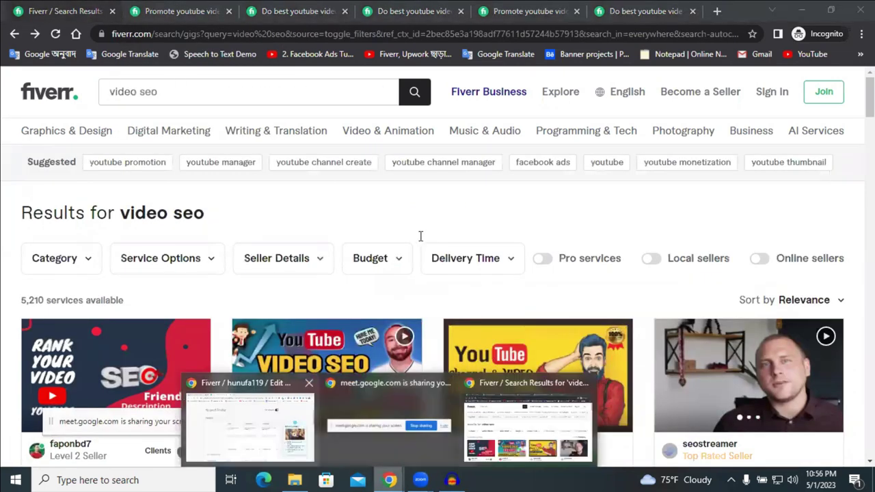
key("ctrl+shift+Right")
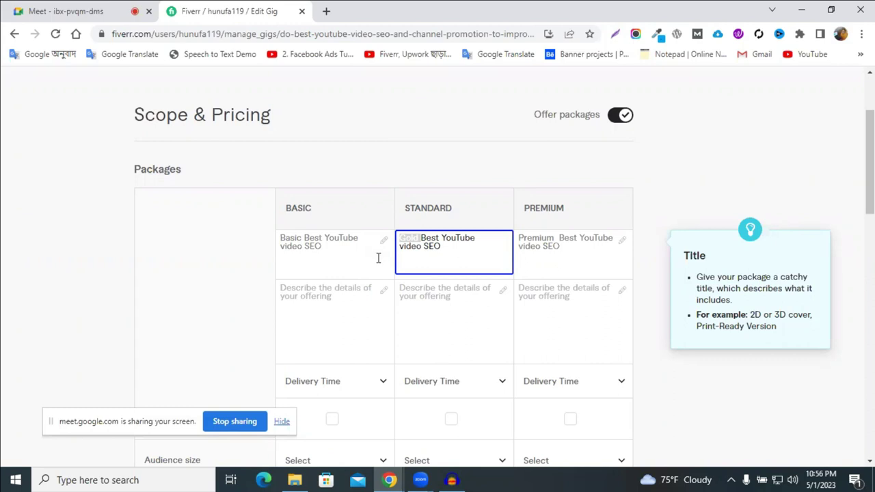
type("s")
key("BackSpace")
type("S")
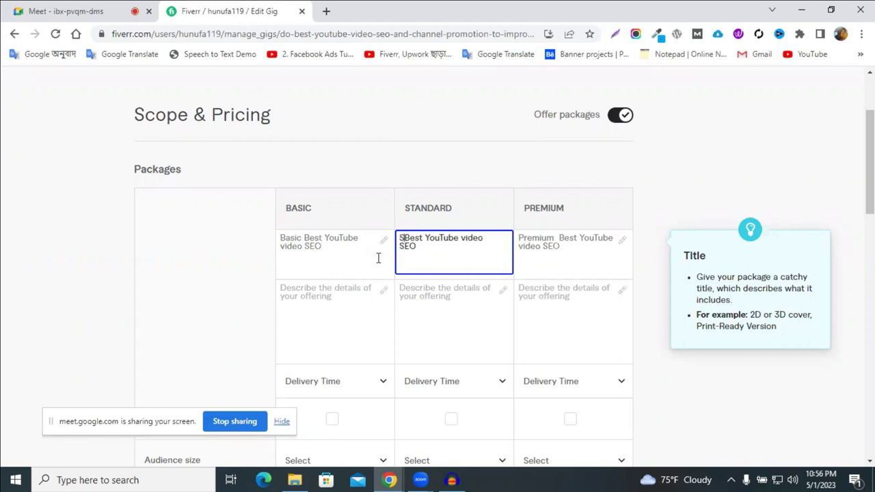
type("ta")
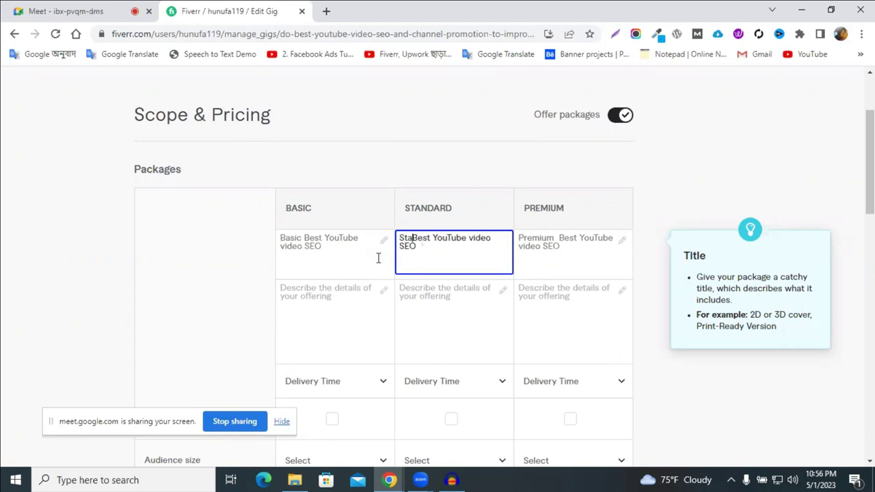
type("n")
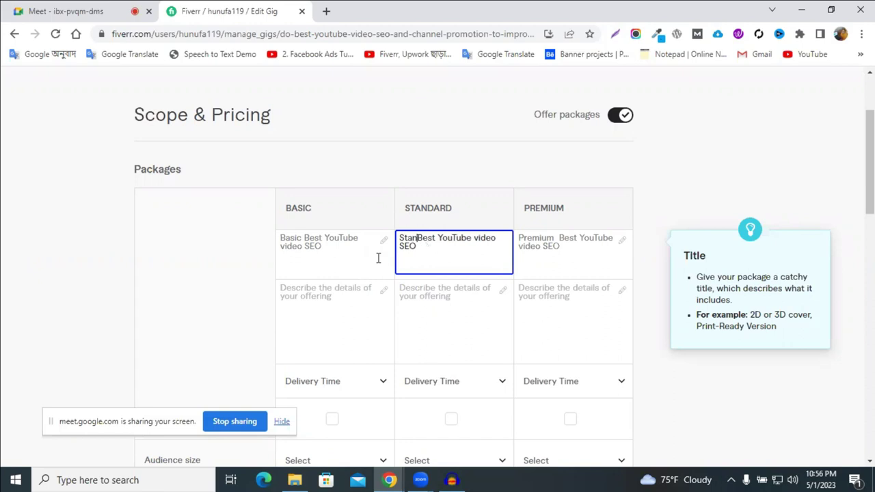
type("dar")
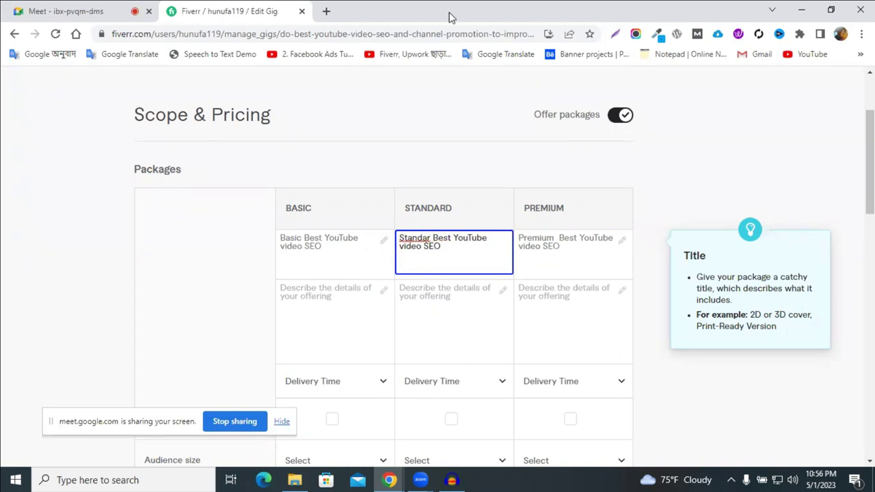
key("Menu")
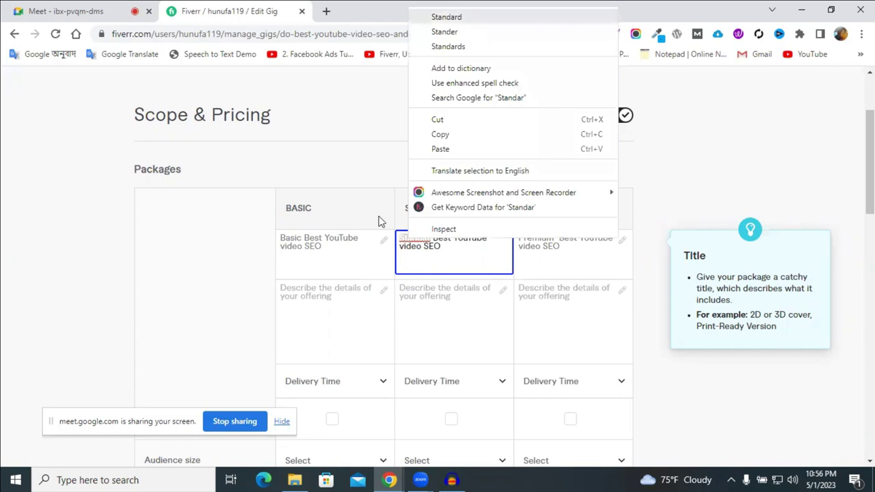
key("Return")
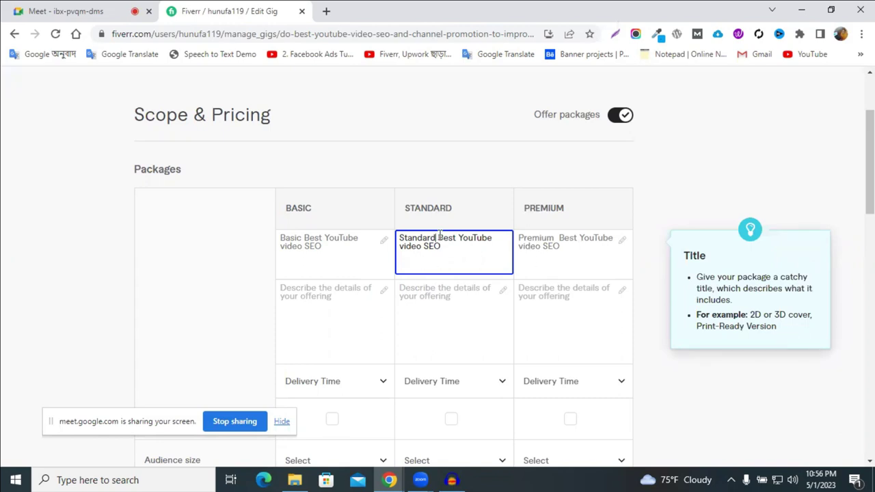
left_click_drag(438, 238, 452, 251)
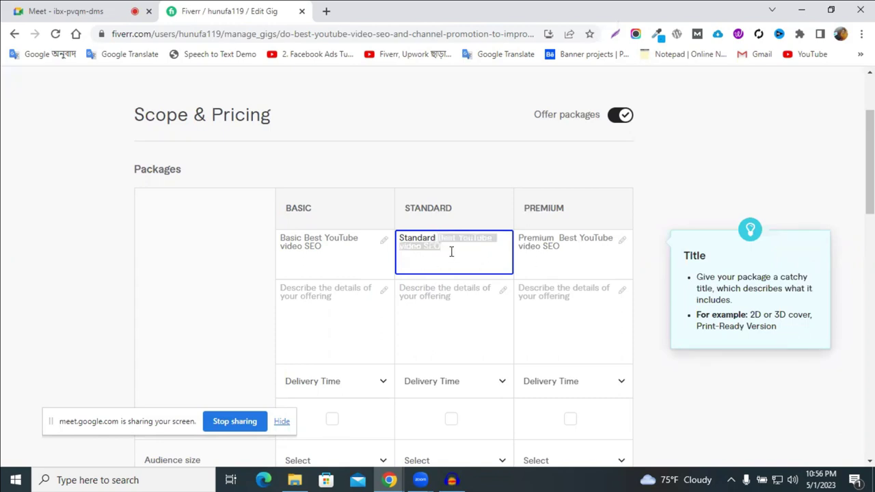
left_click(452, 252)
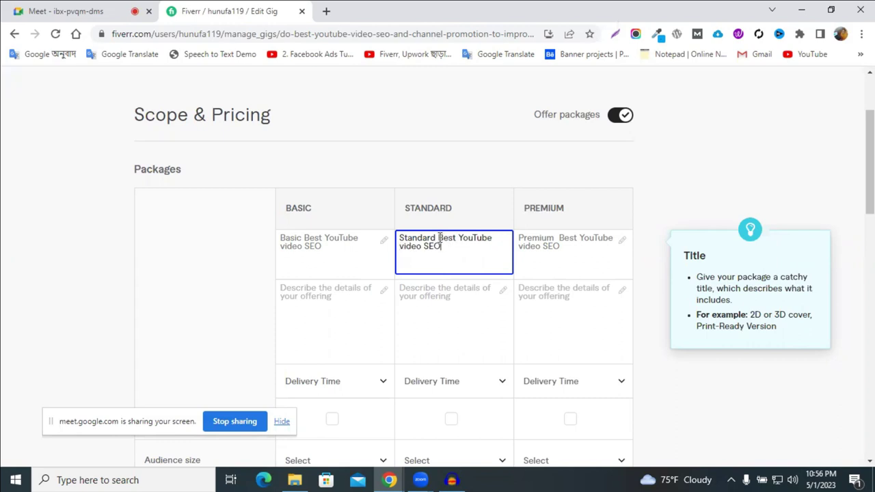
left_click_drag(439, 239, 449, 258)
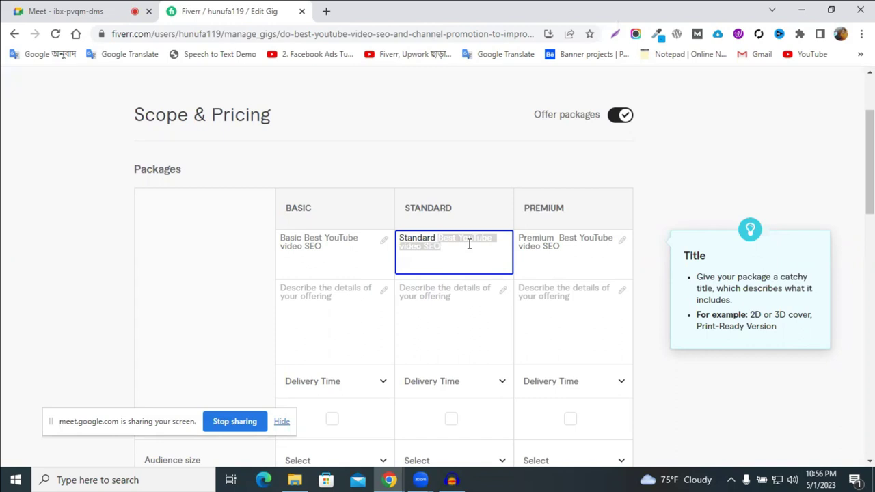
left_click(470, 243)
mouse_move(469, 239)
left_mouse_down()
mouse_move(410, 248)
mouse_move(480, 250)
left_mouse_up()
left_click(406, 246)
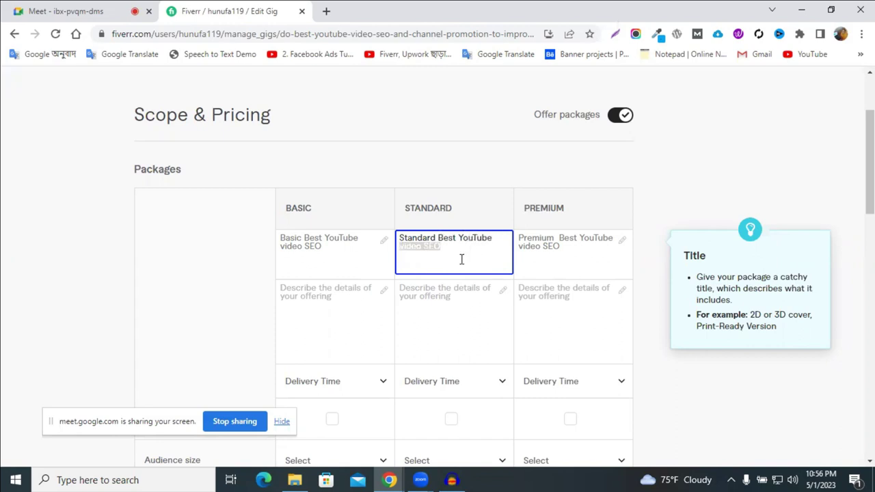
left_click(432, 304)
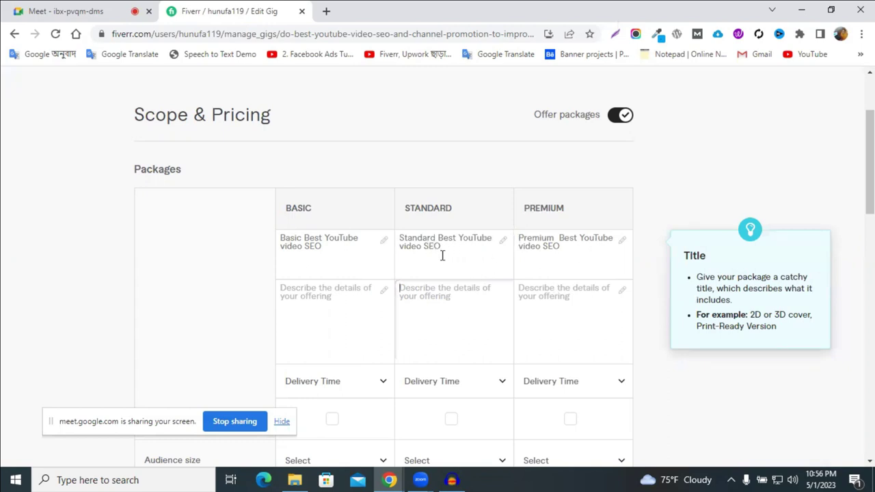
Step: Begin the Basic package's description with "Best SEO Title, SEO Friendly Long Description", removing the extra space before "Long"
left_click(346, 299)
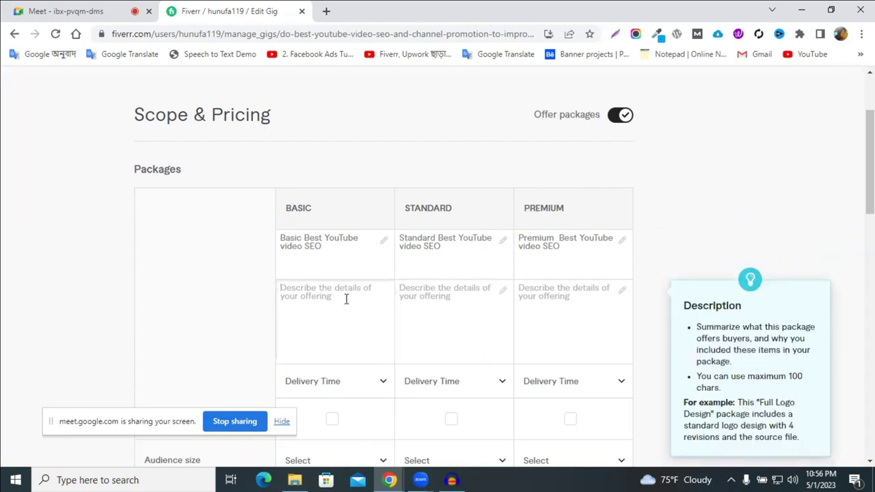
type("Best ")
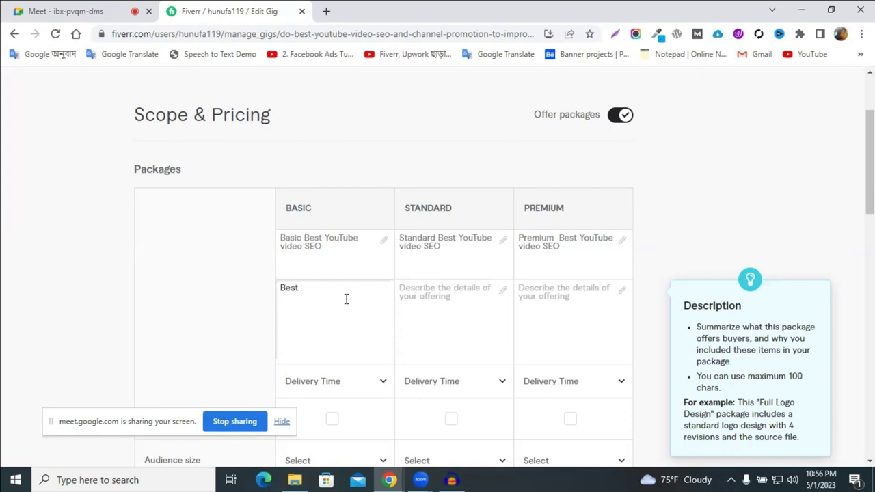
type("SEO Title")
type(", SEO Fr")
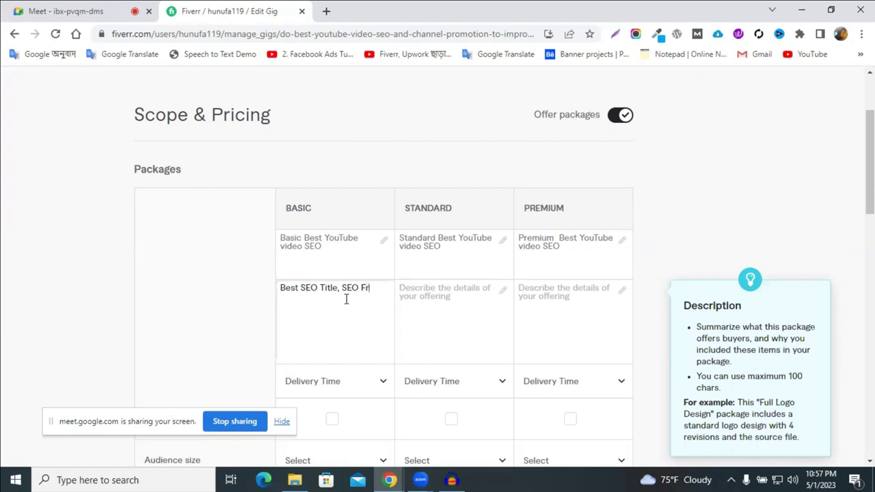
type("iendly  Long Discr")
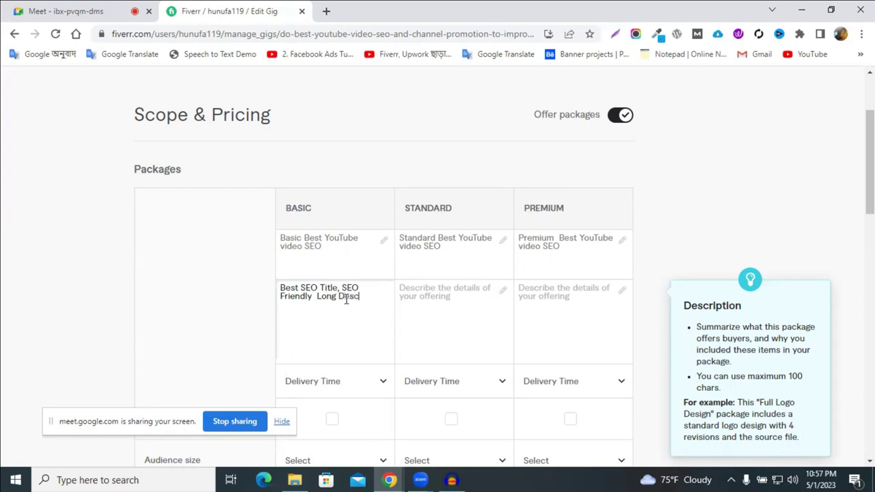
type("iption")
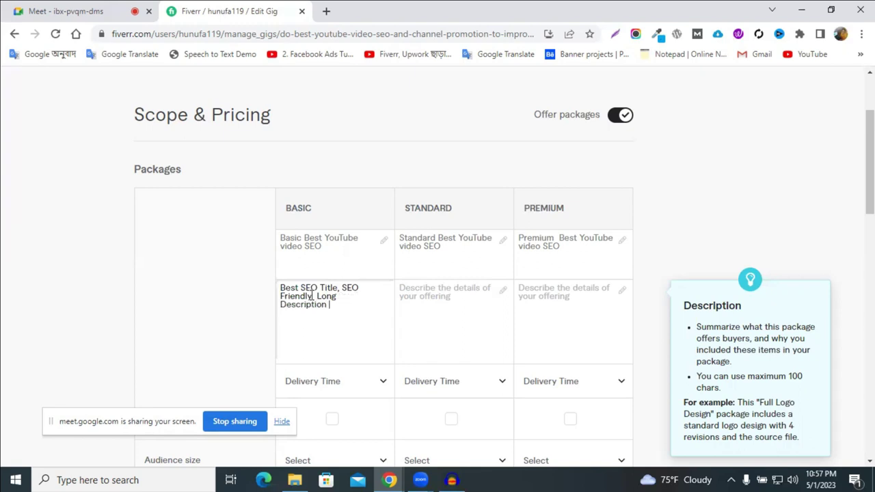
left_click(316, 296)
key("BackSpace")
Step: Continue the Basic package's description with "& Best Video Tags, 2 Video SEO"
left_click(333, 305)
type("&Best Video")
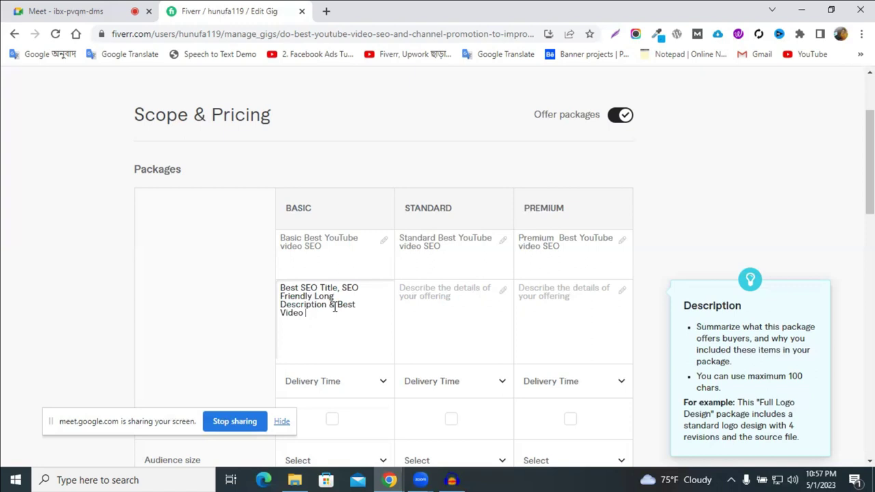
type(" Tags.")
key("BackSpace")
key("BackSpace")
type(", 2")
type("Video SEO")
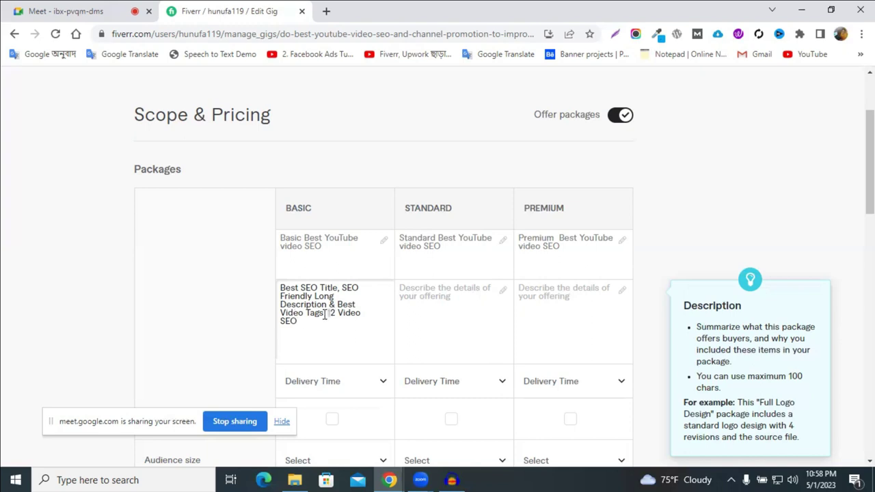
Step: Replace the ampersand after "Description" with a comma in the Basic package's description
left_click(334, 305)
key("BackSpace")
key("BackSpace")
key("BackSpace")
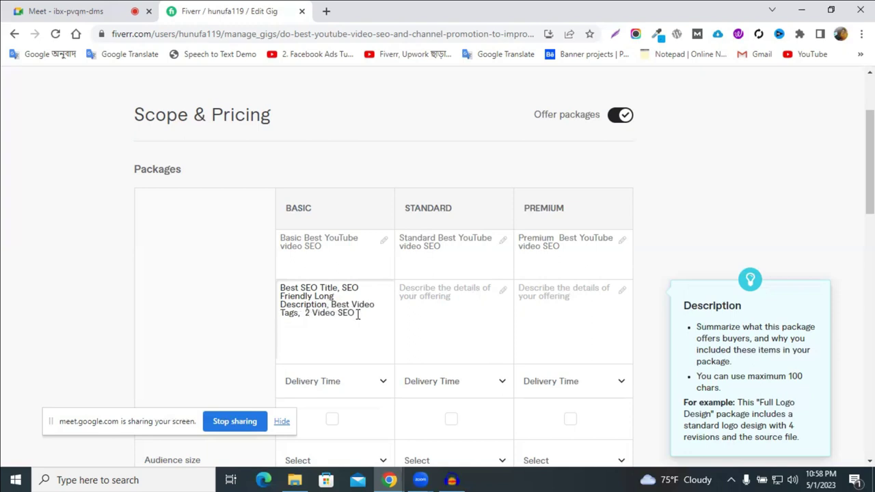
Step: Replace the comma after "Best Video Tags" with "and" in the Basic package's description
left_click(300, 313)
type("and")
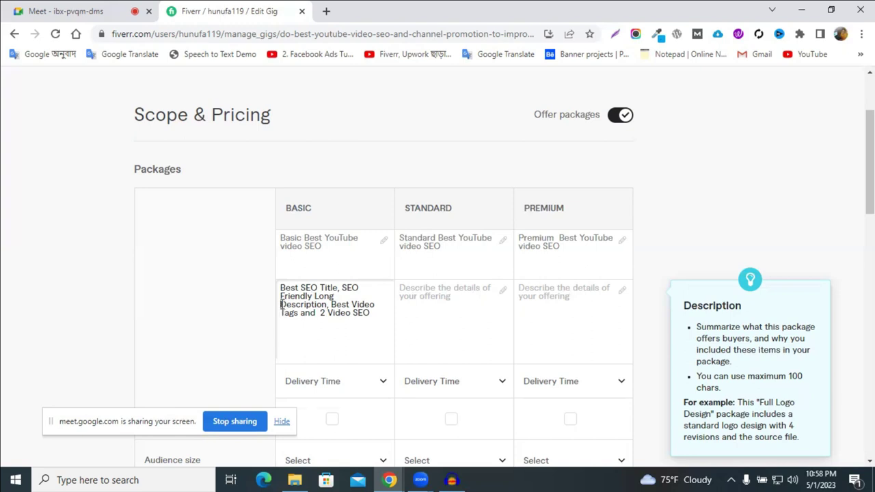
left_click(280, 305)
key("BackSpace")
Step: Copy the Basic package's full description into the Standard and Premium packages' descriptions
key("ctrl+a")
key("ctrl+c")
left_click(441, 315)
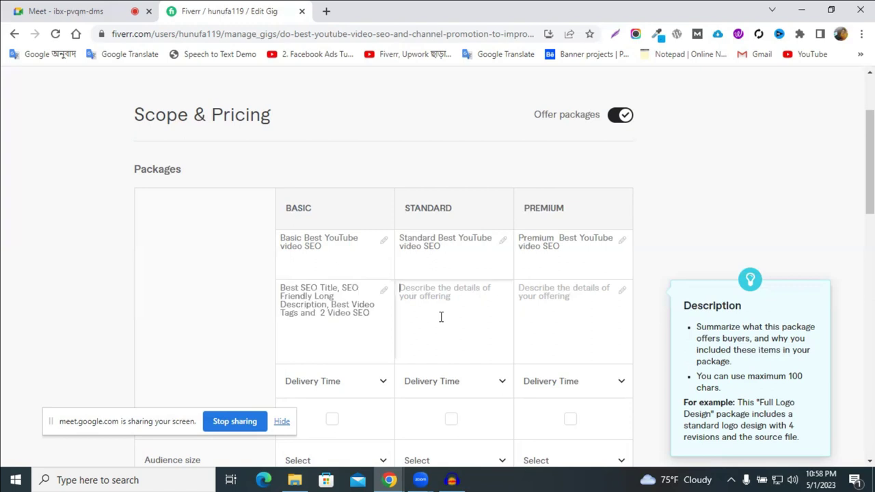
key("ctrl+v")
left_click(585, 313)
key("ctrl+v")
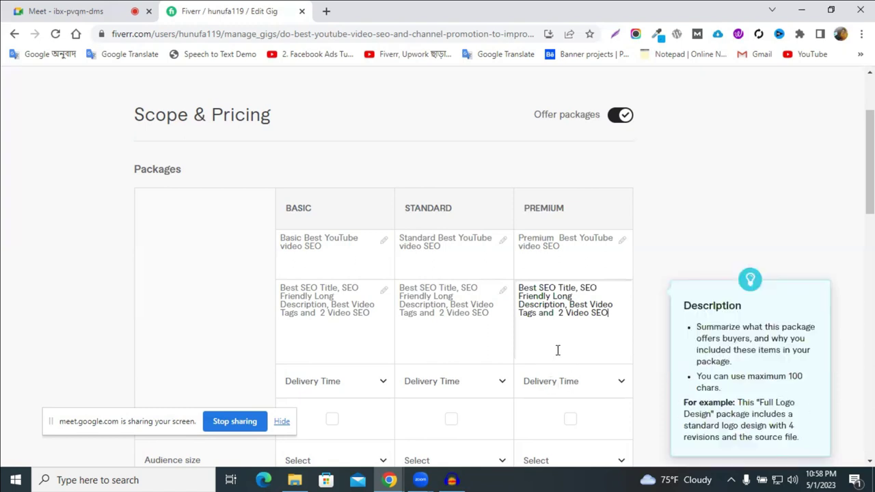
Step: Change the number of videos in the descriptions to 10 for Premium and 6 for Standard
double_click(561, 313)
type("10")
double_click(441, 313)
type("6")
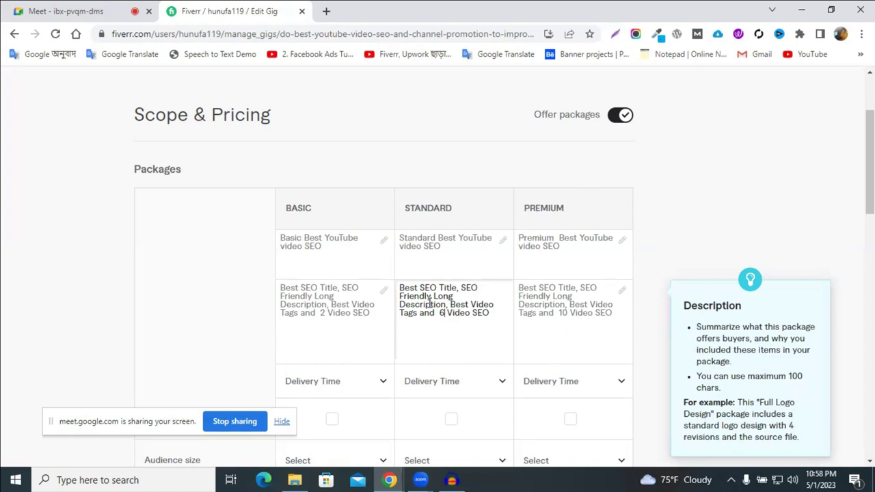
Step: Switch to the competitor's YouTube video SEO expert gig and review the prices and contents of its Standard and Premium packages
left_click(389, 480)
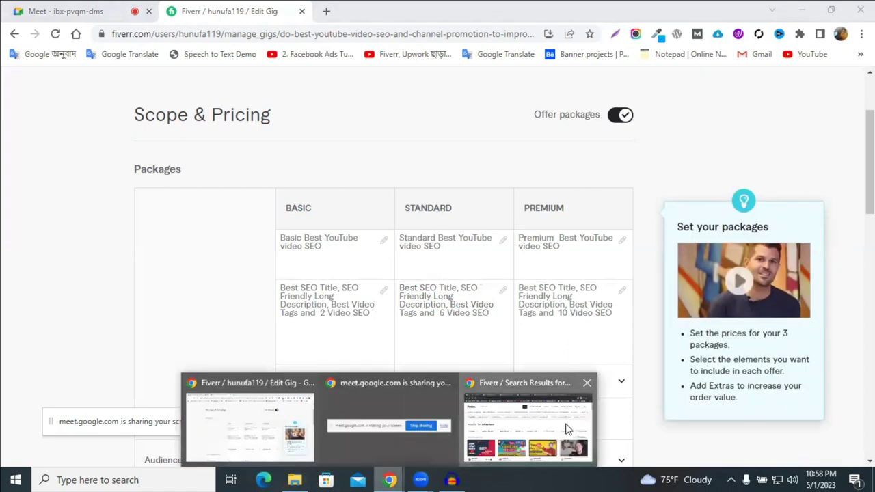
left_click(528, 421)
left_click(413, 7)
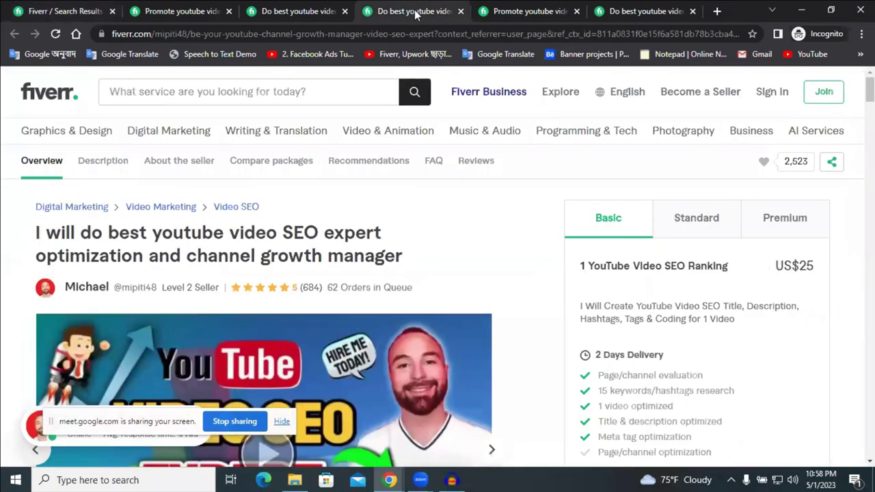
left_click(696, 231)
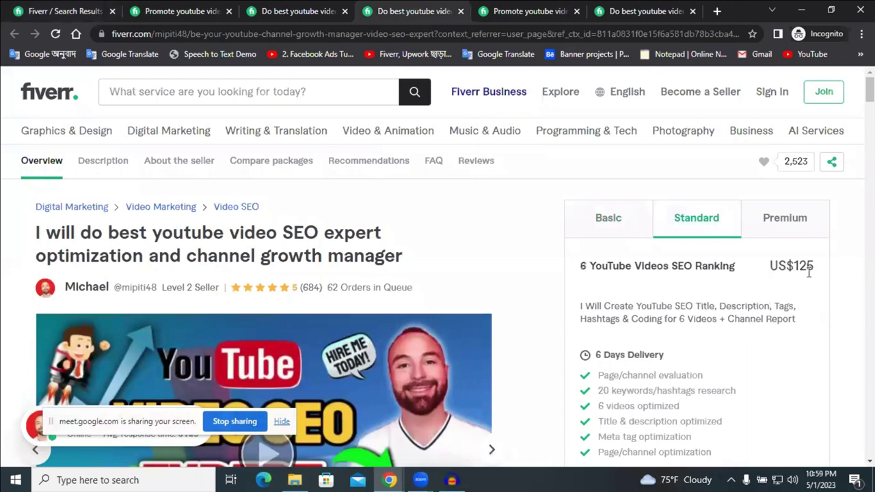
left_click(786, 220)
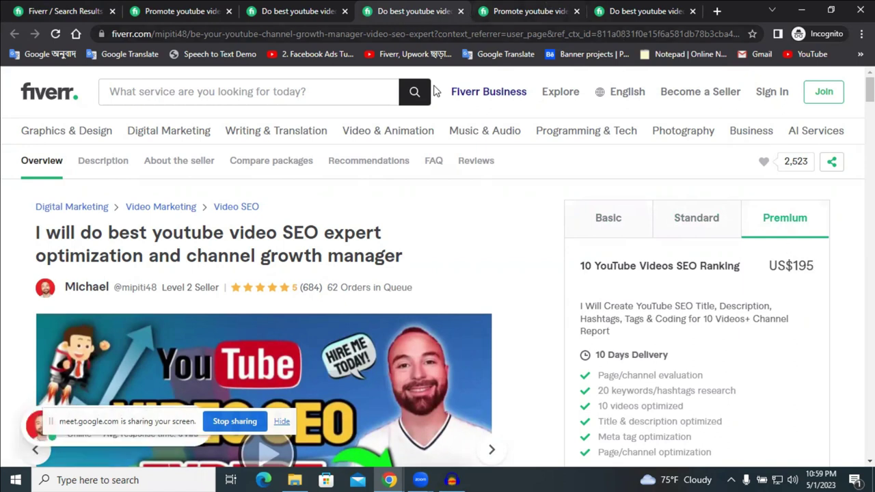
Step: Return to the gig's pricing page and open the Basic package's delivery time choices
left_click(388, 479)
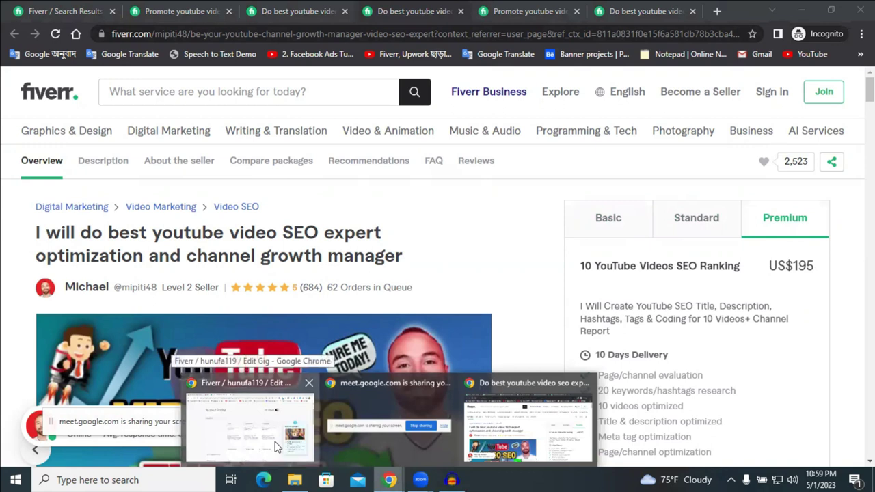
left_click(276, 447)
scroll(606, 326, "down", 2)
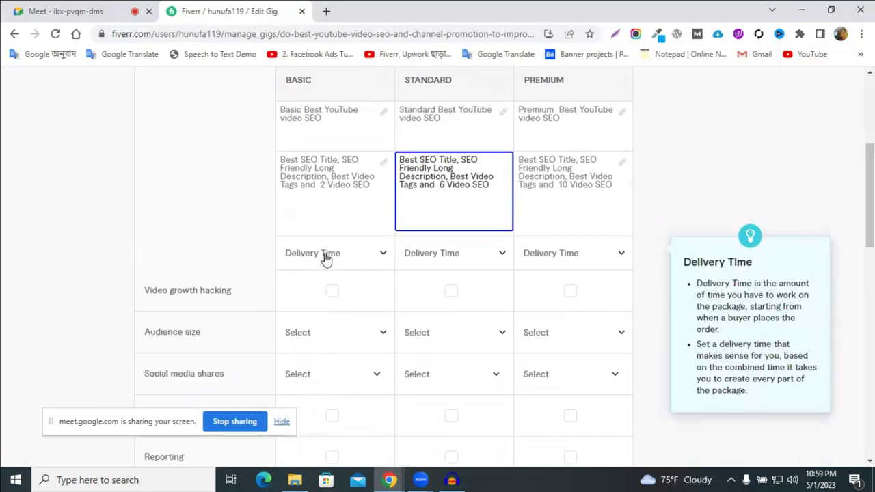
left_click(327, 255)
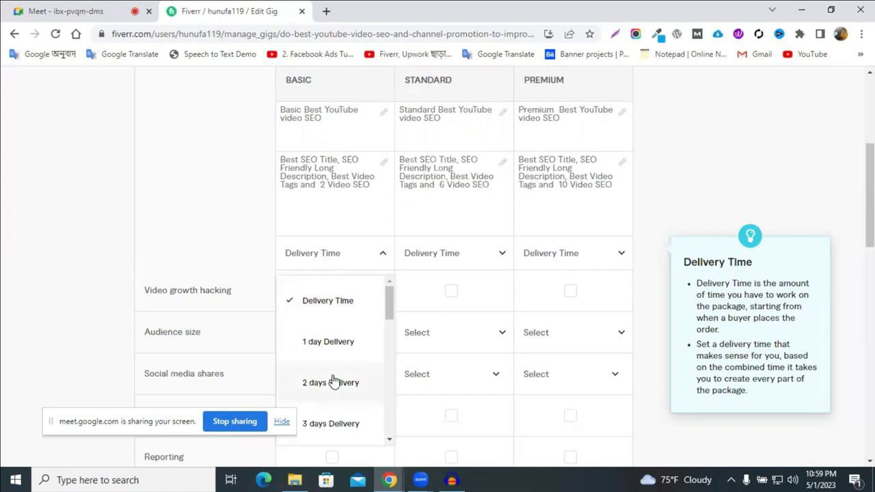
scroll(335, 378, "down", 1)
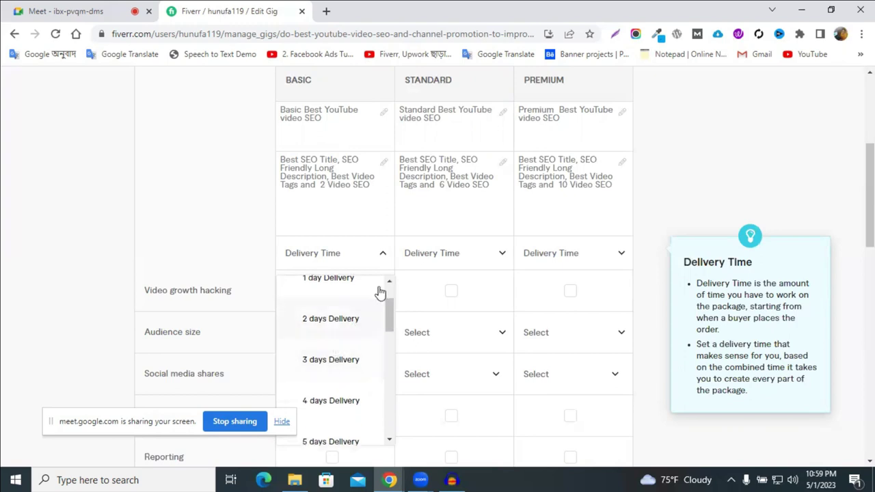
Step: Switch to the Google Meet call to check on the ongoing meeting
left_click(94, 8)
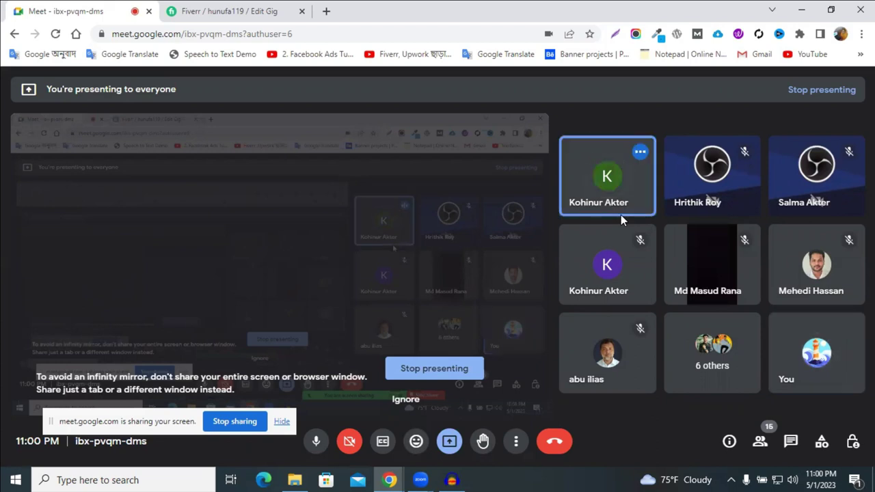
left_click(390, 480)
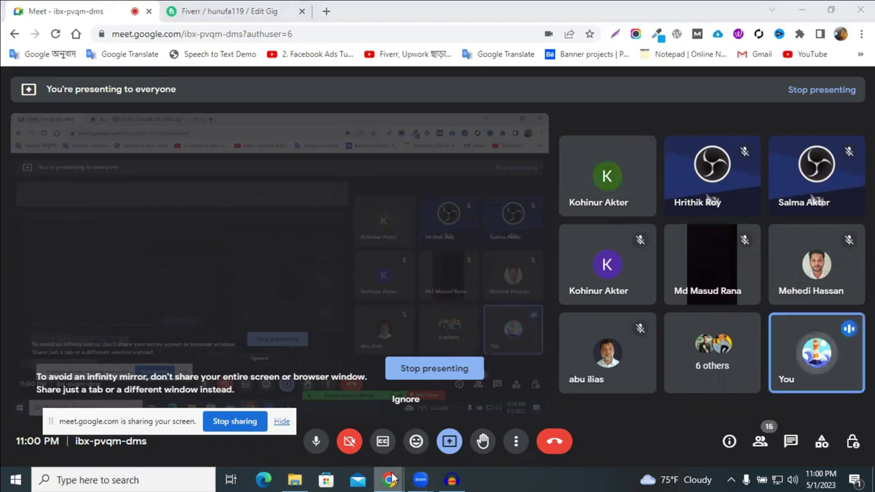
mouse_move(392, 480)
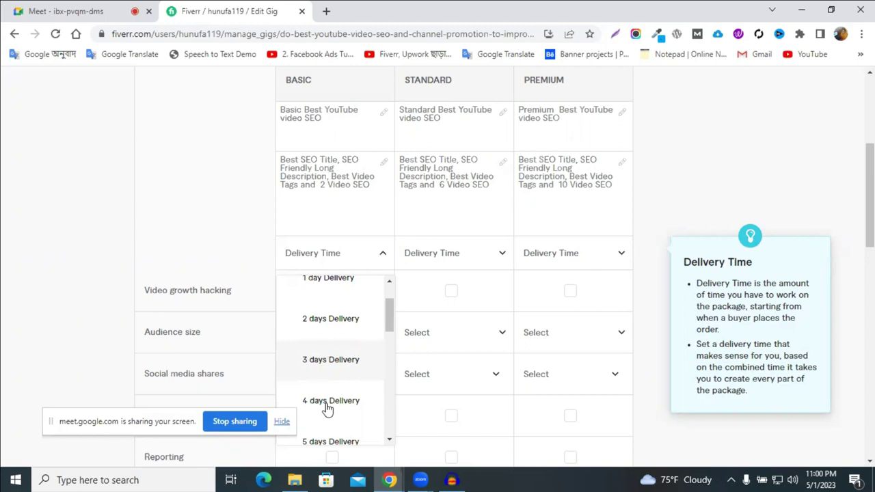
Step: Compare the number of videos and delivery times across the competitor gig's Basic, Standard and Premium packages
left_click(389, 480)
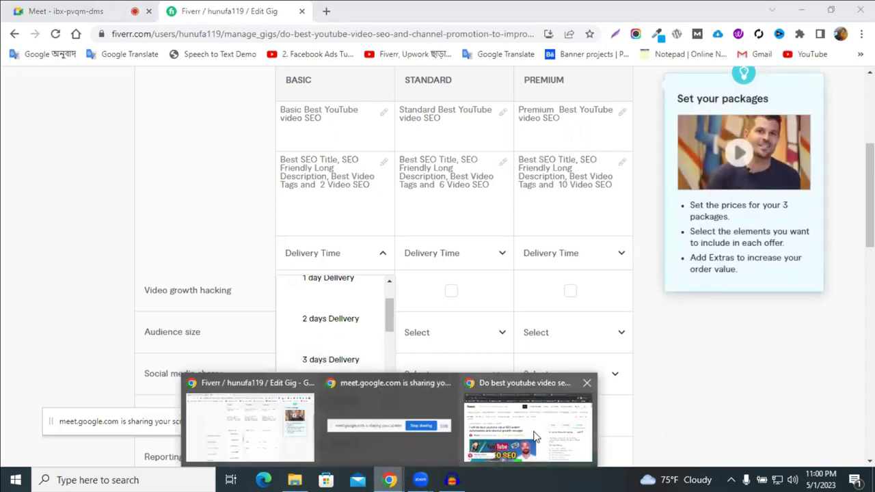
left_click(509, 443)
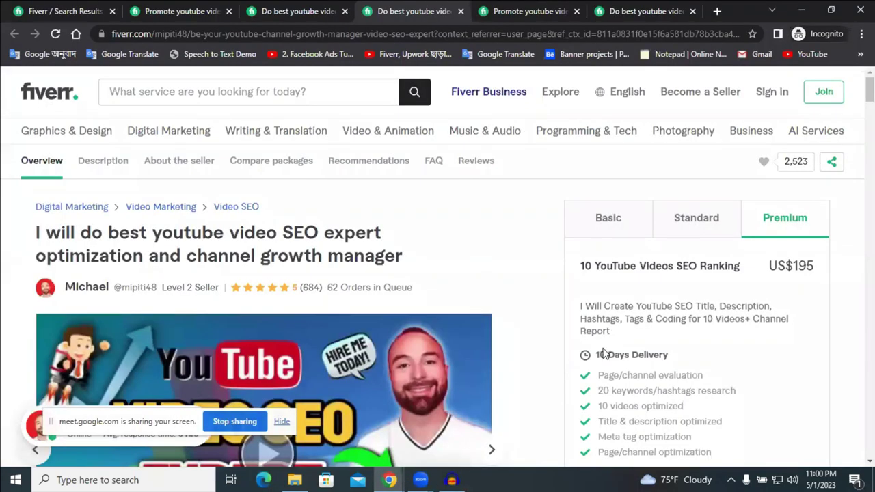
left_click(611, 229)
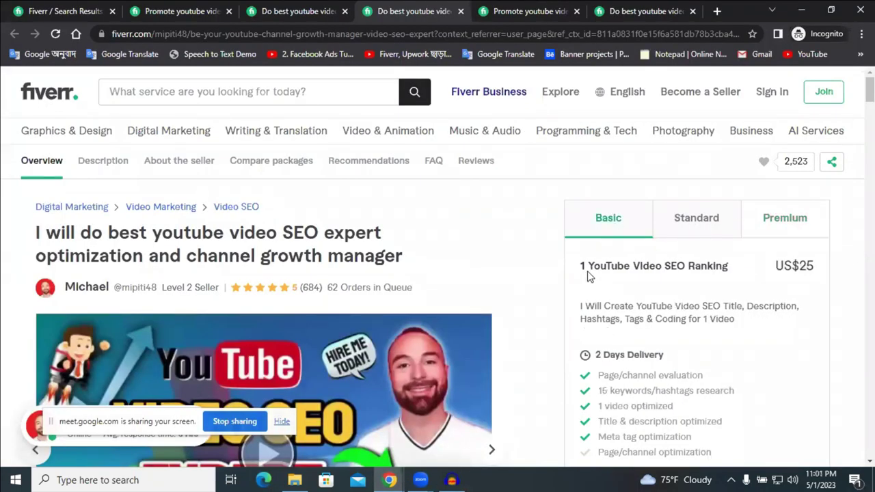
left_click(697, 226)
left_click_drag(588, 270, 580, 272)
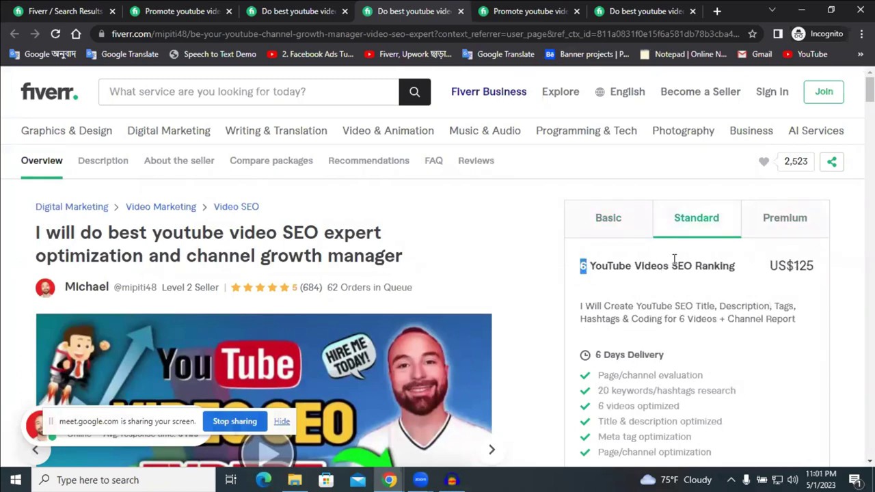
left_click(603, 226)
left_click_drag(588, 271, 579, 271)
left_click(792, 226)
left_click(713, 217)
Step: Return to the gig's pricing page and set the Basic package's delivery time to 1 day
left_click(391, 479)
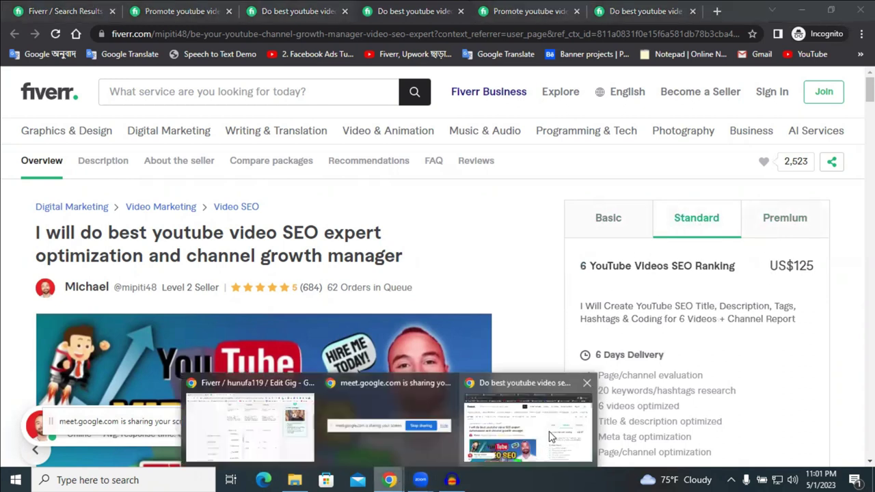
left_click(268, 435)
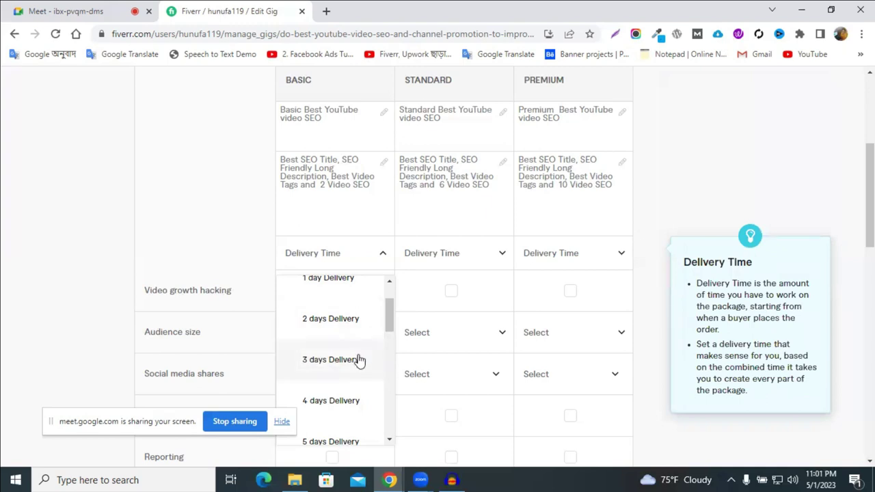
left_click(334, 326)
left_click(305, 254)
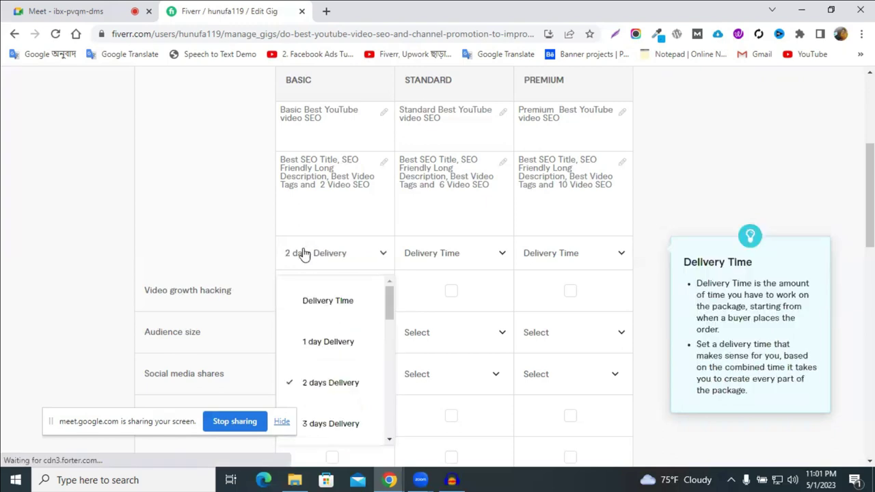
left_click(325, 343)
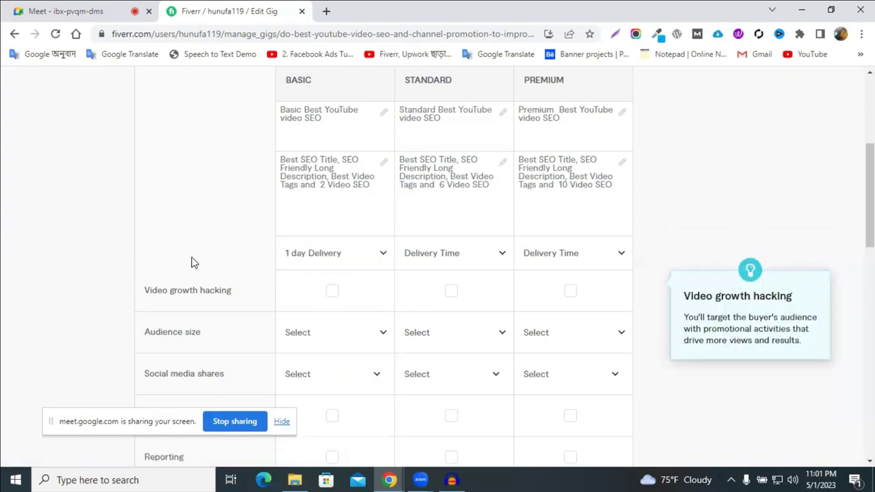
left_click(322, 258)
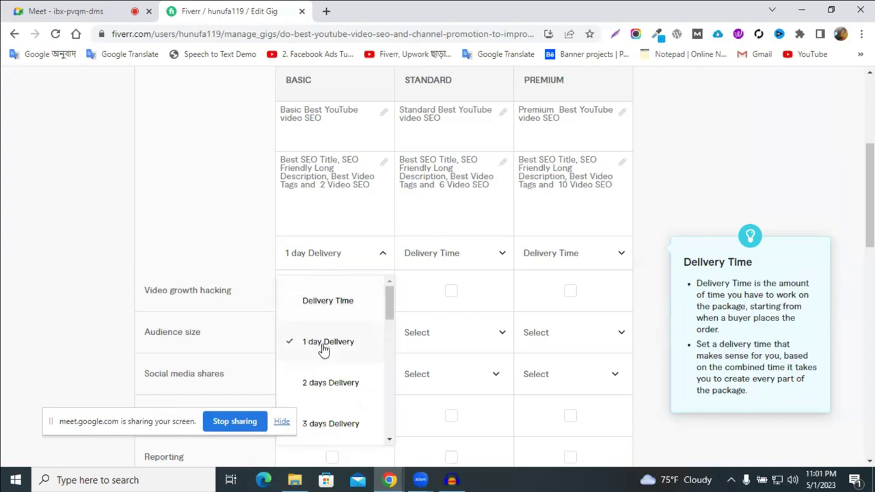
Step: Set the delivery time to 3 days for the Standard package and 5 days for the Premium package
left_click(484, 256)
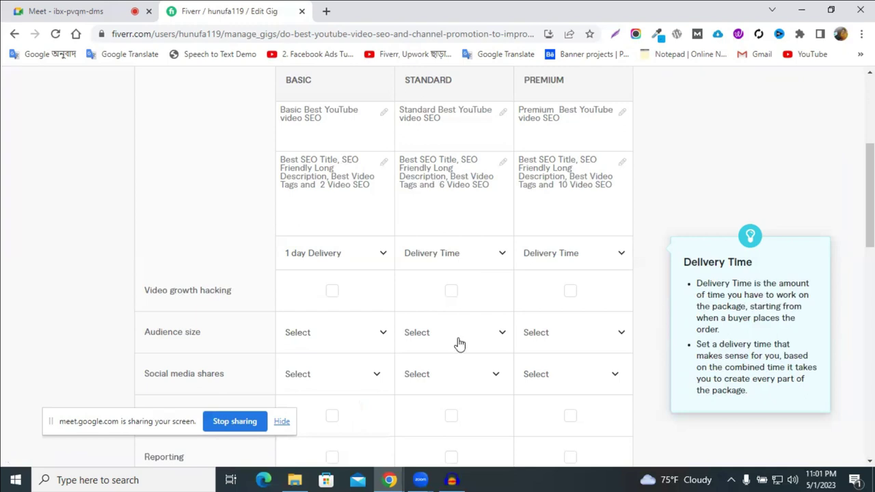
scroll(459, 376, "down", 1)
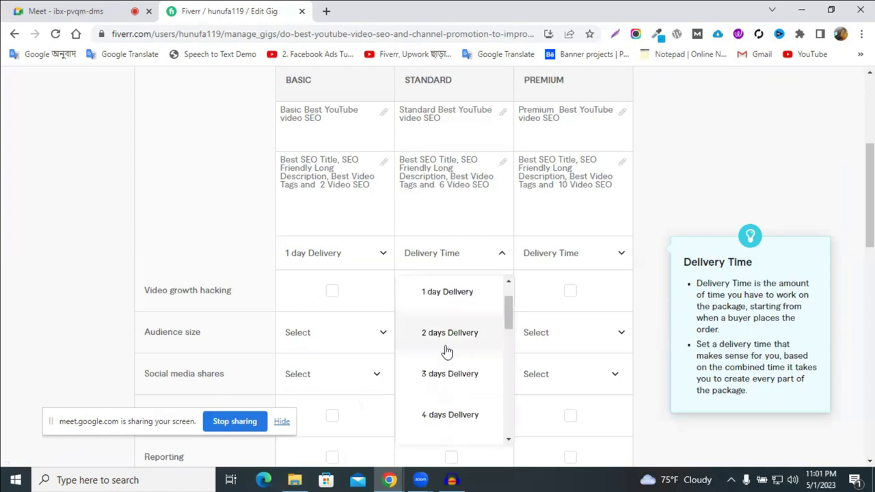
scroll(449, 352, "down", 1)
left_click(570, 257)
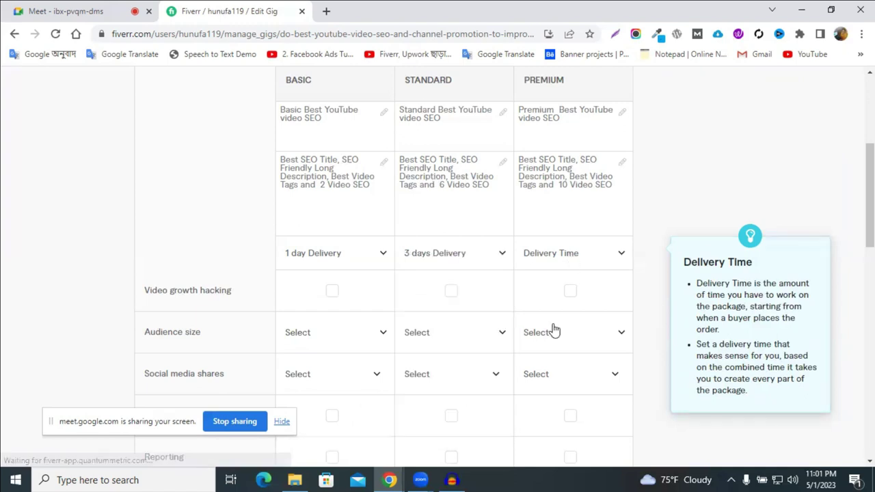
scroll(560, 403, "down", 2)
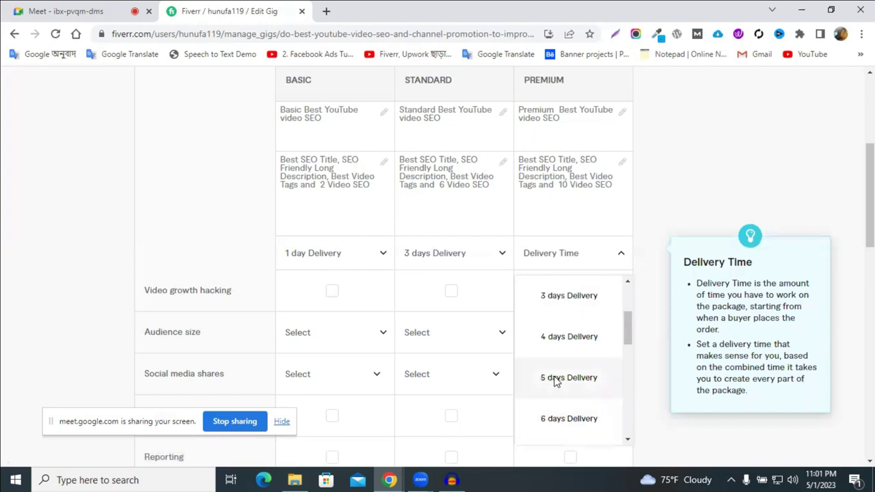
left_click(556, 380)
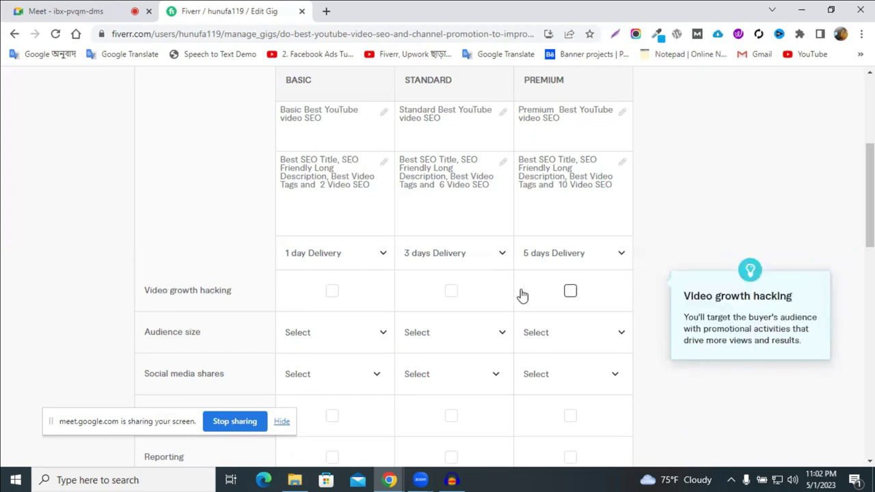
Step: Include video growth hacking in the Standard and Premium packages
left_click(451, 292)
scroll(482, 302, "down", 1)
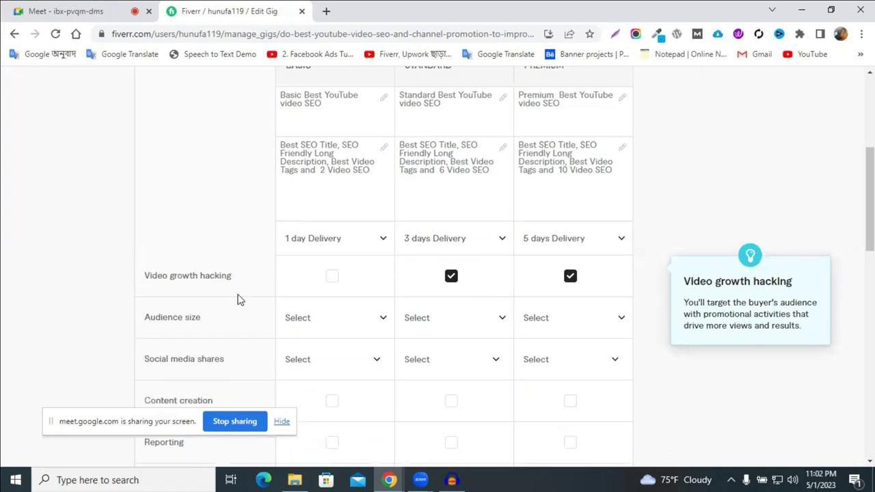
scroll(422, 295, "down", 1)
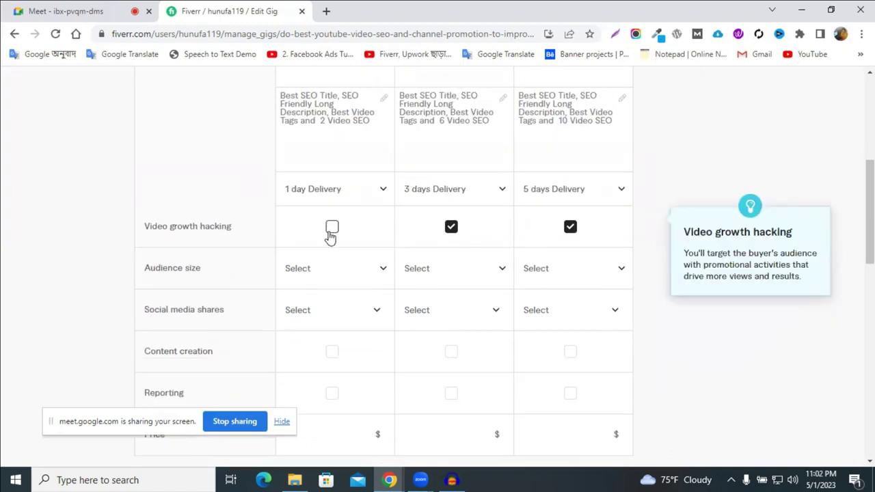
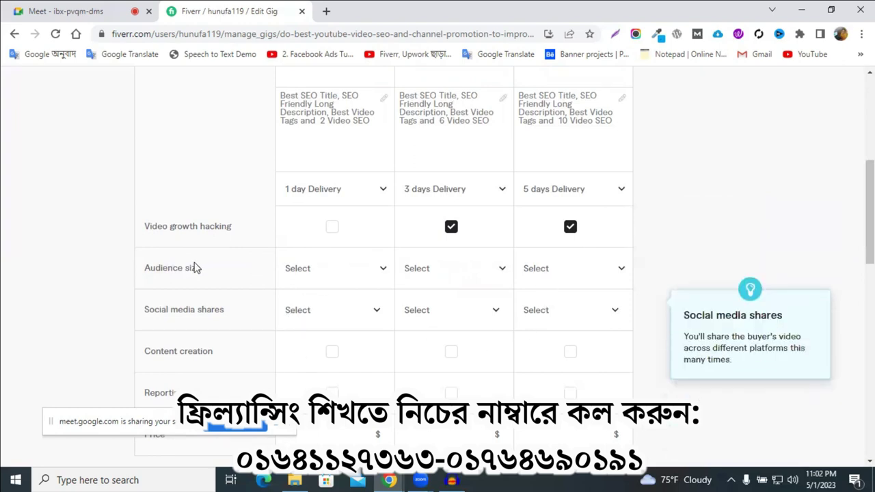
Step: Include reporting in the Basic, Standard and Premium packages
scroll(373, 255, "down", 1)
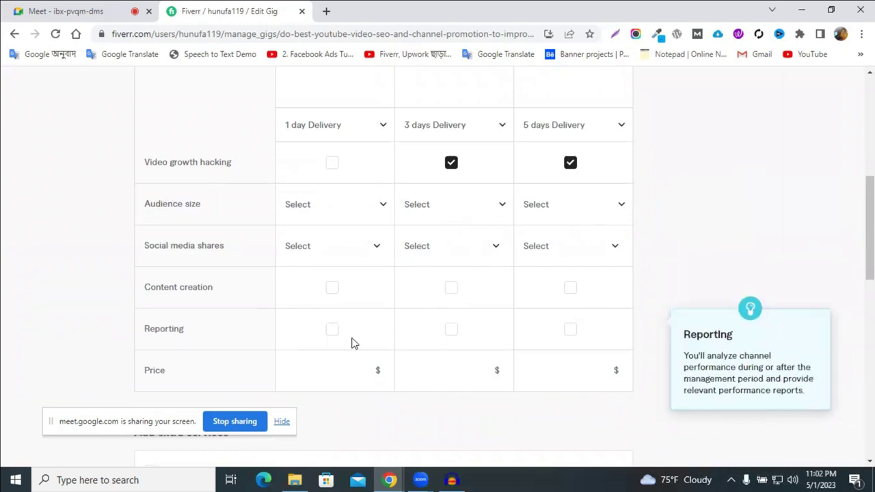
left_click(333, 331)
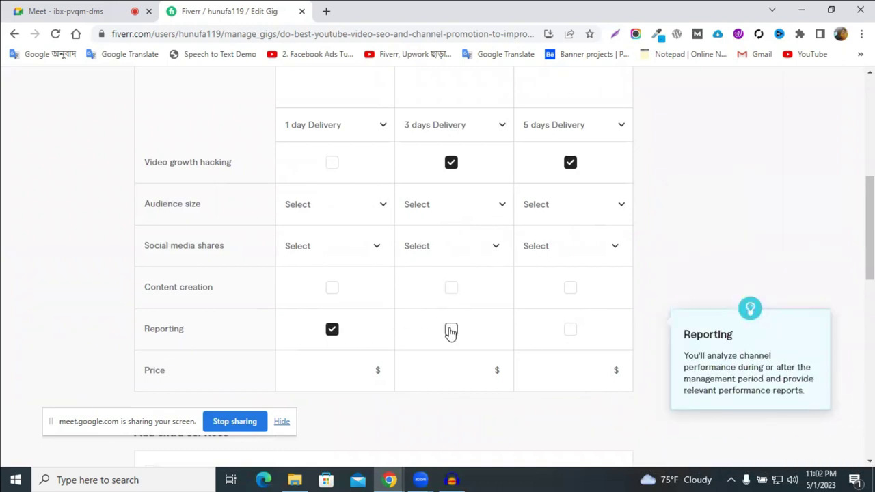
left_click(451, 331)
left_click(563, 332)
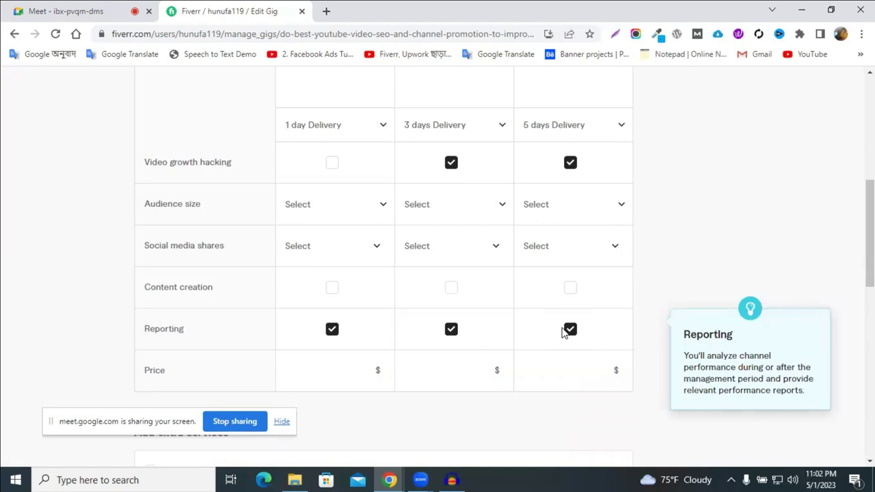
Step: Include content creation in the Standard and Premium packages
left_click(572, 289)
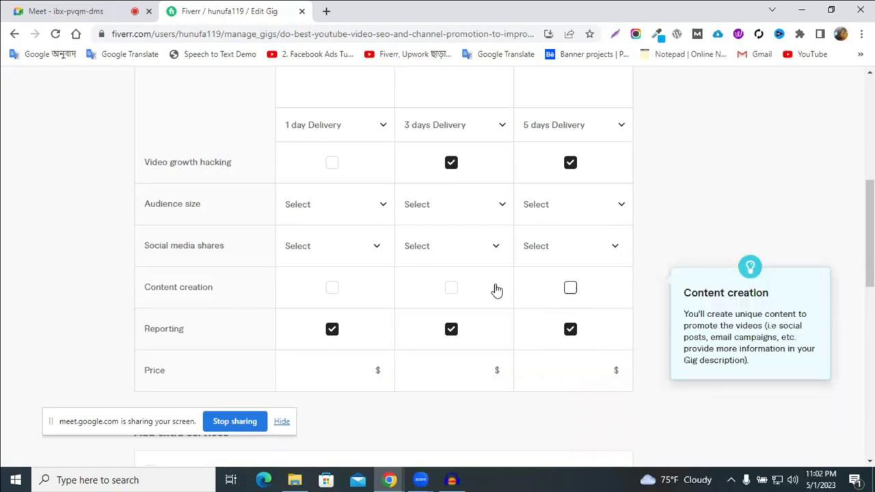
left_click(452, 287)
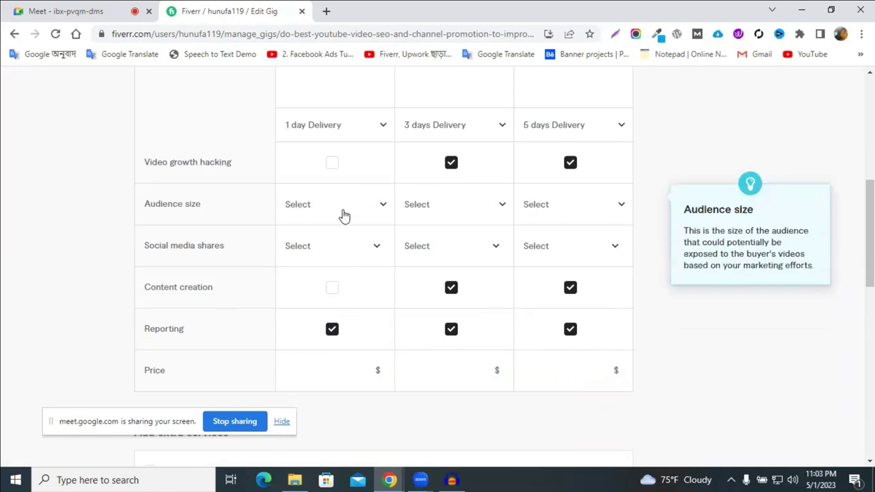
Step: Set the Basic package's price to $10
scroll(342, 261, "down", 1)
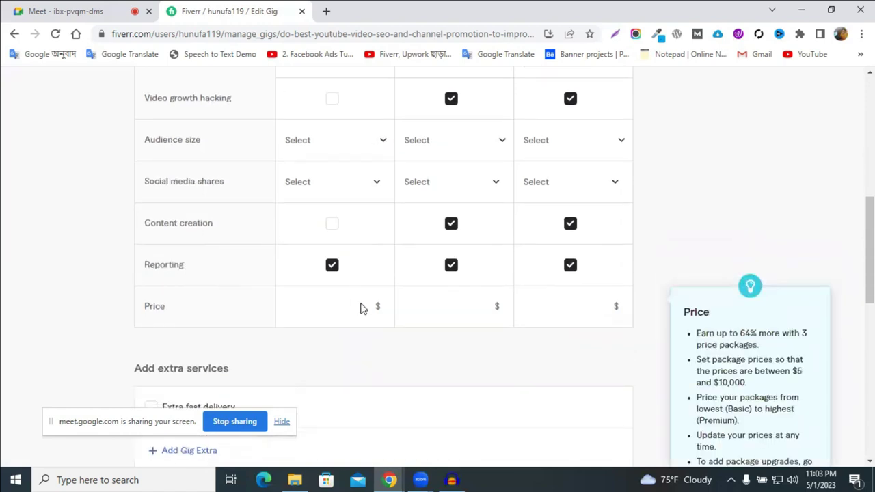
scroll(445, 272, "up", 1)
scroll(448, 267, "up", 3)
scroll(390, 324, "down", 3)
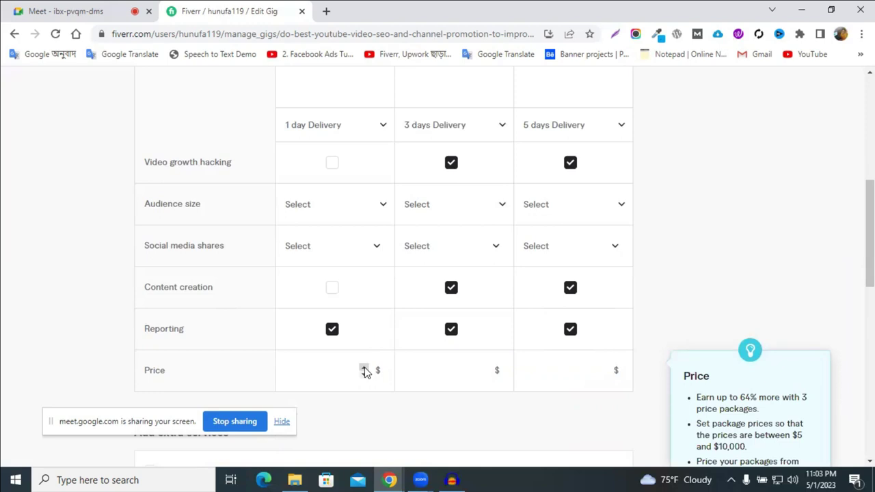
scroll(363, 368, "down", 2)
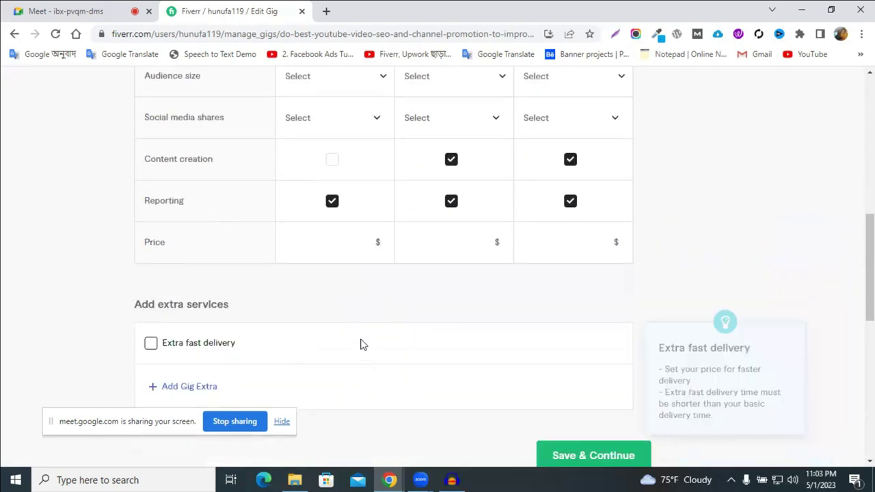
left_click(337, 239)
double_click(280, 240)
type("10")
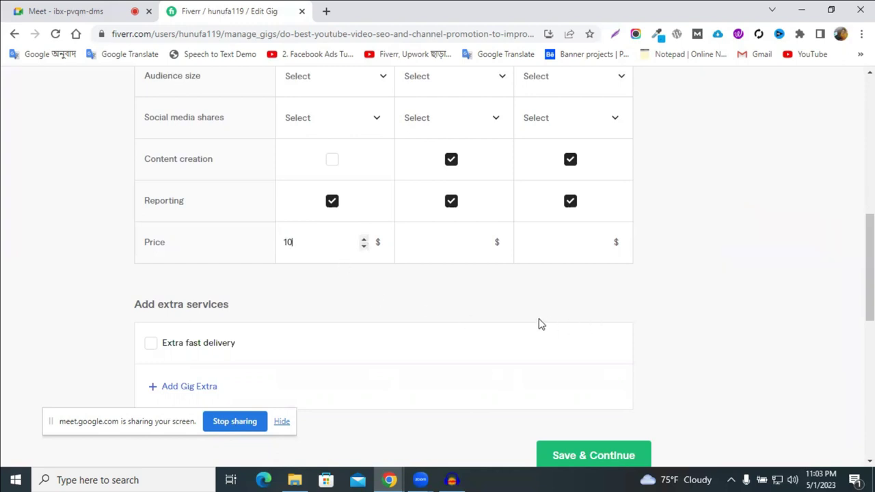
Step: Set the price to $30 for the Standard package and $50 for the Premium package
scroll(539, 322, "up", 2)
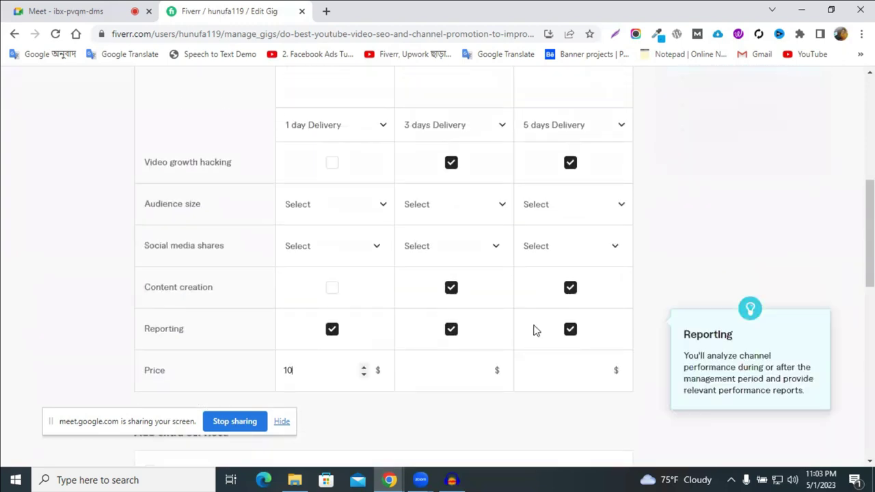
scroll(496, 375, "down", 1)
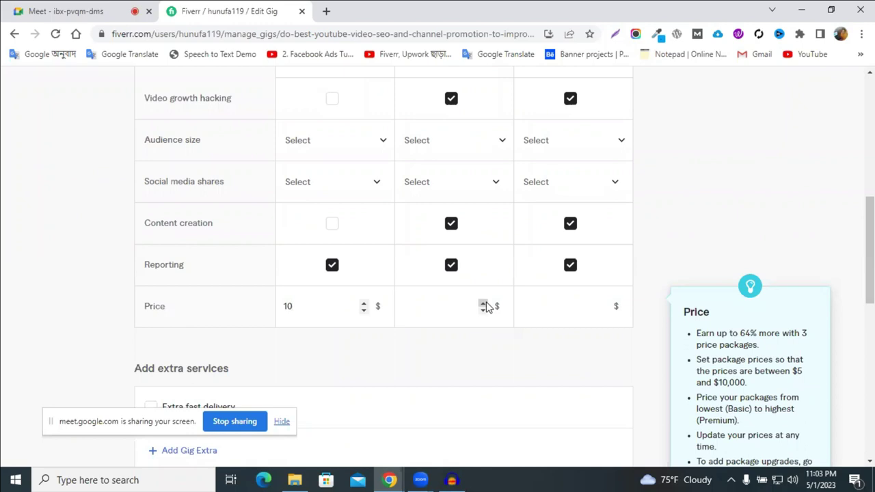
left_click(484, 304)
left_click(484, 303)
left_click(484, 304)
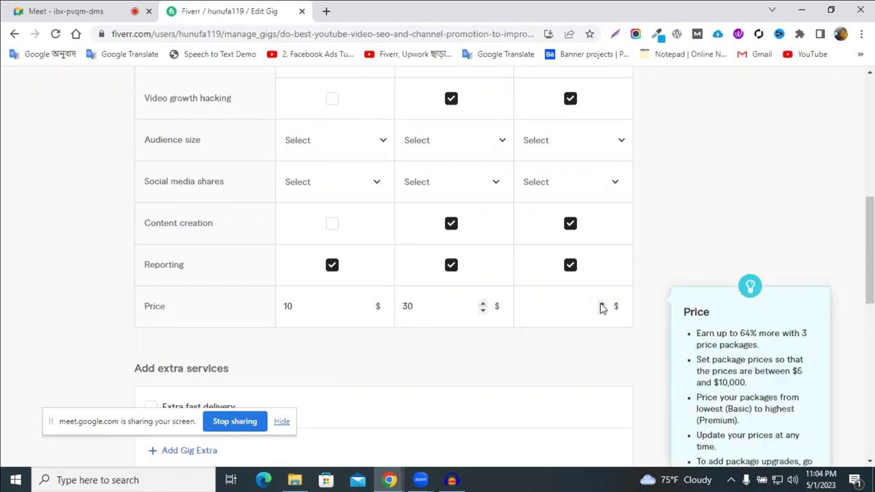
left_click(603, 304)
left_click(602, 304)
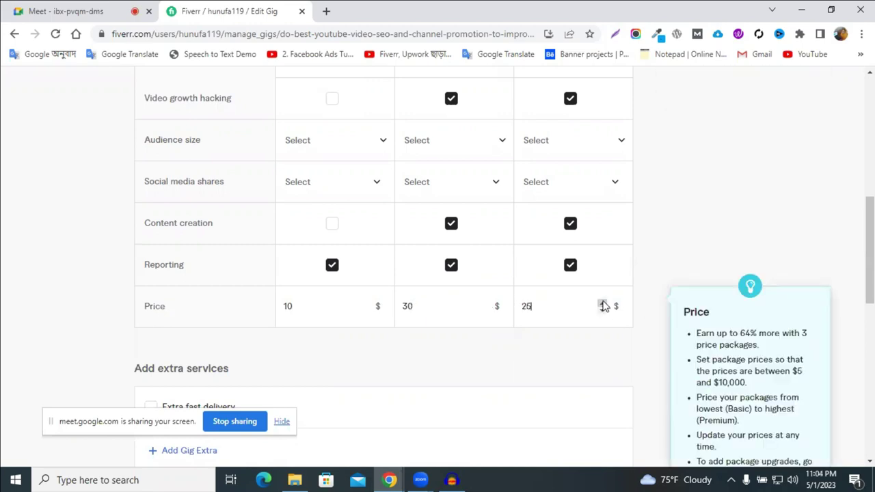
left_click(602, 303)
left_click(603, 303)
left_click(602, 303)
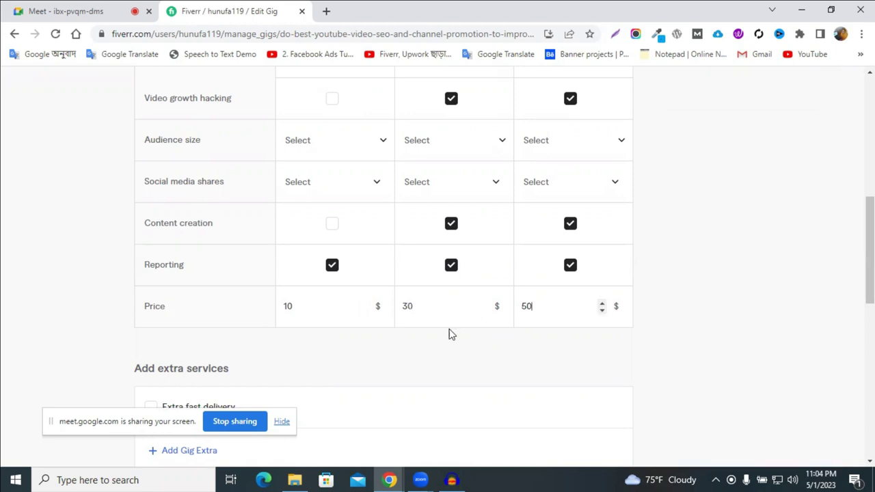
Step: Review the names, descriptions and delivery times of the three packages against their prices
scroll(449, 333, "up", 2)
scroll(449, 333, "down", 2)
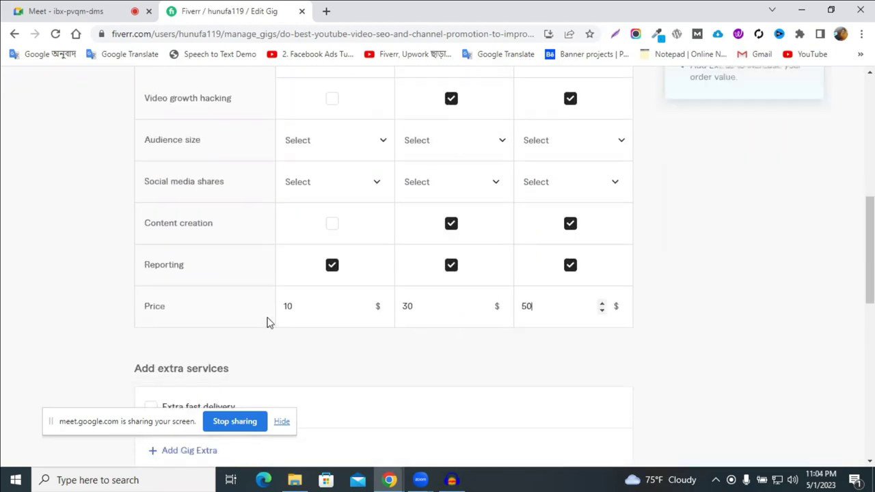
scroll(268, 322, "up", 1)
scroll(478, 342, "up", 3)
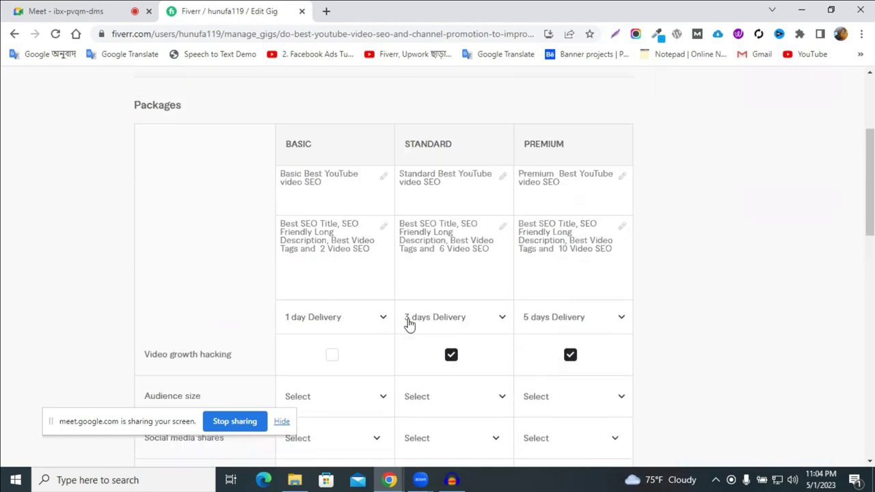
scroll(582, 271, "down", 3)
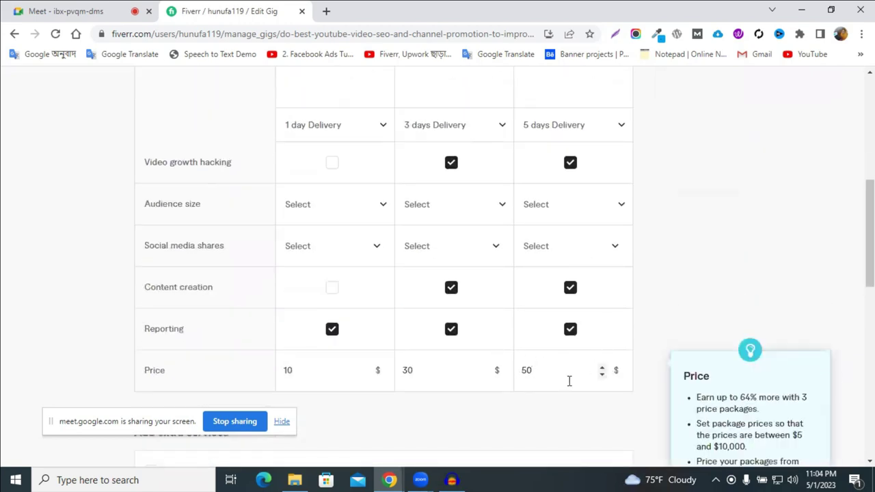
scroll(570, 378, "up", 2)
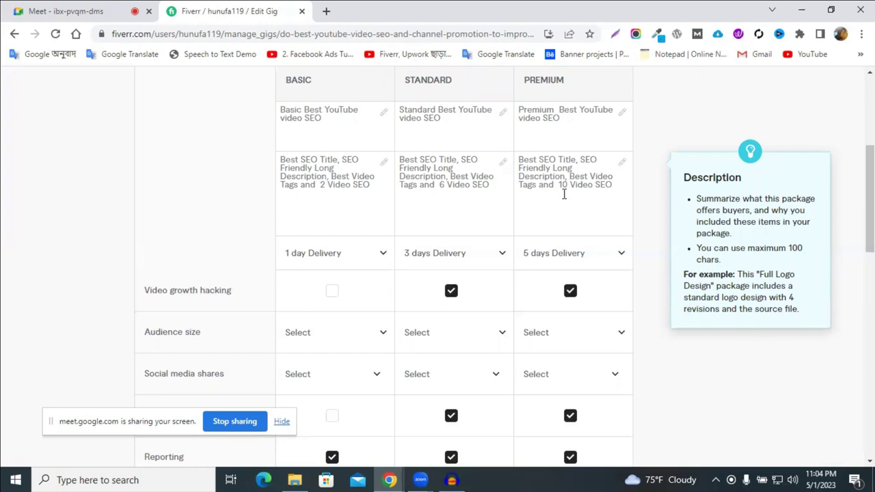
scroll(483, 313, "down", 3)
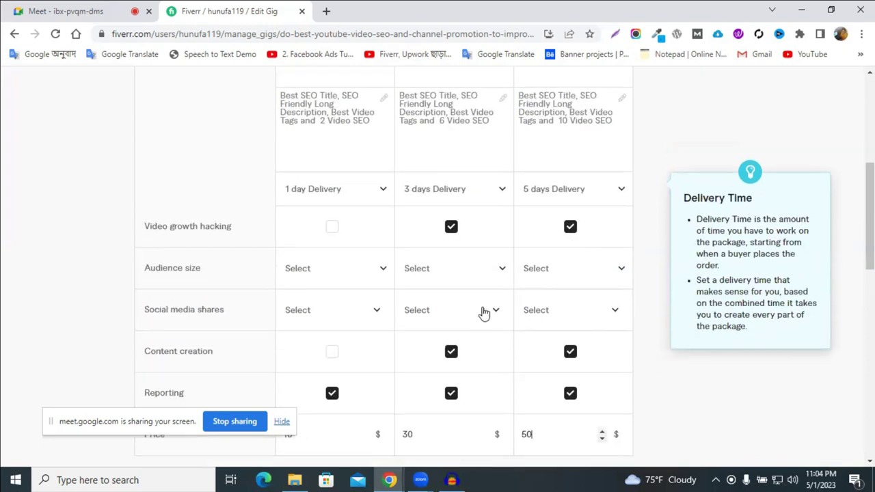
left_click(563, 310)
type("50")
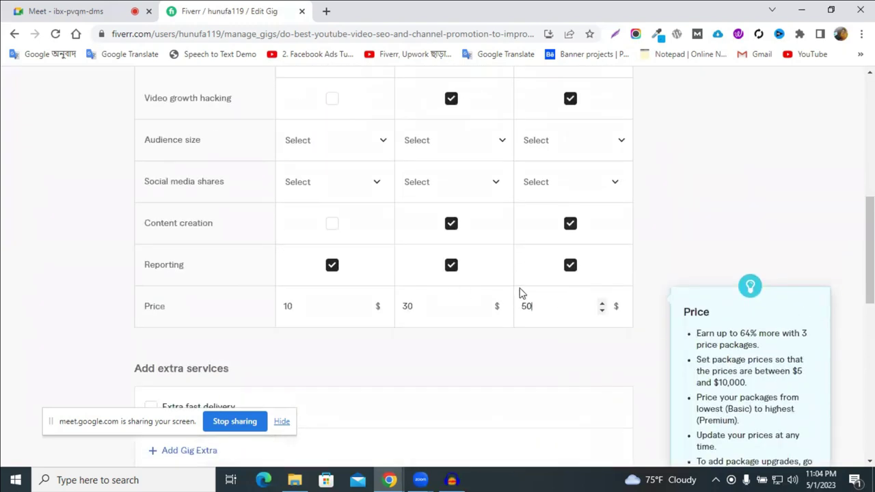
Step: Change the number of videos in the Premium package's description to 11
scroll(550, 303, "up", 4)
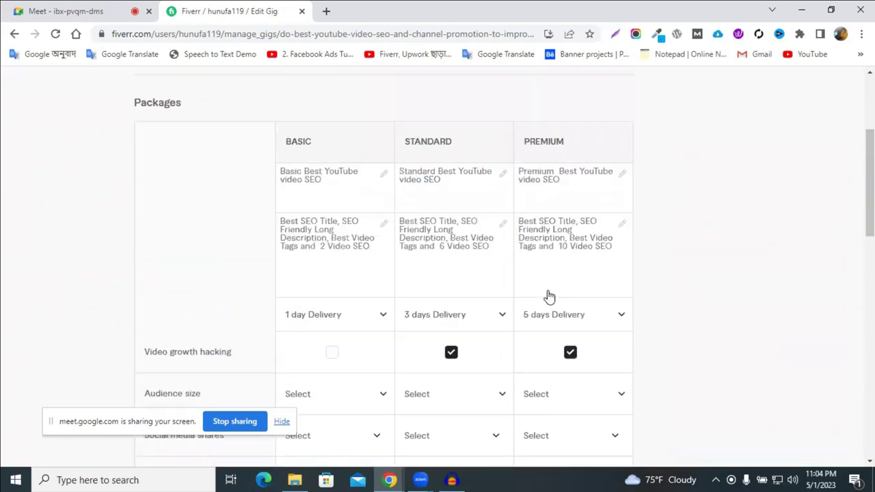
left_click(565, 249)
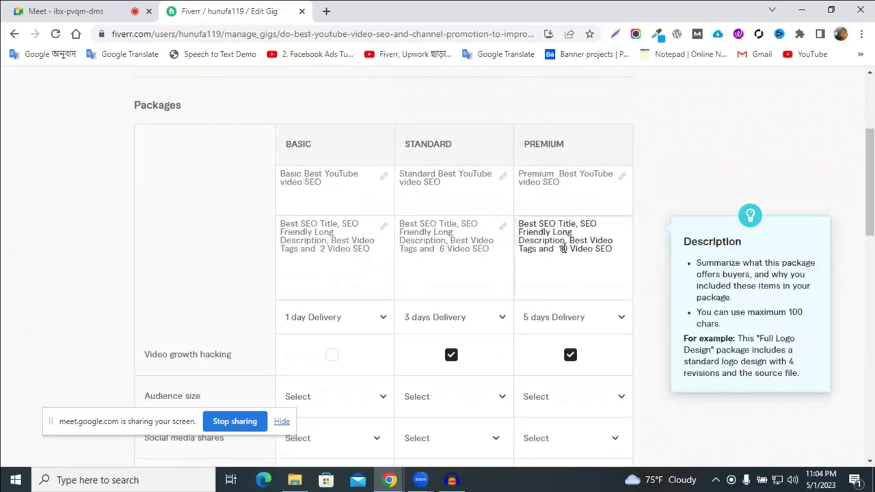
key("BackSpace")
type("1")
scroll(577, 273, "down", 5)
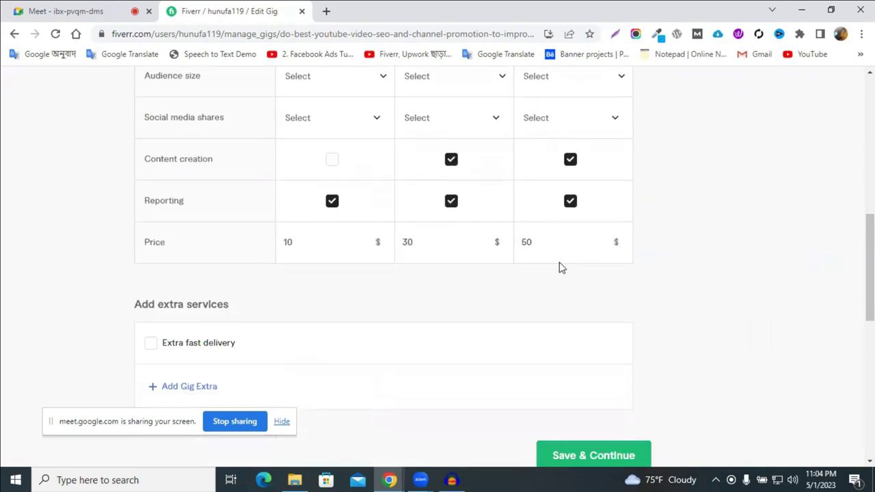
Step: Compare the number of videos and the included services of each package with its price
scroll(560, 205, "up", 2)
scroll(574, 183, "up", 1)
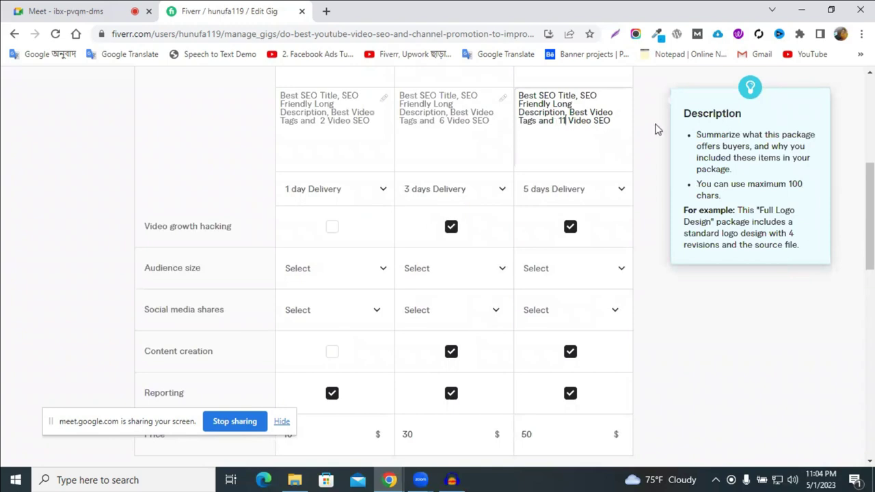
left_click(323, 122)
scroll(342, 372, "down", 1)
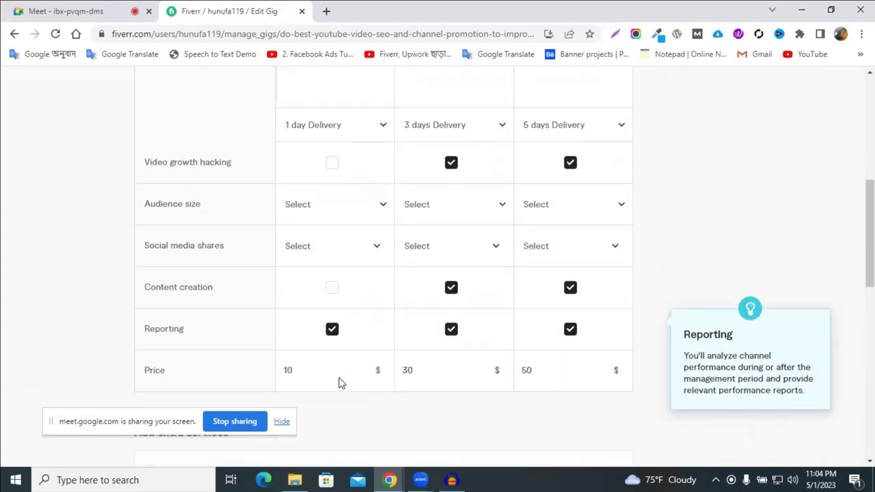
scroll(441, 188, "up", 2)
scroll(447, 189, "down", 2)
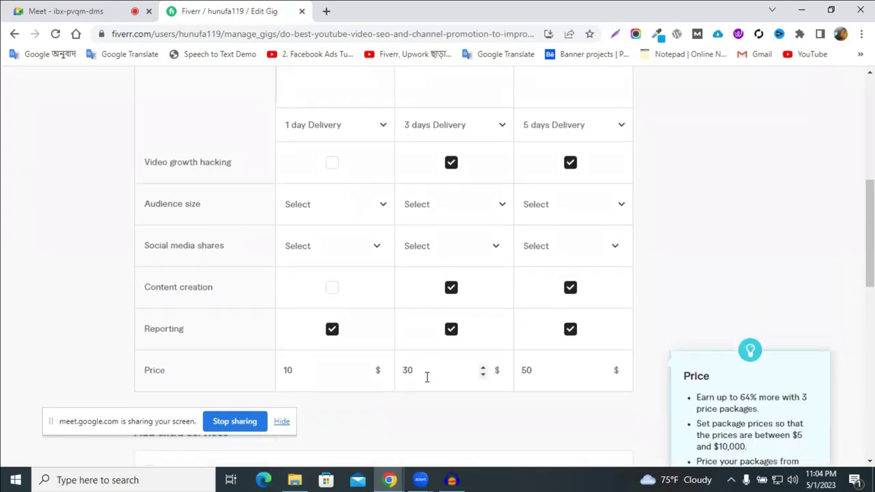
scroll(426, 375, "up", 1)
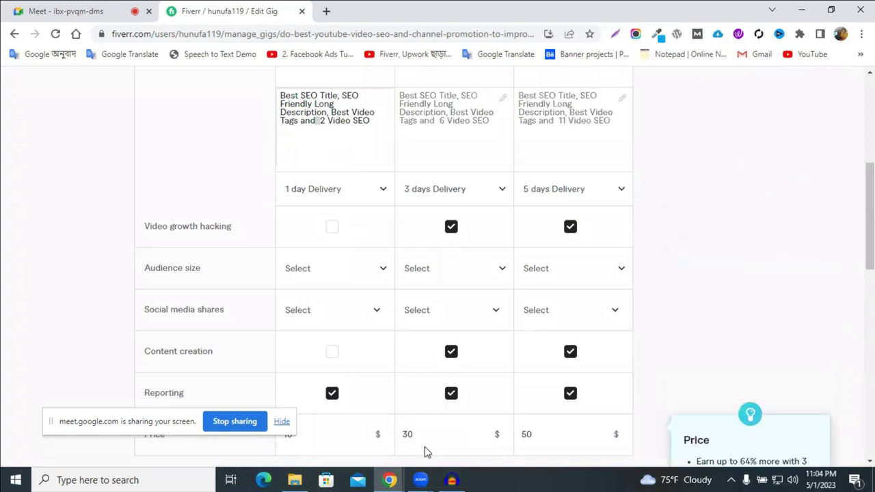
left_click(566, 123)
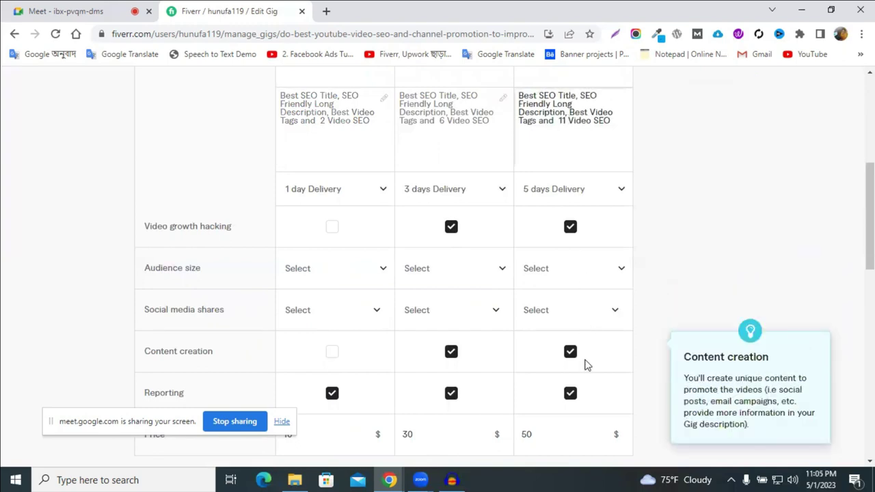
scroll(517, 229, "down", 1)
scroll(516, 229, "up", 3)
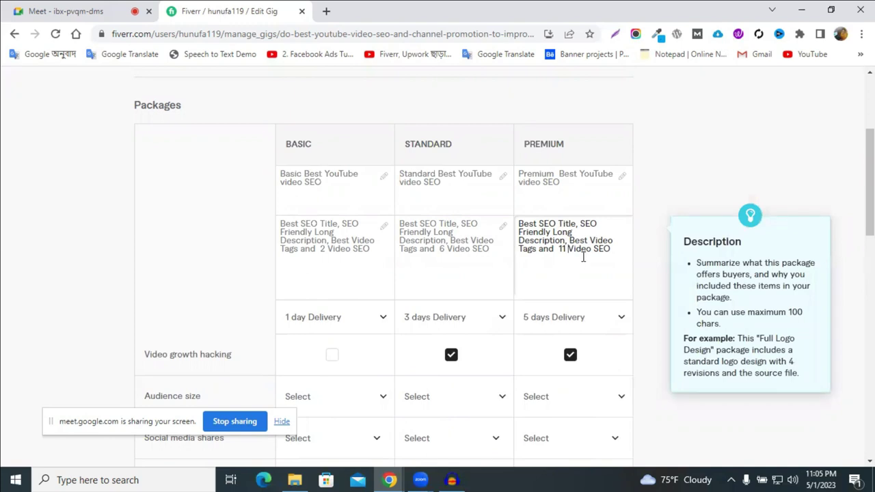
scroll(583, 257, "down", 3)
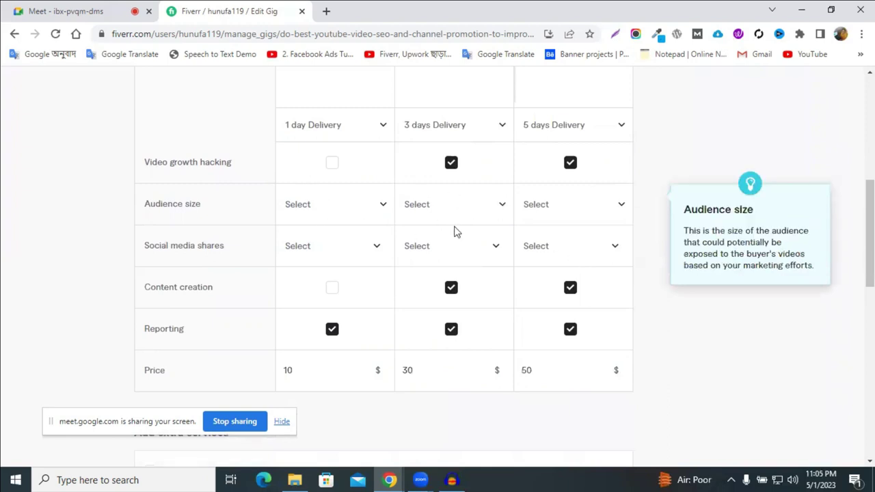
scroll(528, 226, "down", 3)
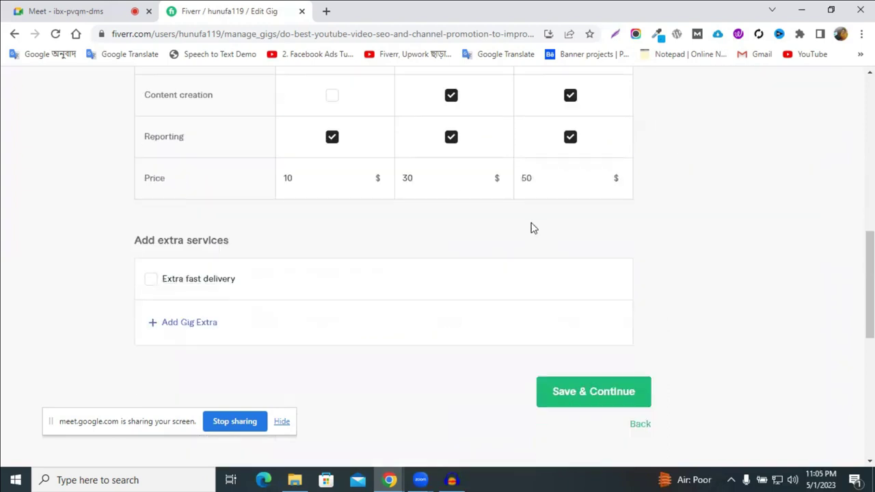
Step: Remove video growth hacking from the Standard package and content creation from the Standard and Premium packages
scroll(526, 226, "up", 2)
left_click(451, 99)
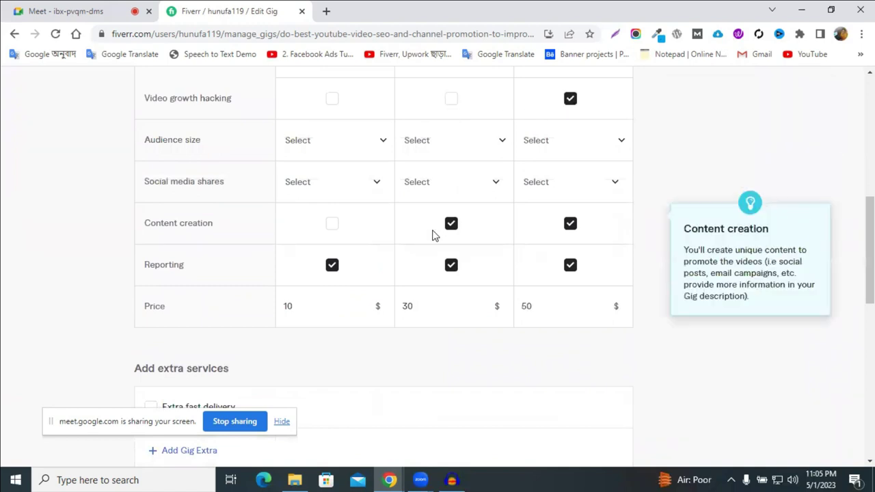
left_click(571, 224)
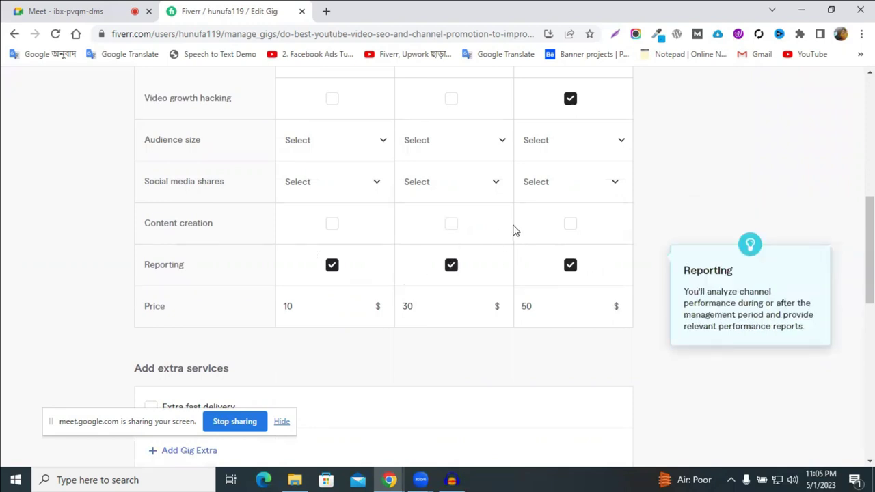
Step: Include content creation in the Standard and Premium packages, and save the pricing to continue to the description
left_click(451, 226)
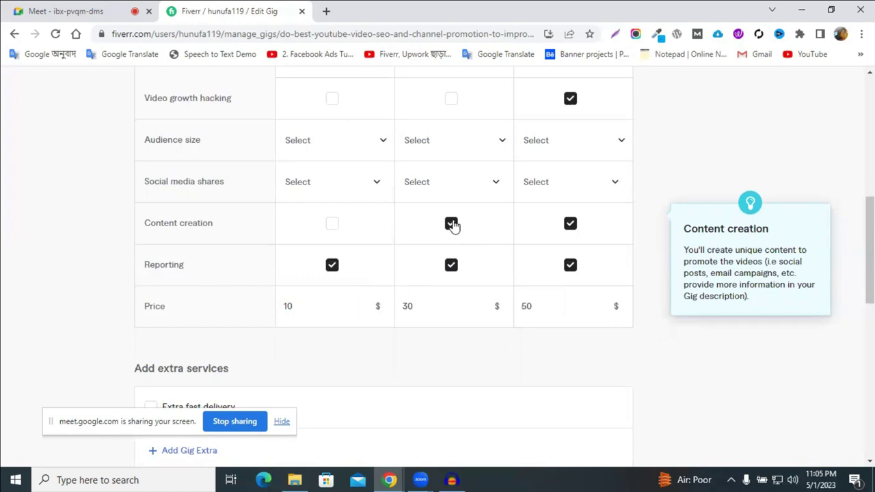
scroll(451, 226, "up", 1)
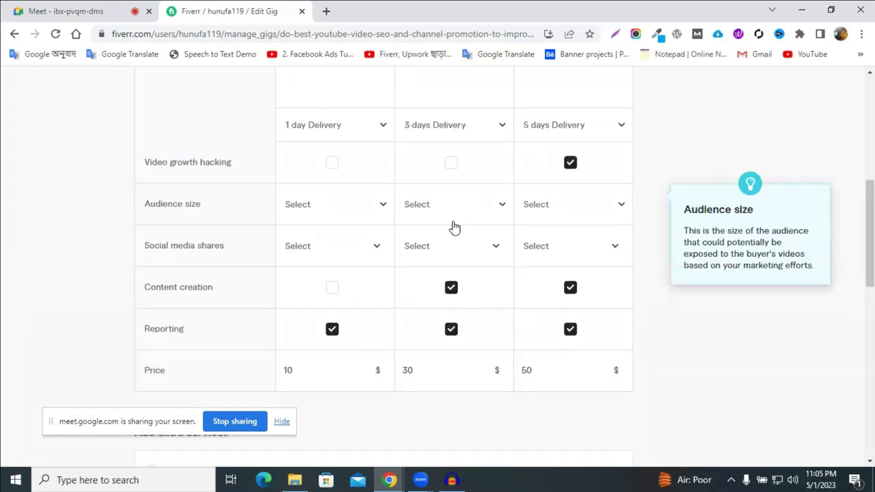
scroll(453, 226, "up", 2)
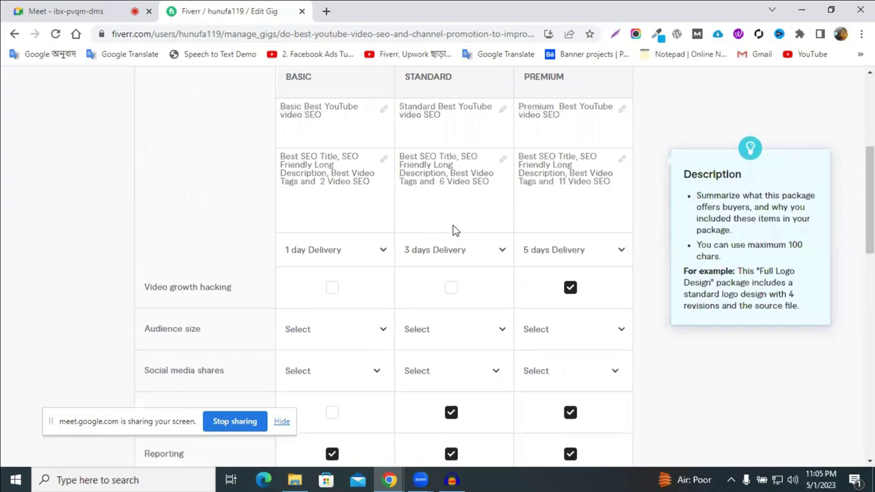
scroll(453, 231, "down", 6)
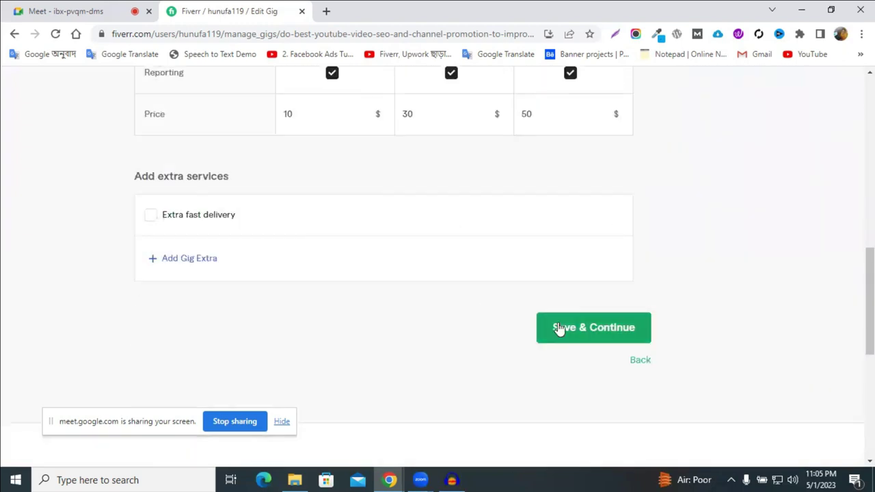
scroll(558, 328, "up", 2)
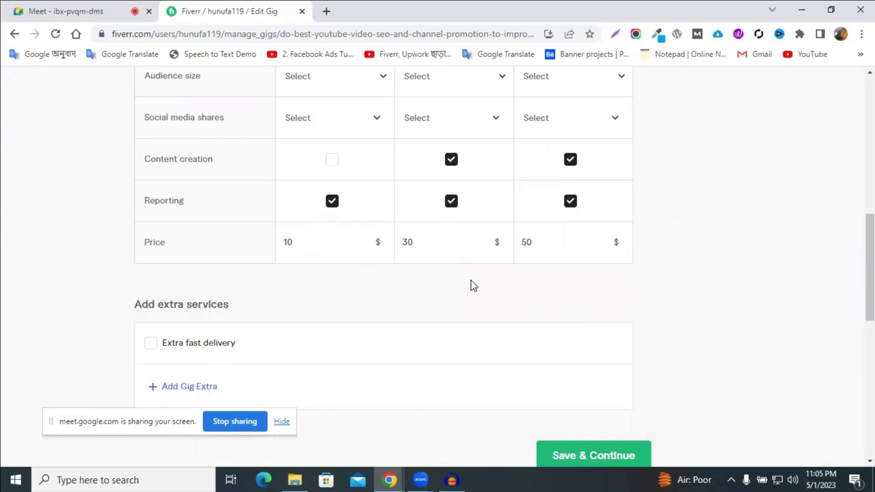
scroll(559, 346, "down", 3)
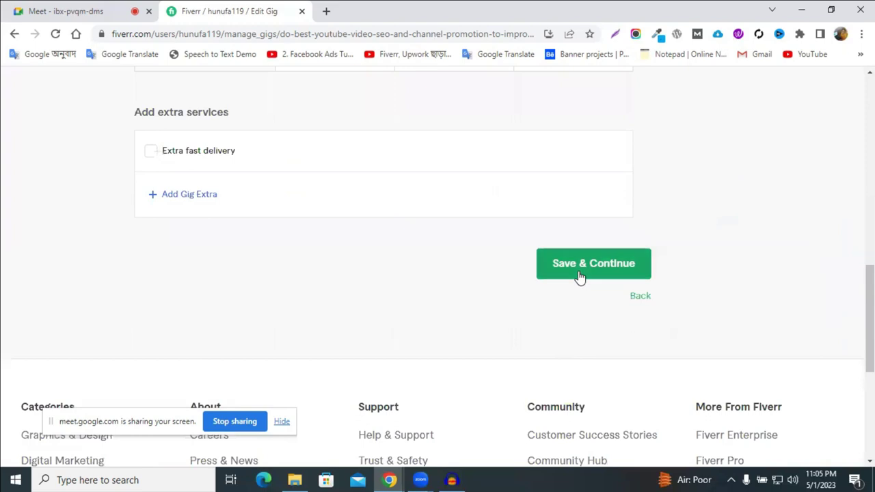
left_click(579, 270)
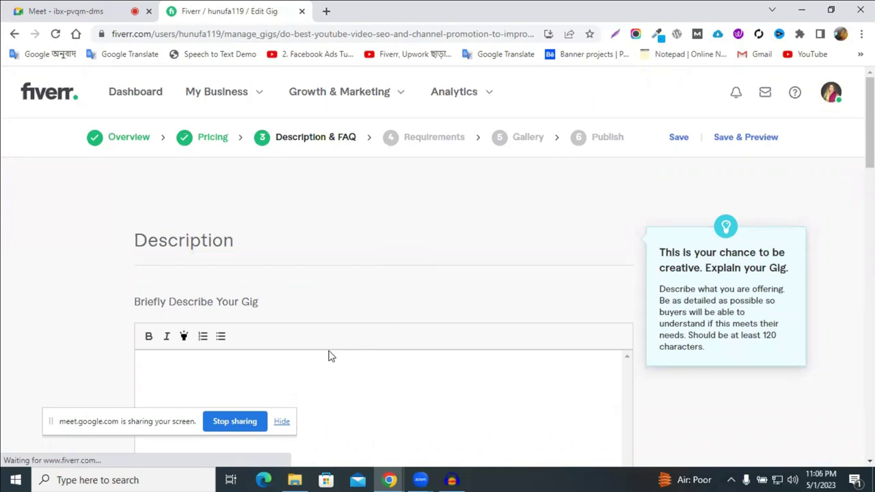
Step: Begin the gig description with "If You want to grow your Youtube Channel or Video organically"
scroll(218, 305, "down", 2)
left_click(174, 238)
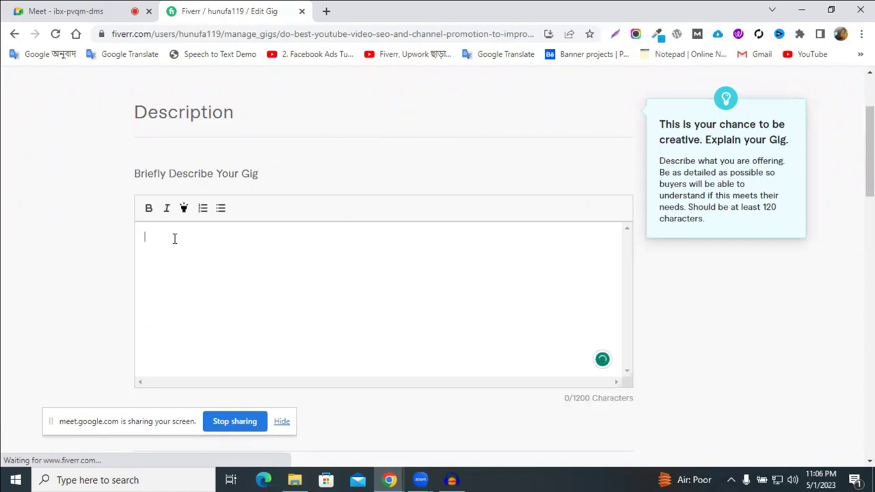
type("If")
type("You wa")
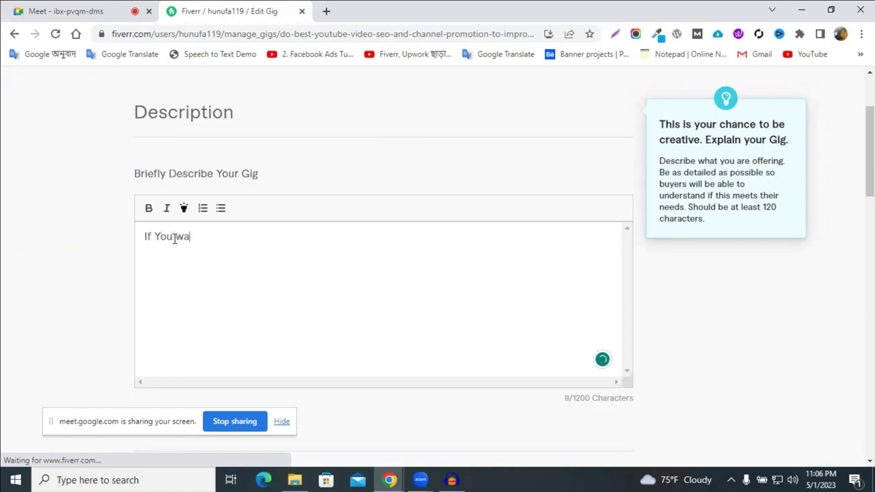
type("nt to grow your")
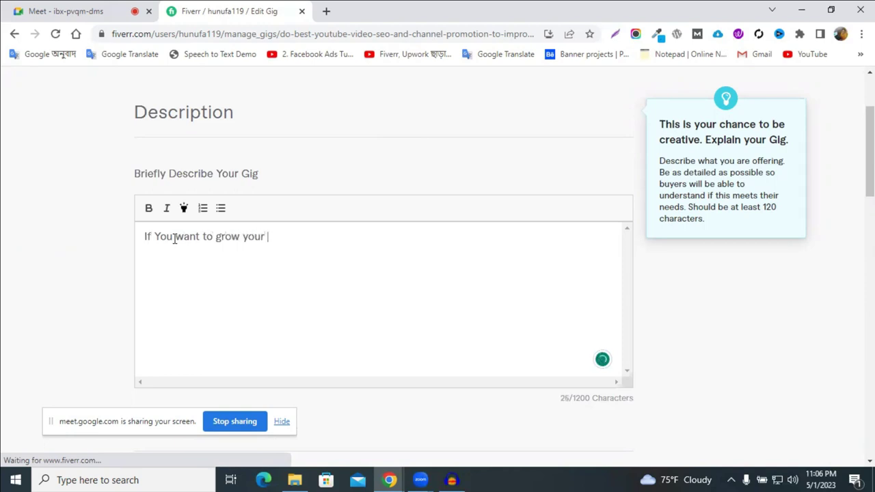
key("BackSpace")
type("Youtube Channnel")
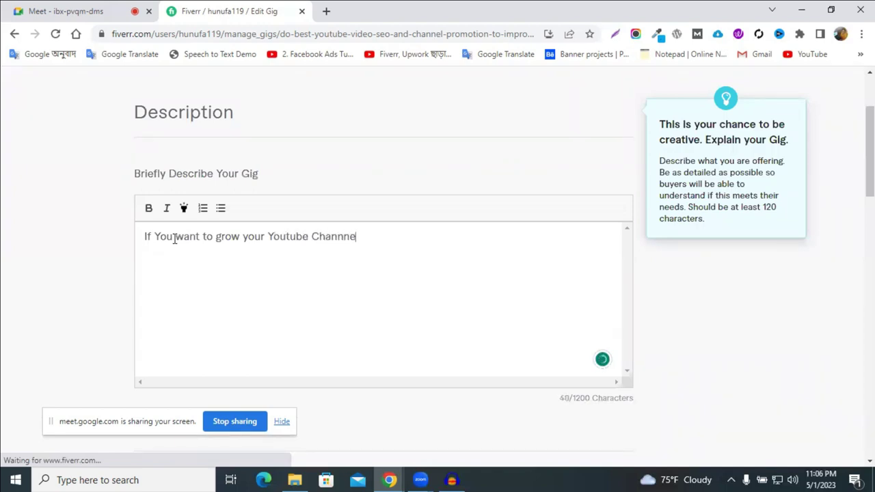
left_click(348, 248)
key("BackSpace")
type("or Video ")
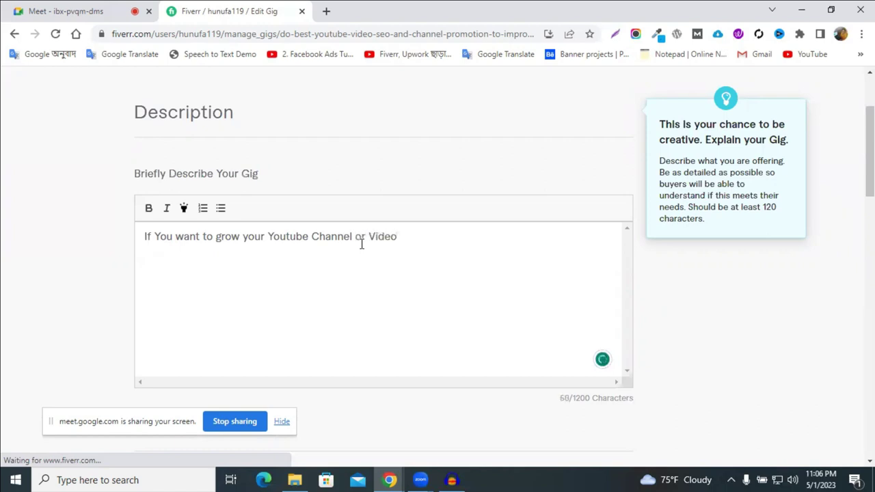
type("organically")
key("BackSpace")
Step: Complete the opening sentence with ", You Have to complete the SEO (Search engine Optimization) of your videos."
type(", You")
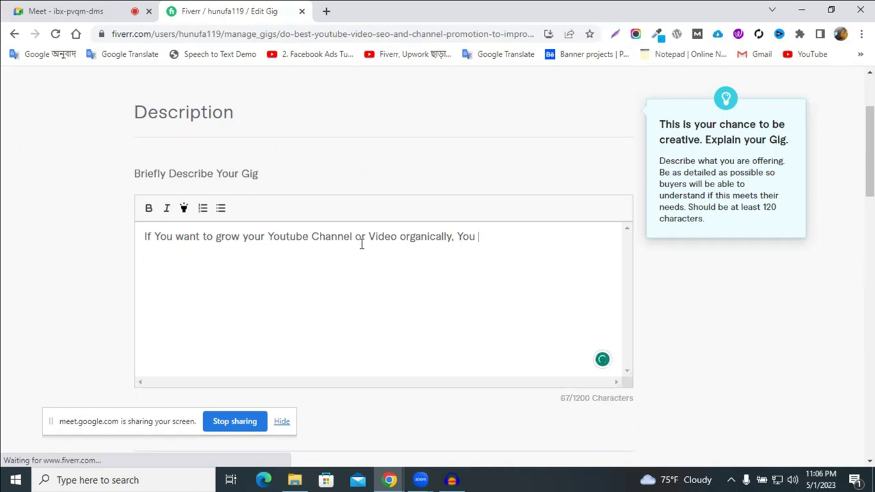
type("Have to comp")
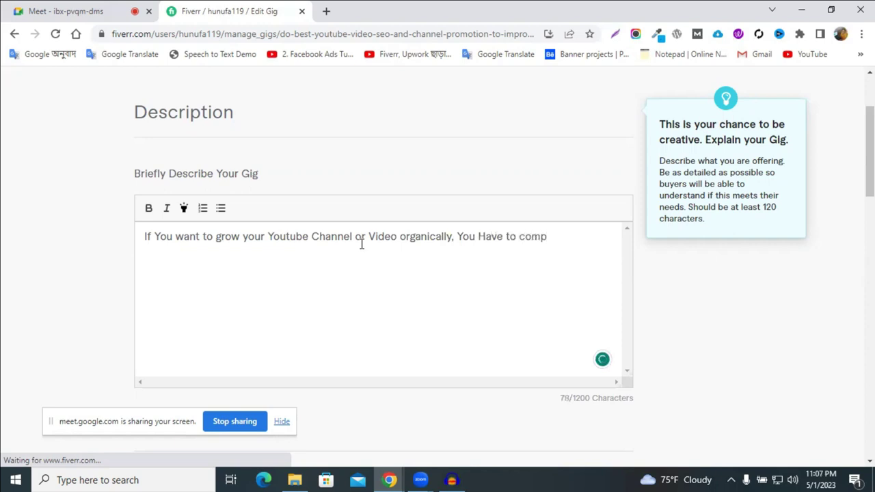
type("lete the SE")
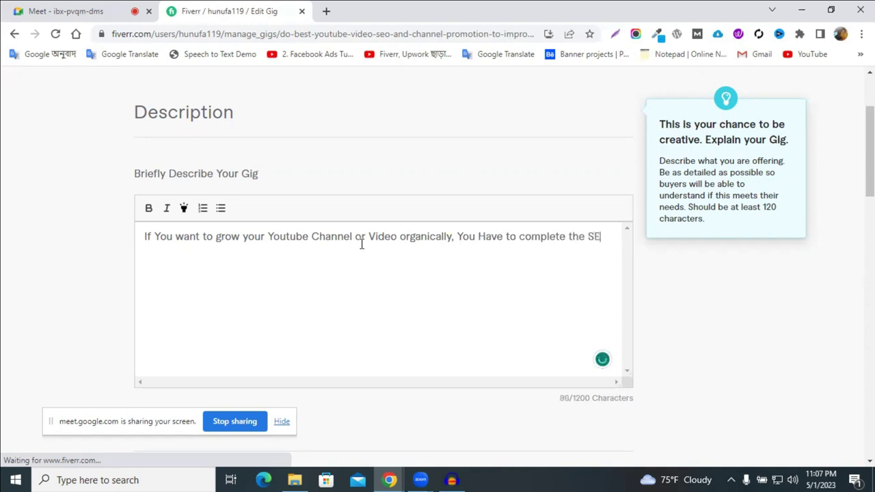
type("O (Search ")
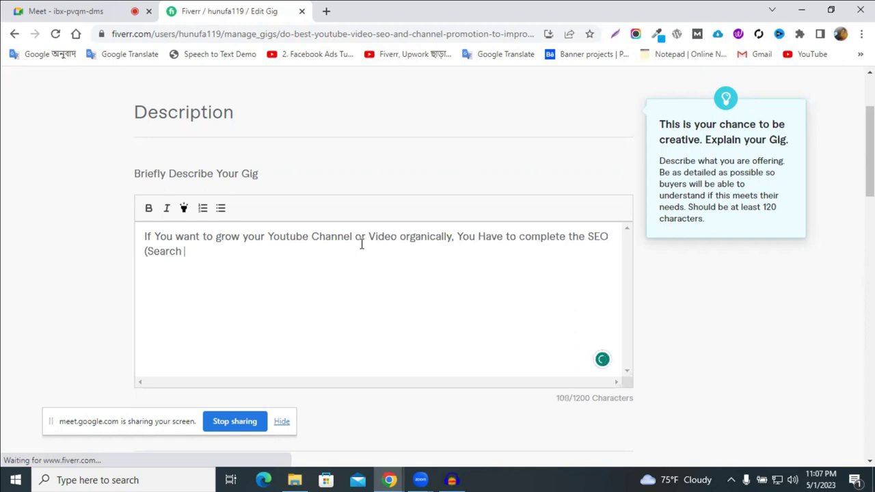
type("engine Opto")
key("BackSpace")
type("ip")
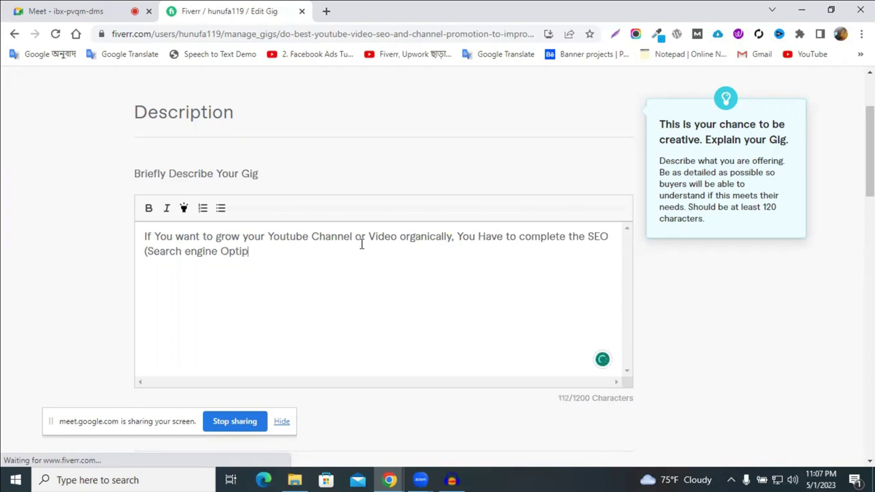
key("BackSpace")
type("mization) of y")
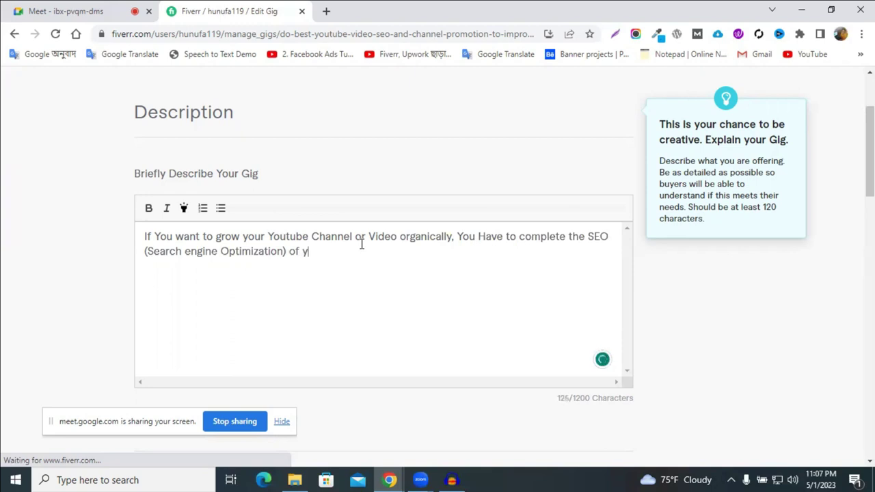
type("our videos.")
key("Return")
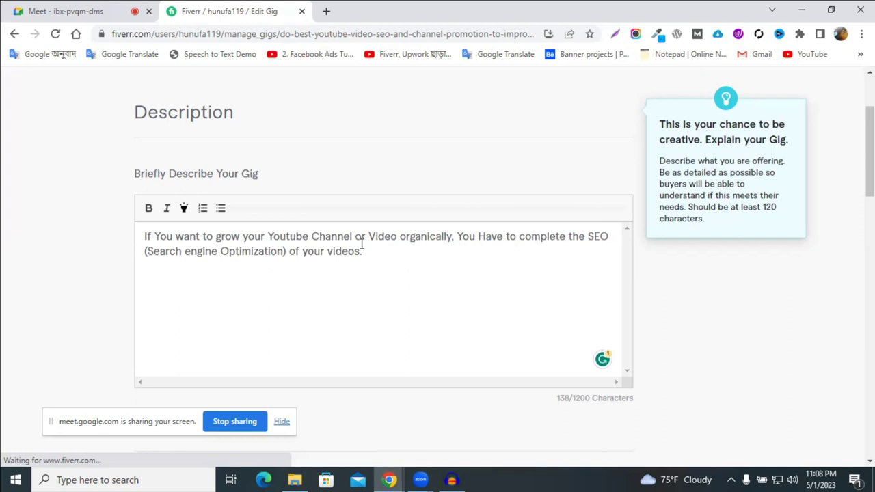
Step: Add the heading "Welcome To my Youtube Video SEO Services" above the paragraph, separated by a blank line and centred with leading spaces
left_click(142, 237)
key("Return")
key("Return")
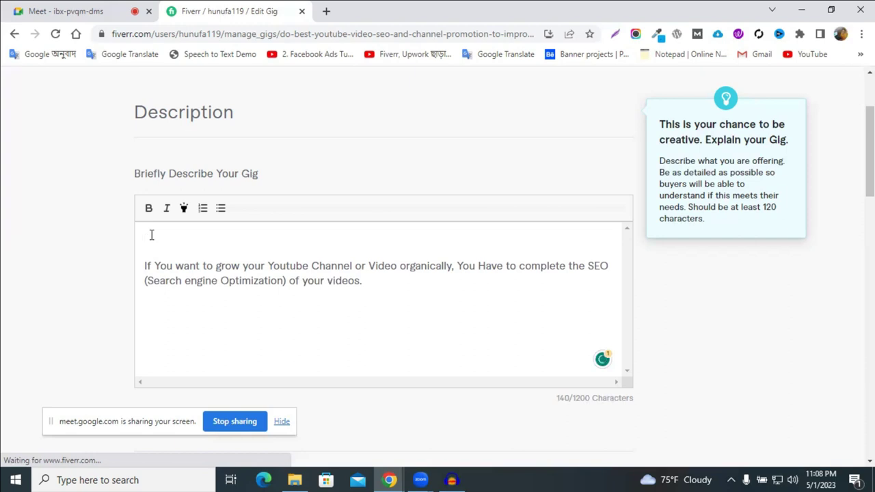
type("Welcome To my ")
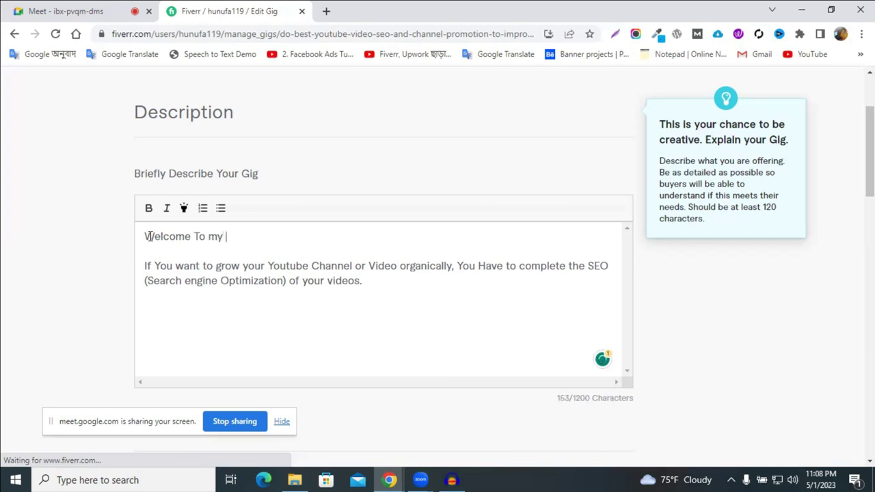
type("Youtube Video ")
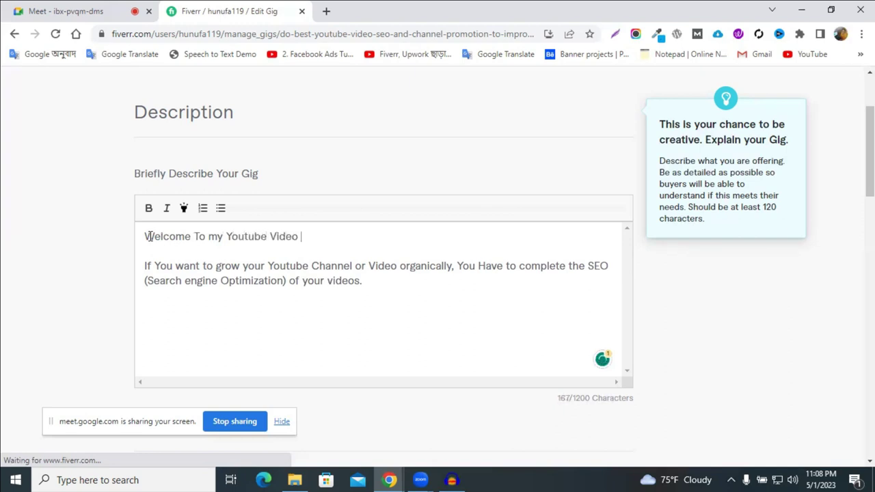
type("SEO Services")
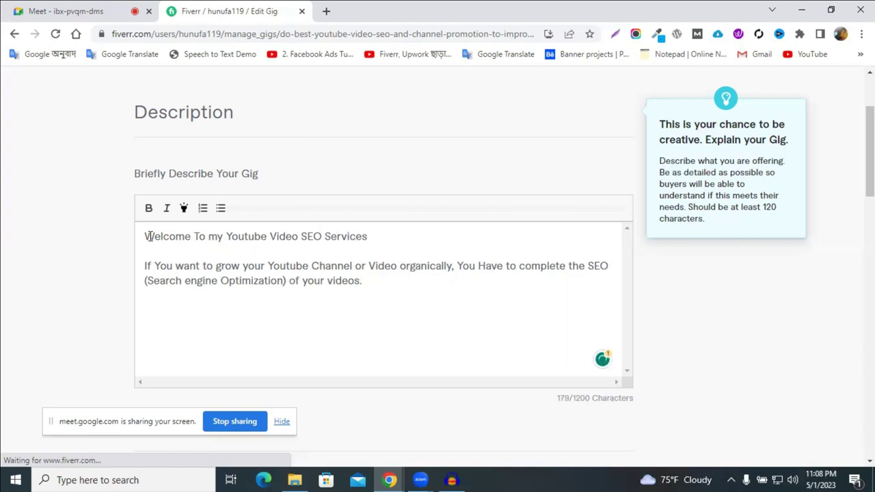
left_click(145, 236)
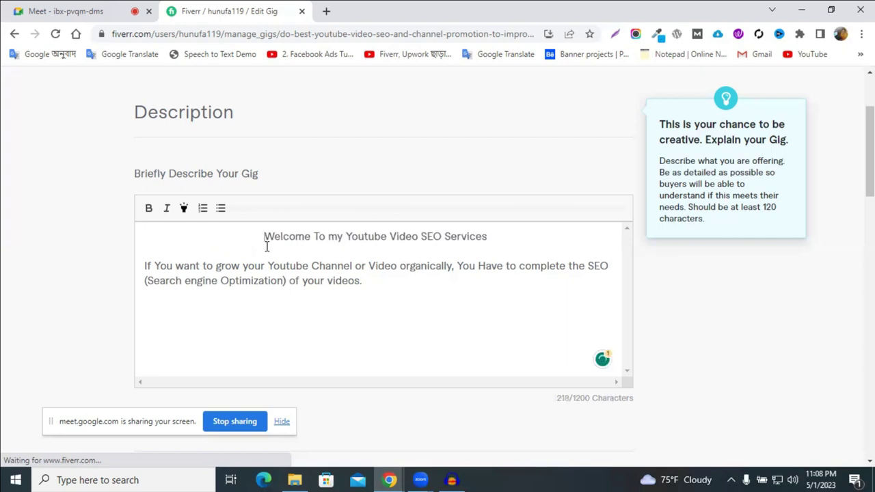
Step: Make the welcome heading of the gig description bold and highlight its text
left_click_drag(265, 237, 549, 236)
left_click(148, 208)
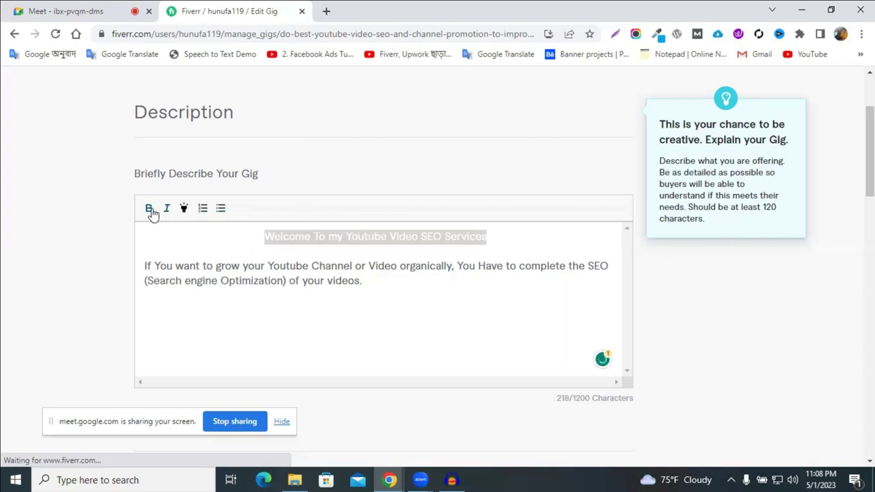
left_click(329, 236)
left_click_drag(494, 237, 210, 220)
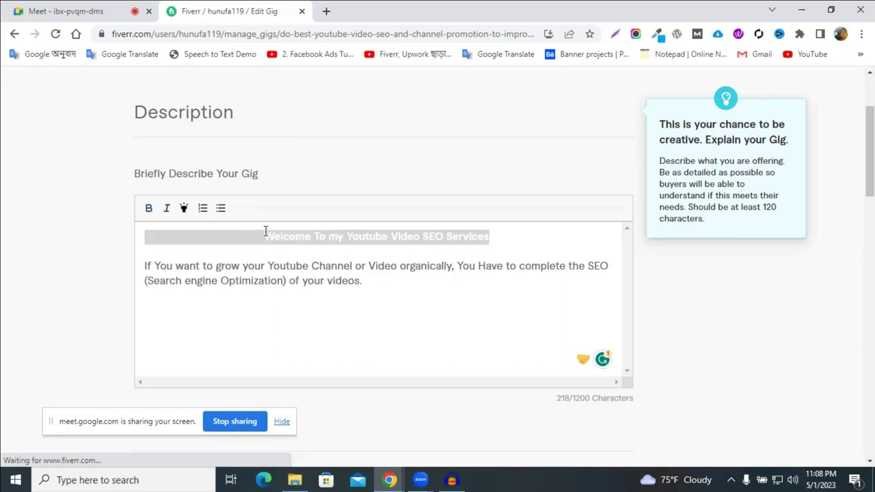
left_click(549, 230)
key("shift+Home")
left_click(183, 209)
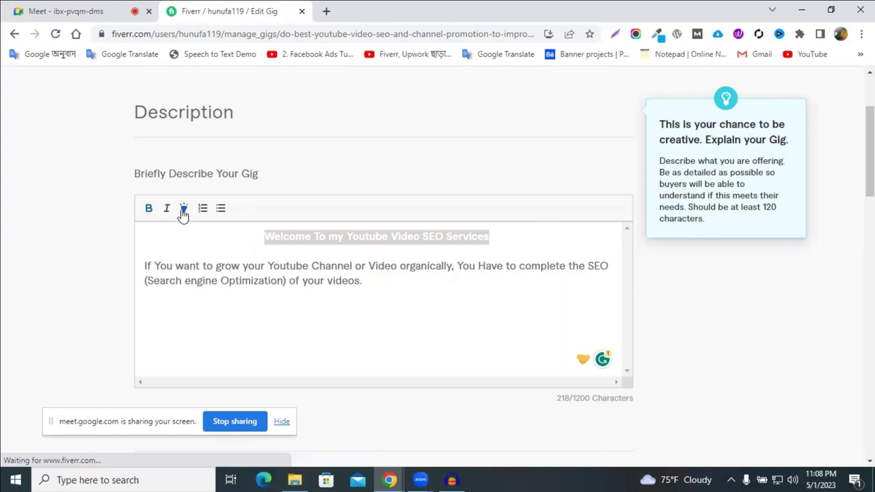
left_click(230, 253)
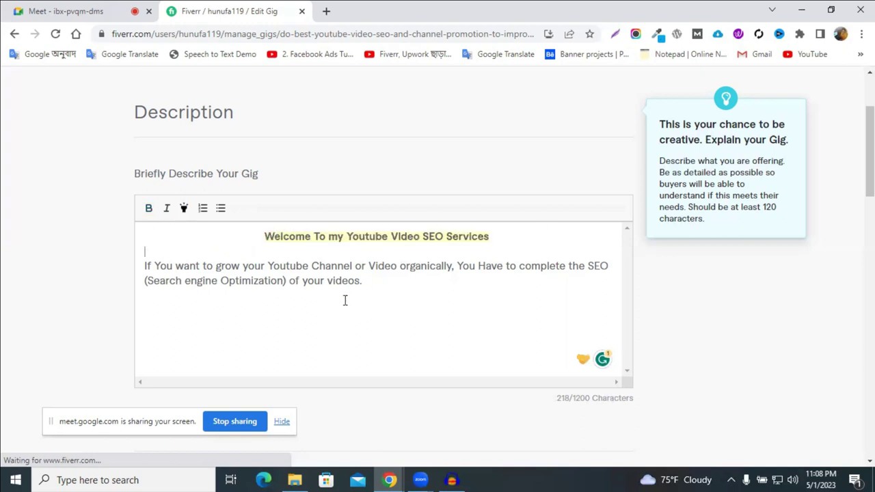
Step: Start a new paragraph below the opening sentence with "Congratulations! You are in the right place"
key("Return")
type("Congratu")
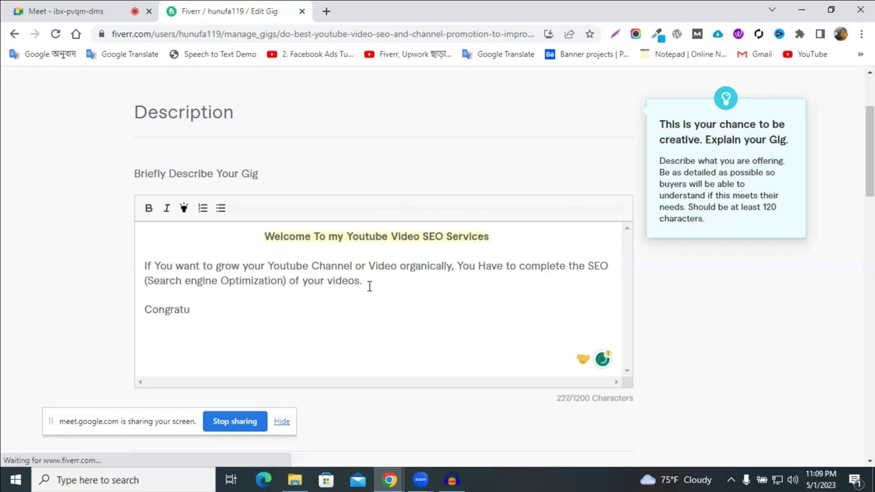
type("lations")
key("BackSpace")
type("! You ")
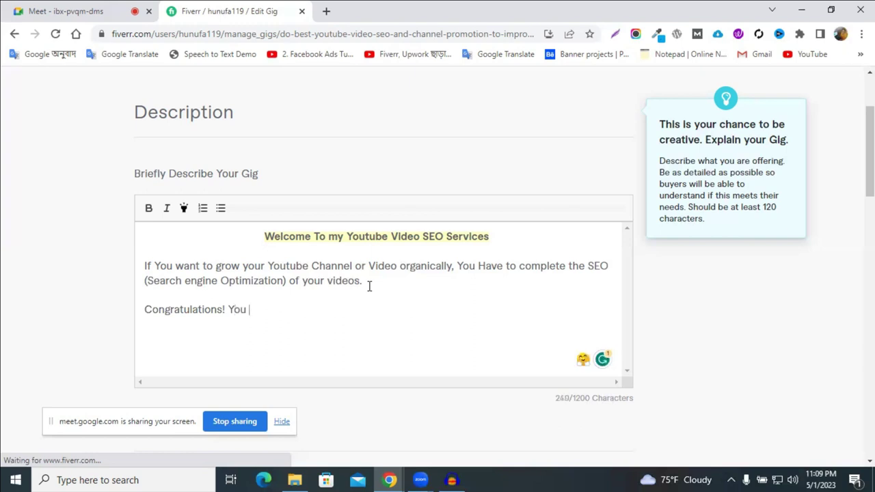
type("are in the r")
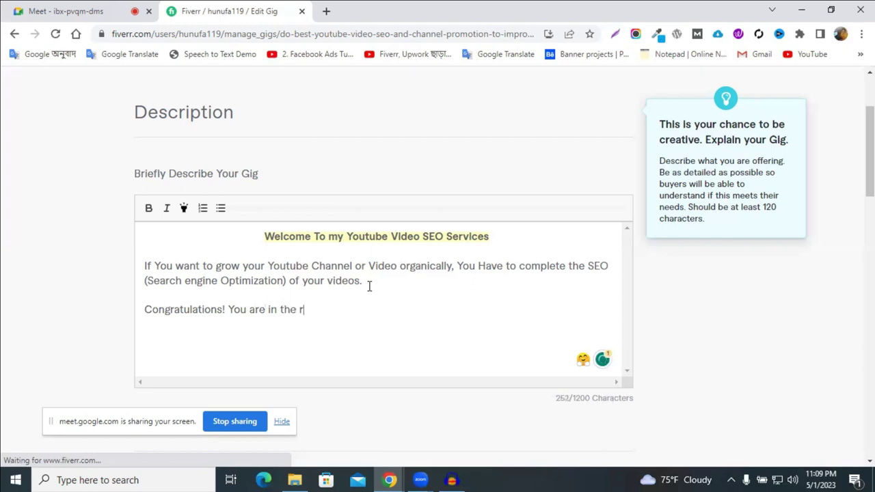
type("ight place")
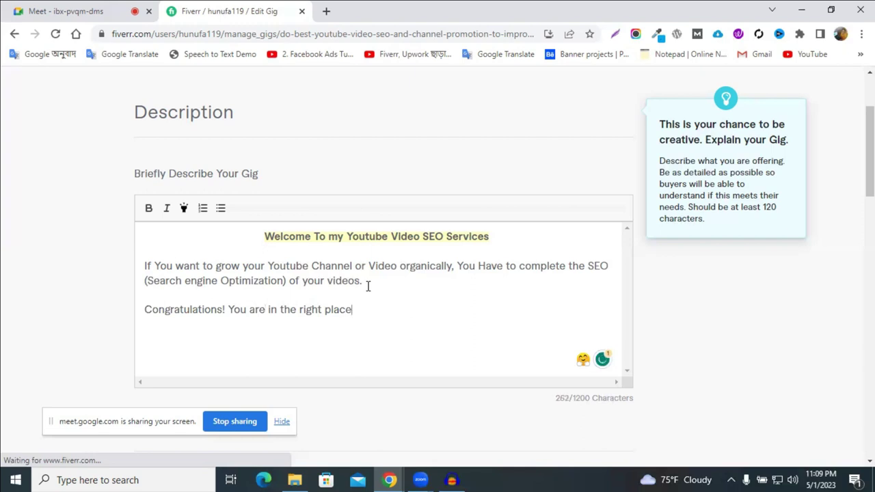
Step: Continue the congratulations paragraph with "> With over 4+ years of Experiences"
type("> With over ")
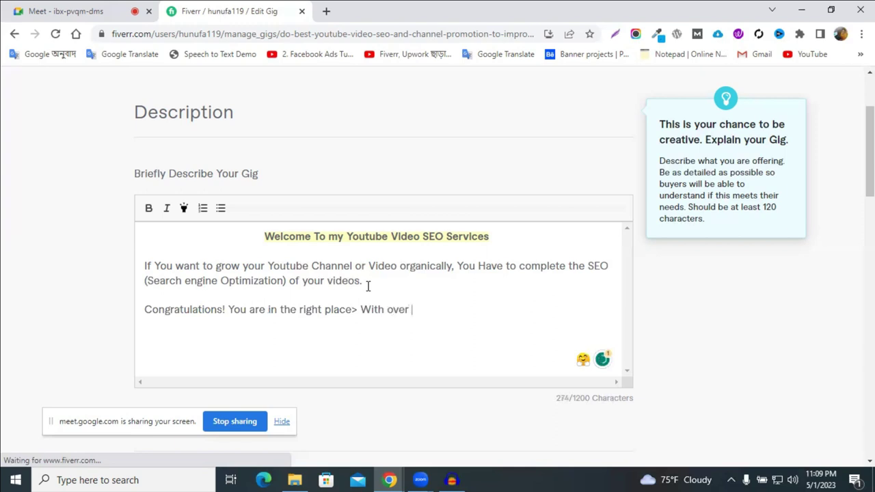
type("4+ ")
type("yea")
type("rs")
left_click(440, 310)
type("ars of ")
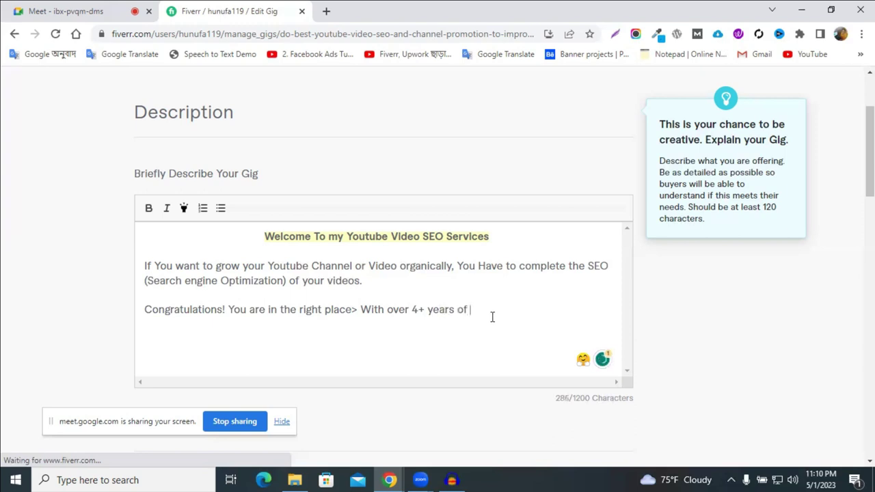
type("Expercinces")
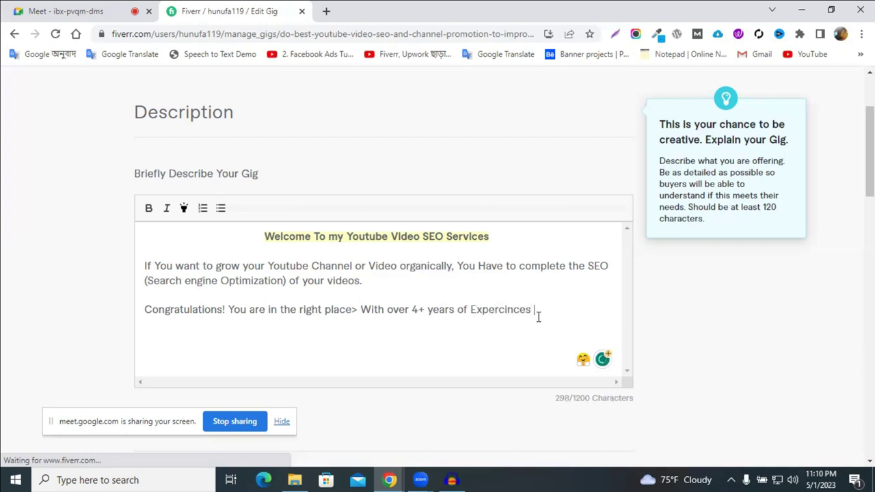
left_click(520, 311)
left_click(542, 330)
Step: Add "in Youtube" to the sentence and correct "Experiences" to the suggested "Experience"
type("in")
type(" Yout")
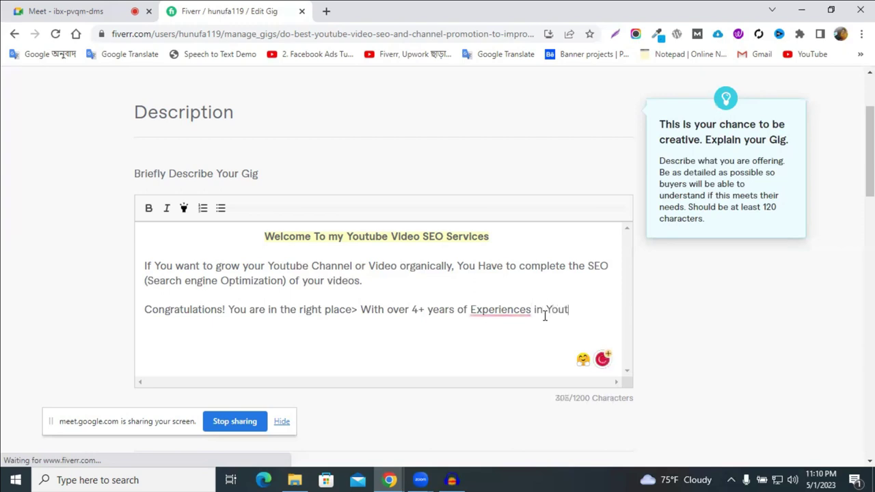
type("ube")
mouse_move(497, 311)
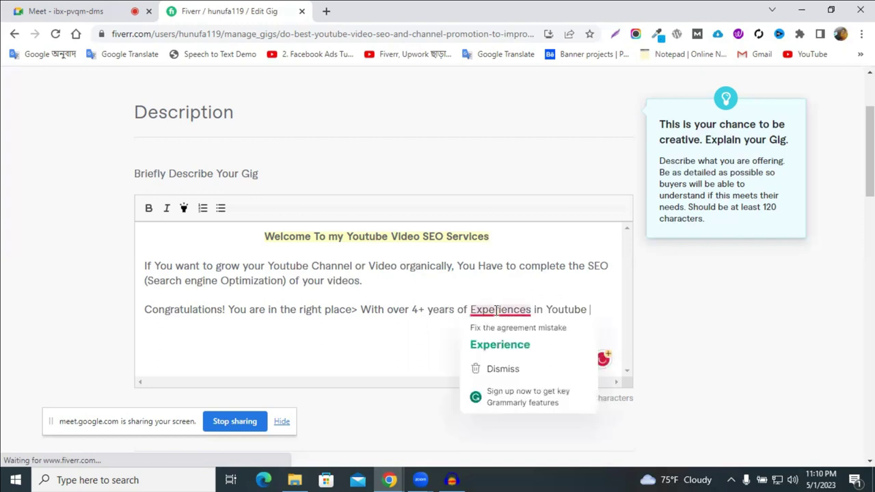
left_click(493, 344)
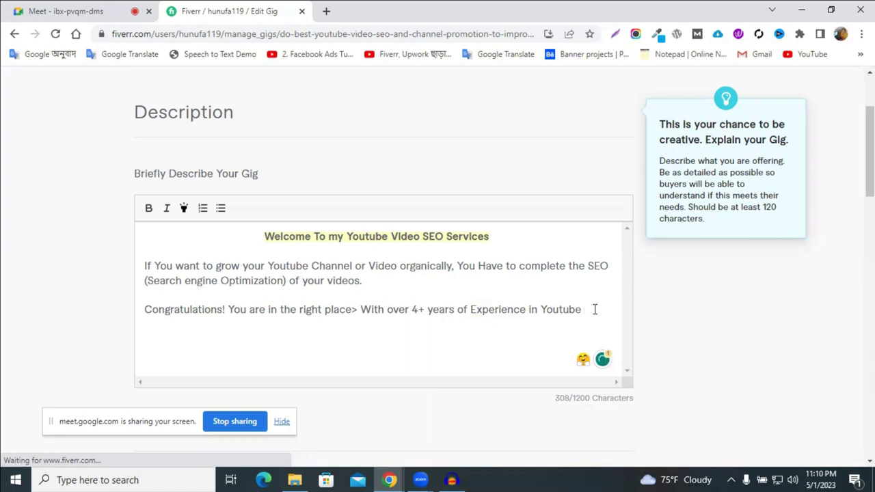
Step: Add "Marketing and" after "Youtube" and replace the stray ">" after "right place" with a period
type("Marketing ")
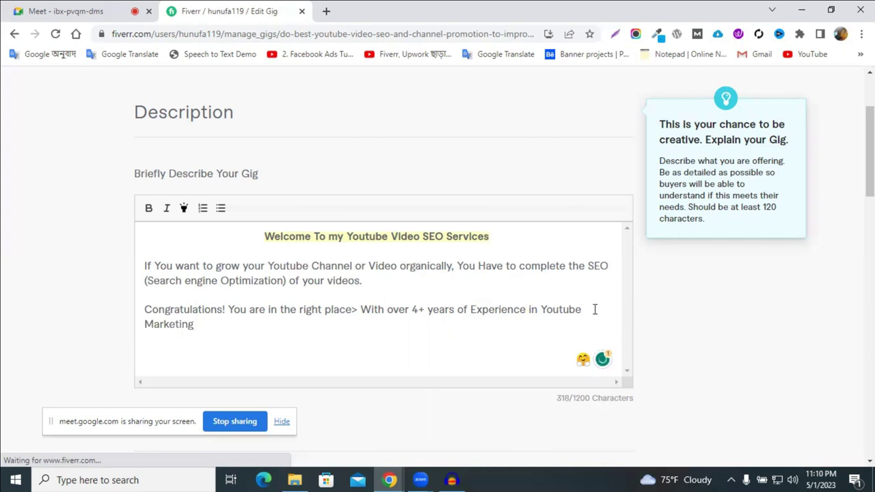
type("and")
double_click(357, 311)
type(".")
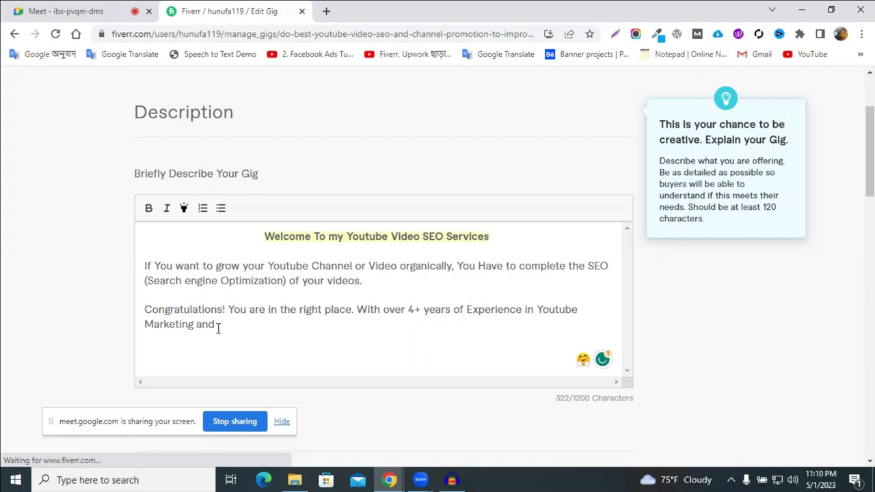
Step: Insert ", Promotion" after "Marketing" in the second paragraph and hyphenate the word as "Pro-motion"
left_click(194, 324)
type("Marketing, Promotion")
left_click(195, 324)
type(",")
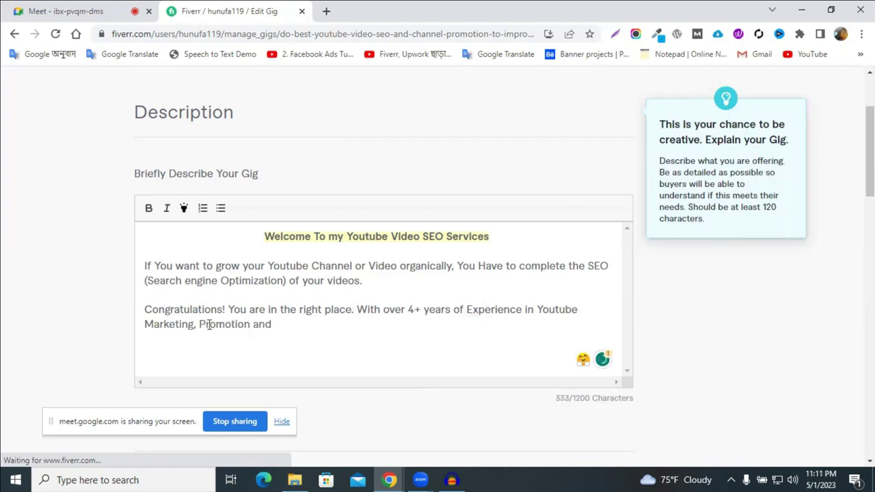
left_click(219, 324)
type("-")
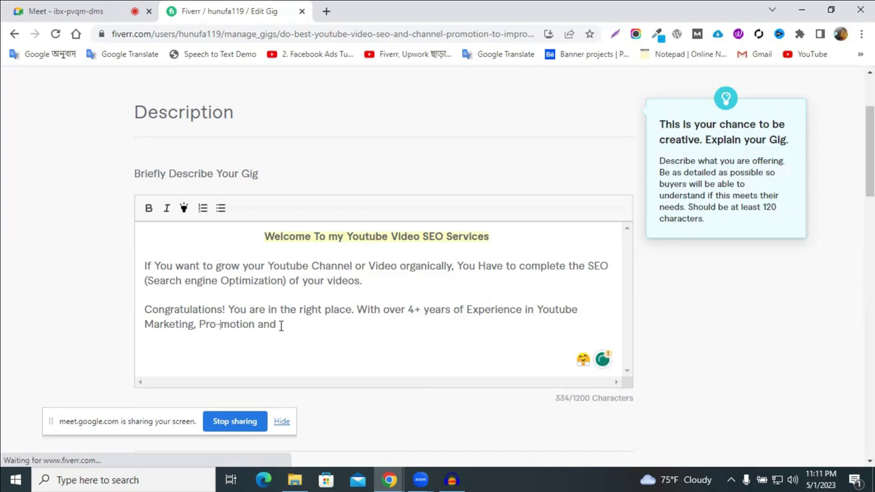
Step: Insert ", Video SEO" after "Pro-motion" and complete the list of skills with "Management" after "and"
left_click(281, 325)
left_click(257, 324)
type("Vid")
type("eo SEO")
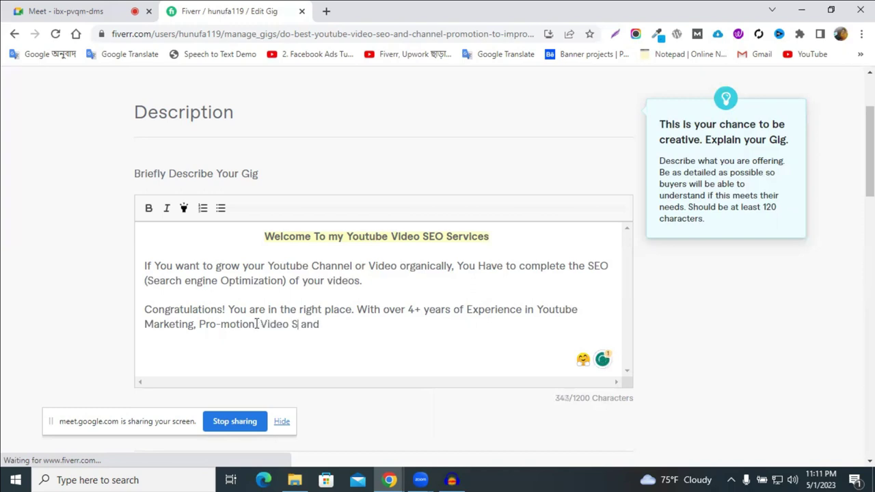
left_click(341, 328)
type("Manag")
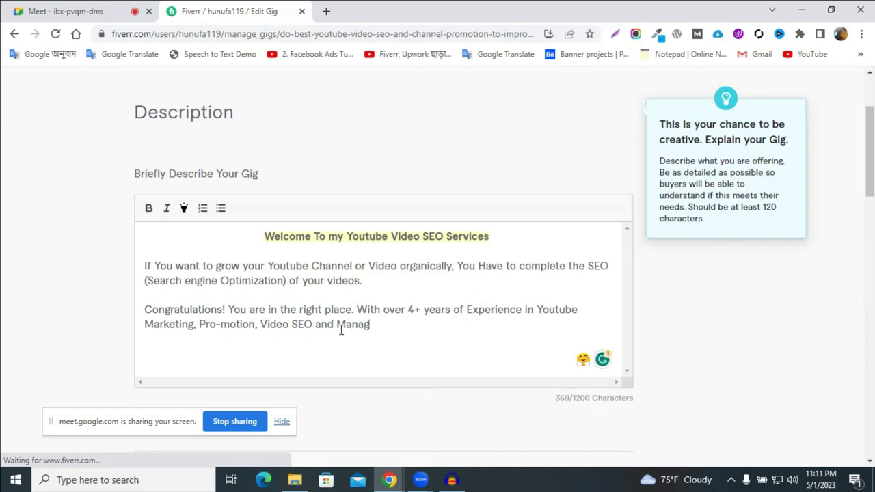
type("ement")
key("BackSpace")
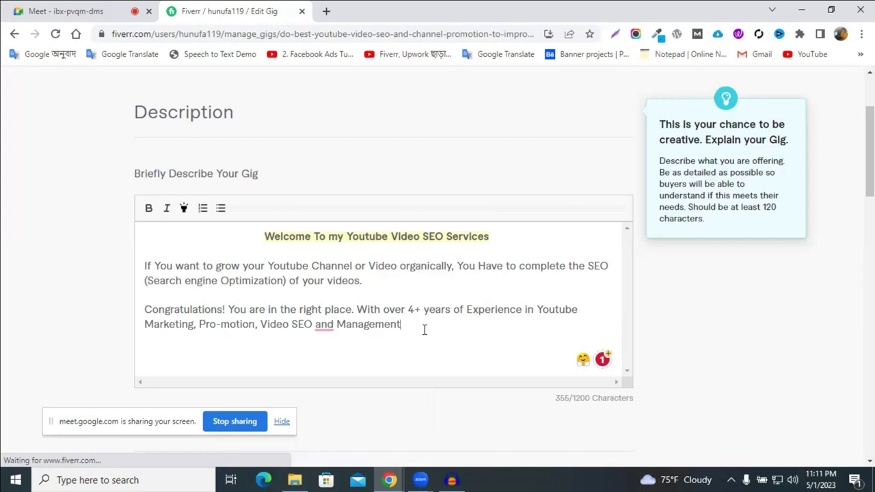
Step: Continue the sentence after "Management" with ", I can help take your channel to the next level"
type(", I can help take your channel ")
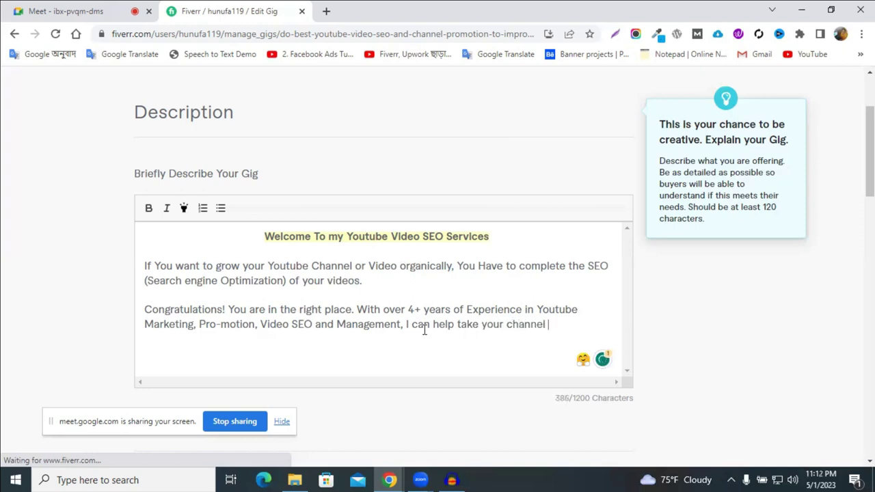
type("to")
type("the next level ")
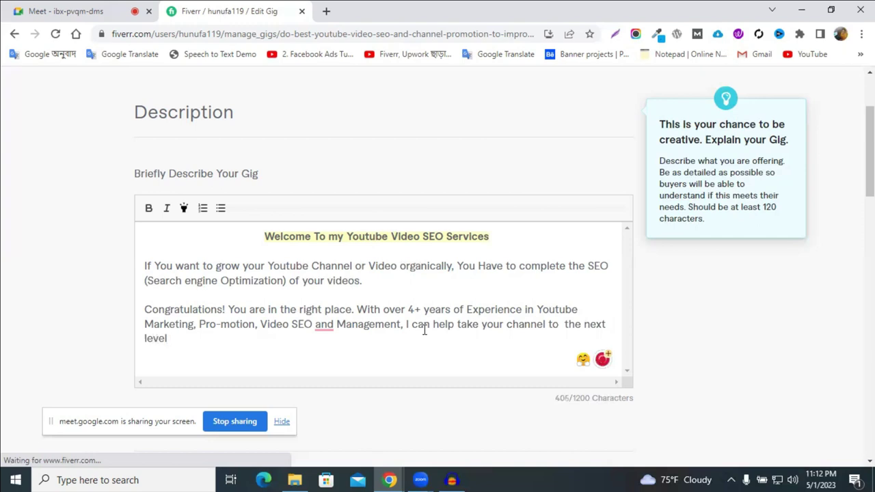
Step: Add ". You can Expert to See an increase in your channel's Engagement," and hyphenate the last word as "En-gagement"
type(".  You can")
type("Expert")
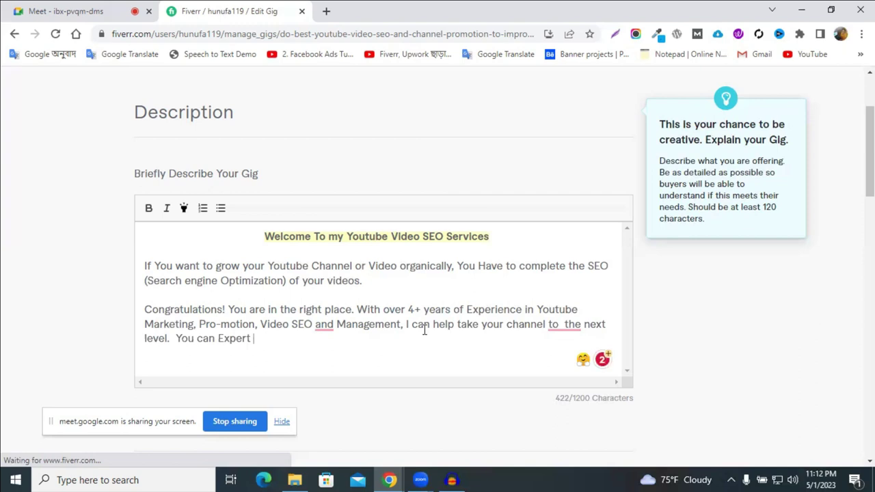
type("t level.  You can Expert to See an in")
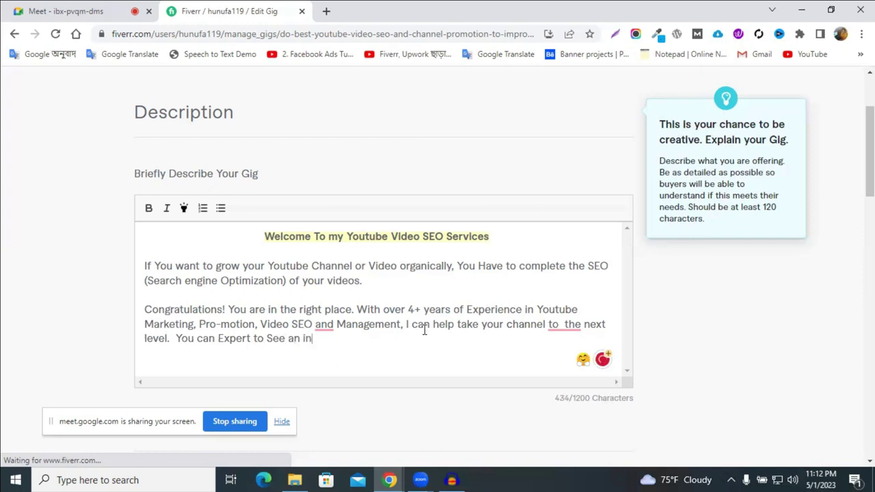
type("crease in your")
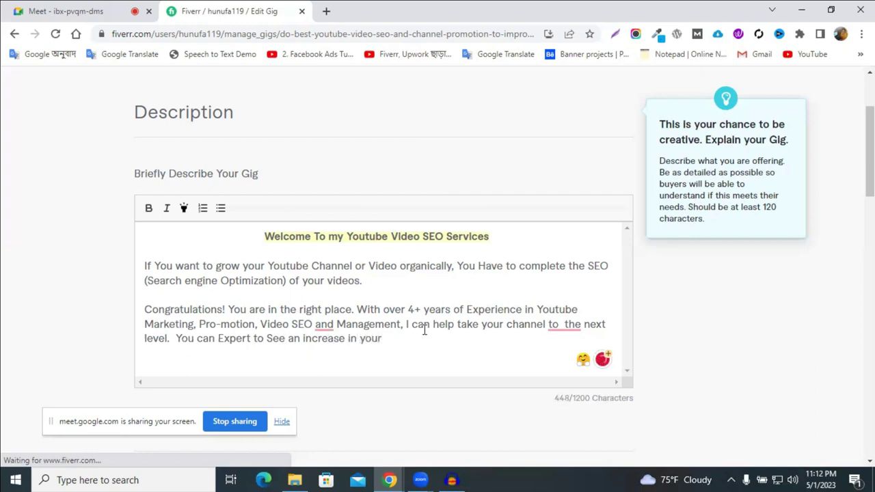
type(" channel's En")
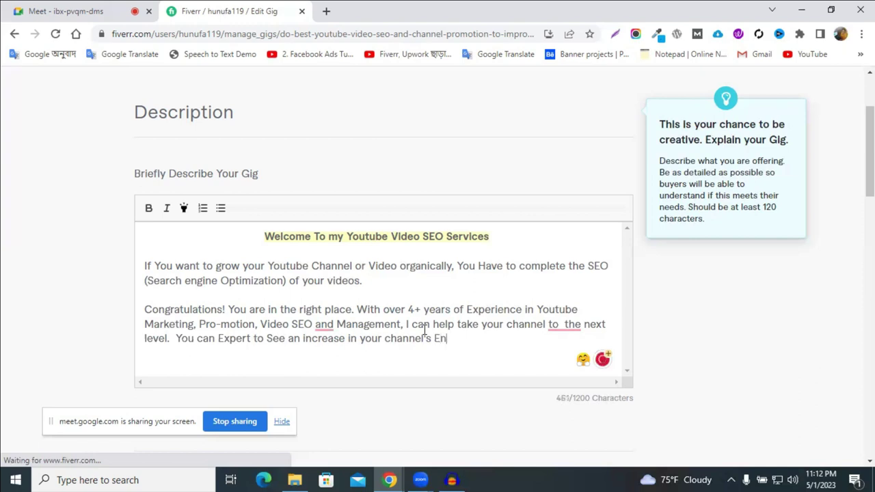
type("gagement")
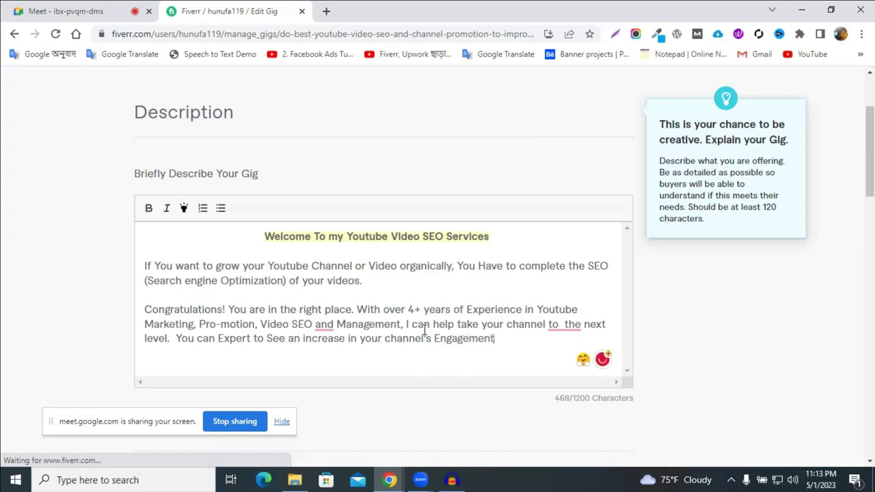
type(",")
left_click(448, 339)
type("-")
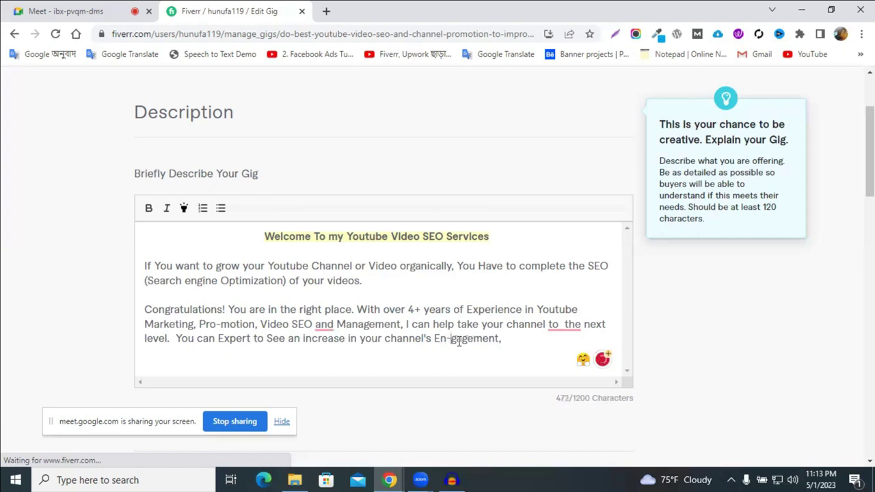
Step: Complete the list after "En-gagement," with "Revenue and overall Success"
left_click(514, 339)
type("Revenu")
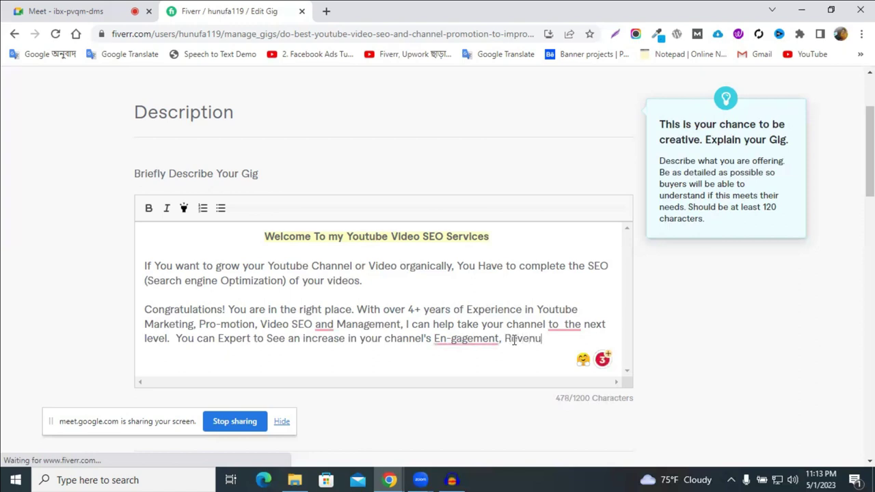
type("e and o")
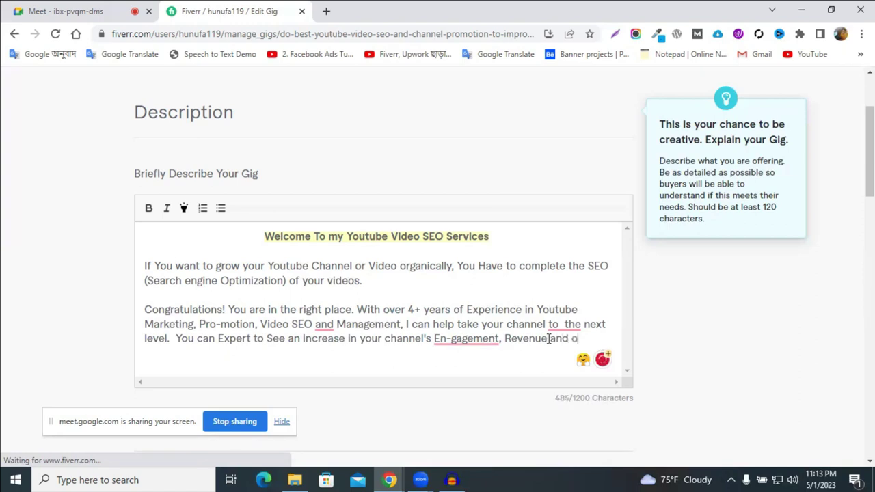
type("verall Sue")
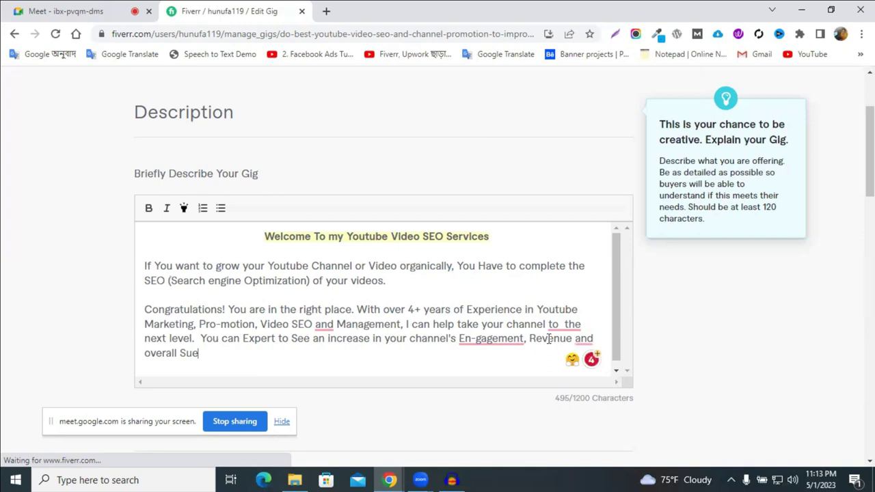
key("BackSpace")
type("ccess")
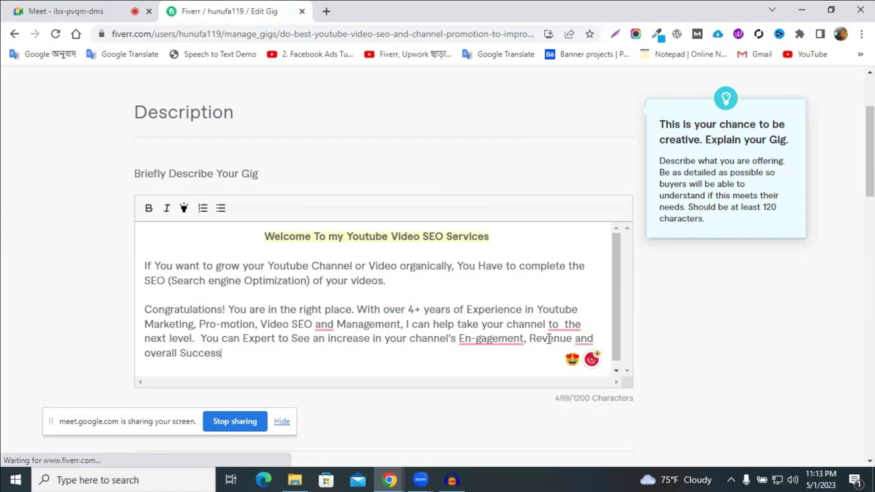
Step: End the "Success" sentence with a period and add "Don't wait any longer, let's take your youtube Channel to new heights."
type(".   Don't waiot")
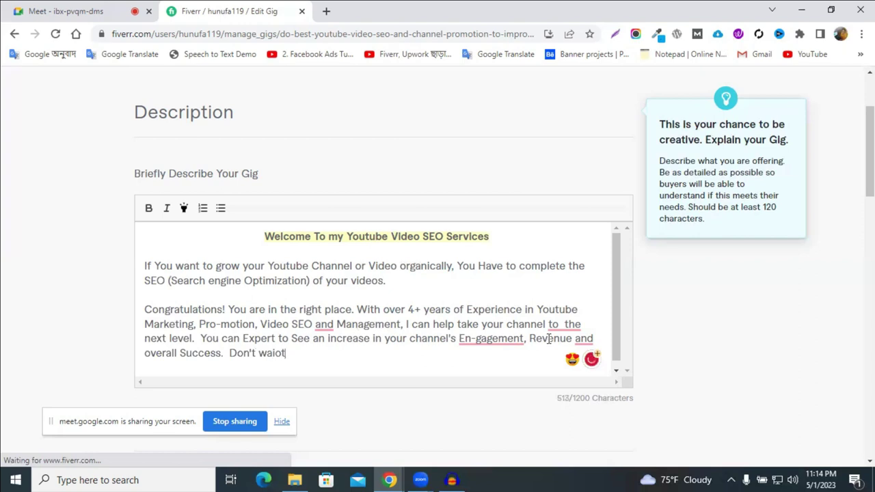
key("BackSpace")
key("BackSpace")
type("t ")
type(" any longer!")
key("BackSpace")
type(", let")
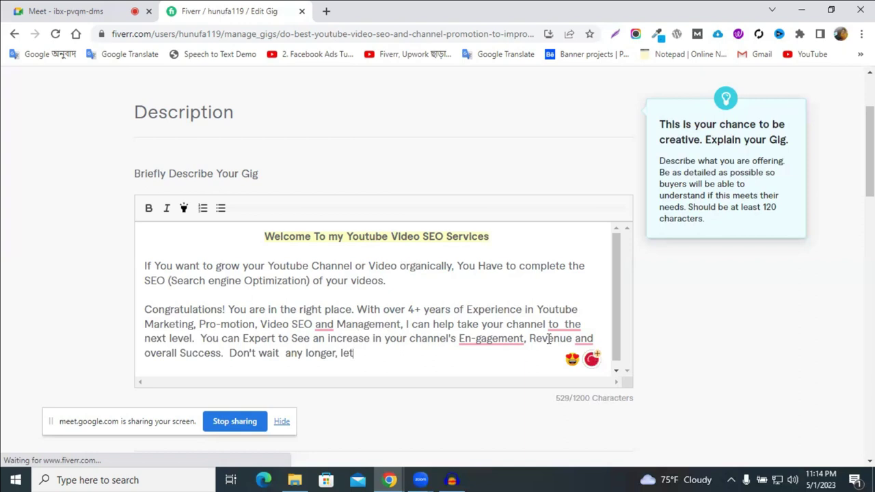
type("'s take your")
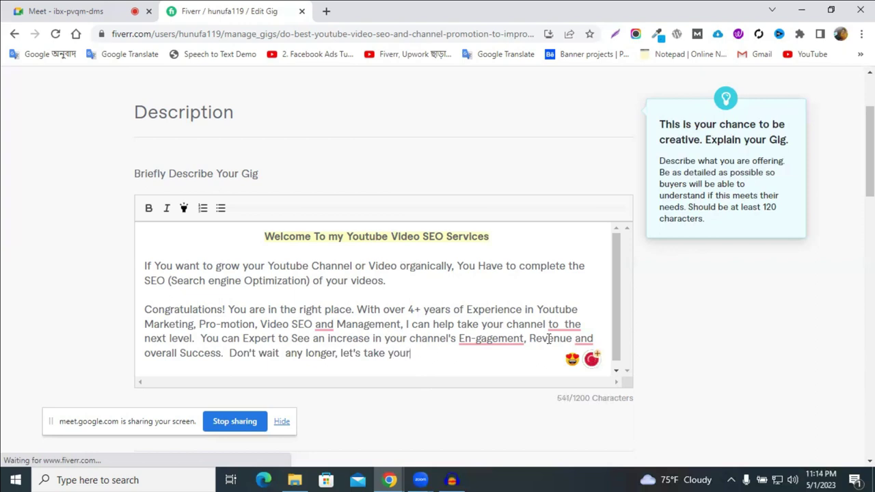
type(" youtube Channel to new hei")
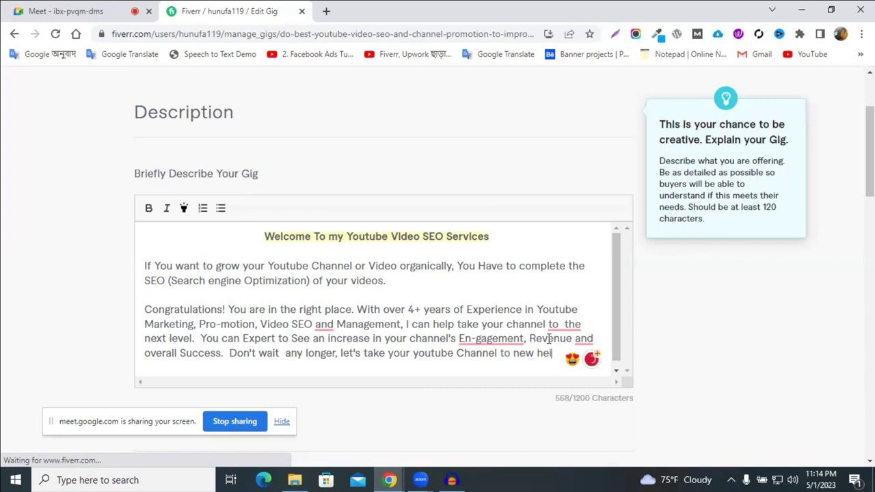
type("ghts.")
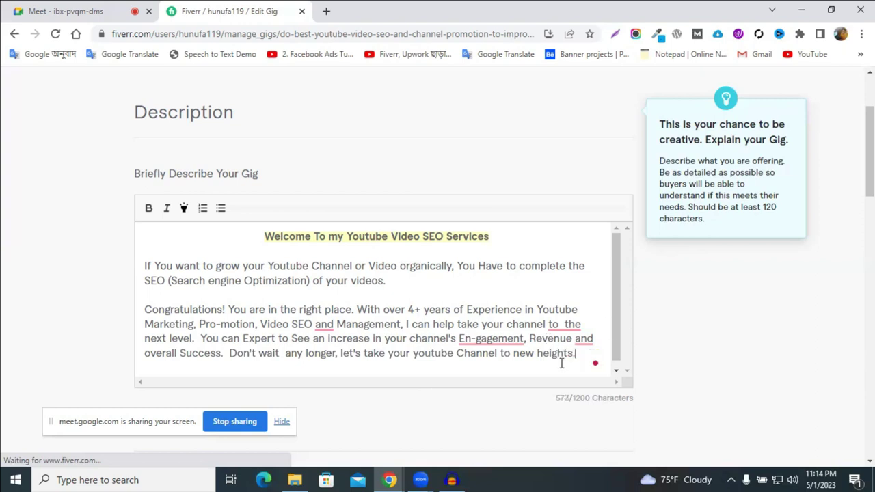
Step: Remove the extra space between "wait" and "any" by accepting the suggested correction
left_click_drag(582, 355, 179, 295)
left_click(281, 354)
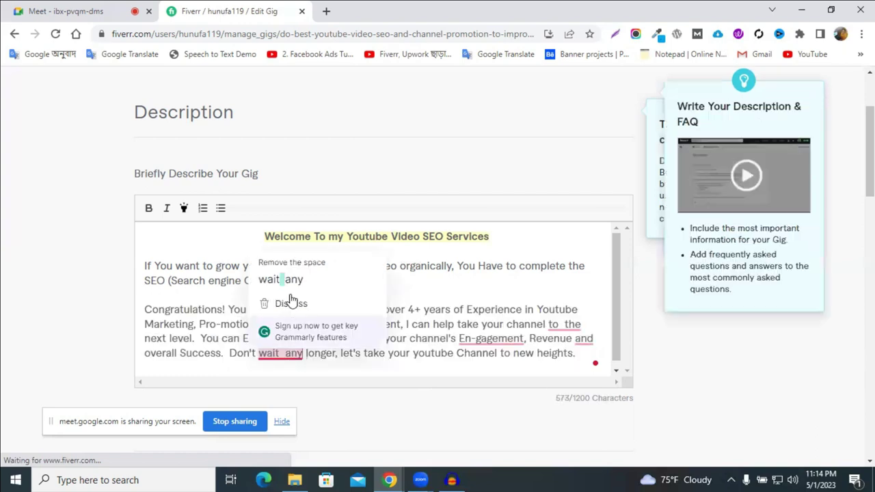
left_click(280, 279)
Step: Copy both paragraphs below the welcome heading and paste them into Google Translate for English to Bengali translation
left_click_drag(575, 354, 139, 263)
key("ctrl+c")
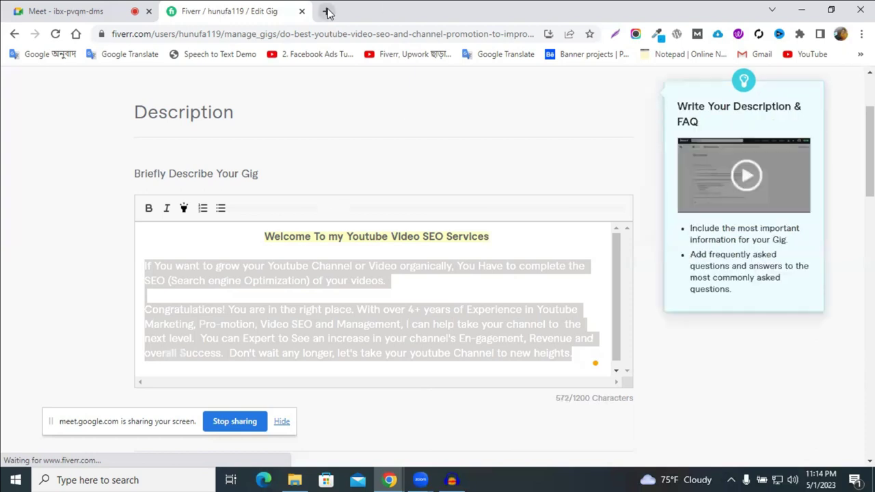
left_click(496, 57)
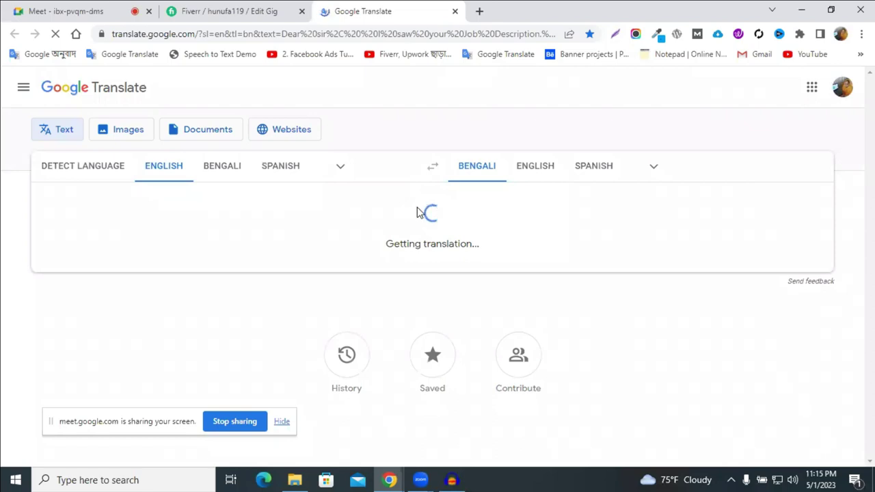
key("ctrl+v")
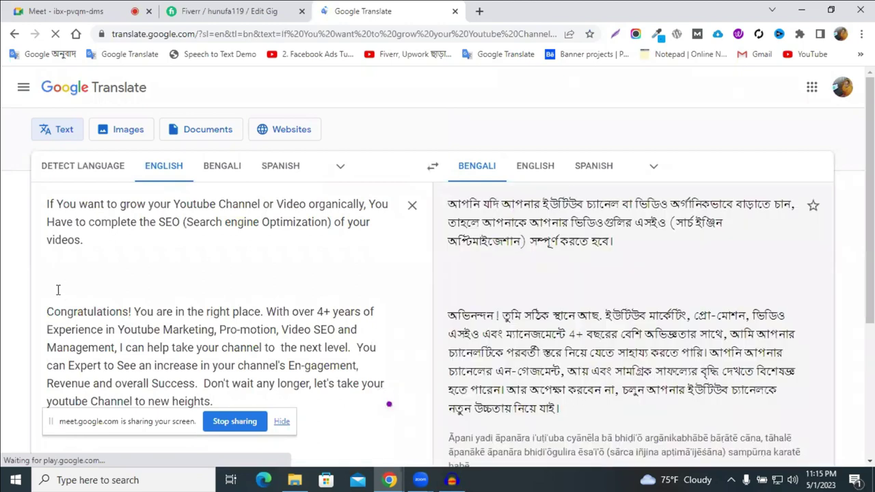
Step: Delete an empty line above "Congratulations" in the English source text and select that word
left_click(58, 290)
key("Delete")
key("ctrl+shift+Right")
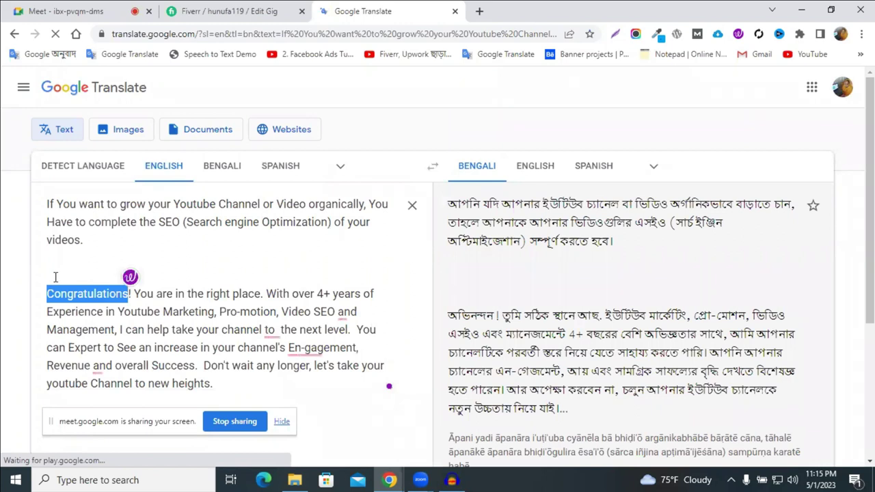
Step: Delete the remaining extra empty line above "Congratulations" in the English source text
left_click(55, 277)
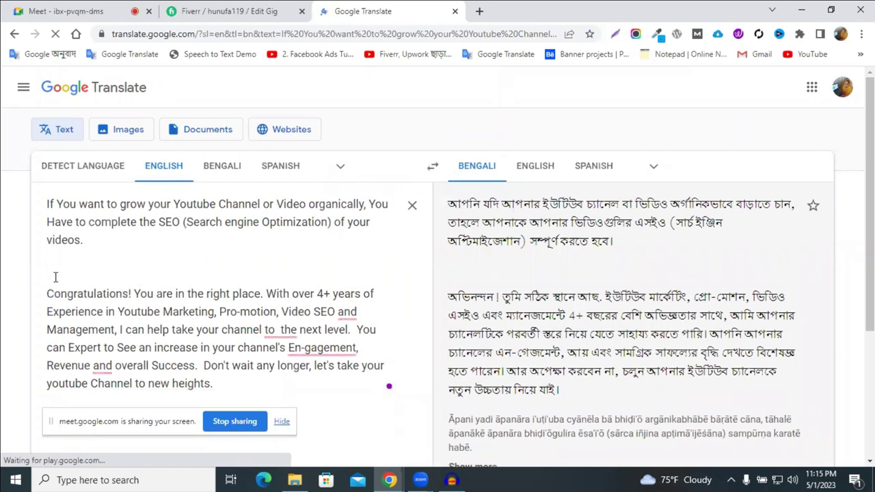
key("BackSpace")
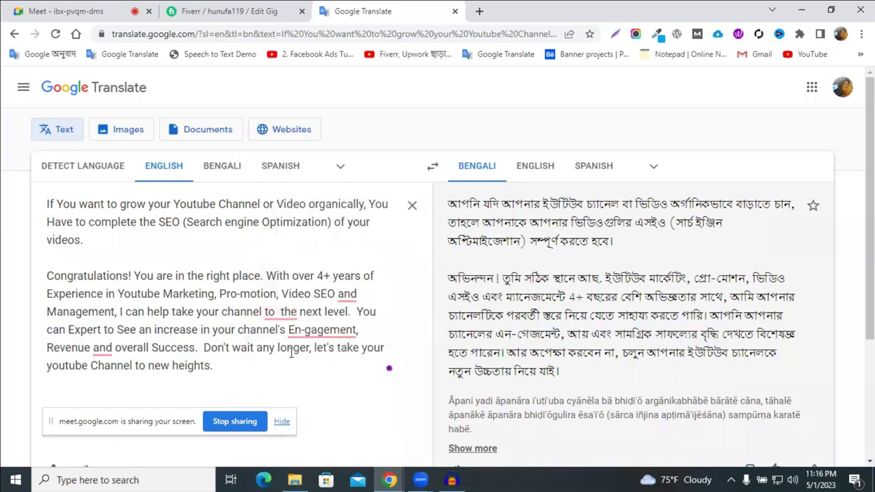
Step: Return to the Fiverr gig description and add two line breaks after "new heights."
left_click(204, 8)
left_click(339, 265)
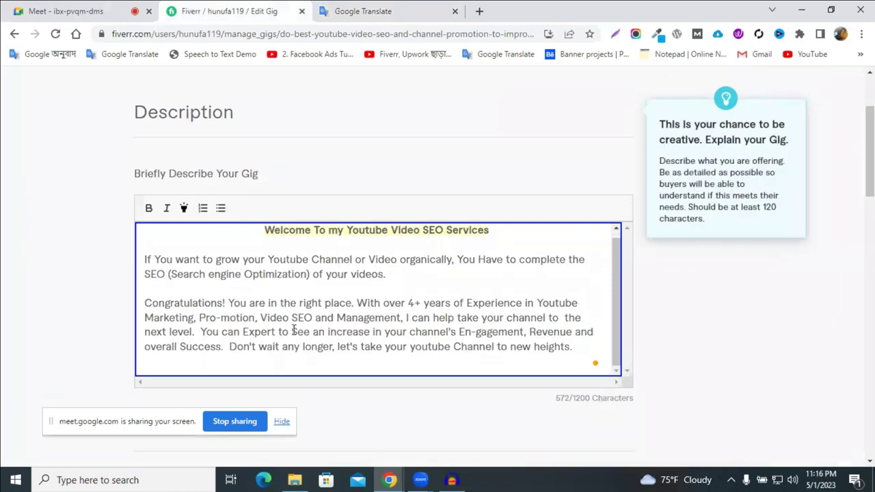
left_click(583, 351)
key("Return")
key("Return")
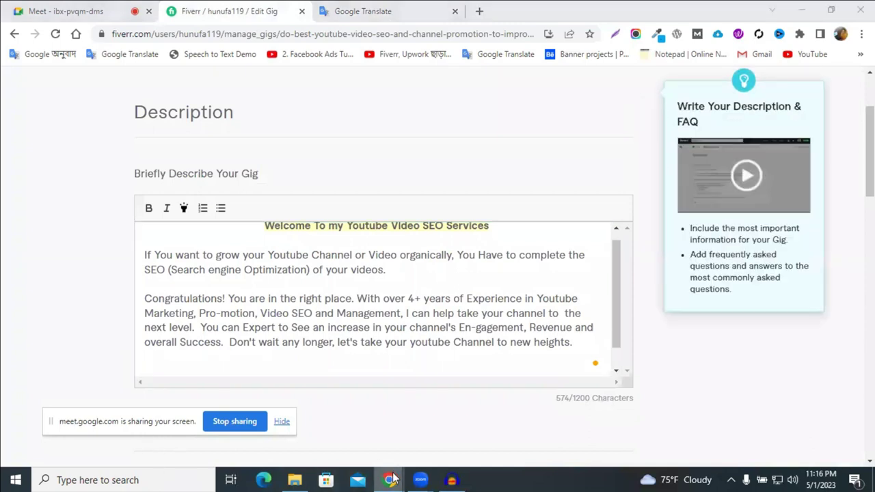
Step: Examine the "About this gig" sections of the competing YouTube channel growth and video promotion gigs for their description structure
mouse_move(389, 480)
left_click(550, 421)
scroll(313, 299, "down", 10)
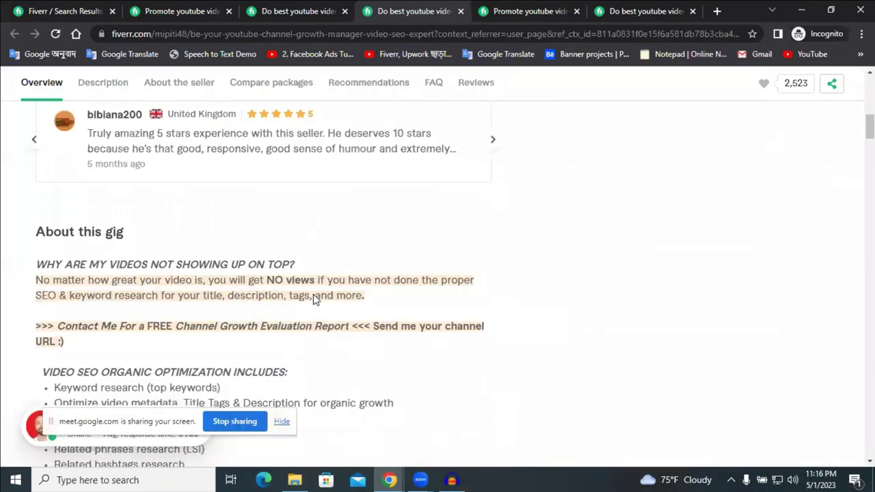
scroll(246, 278, "down", 3)
scroll(247, 277, "up", 4)
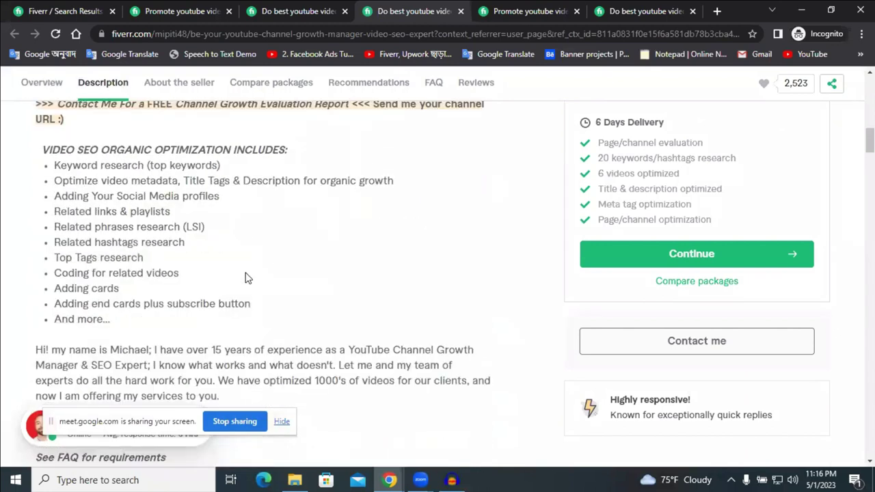
left_click_drag(37, 171, 75, 370)
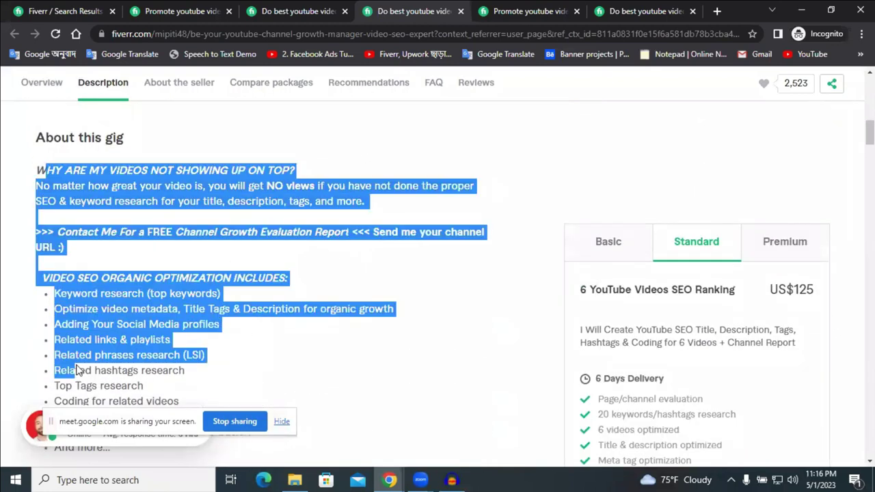
left_click(516, 7)
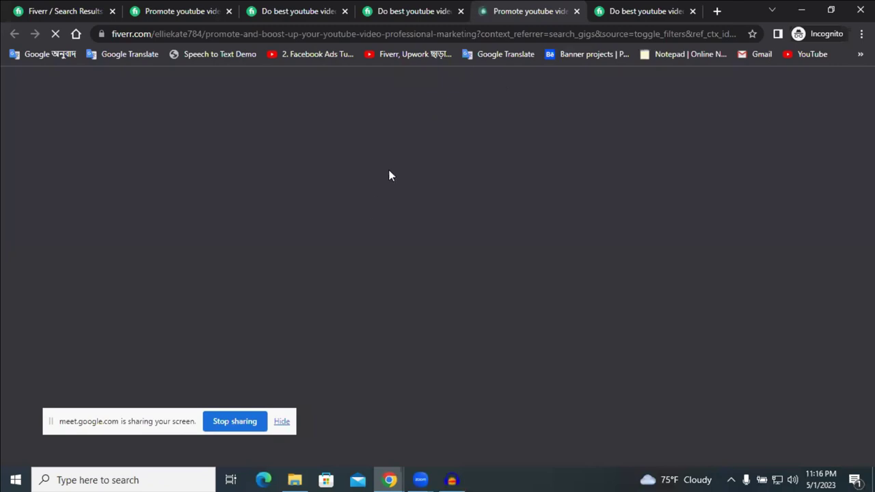
scroll(430, 279, "down", 10)
scroll(431, 282, "down", 3)
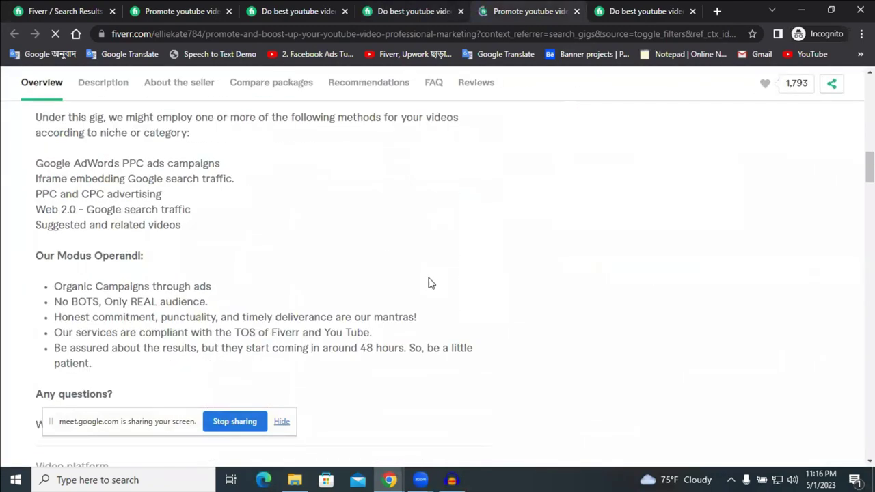
scroll(374, 285, "up", 2)
scroll(373, 285, "up", 4)
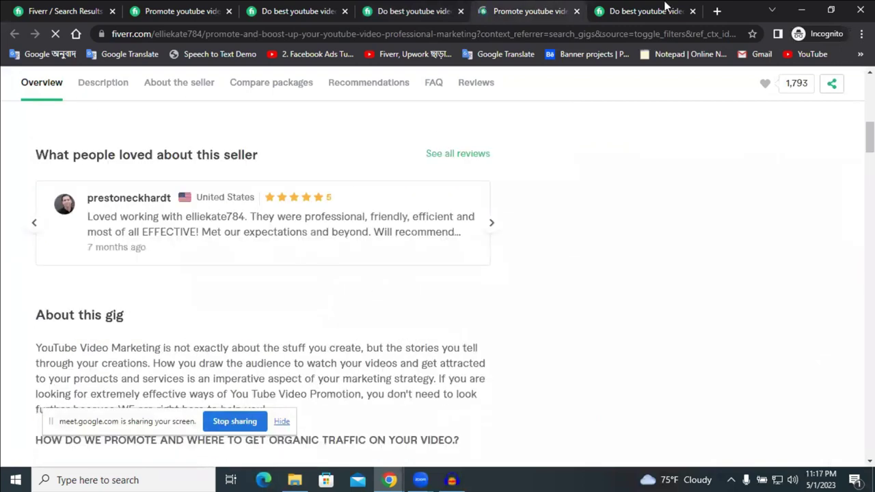
Step: Find the "Service includes :" heading in the competing YouTube SEO keyword research gig and copy it with its arrow symbol
key("ctrl+Tab")
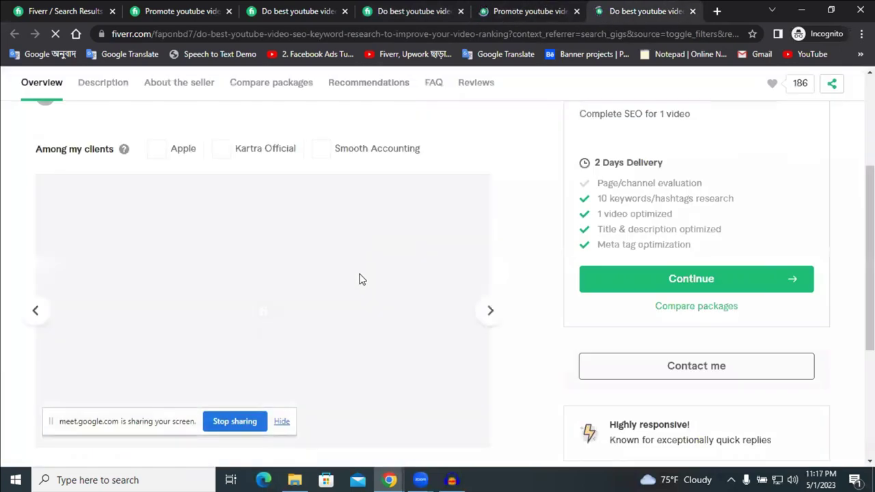
scroll(354, 294, "down", 3)
scroll(355, 294, "down", 5)
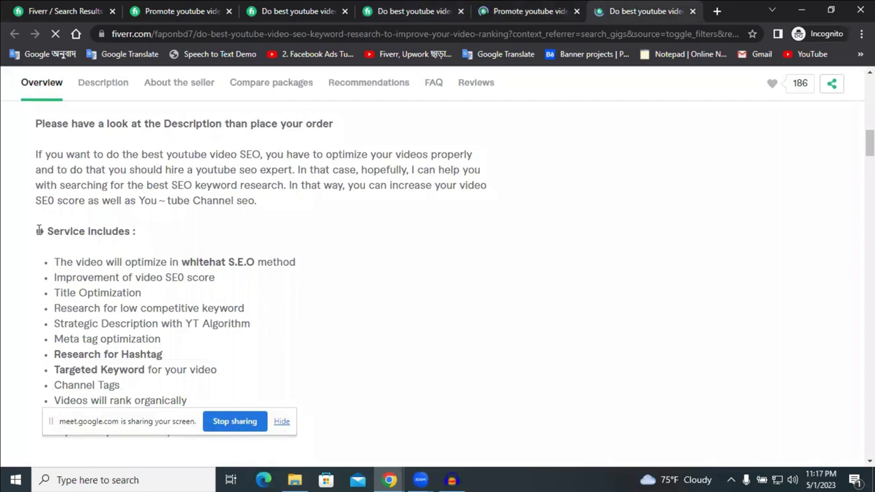
left_click_drag(39, 232, 223, 254)
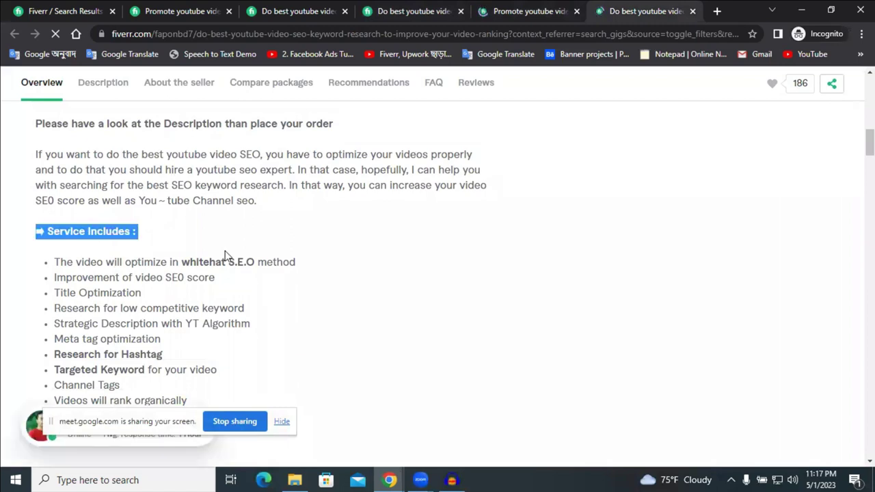
Step: Return to the main browser window, search the web for "online notepad" in a new tab and open the RapidTables Notepad
left_click(800, 11)
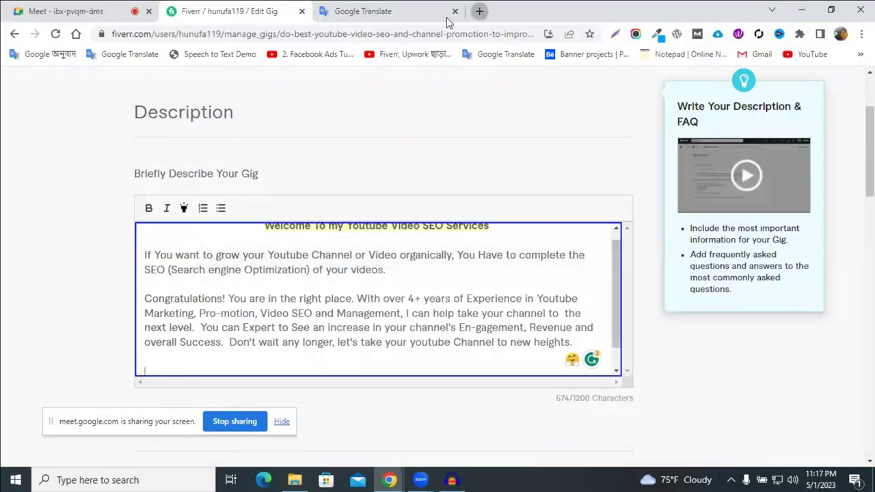
key("ctrl+t")
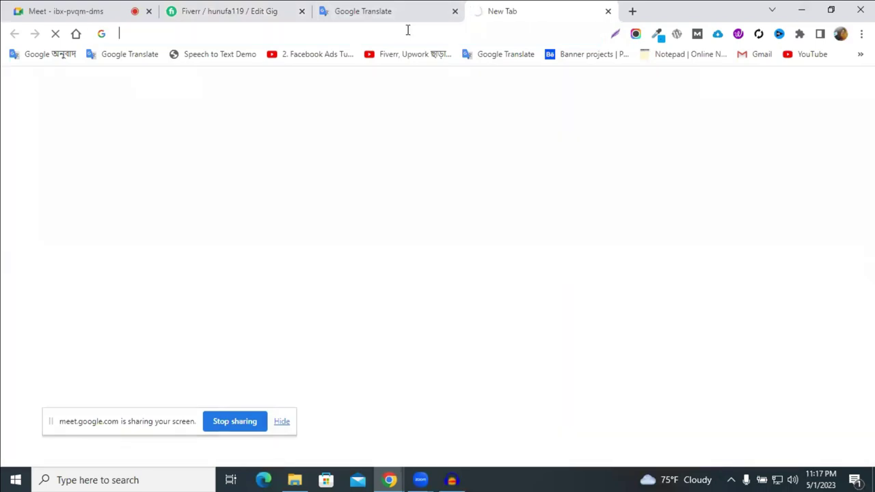
left_click(408, 30)
type("online")
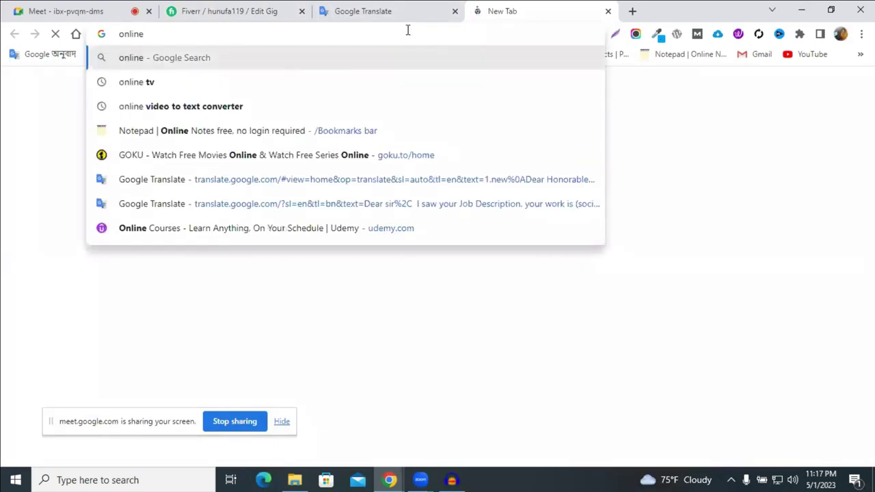
type(" not")
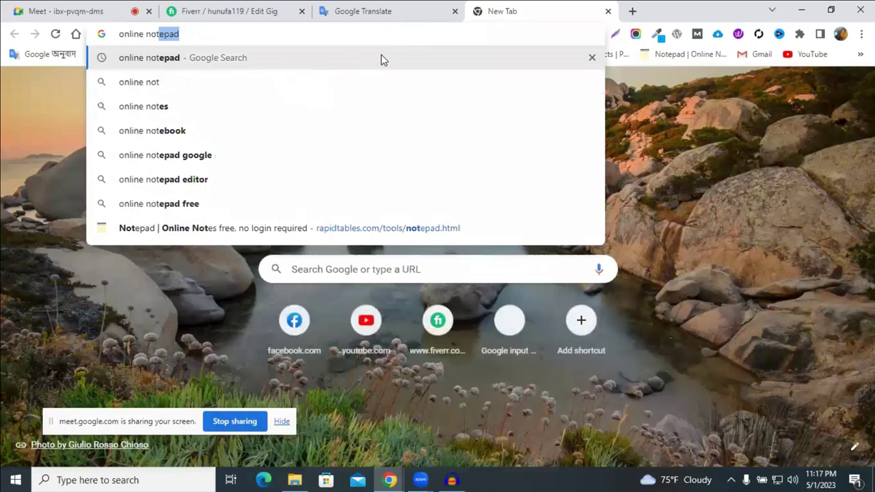
key("Return")
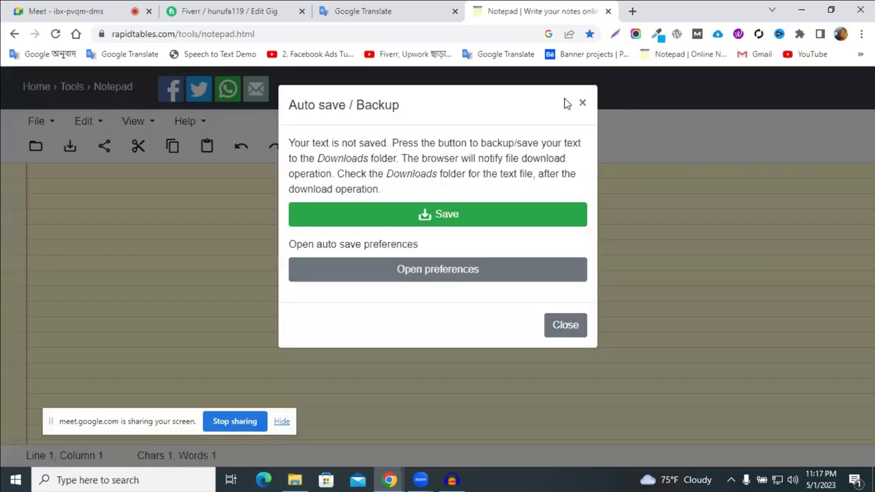
Step: Dismiss the Auto save / Backup dialog, paste the copied heading into the notepad and cut its first "Service includes :" line
left_click(582, 103)
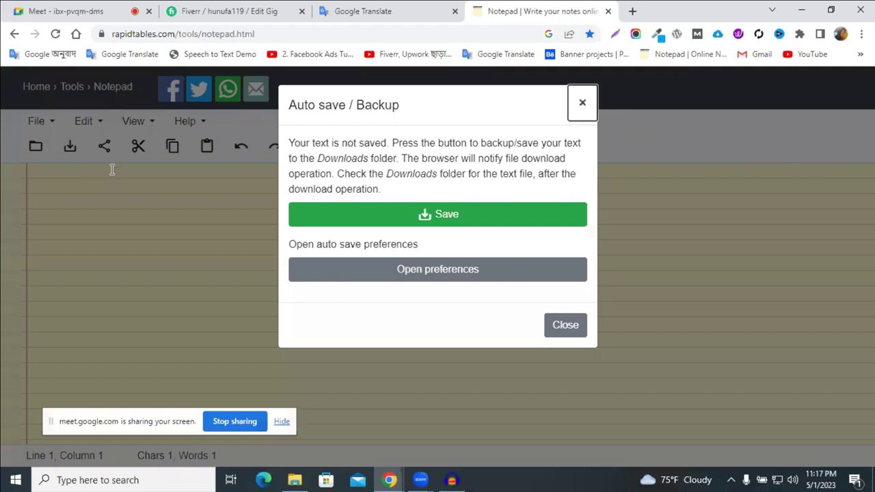
left_click(112, 169)
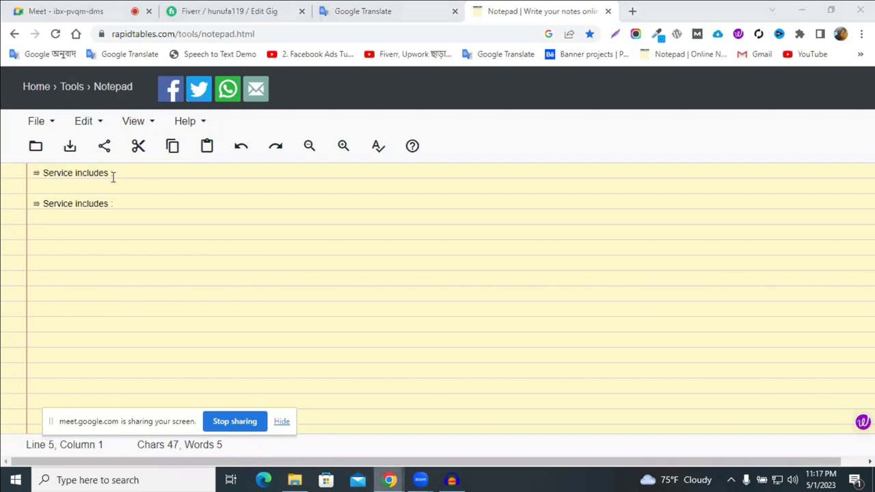
triple_click(50, 173)
key("Menu")
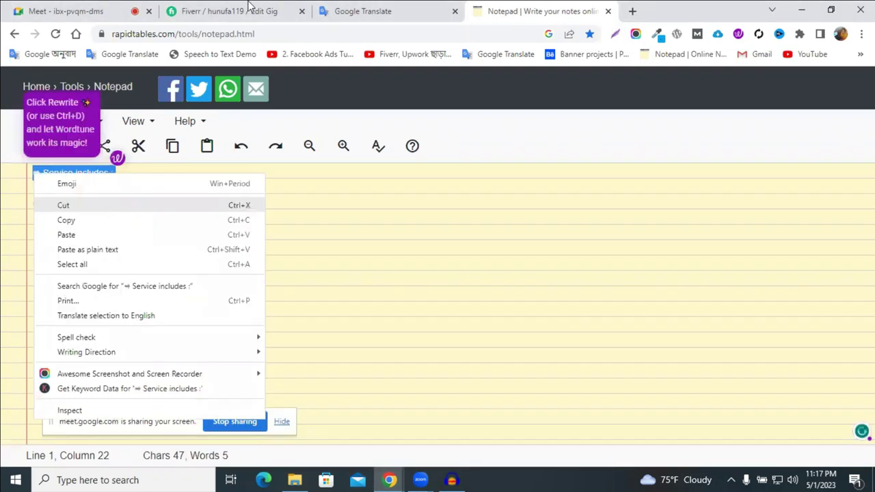
left_click(104, 205)
Step: Paste the "Service includes :" heading below the last paragraph of the Fiverr gig description and start a new line
key("ctrl+2")
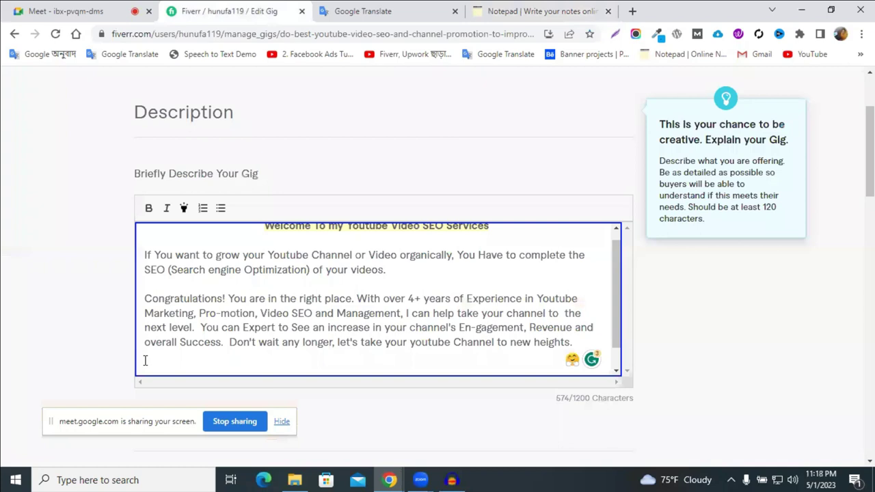
key("ctrl+v")
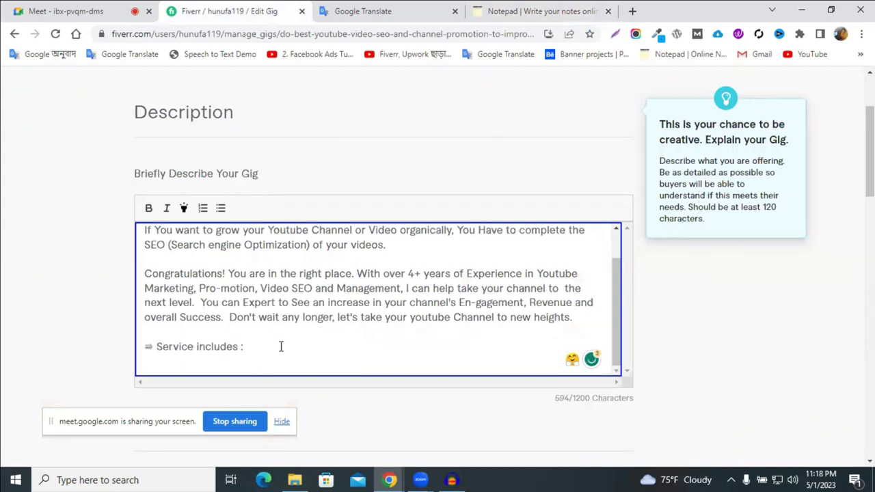
key("Return")
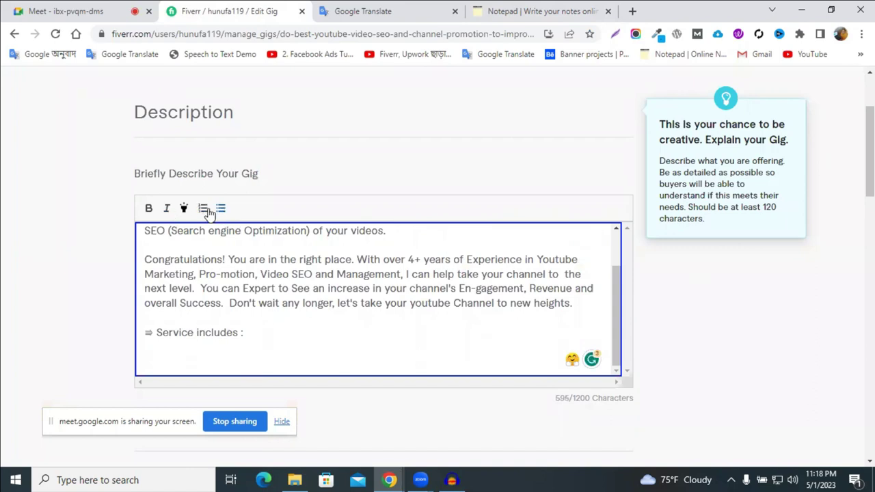
Step: Start a bulleted list under "Service includes :" with the first item "Best SEO Friendly Titel"
left_click(220, 209)
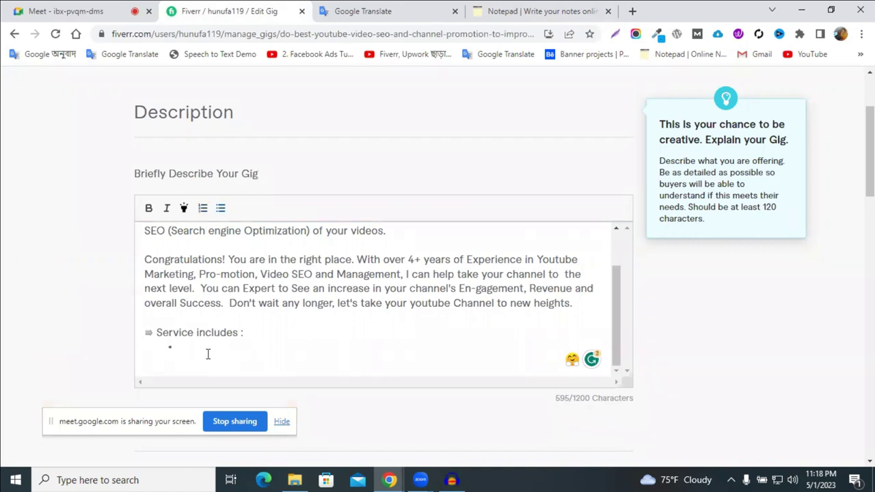
type("Bers")
key("BackSpace")
key("BackSpace")
type("st SEO Friendly")
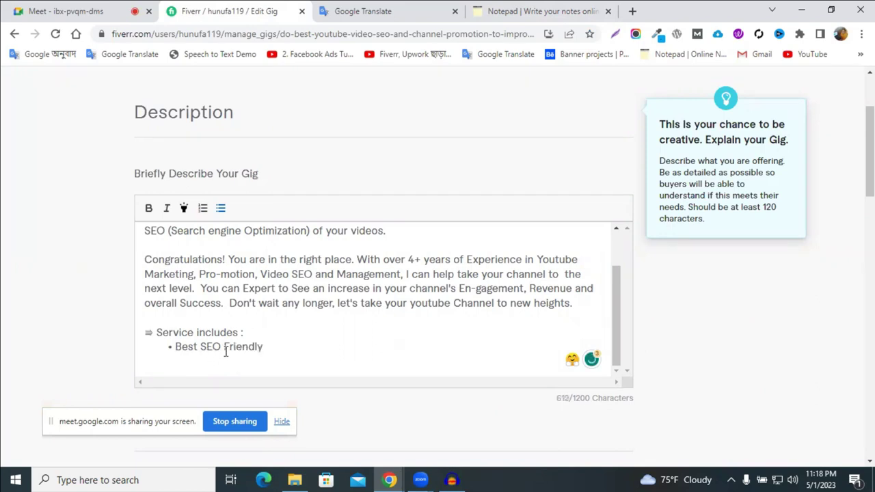
type(" Titek")
key("BackSpace")
type("l")
Step: Begin a second bullet with "Strong SEO" and accept the suggested hyphenation "SEO-Friendly" in the first bullet
key("Return")
type("Strong ")
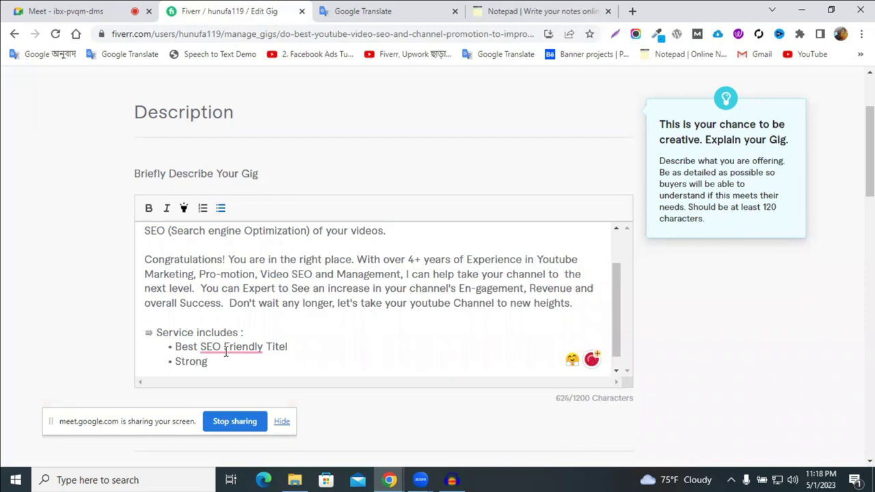
type("SEO")
left_click(233, 346)
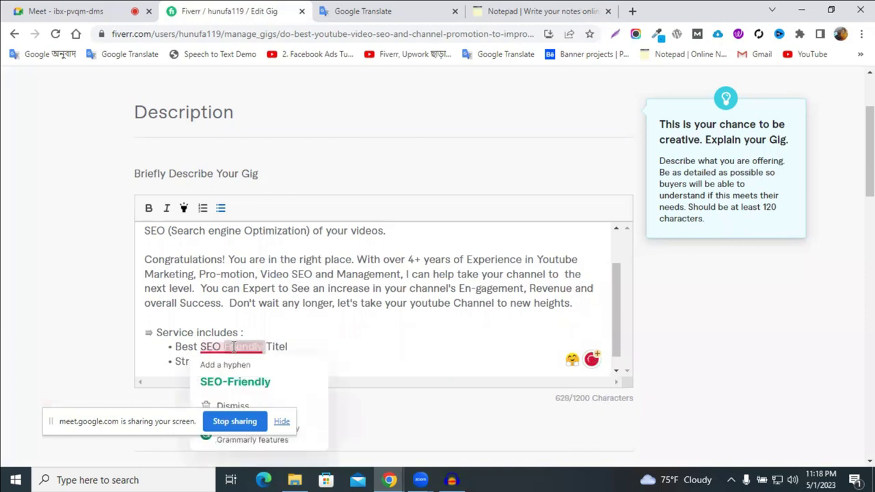
left_click(235, 381)
Step: Copy "SEO-Friendly" from the first bullet to replace "SEO" in the second, and complete that bullet with "Description"
left_click_drag(200, 347, 267, 347)
left_click(239, 362)
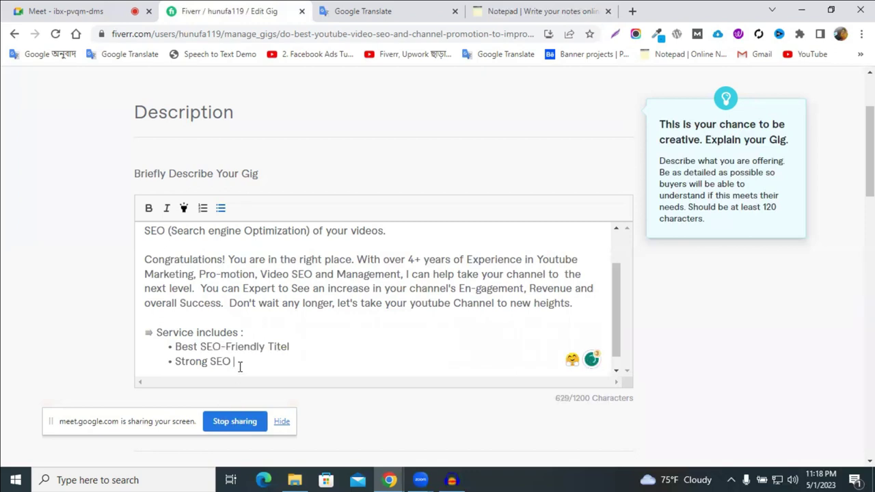
left_click(240, 368)
key("ctrl+v")
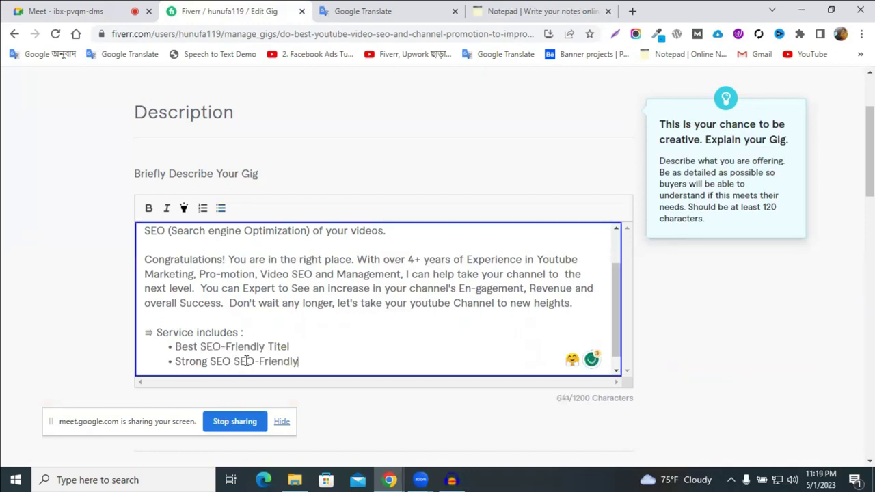
left_click_drag(233, 361, 210, 361)
key("BackSpace")
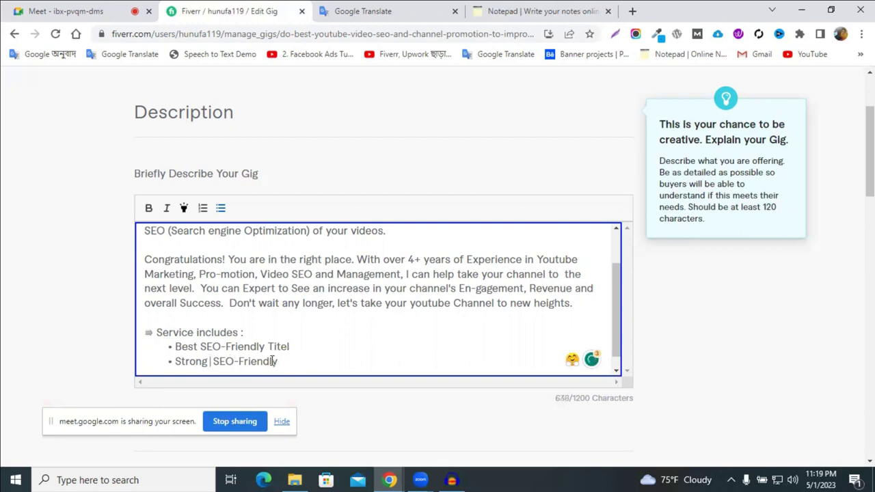
type("Description")
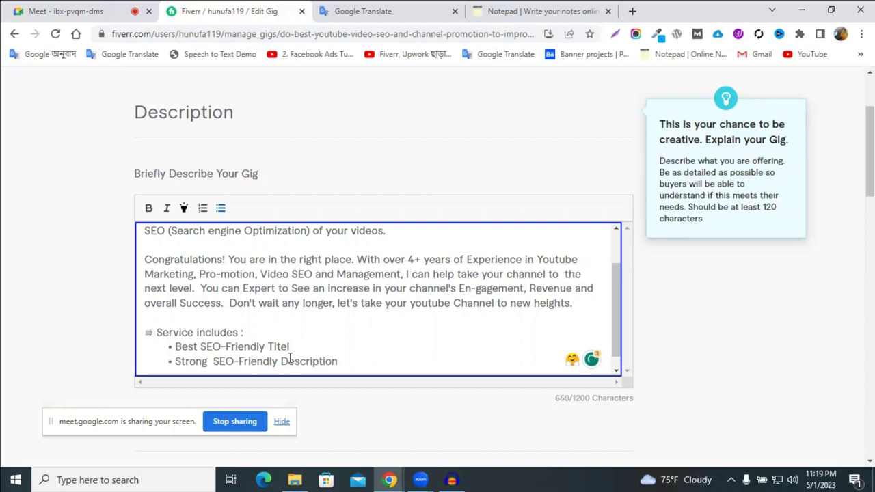
Step: Add a third bullet reading "Right Keyword & Hastag" to the service list
key("Return")
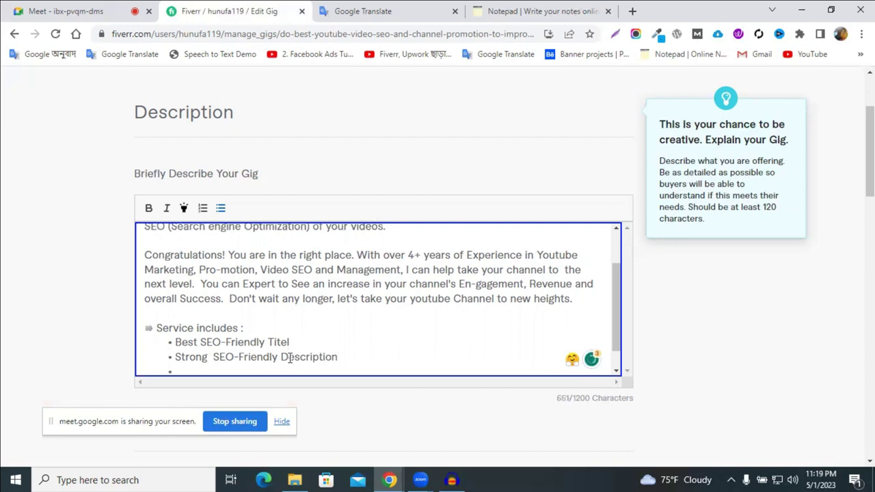
type("Right ")
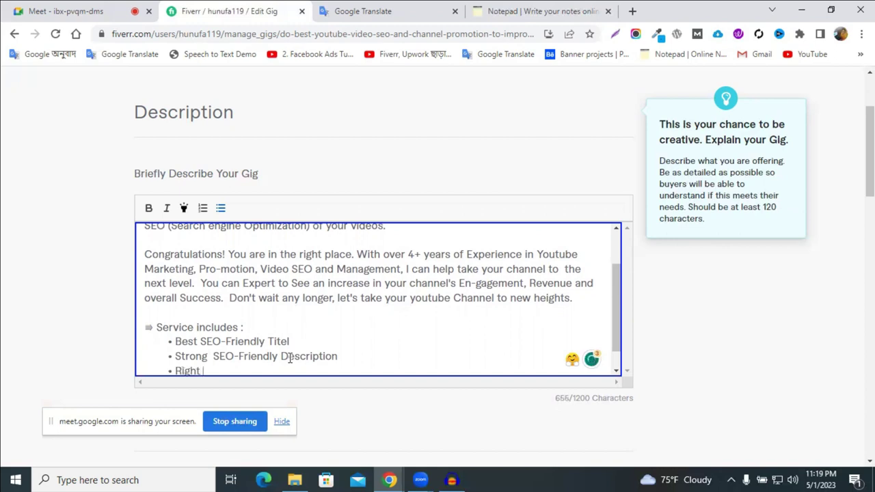
type("Keyword & Hastag")
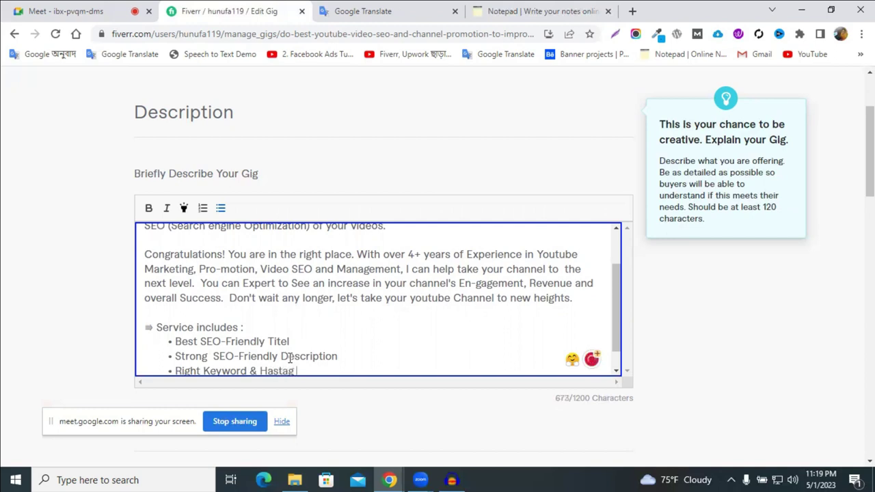
Step: Complete the third bullet with "Research" and correct the spelling of "Hastag" to "Hashtag"
type(" Research")
scroll(370, 366, "down", 1)
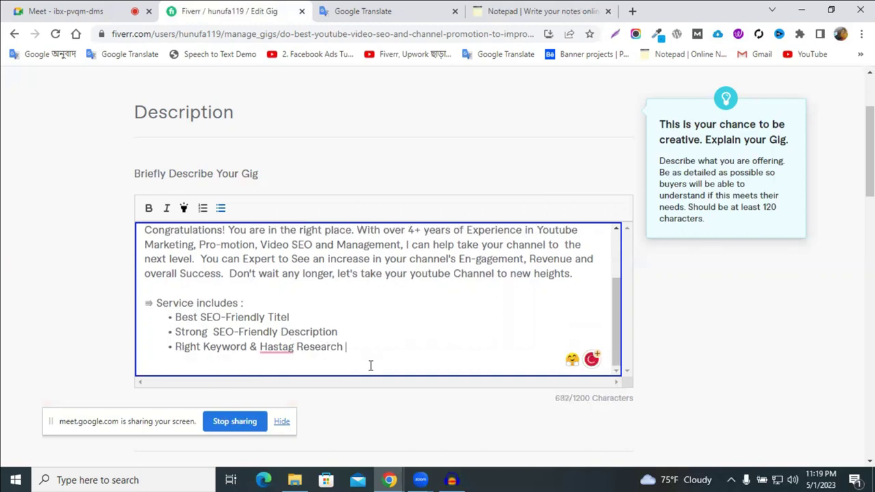
mouse_move(283, 349)
left_click(279, 260)
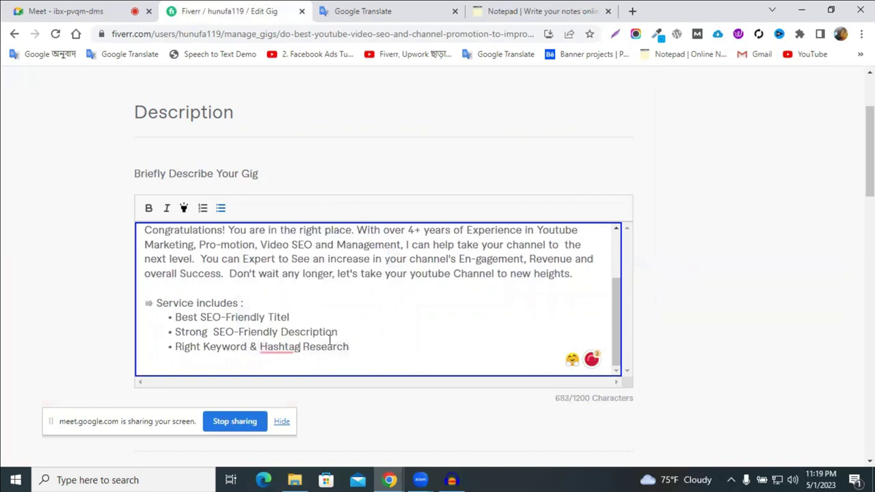
left_click(365, 349)
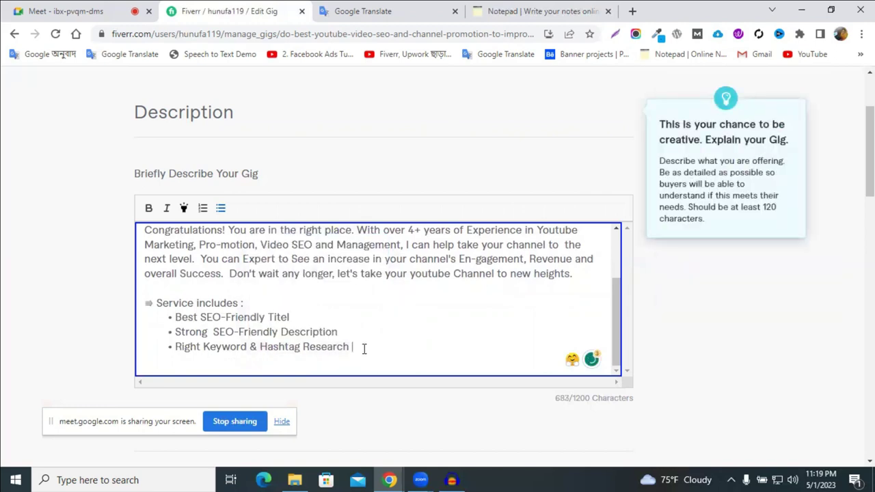
Step: Start a fourth bullet and copy "Improvement of video SE0 score" from the competing gig's service list into the online notepad
key("Return")
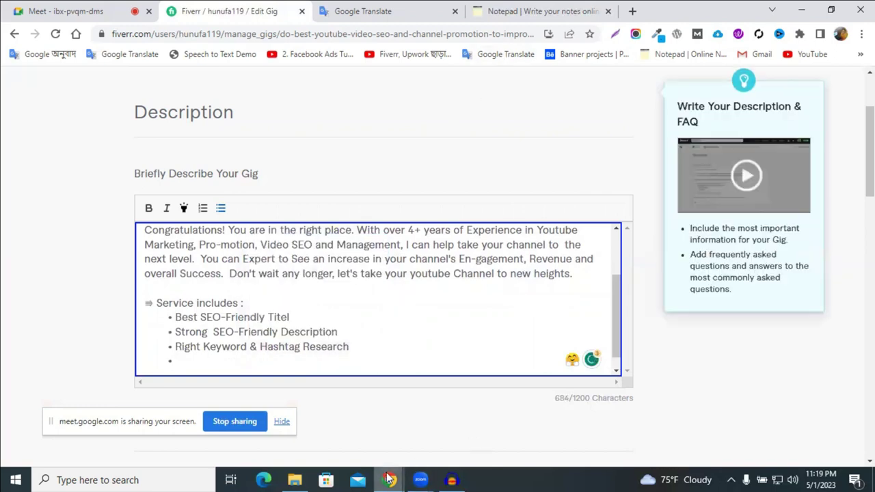
mouse_move(389, 480)
left_click(521, 430)
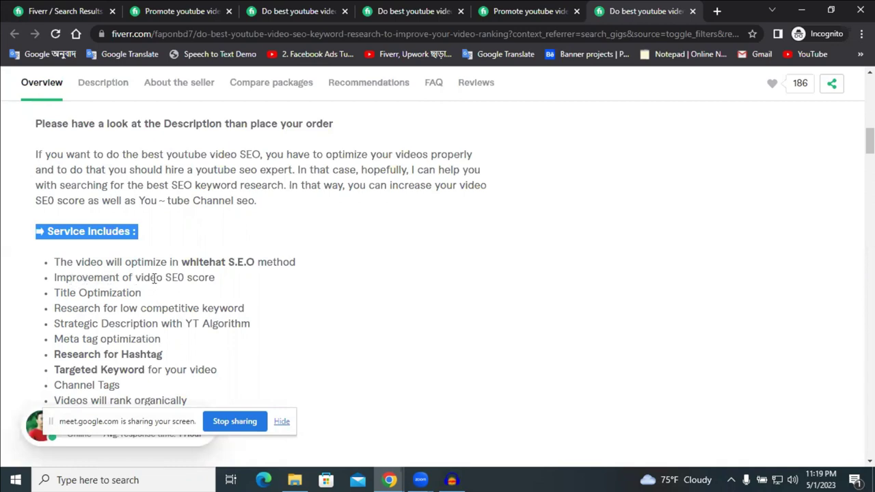
left_click_drag(216, 277, 55, 276)
key("ctrl+c")
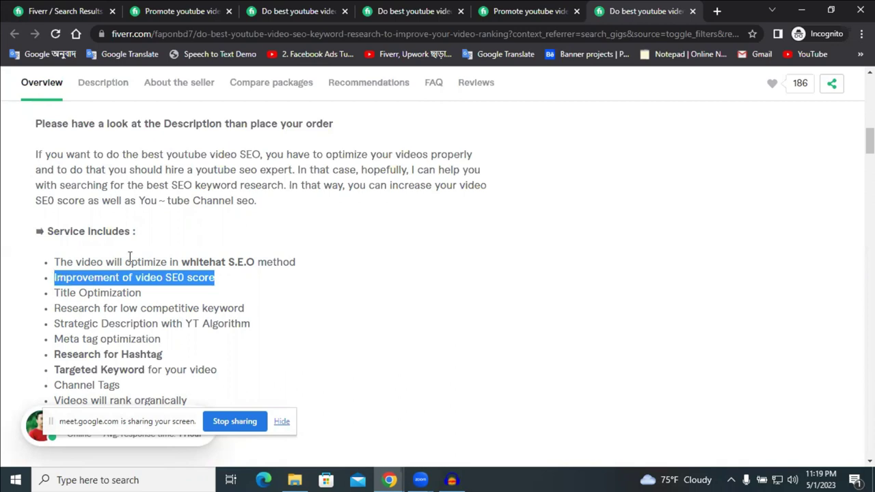
left_click(391, 480)
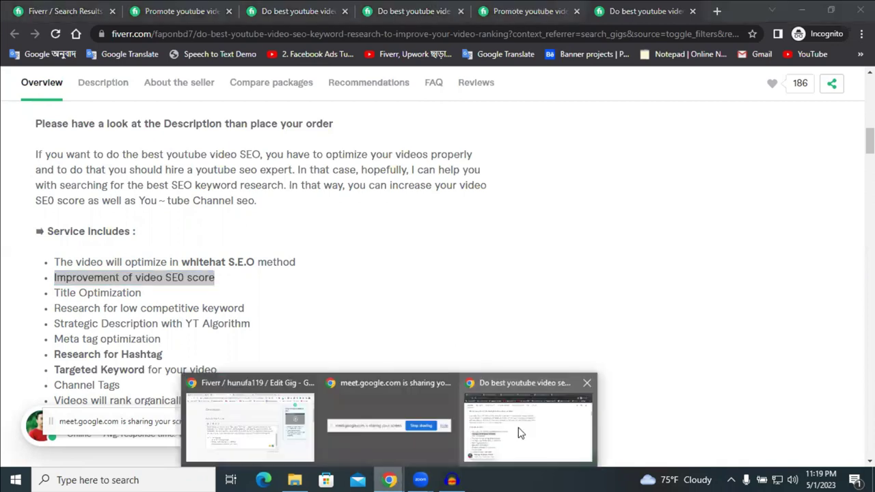
left_click(250, 418)
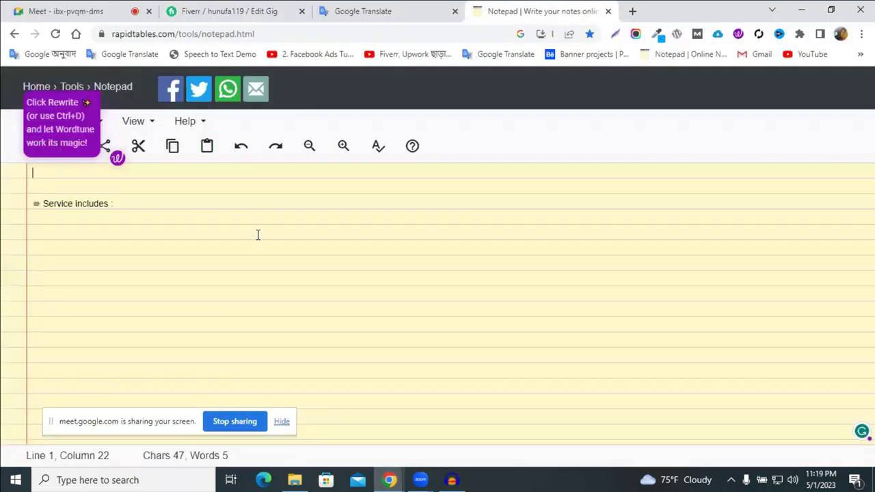
left_click(164, 211)
key("ctrl+v")
Step: Move the notepad line into the gig description as the fourth bullet and correct "SE0" to "SEO"
left_click_drag(174, 221, 35, 223)
right_click(32, 225)
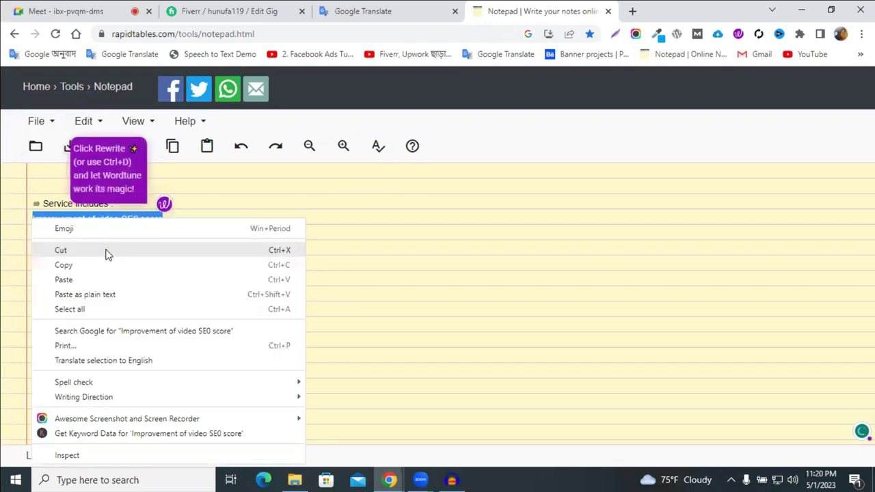
key("ctrl+x")
mouse_move(390, 480)
left_click(248, 447)
key("ctrl+2")
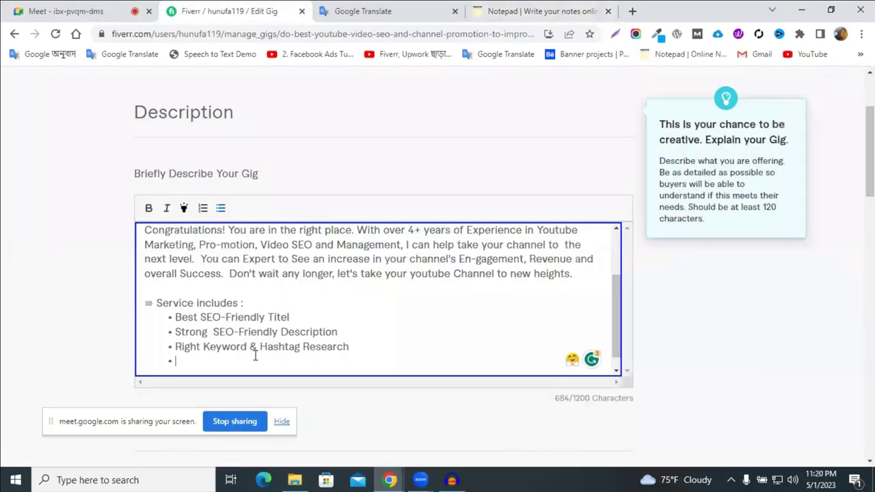
key("ctrl+v")
scroll(342, 364, "down", 1)
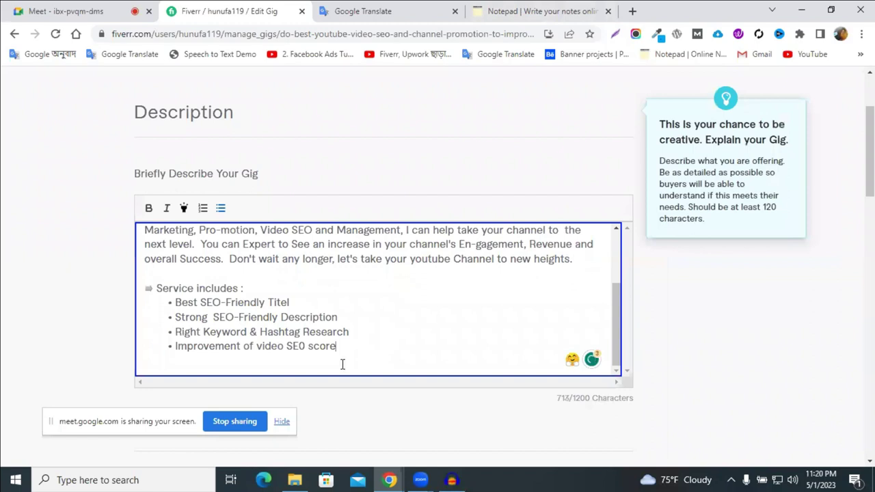
left_click(299, 346)
key("BackSpace")
type("O")
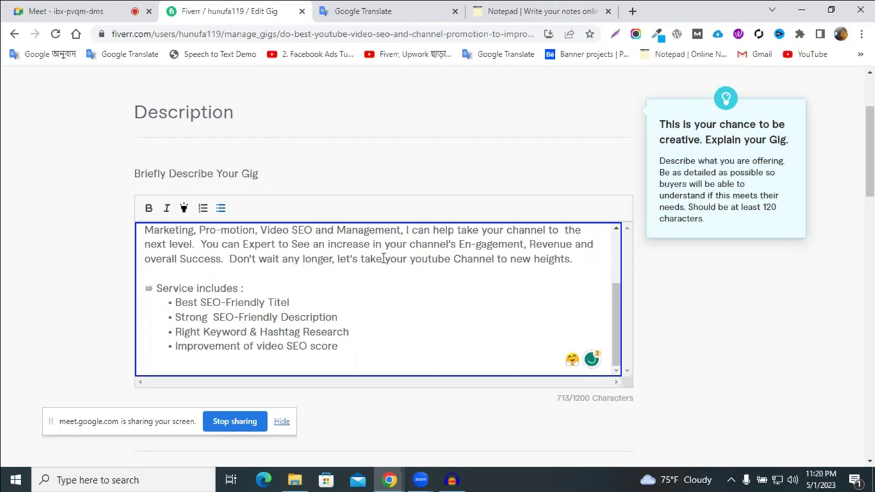
Step: Start a fifth bullet and copy "Channel Tags" from the competing gig's service list into the online notepad
left_click(355, 345)
key("Return")
left_click(389, 480)
left_click(260, 417)
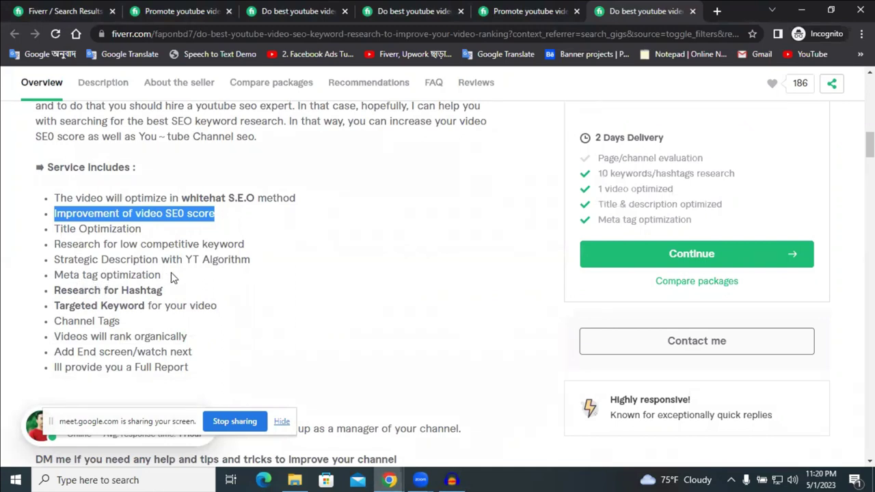
left_click_drag(142, 327, 57, 321)
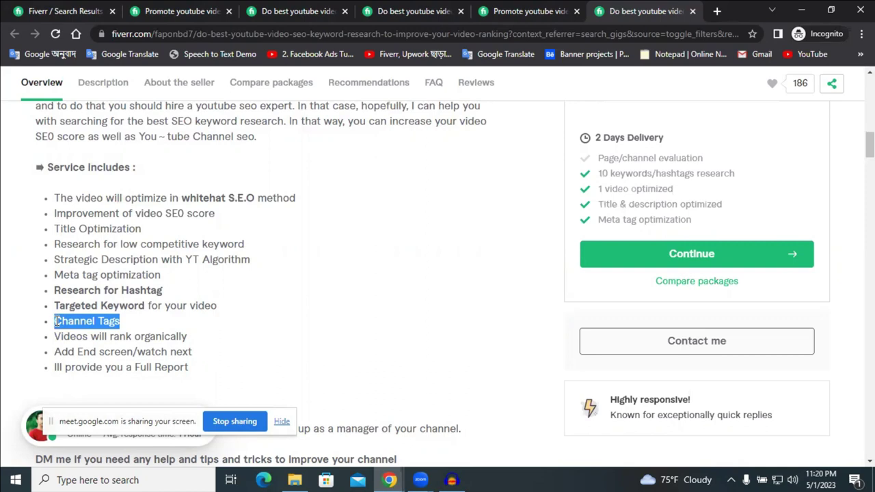
left_click(390, 480)
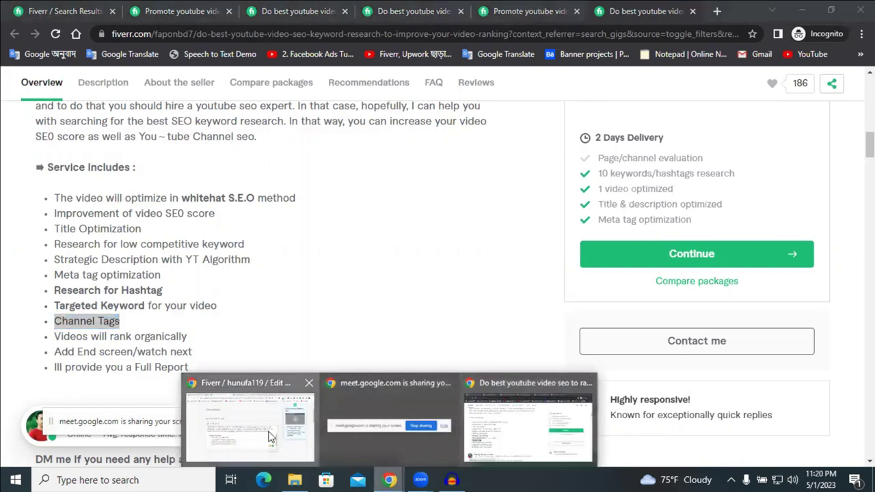
left_click(253, 420)
left_click(508, 8)
key("ctrl+v")
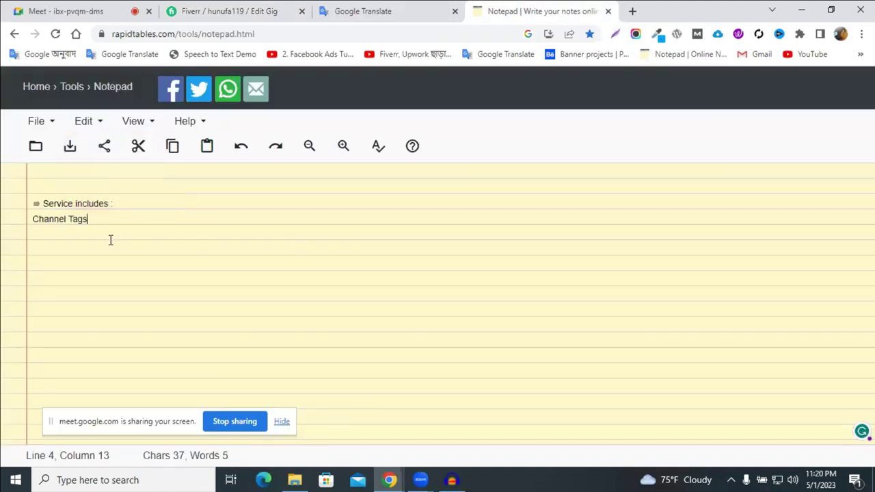
Step: Cut "Channel Tags" from the notepad and paste it as the fifth bullet in the gig description
triple_click(67, 217)
right_click(65, 225)
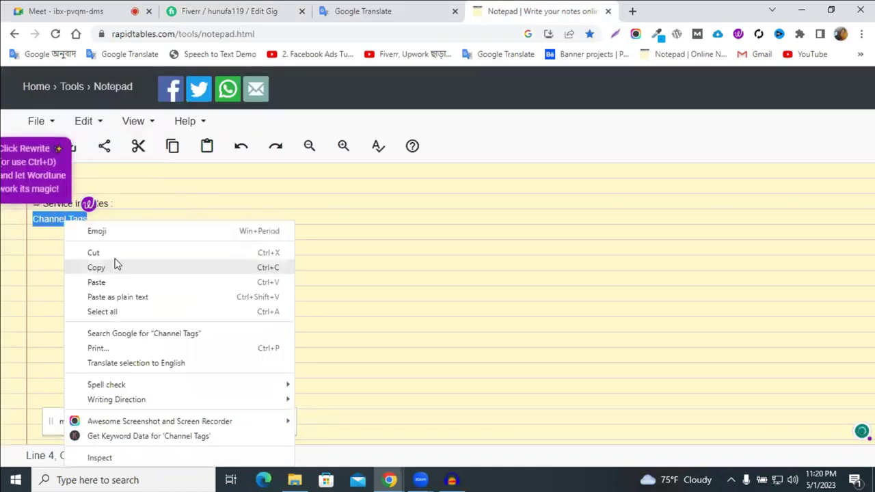
left_click(93, 252)
left_click(229, 11)
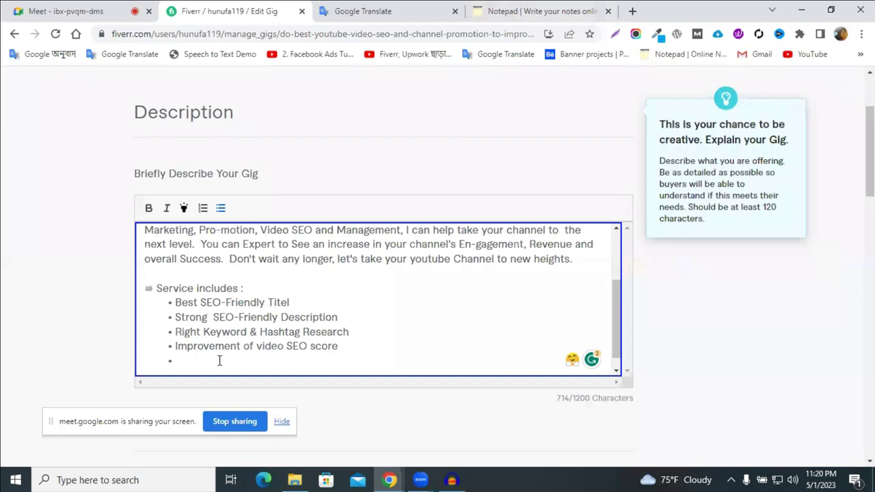
key("ctrl+v")
Step: Start a sixth bullet and copy "Videos will rank organically" from the competing gig's service list into the online notepad
key("Return")
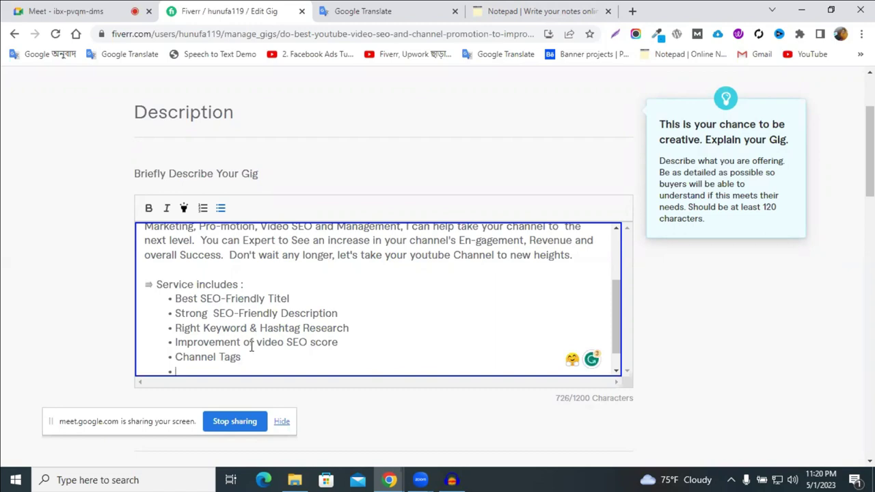
left_click(389, 480)
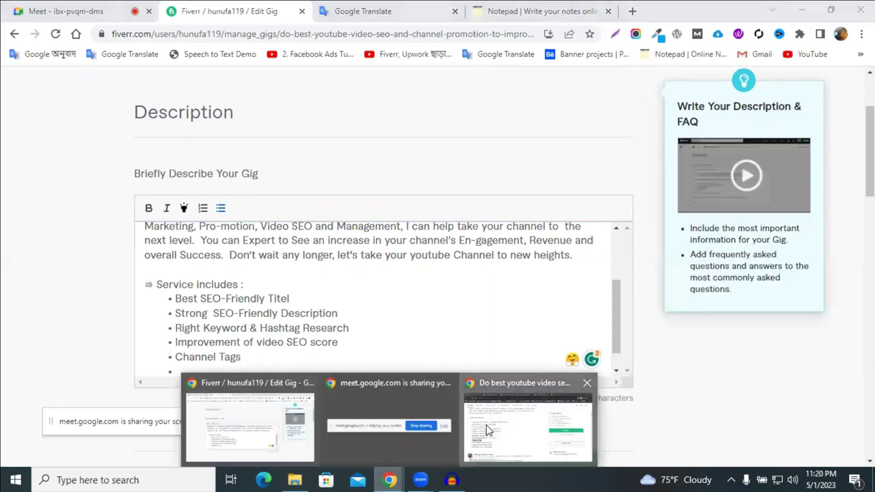
left_click(488, 430)
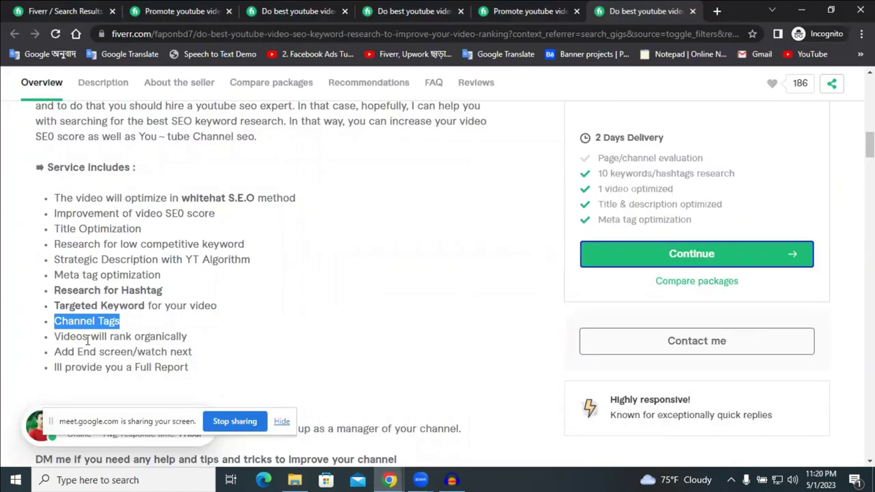
left_click(190, 340)
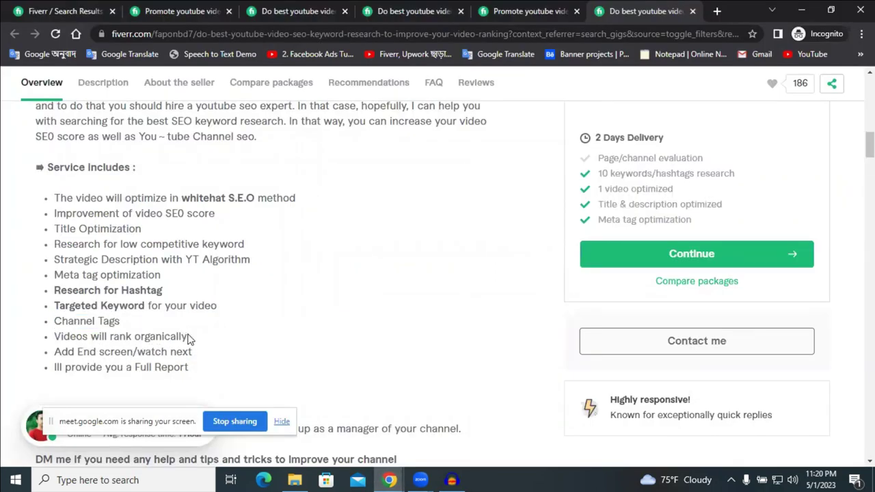
left_click_drag(190, 340, 55, 337)
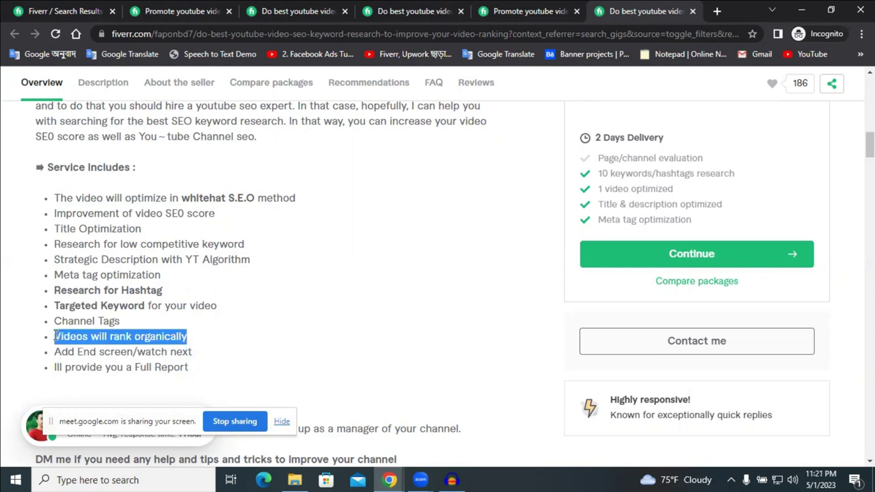
right_click(81, 340)
left_click(106, 339)
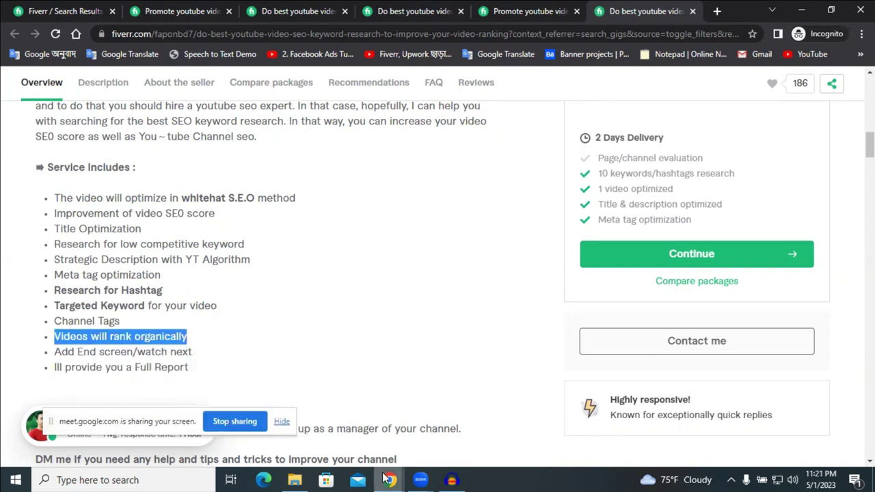
left_click(225, 383)
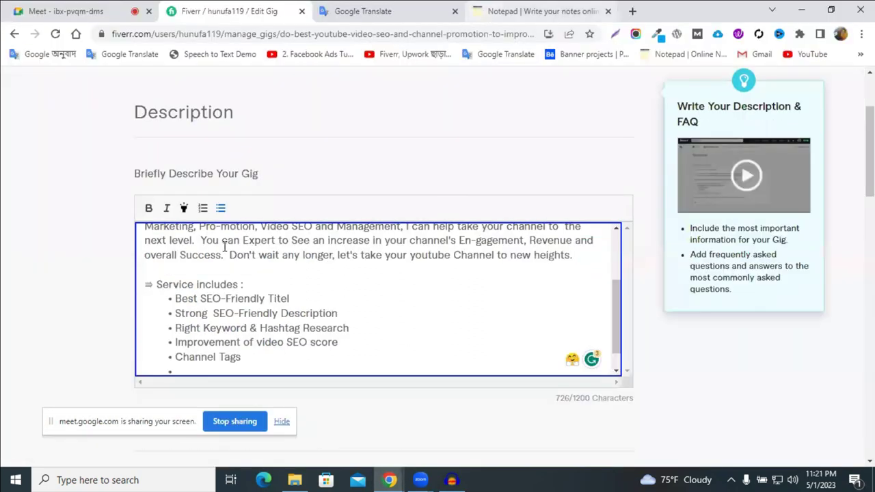
left_click(540, 11)
key("ctrl+v")
Step: Move "Videos will rank organically" from the notepad into the gig description, format it as a bullet, and remove the extra empty lines
triple_click(110, 216)
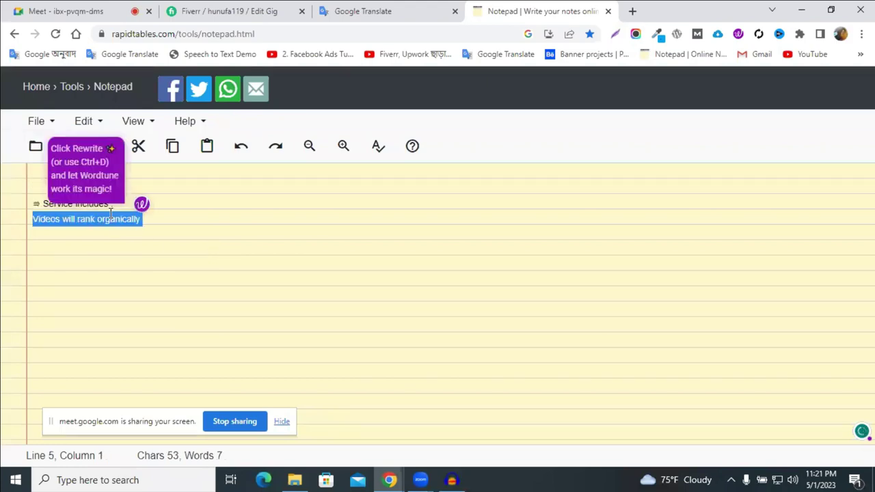
right_click(110, 215)
left_click(182, 245)
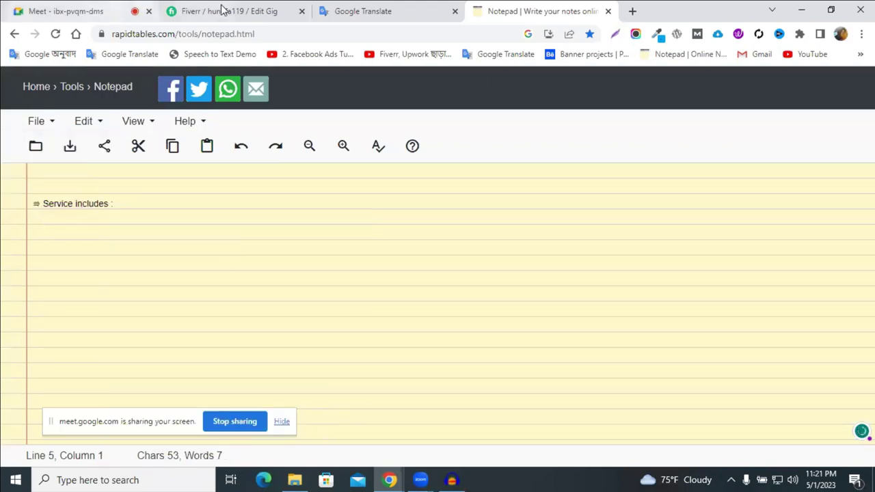
left_click(276, 11)
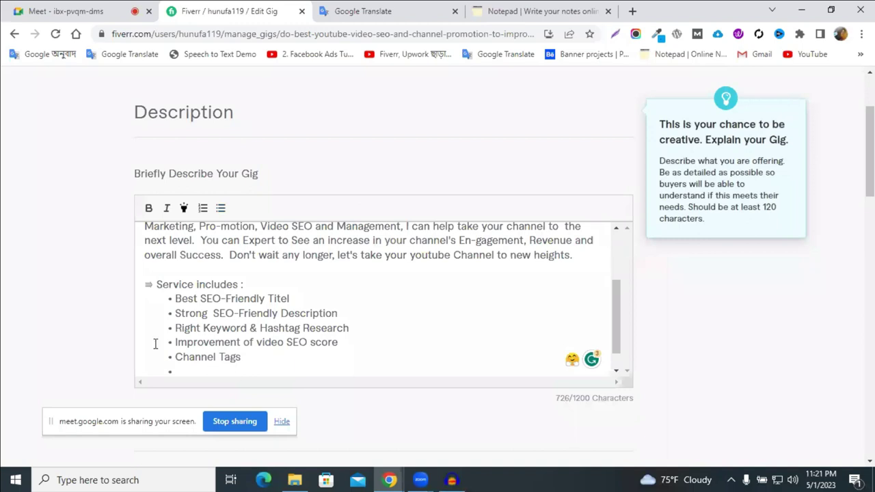
key("ctrl+v")
left_click(221, 207)
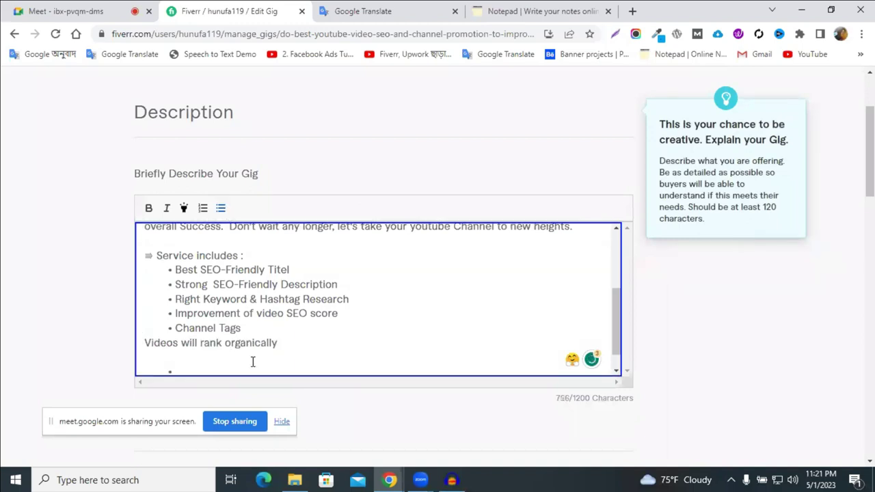
key("BackSpace")
key("BackSpace")
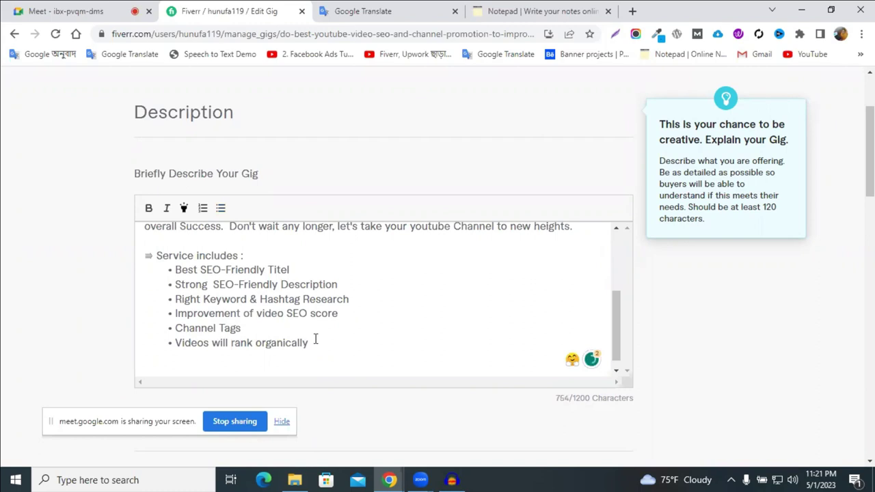
Step: Start another bullet, copy "Add End screen/watch next" from the competing gig into the online notepad, and replace "watch next" with "Card"
key("Return")
left_click(530, 9)
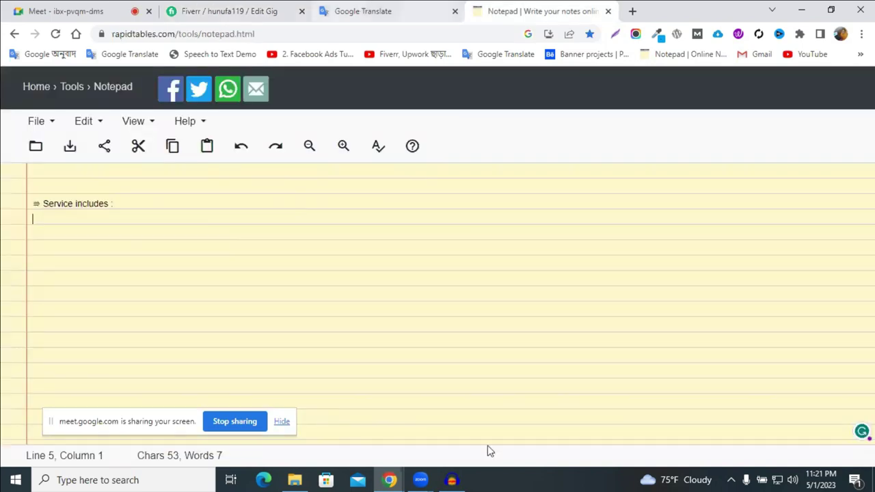
key("alt+Tab")
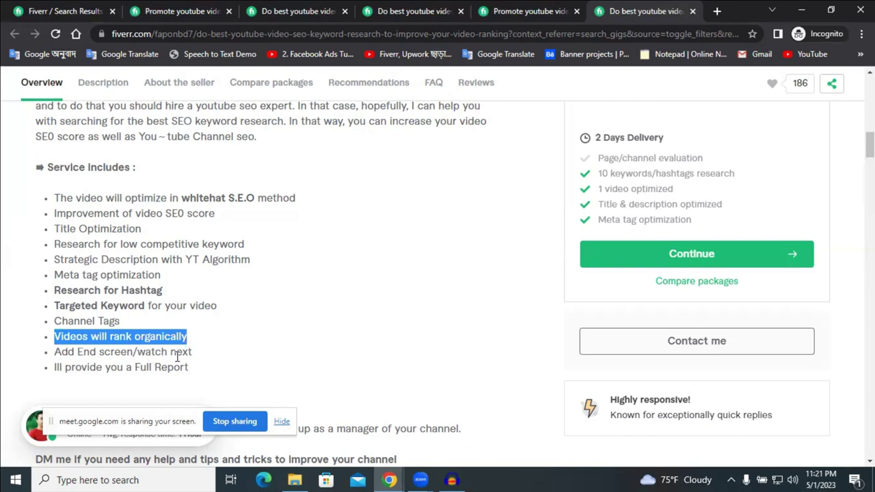
triple_click(139, 353)
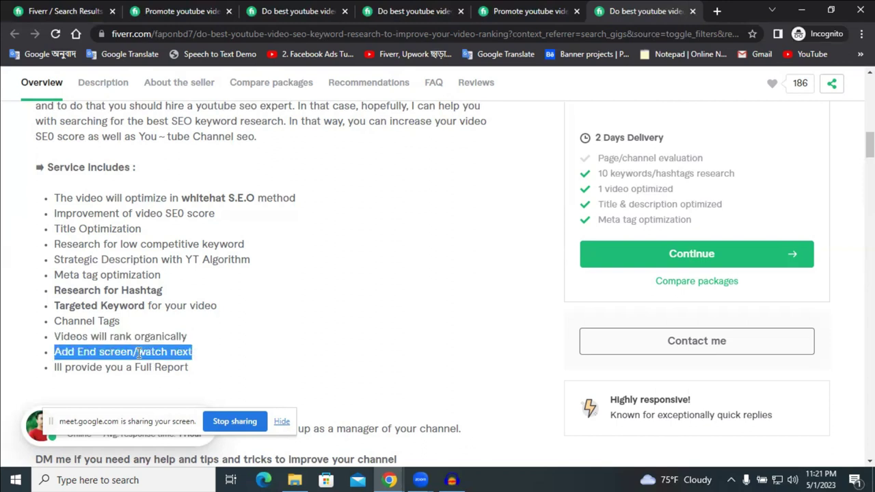
left_click(389, 480)
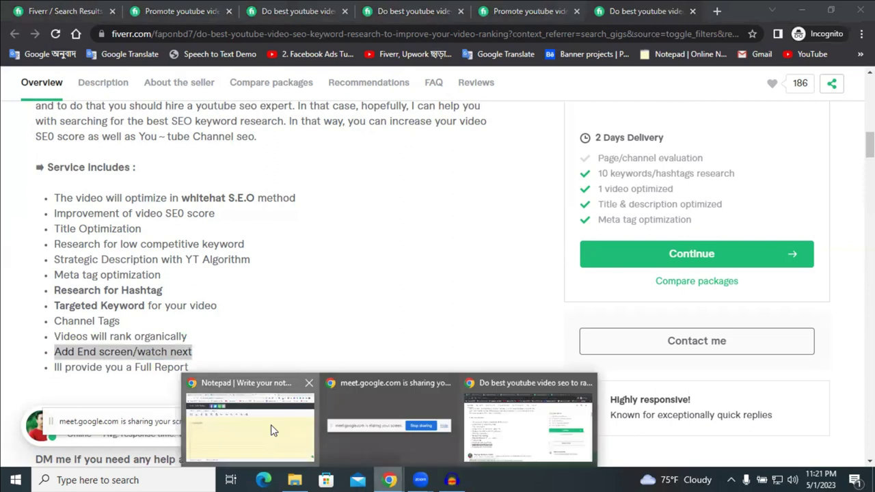
left_click(270, 430)
key("ctrl+v")
left_click_drag(142, 219, 101, 222)
type("Card")
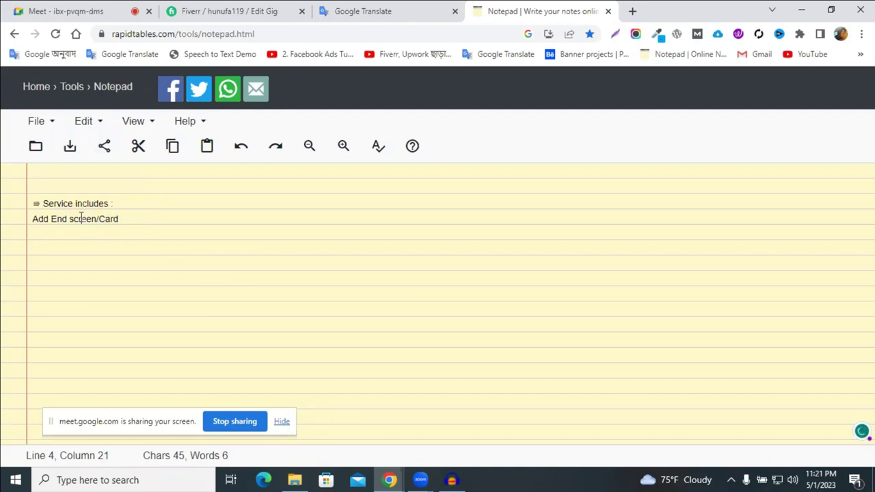
Step: Extend the notepad line to "Add End screen/Card screen" and cut it
double_click(87, 219)
left_click(164, 227)
key("ctrl+v")
triple_click(125, 221)
right_click(124, 220)
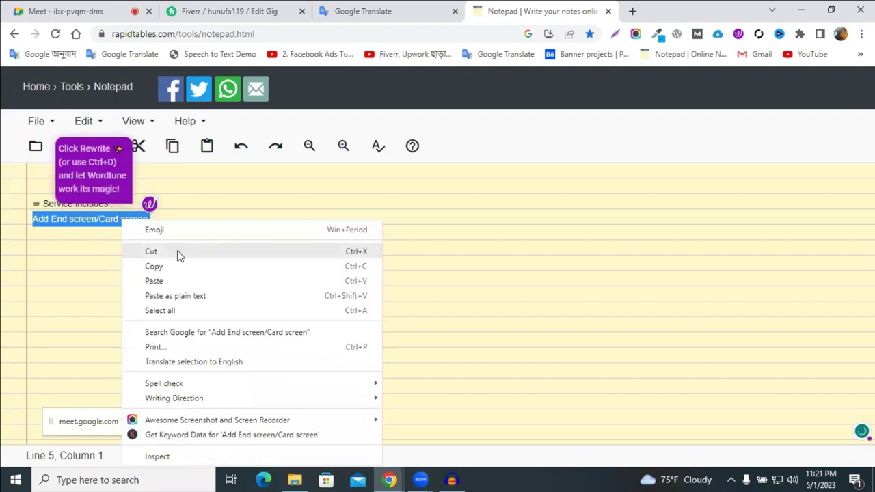
left_click(178, 255)
Step: Paste "Add End screen/Card screen" into the gig description as the seventh bullet and tidy the empty lines below into one new bullet
key("ctrl+shift+Tab")
key("ctrl+shift+Tab")
key("ctrl+v")
left_click(144, 343)
left_click(220, 208)
left_click(177, 359)
key("BackSpace")
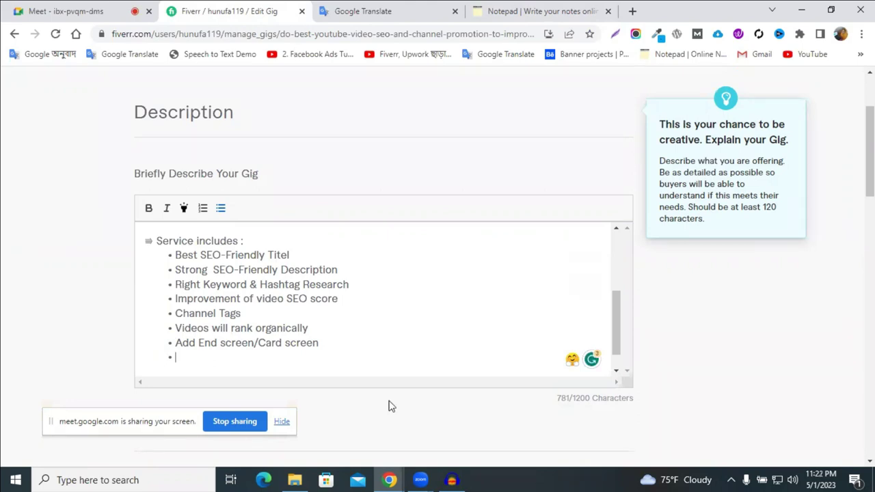
Step: Check the competing gig's service list, then add "Get more Tra-ffice" as the eighth bullet of the gig description
key("alt+Tab")
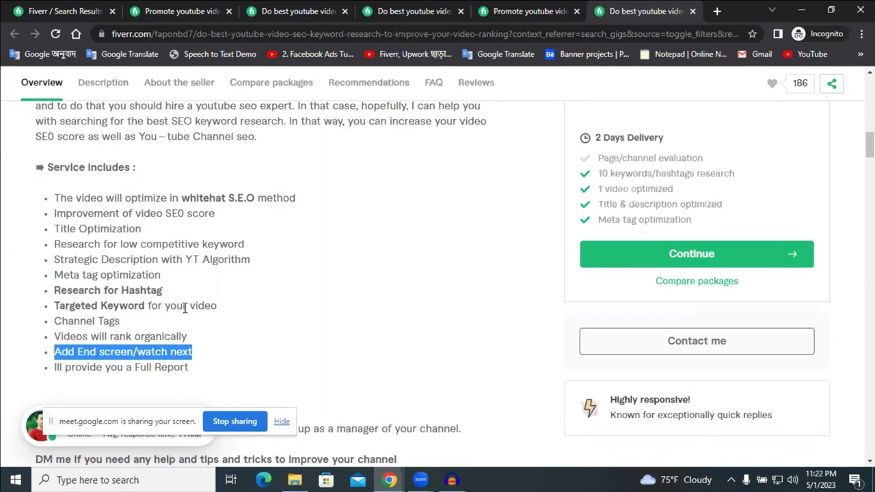
left_click(389, 480)
left_click(258, 432)
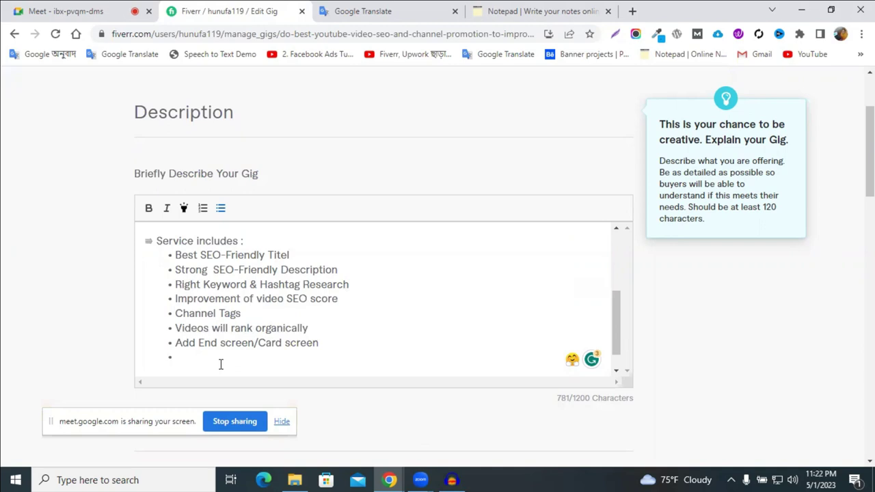
type("Get more Trafi")
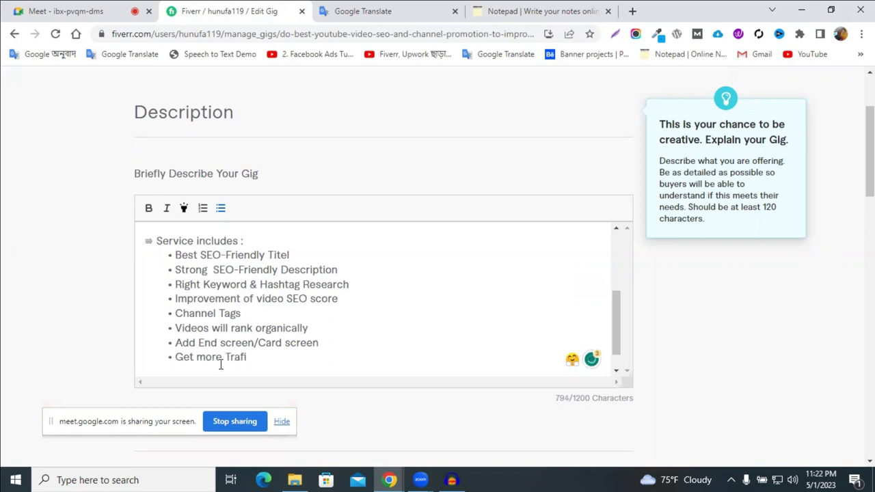
key("BackSpace")
type("fice")
type("-")
scroll(318, 354, "down", 1)
key("Return")
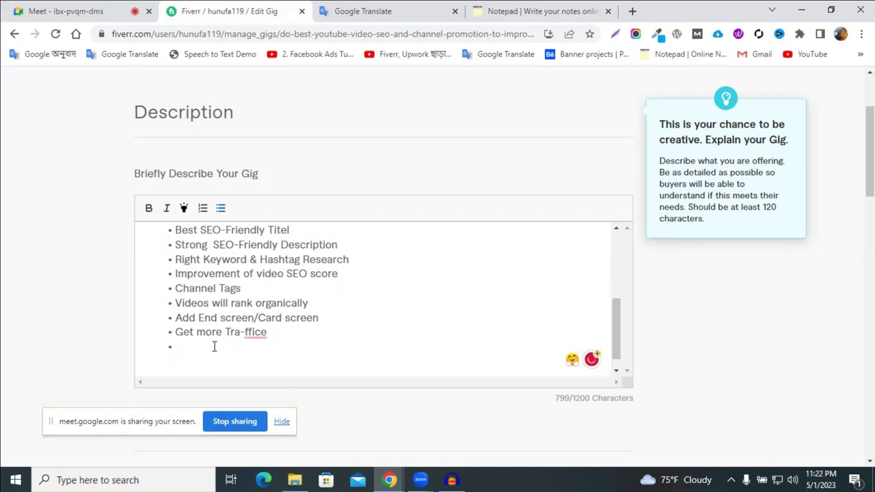
Step: Write "Pr0motion & Marketing video" as the ninth bullet, spelled with a zero, and start another bullet
type("P")
type("Y")
key("BackSpace")
type("Promotion")
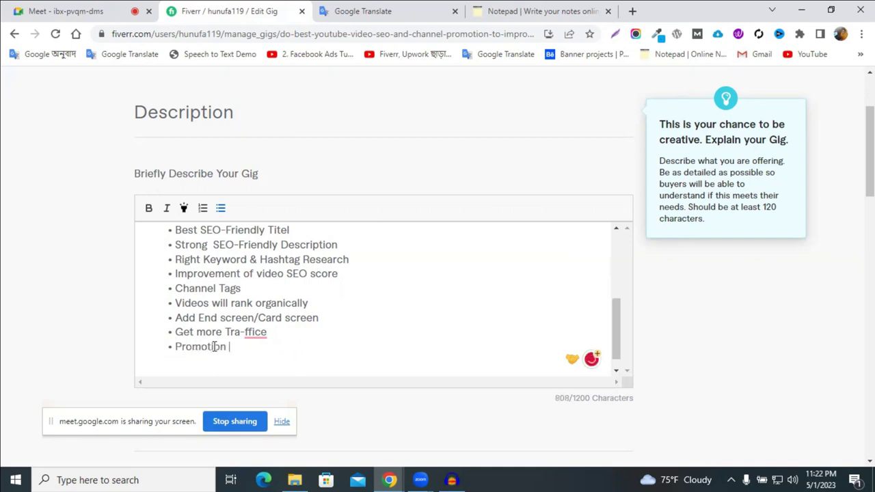
type(" & Marketing")
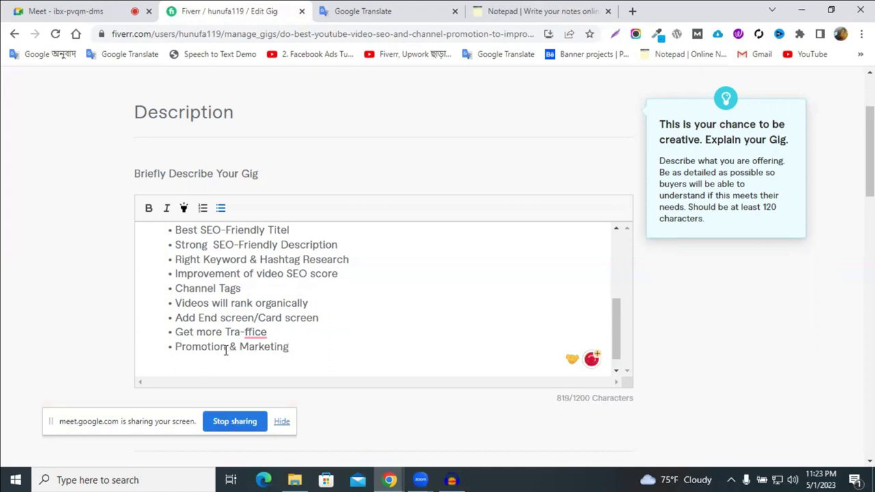
left_click(186, 347)
key("Delete")
type("0")
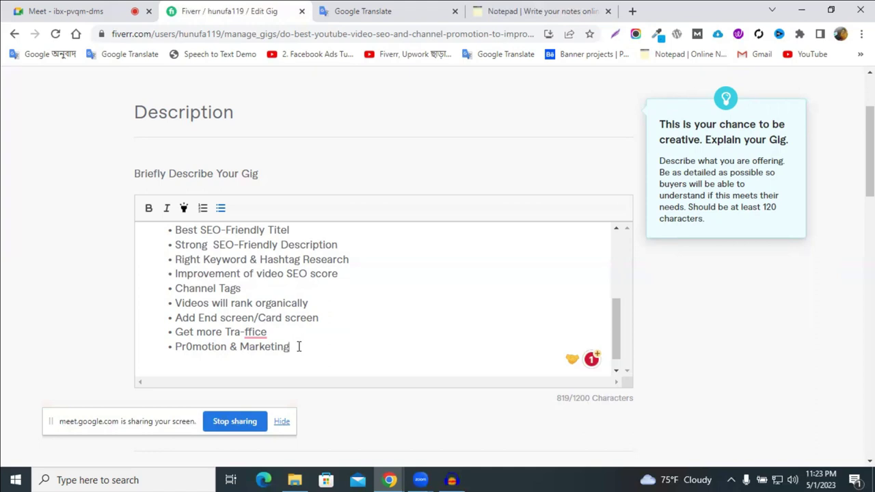
type("video")
key("Return")
scroll(289, 297, "up", 2)
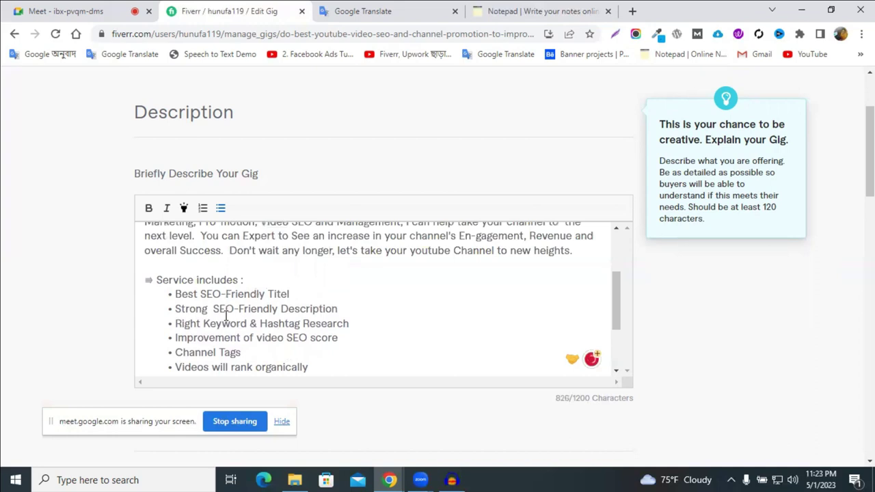
scroll(205, 359, "down", 2)
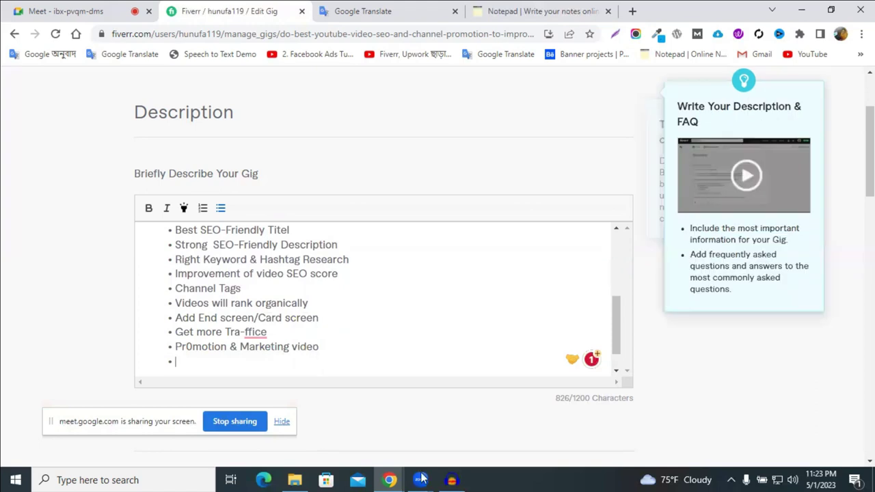
Step: Copy "Ill provide you a Full Report" from the competing gig's service list into the online notepad
key("alt+Tab")
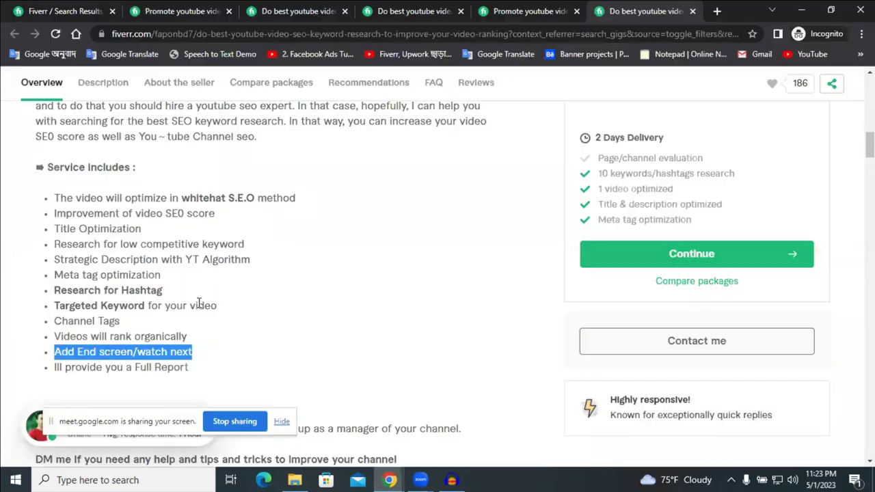
double_click(115, 353)
triple_click(115, 353)
right_click(114, 357)
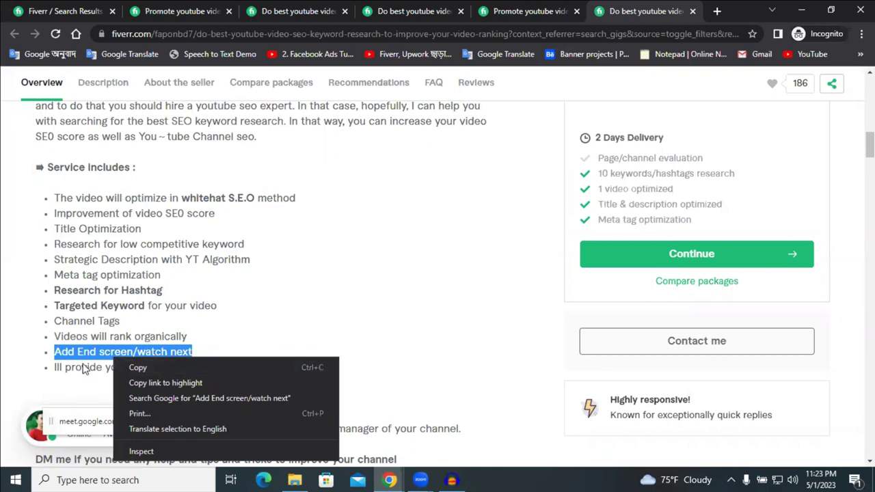
triple_click(84, 369)
right_click(84, 369)
left_click(148, 269)
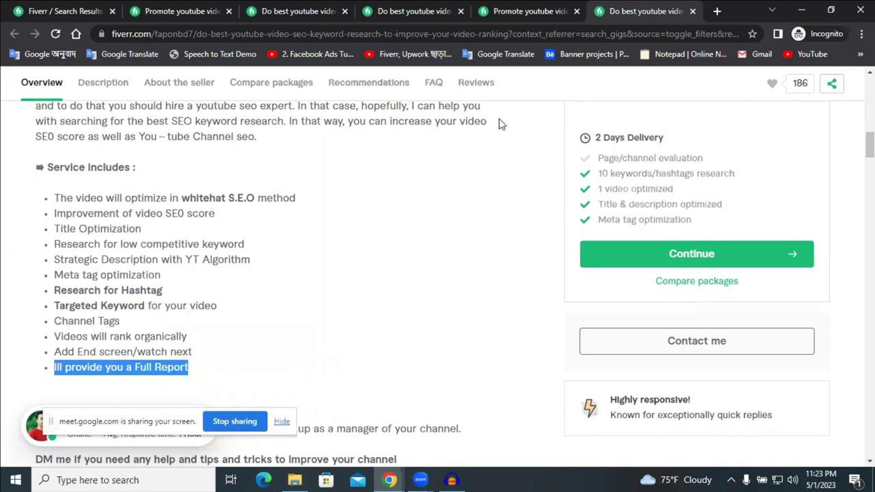
left_click(389, 480)
left_click(287, 434)
left_click(362, 10)
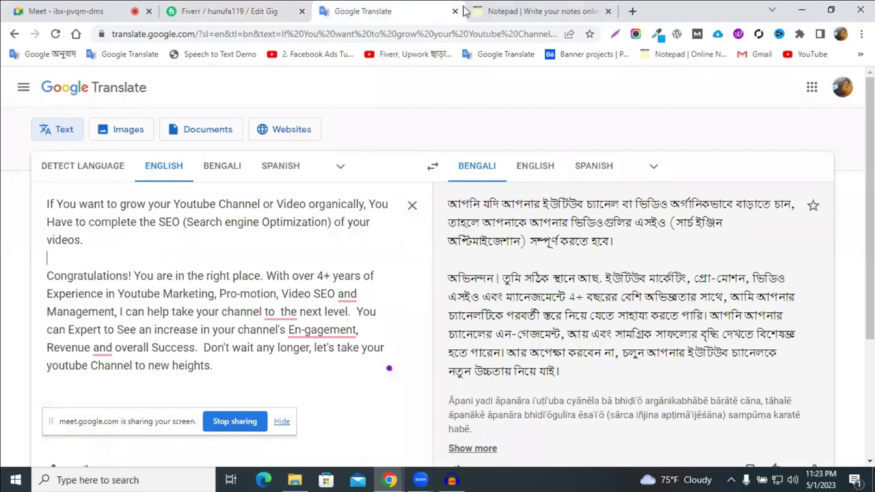
left_click(520, 11)
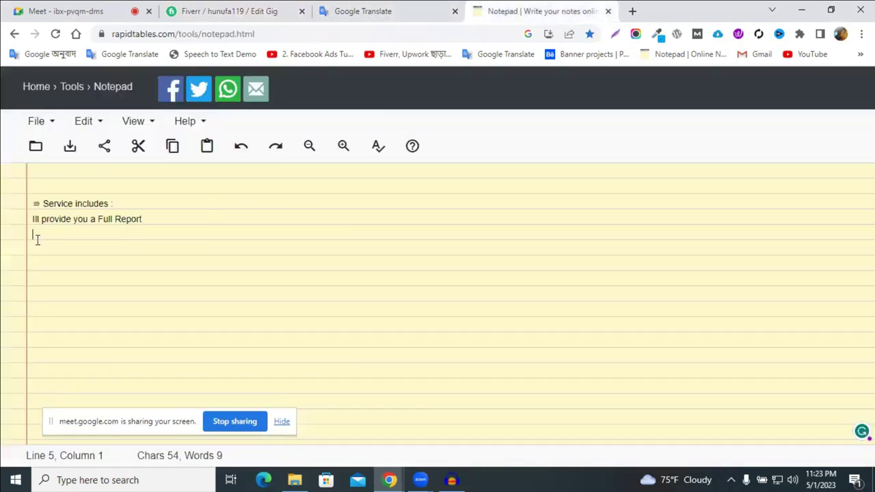
Step: Move "Ill provide you a Full Report" from the notepad into the gig description as the last bullet and remove the leftover empty bullet
triple_click(92, 220)
right_click(108, 224)
left_click(143, 254)
mouse_move(390, 480)
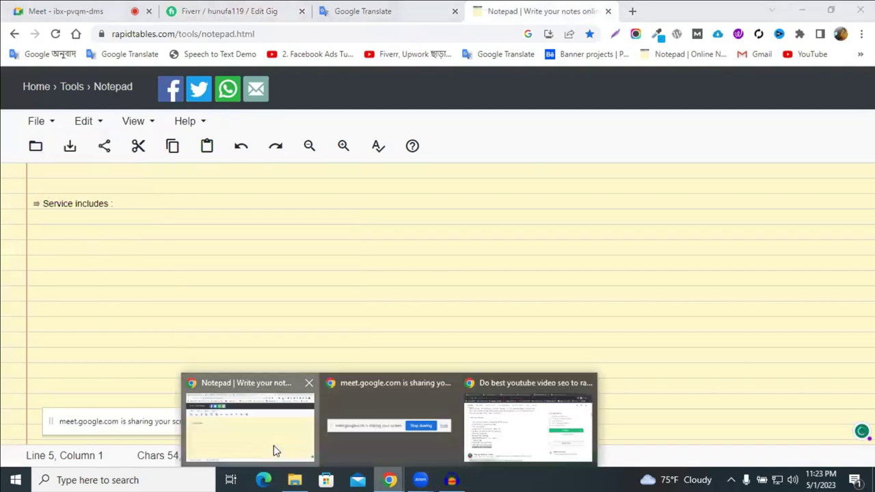
left_click(274, 445)
left_click(226, 9)
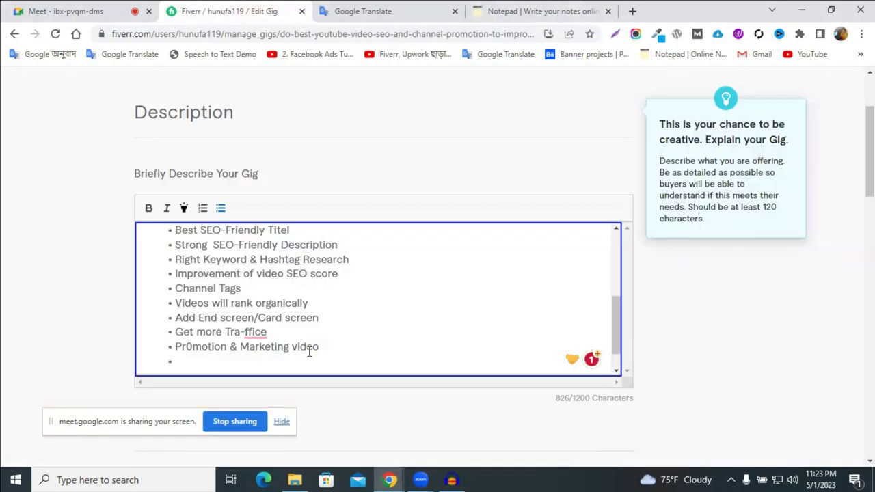
key("ctrl+v")
left_click(145, 342)
left_click(219, 208)
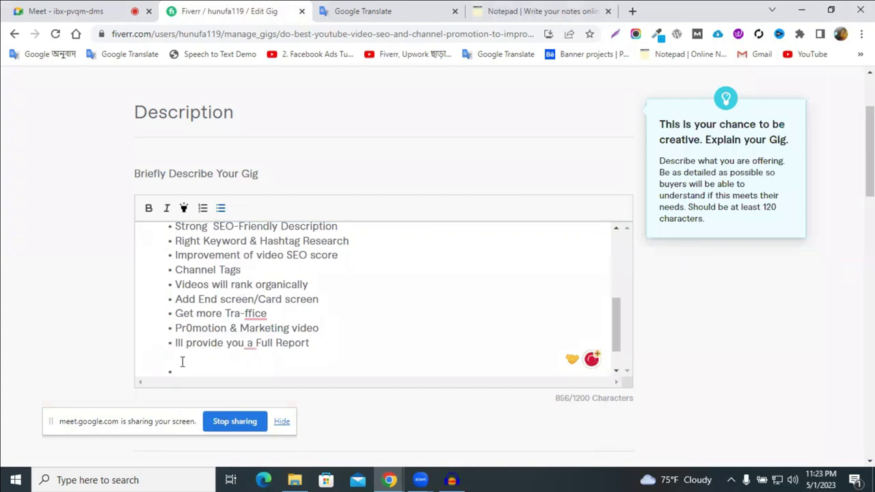
key("BackSpace")
scroll(313, 324, "up", 1)
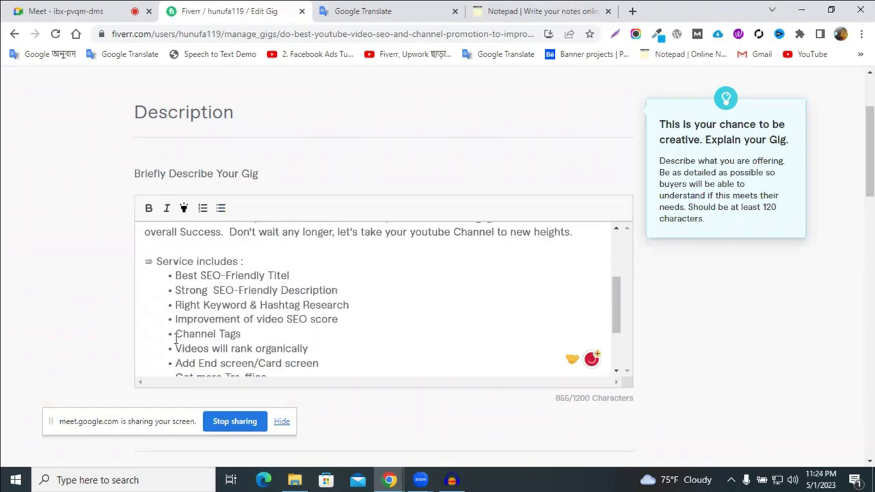
scroll(174, 338, "down", 1)
Step: Correct the last bullet to "I will provide you a Full Report" and leave blank lines below the list
mouse_move(176, 341)
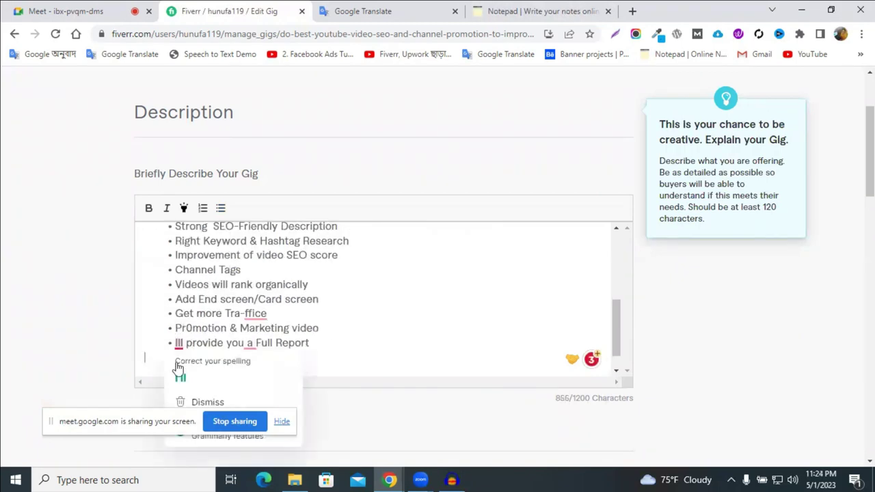
left_click(172, 339)
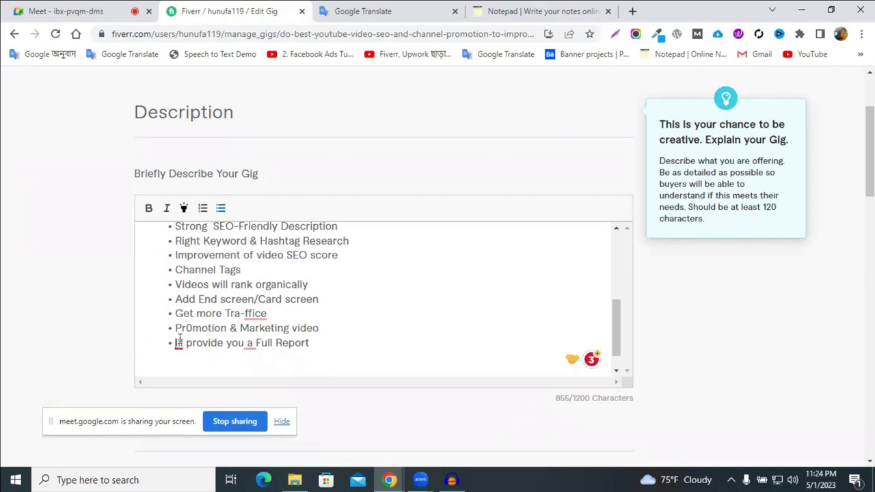
left_click(179, 343)
type("'")
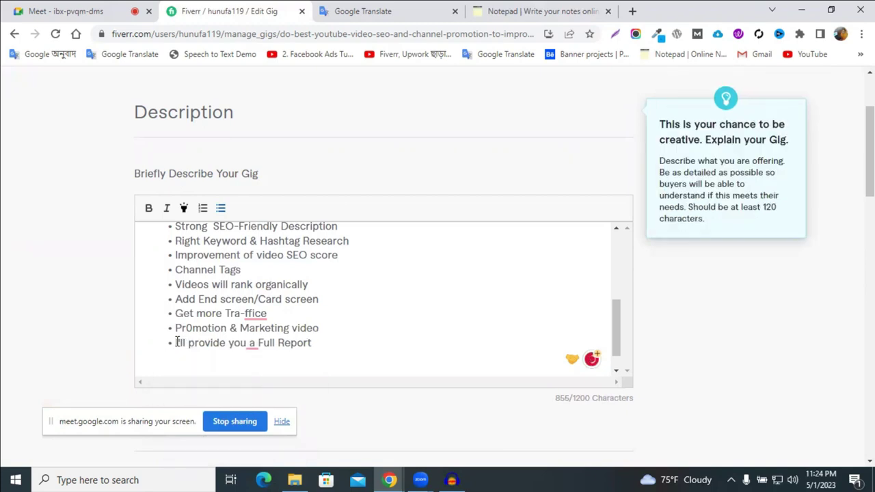
left_click(187, 342)
left_click(181, 343)
type("wi")
double_click(186, 343)
type("I will")
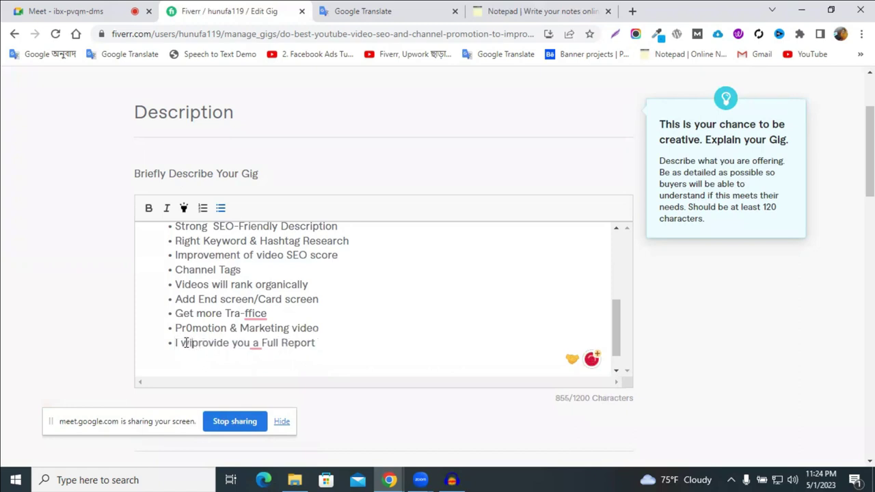
scroll(212, 348, "down", 1)
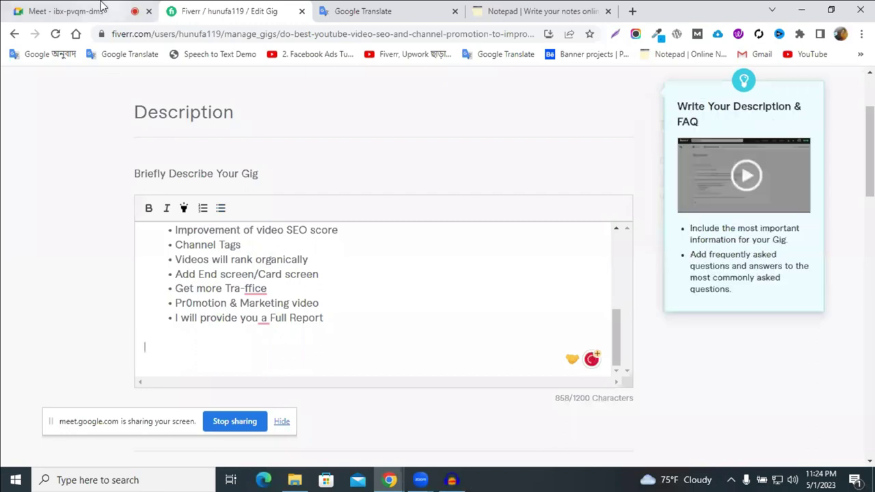
Step: Check the call time limit notice in Google Meet and return to the gig description
left_click(76, 11)
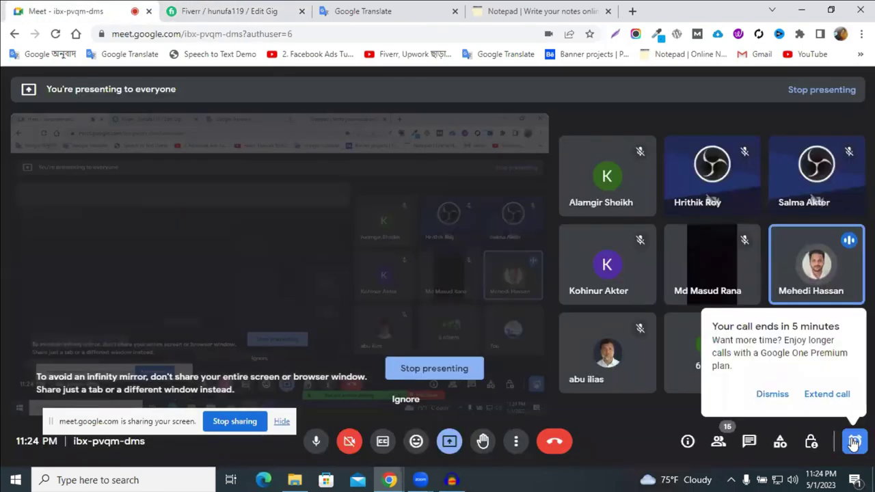
left_click(854, 443)
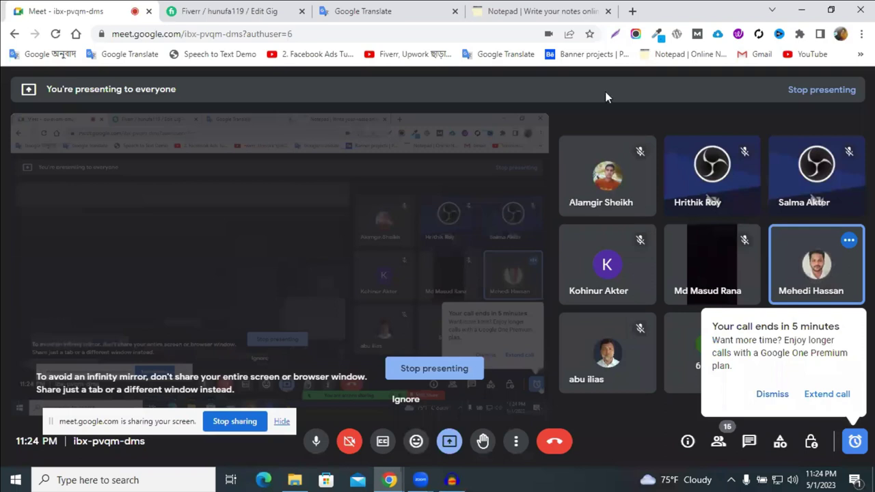
left_click(551, 11)
left_click(271, 9)
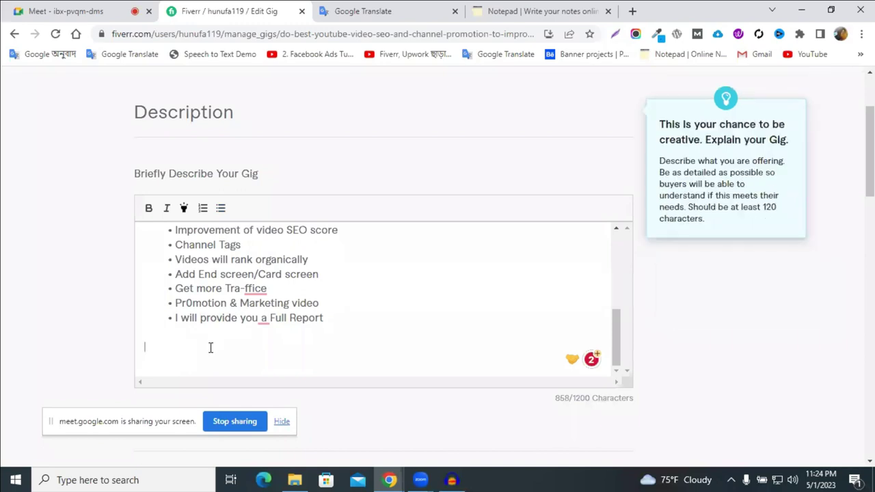
Step: Remove one extra blank line and write the heading "Why Hire Me?" below the service list
key("BackSpace")
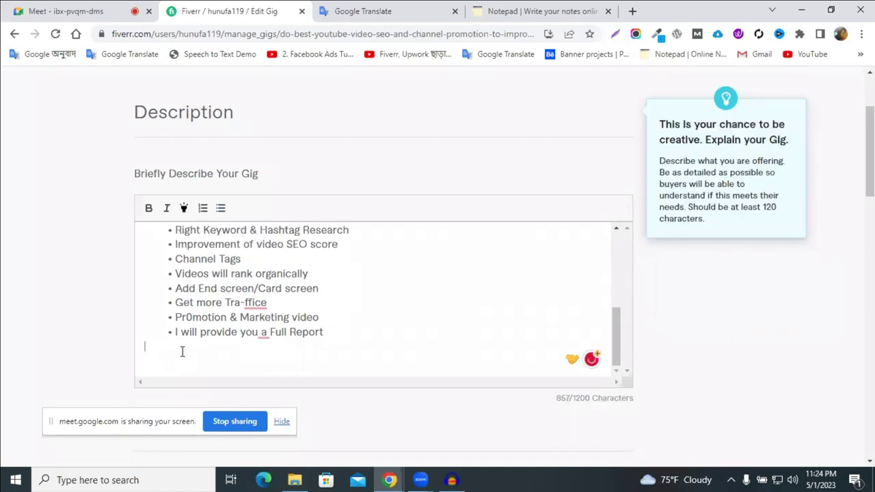
type("W")
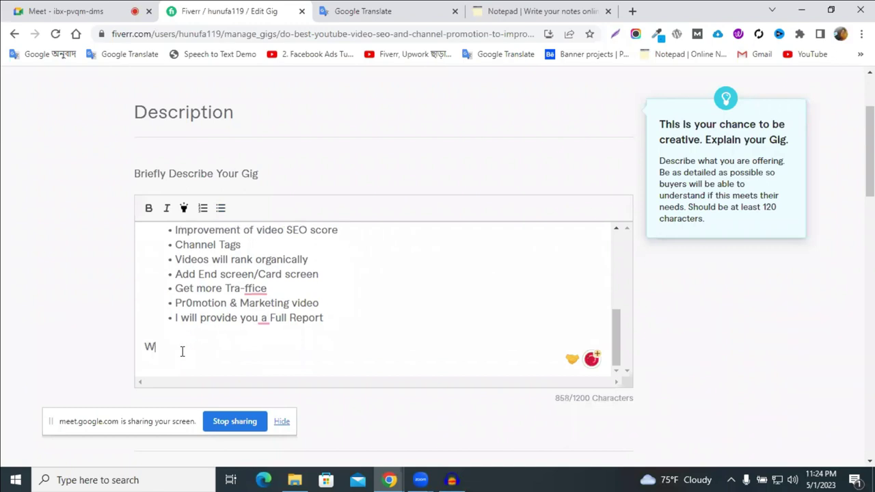
type("hy ")
type("Ch")
type("o")
key("BackSpace")
key("BackSpace")
key("BackSpace")
key("BackSpace")
type("Hire Me?")
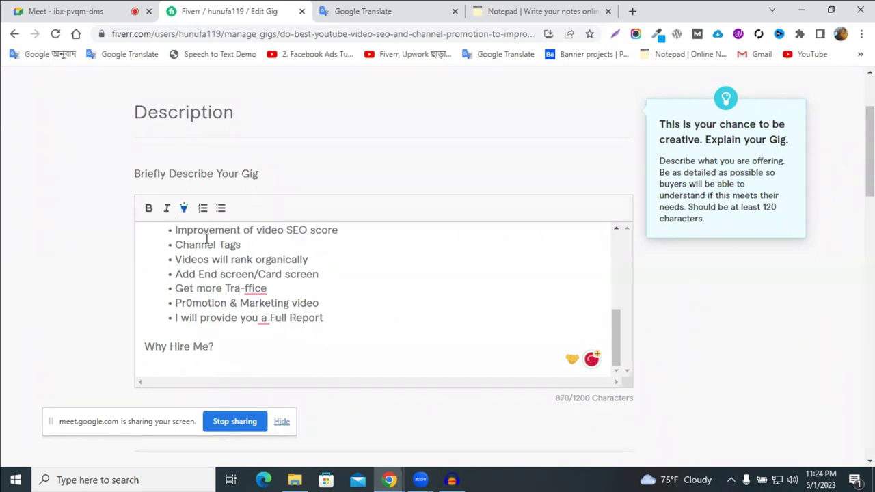
Step: Copy the arrow symbol from the "Service includes :" heading to the front of "Why Hire Me?" and make that heading bold
scroll(207, 239, "up", 3)
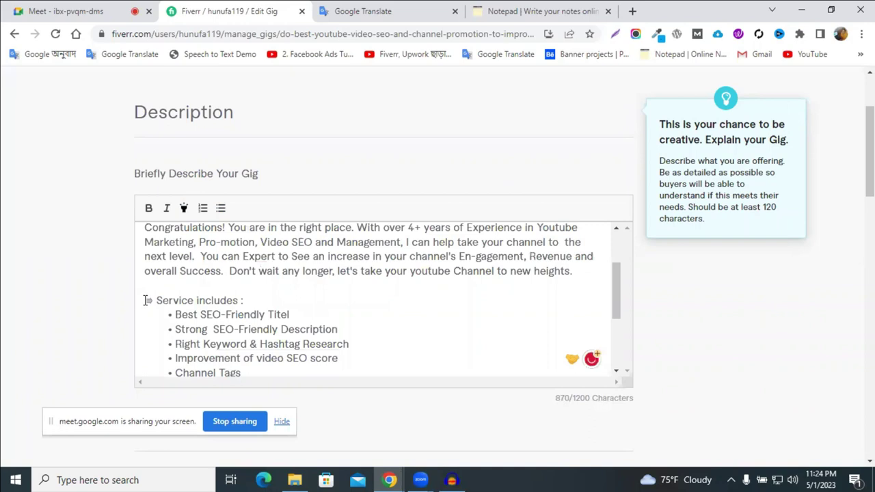
double_click(149, 301)
scroll(140, 344, "down", 2)
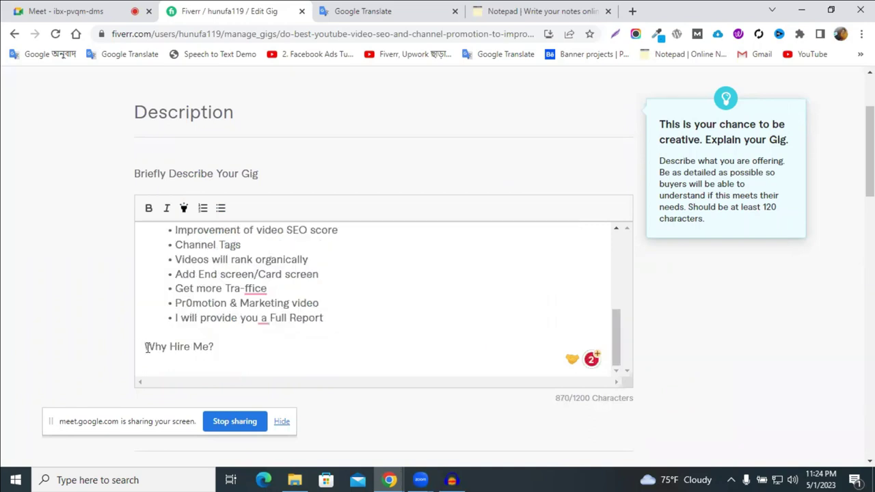
left_click(194, 346)
type("≡")
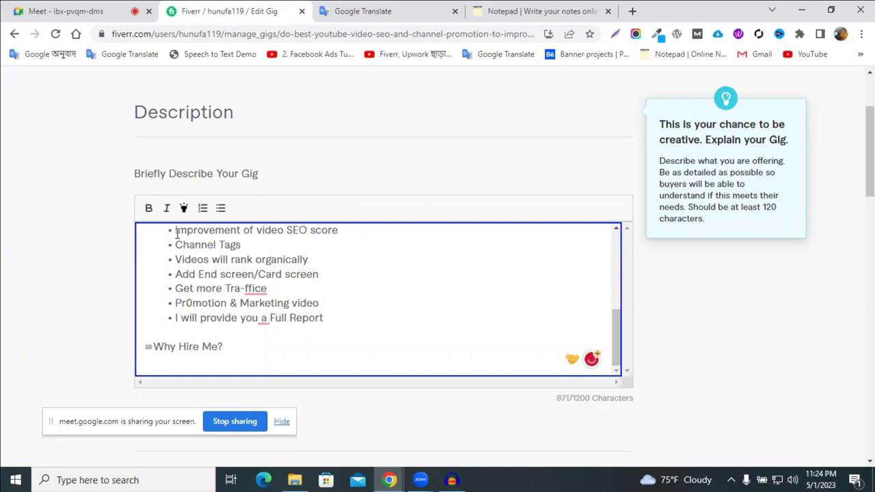
key("shift+Home")
left_click(150, 212)
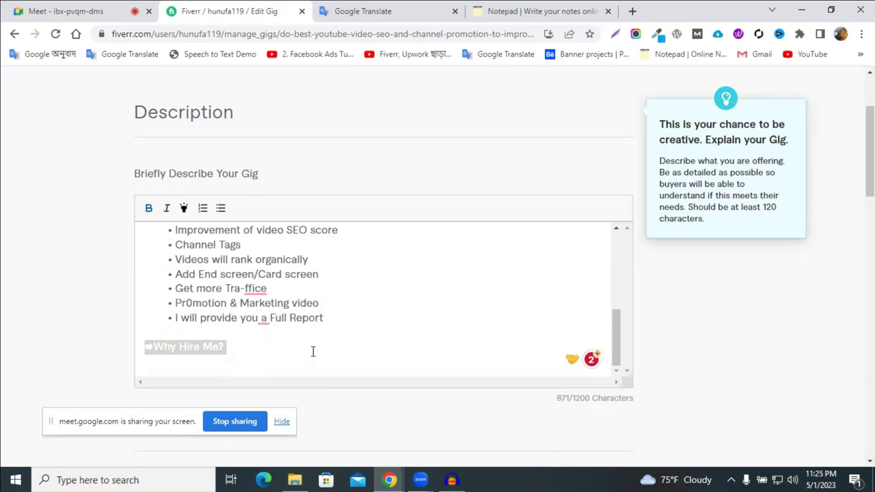
Step: Highlight the bold headings "Why Hire Me?" and "Service includes :" in the gig description
scroll(256, 329, "up", 2)
scroll(152, 302, "up", 1)
left_click(145, 301)
key("shift+End")
key("ctrl+b")
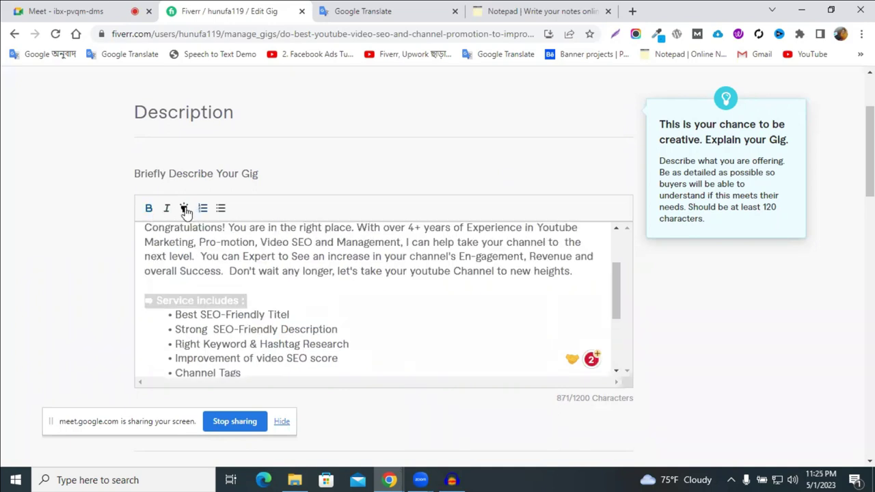
scroll(337, 317, "down", 2)
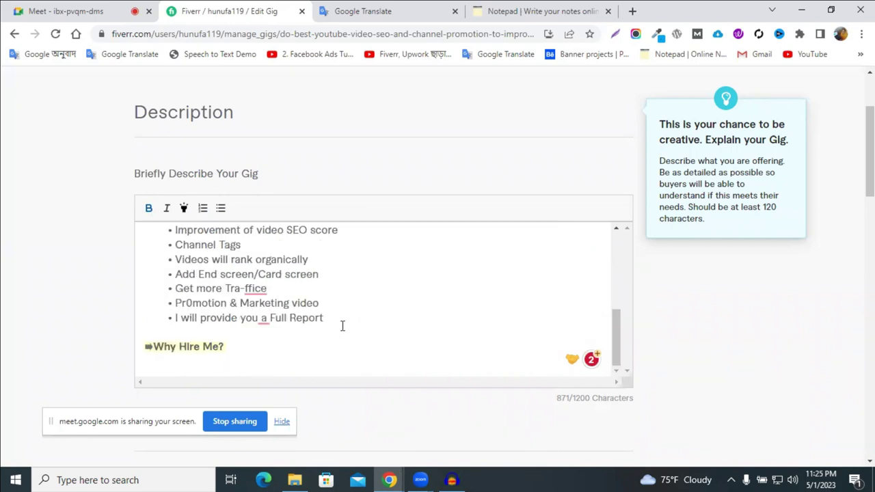
Step: Make "With over 4+ years of Experience in Youtube Marketing, Pro-motion, Video SEO and Management," bold in the Congratulations paragraph
scroll(343, 326, "up", 1)
scroll(344, 327, "up", 5)
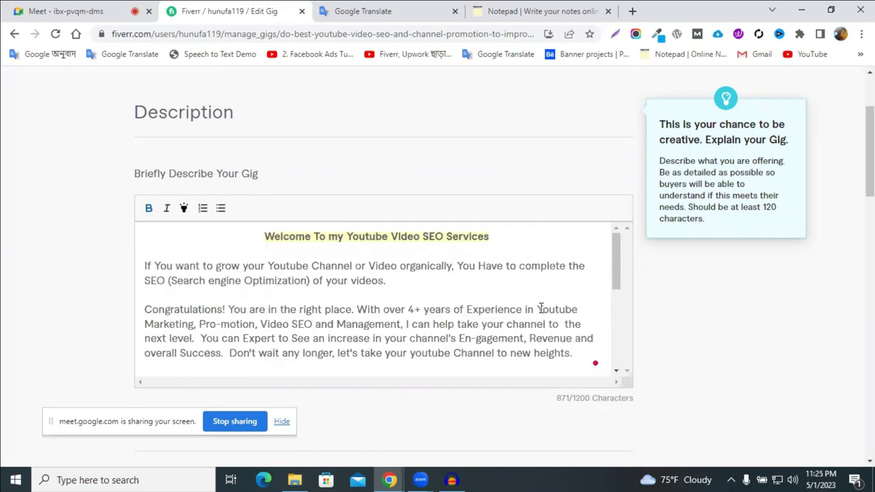
left_click_drag(537, 309, 516, 322)
left_click_drag(357, 309, 401, 325)
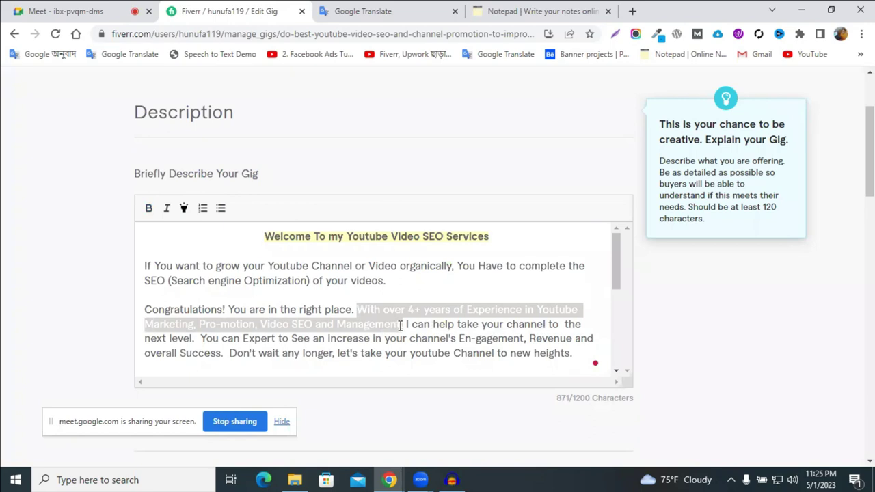
left_click(148, 208)
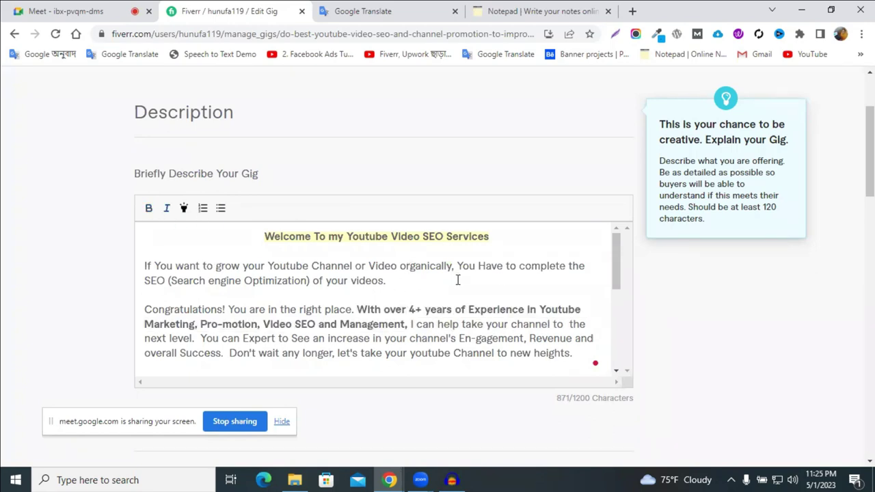
Step: Start a numbered list below "Why Hire Me?" with "On-Time delivery" as its first item
scroll(457, 281, "down", 5)
scroll(299, 328, "down", 1)
left_click(194, 300)
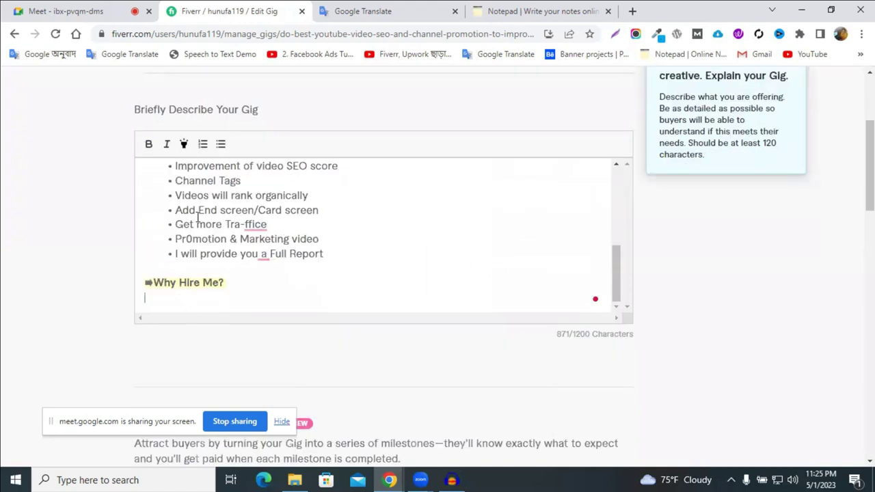
left_click(204, 143)
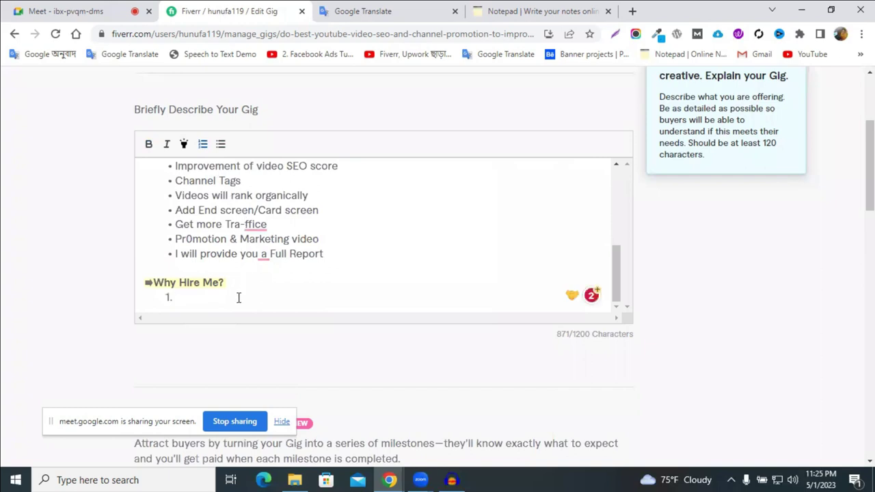
type("On-Time d")
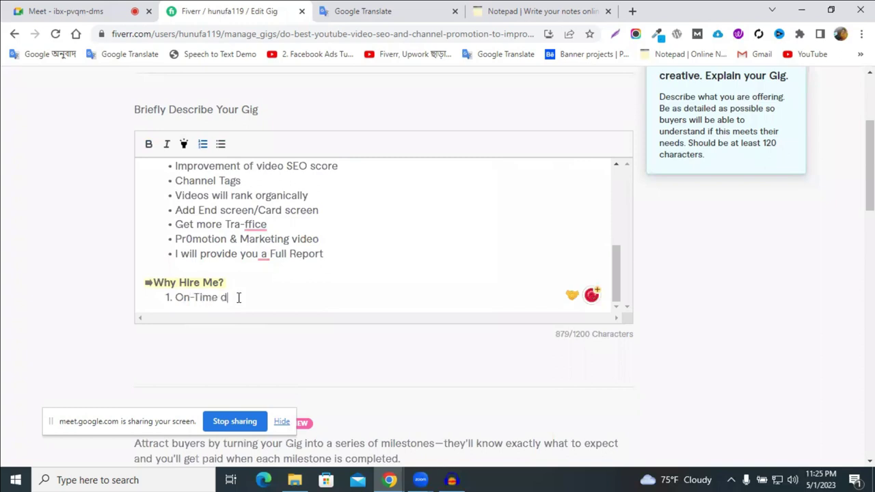
type("elivery")
key("Return")
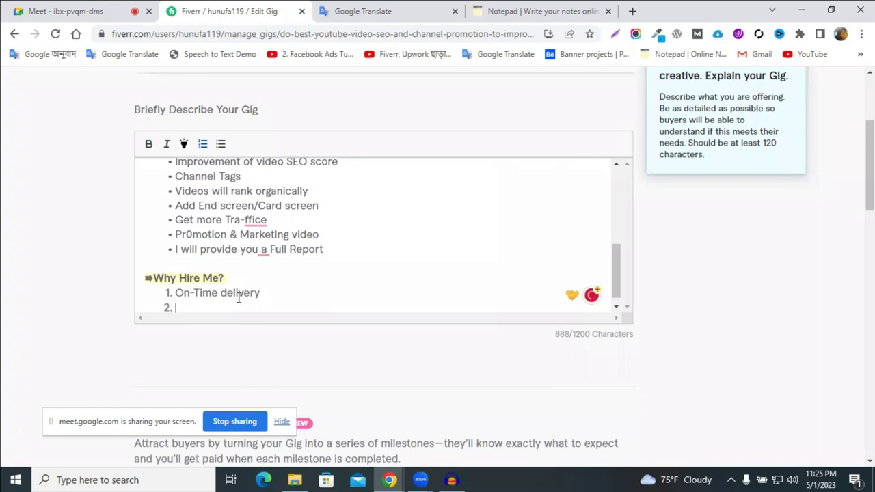
Step: Write "24/7 Customer Free Support" as the second reason in the numbered list
type("/7 ")
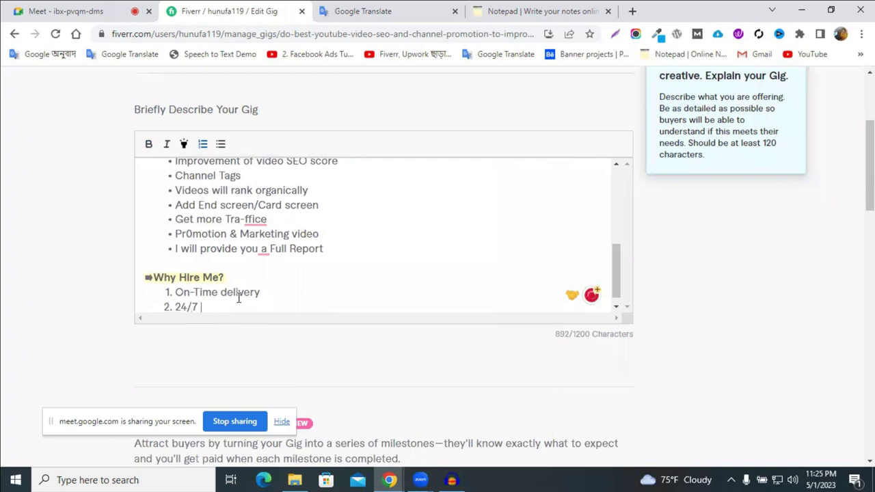
type("Custome")
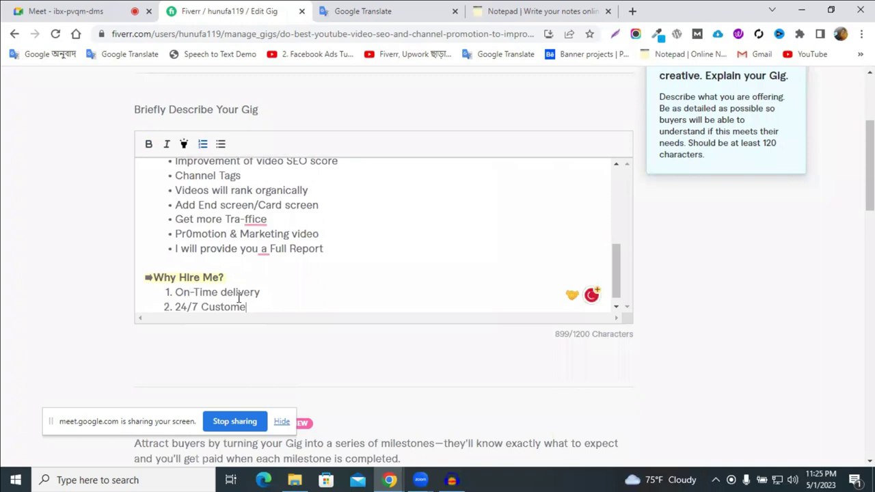
type("r Free Suport")
key("Return")
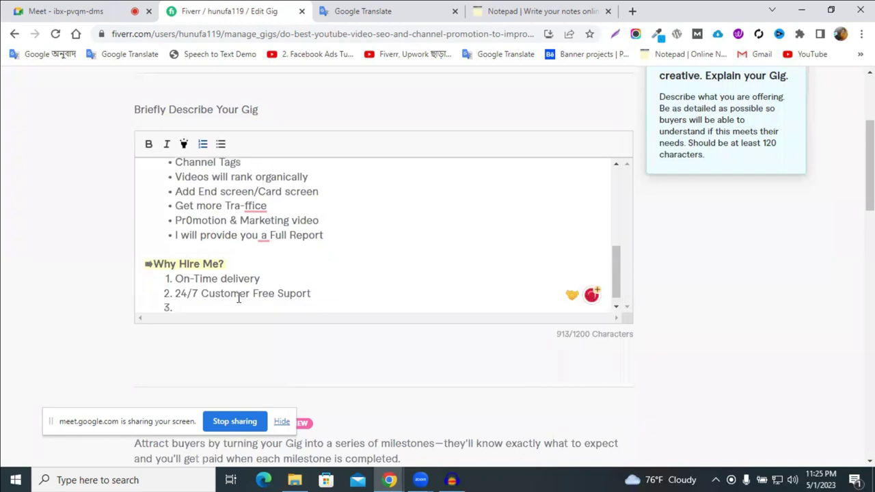
left_click(290, 294)
type("p")
Step: Write "100% Video Ranking" as the third reason and leave an empty fourth item below it
left_click(257, 307)
type("10")
key("BackSpace")
key("BackSpace")
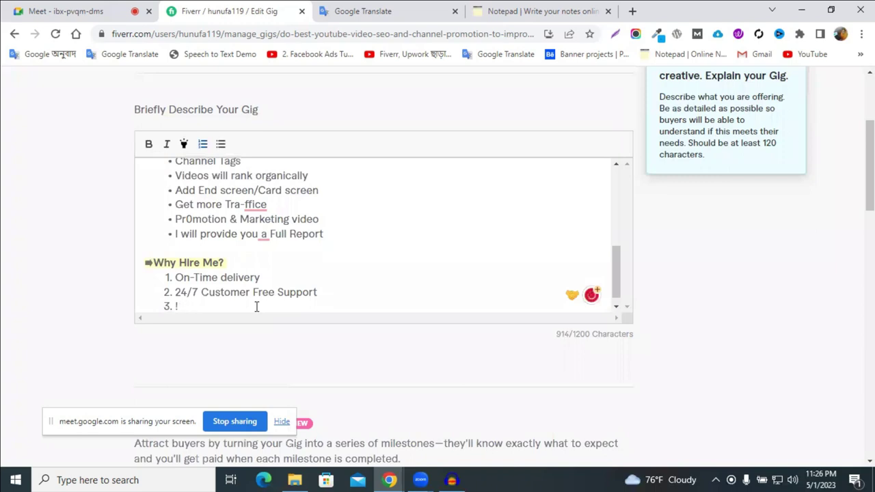
type("100% Video Ran")
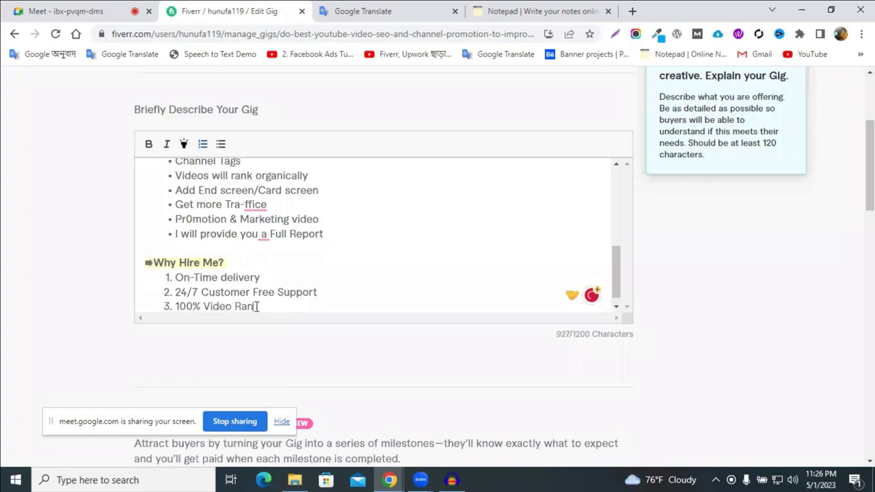
type("king")
key("BackSpace")
key("BackSpace")
type("g")
key("Return")
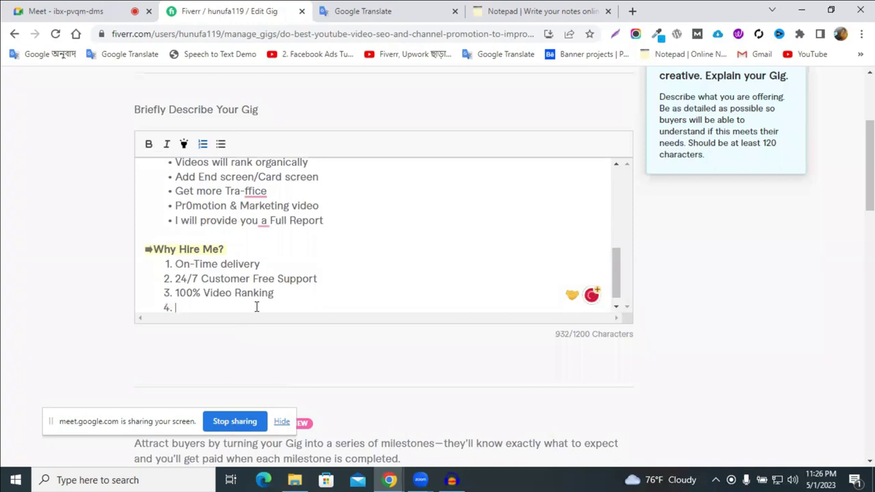
type("H")
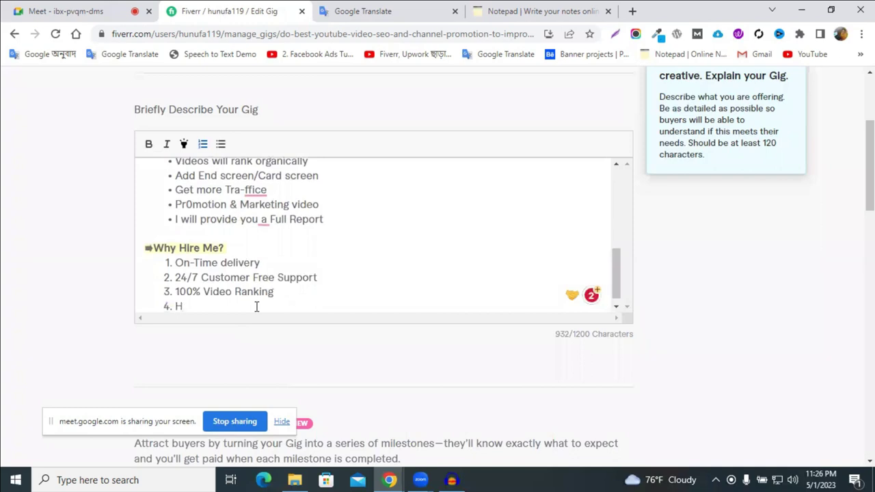
key("BackSpace")
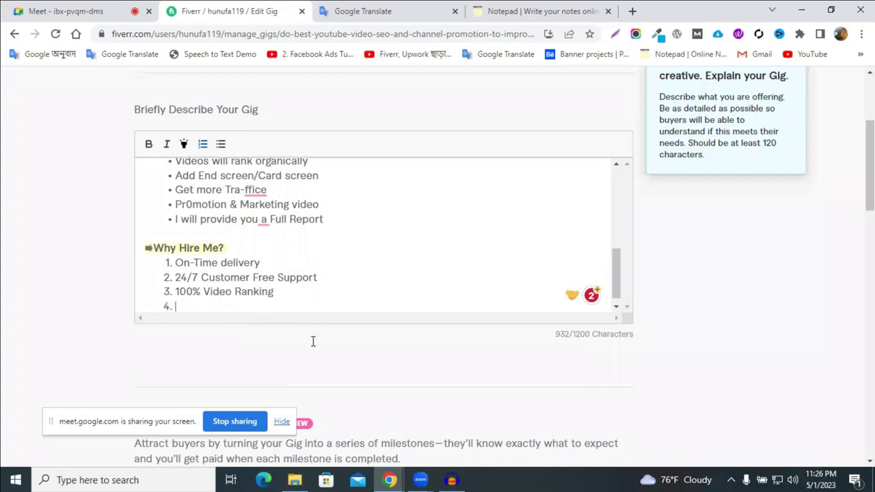
Step: Look through the descriptions of the competing YouTube promotion and SEO gigs in the incognito window for more reasons to list
left_click(397, 478)
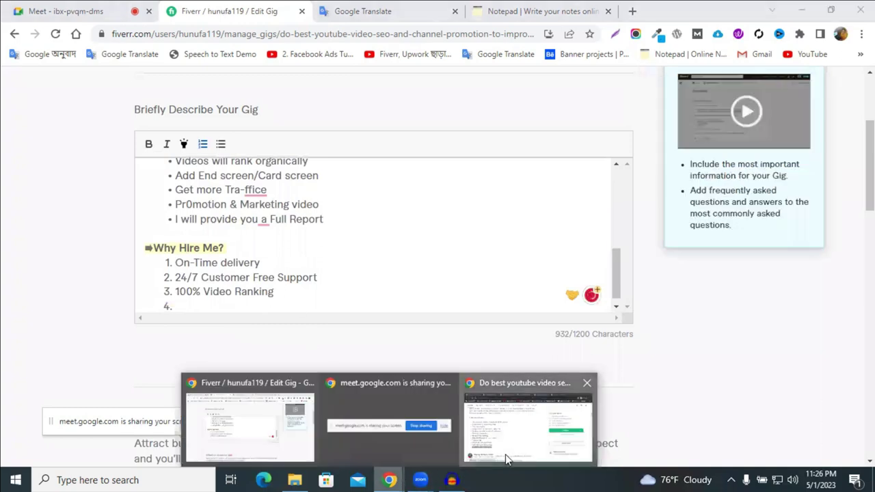
left_click(506, 460)
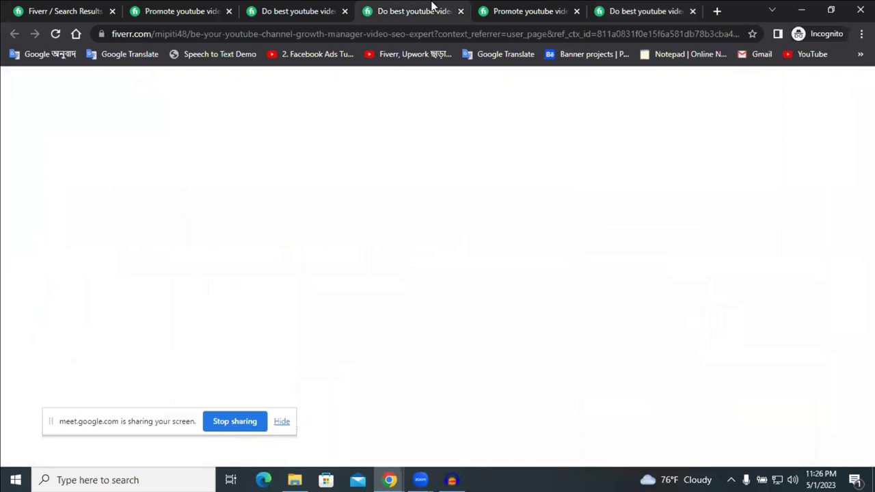
scroll(307, 198, "down", 4)
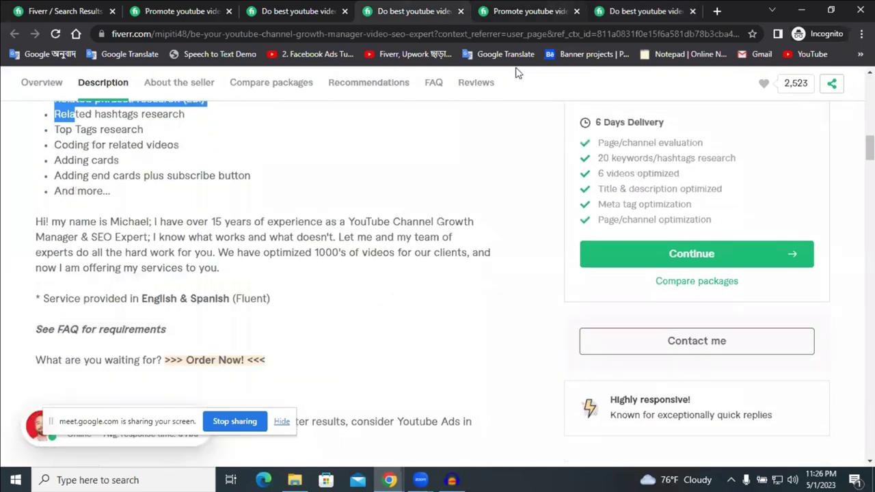
left_click(530, 11)
scroll(441, 190, "down", 6)
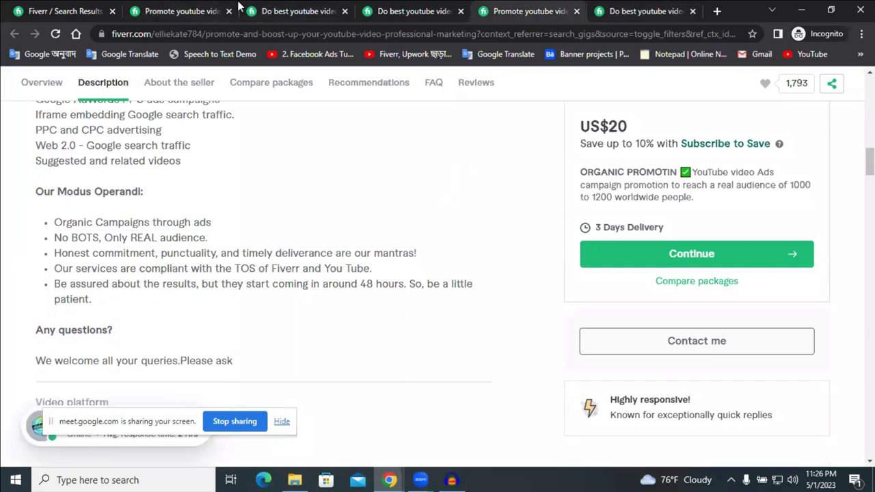
left_click(217, 9)
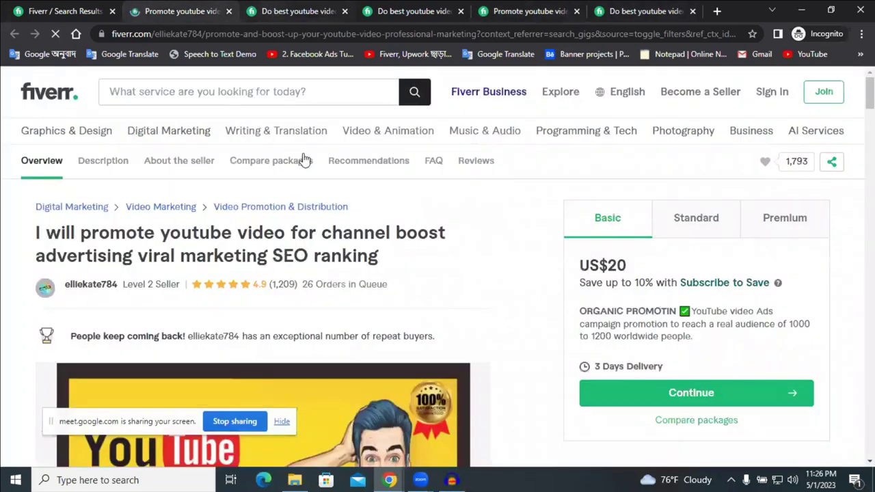
scroll(299, 219, "down", 5)
scroll(298, 212, "down", 5)
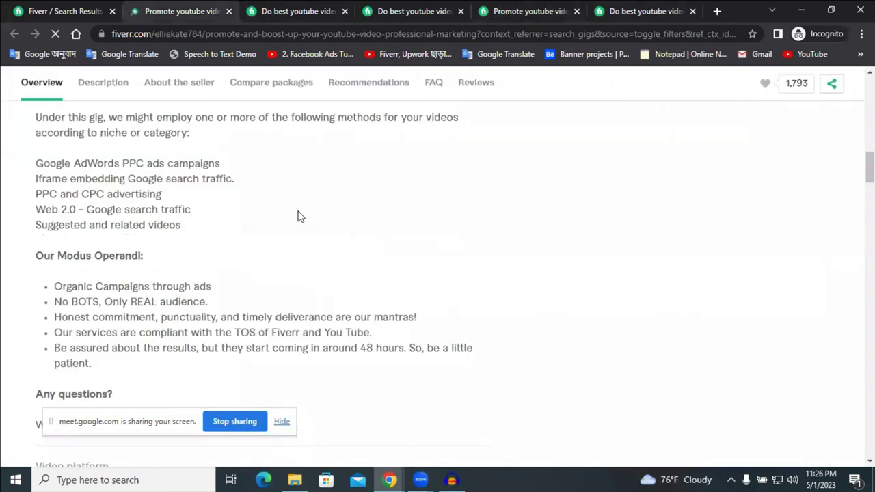
scroll(89, 194, "down", 2)
scroll(82, 260, "up", 2)
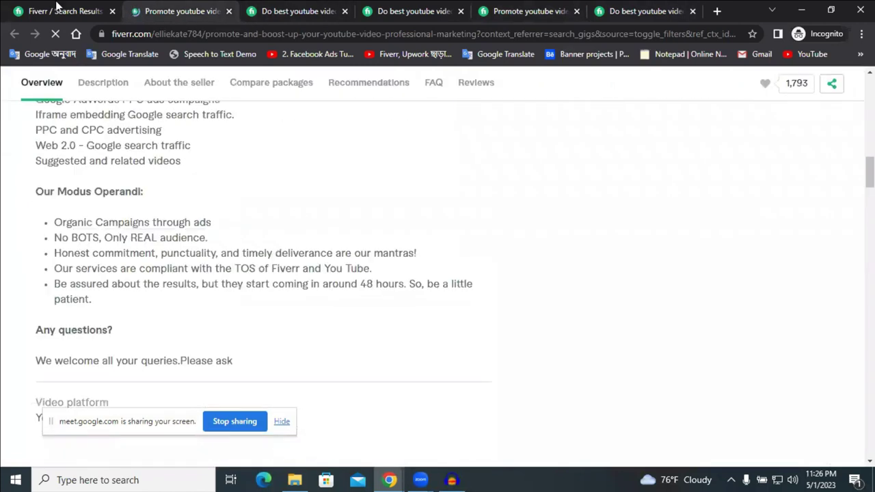
left_click(58, 9)
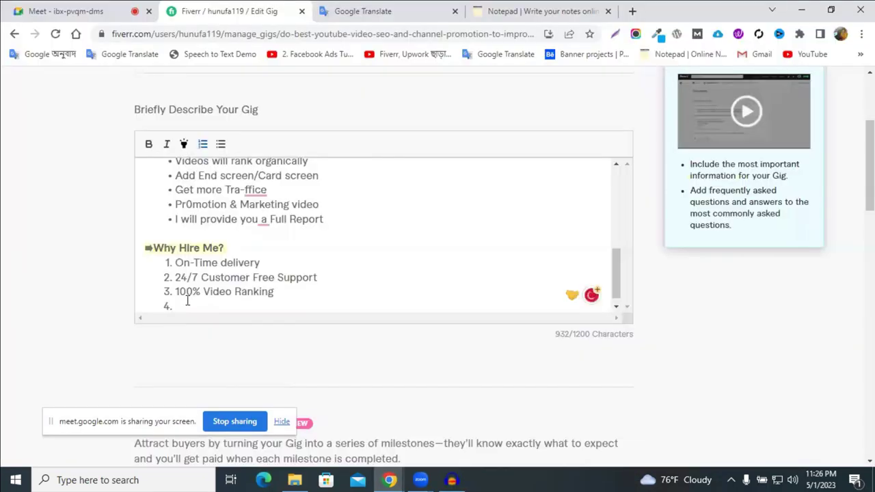
Step: Return to the gig description and add "High Quality Service" as the fourth reason, correctly spelled, with an empty fifth item below
left_click(187, 301)
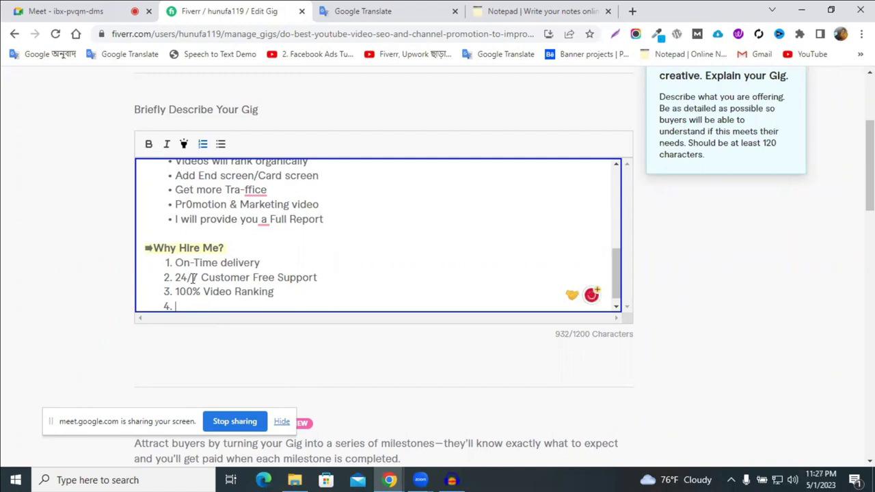
type("Hight")
key("BackSpace")
type("Quli")
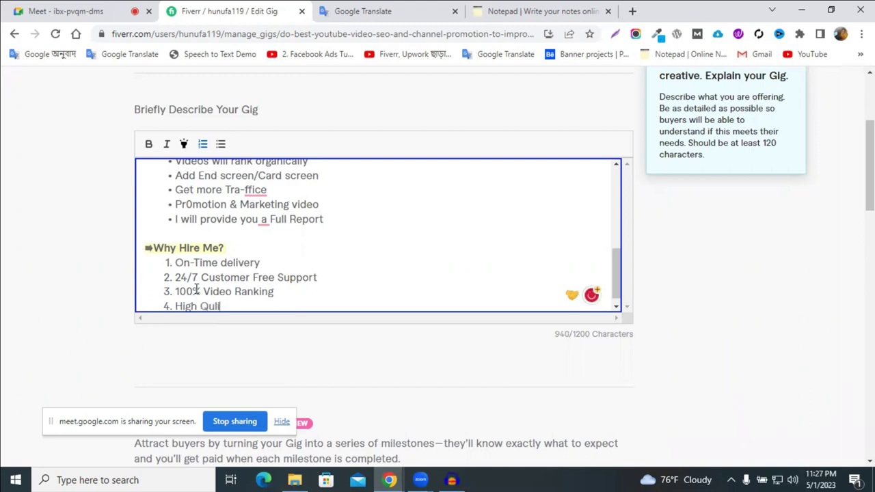
type("te")
key("BackSpace")
type("y")
type("Servic")
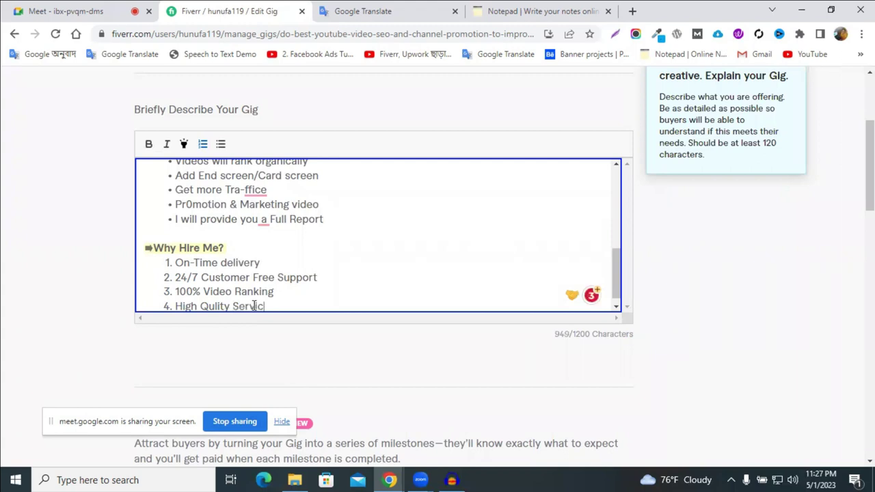
type("ess")
key("Return")
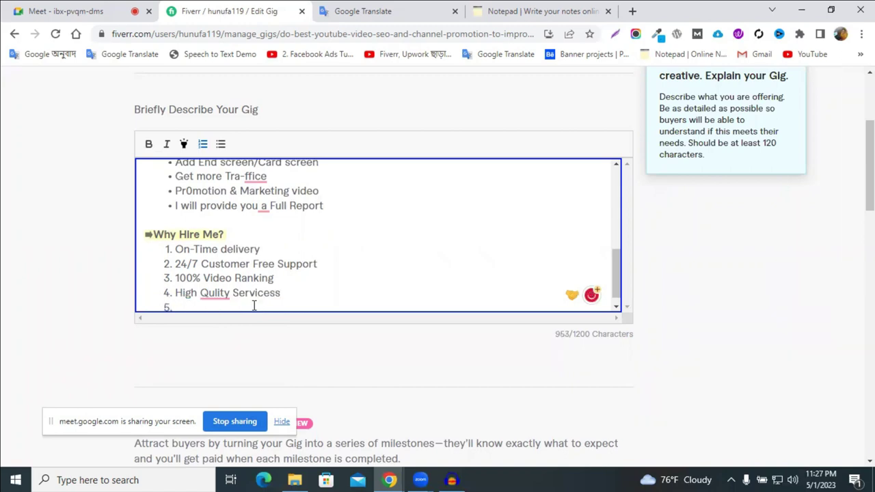
left_click(257, 292)
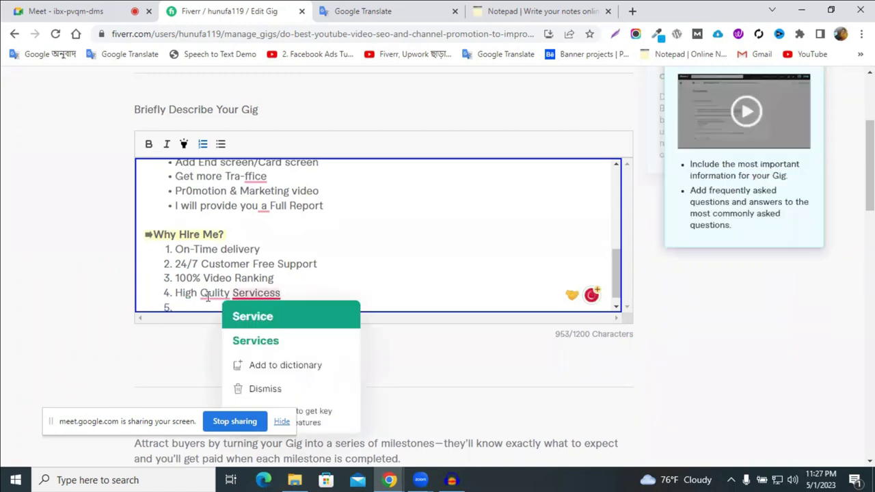
left_click(252, 316)
left_click(226, 316)
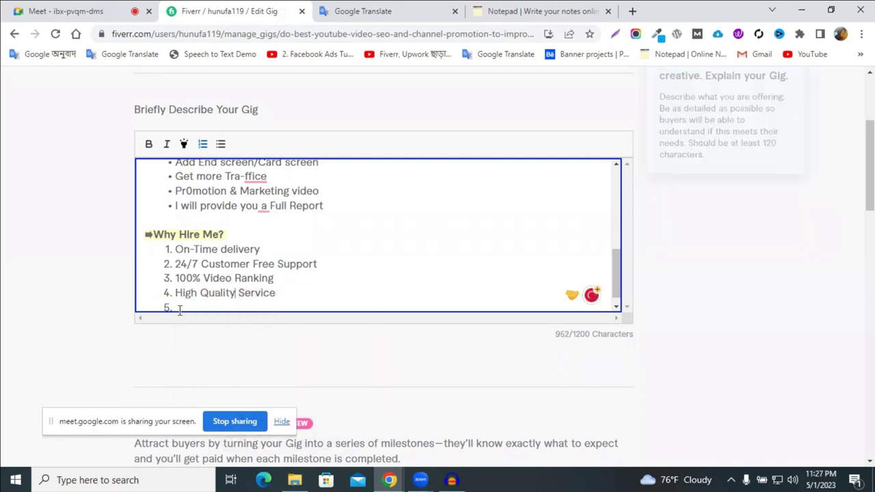
Step: Write "100% Satisfaction Guarantee" as the fifth reason in the numbered list
left_click(212, 304)
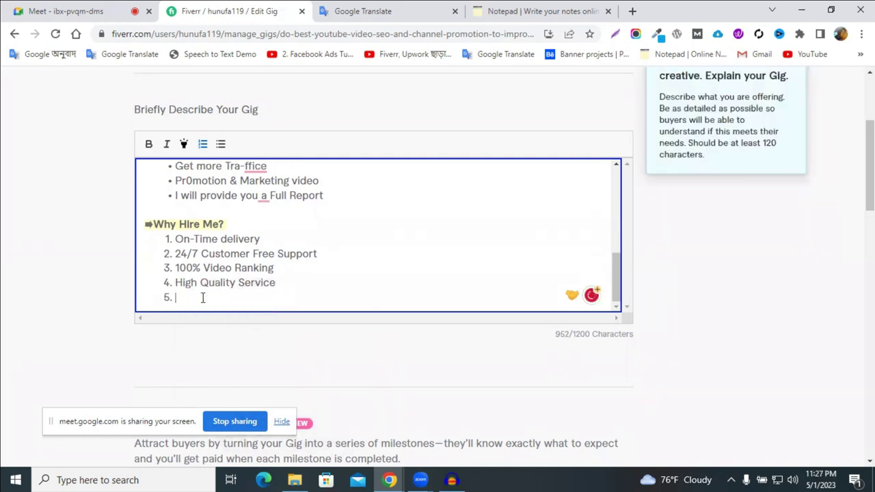
type("100% Satisf")
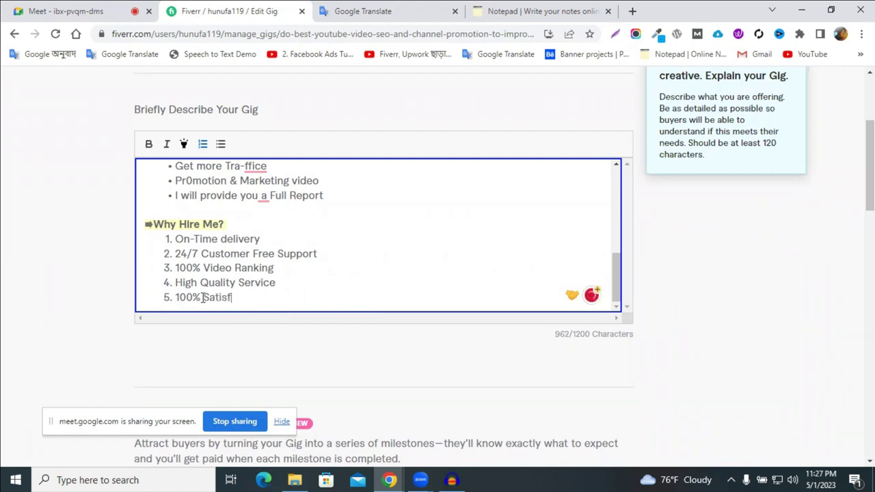
type("acy")
key("BackSpace")
type("tion Gu")
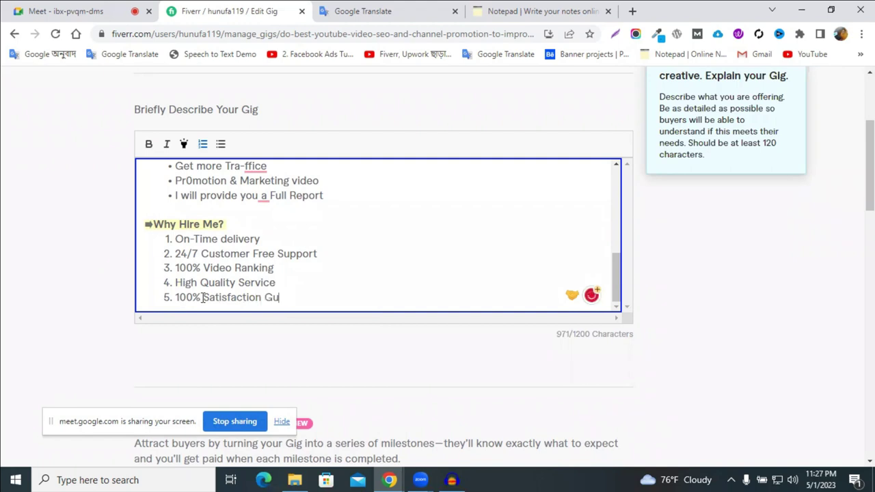
type("arantee")
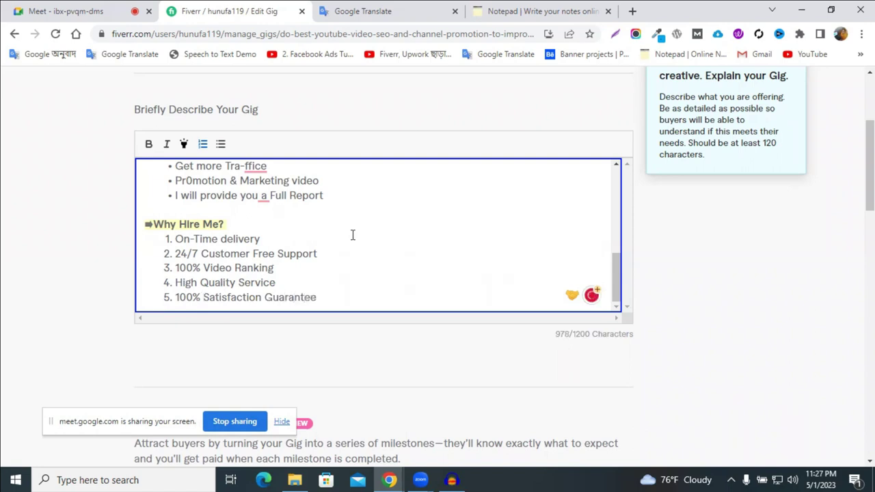
Step: Correct the fourth reason in the "Why Hire Me?" list to "High-Quality Service" by accepting the suggested hyphenated spelling
scroll(338, 285, "down", 1)
scroll(340, 207, "down", 1)
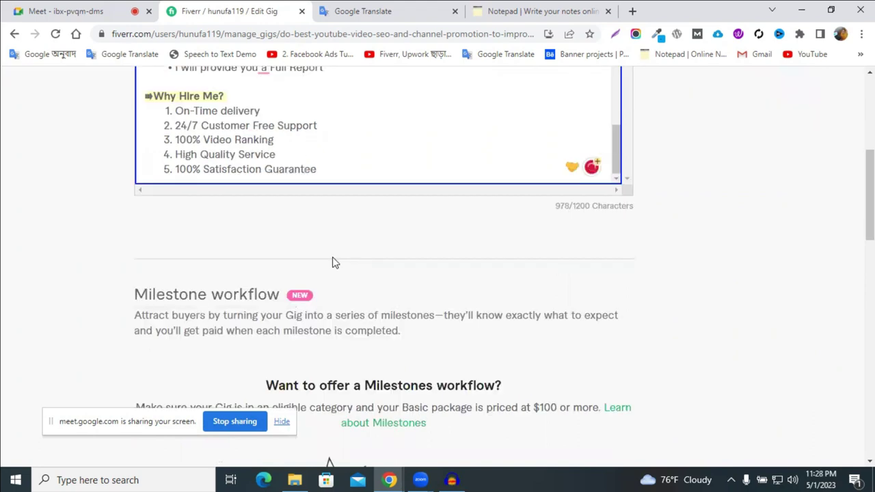
scroll(335, 242, "up", 1)
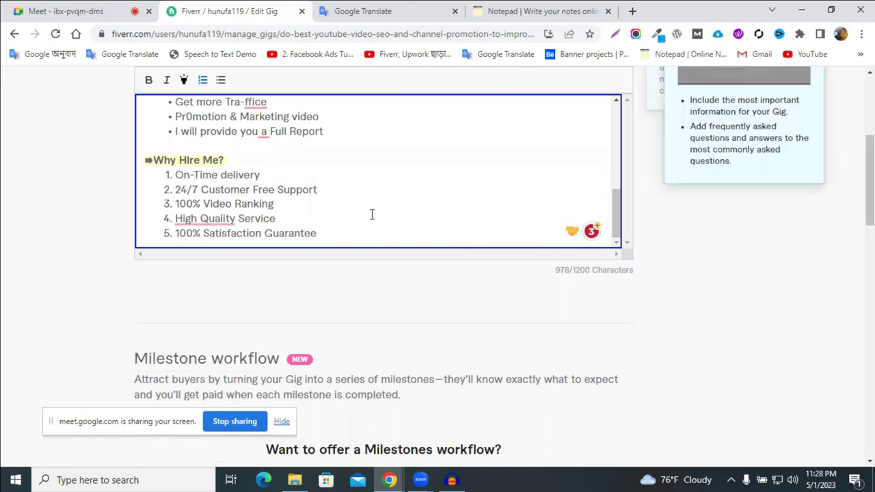
left_click(215, 256)
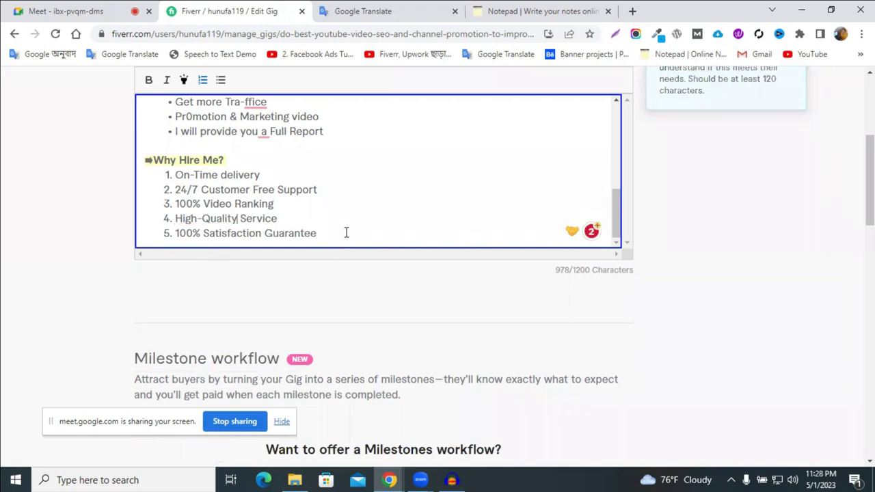
Step: End the numbered list after the fifth reason, leaving a plain empty line below it
left_click(346, 232)
key("Return")
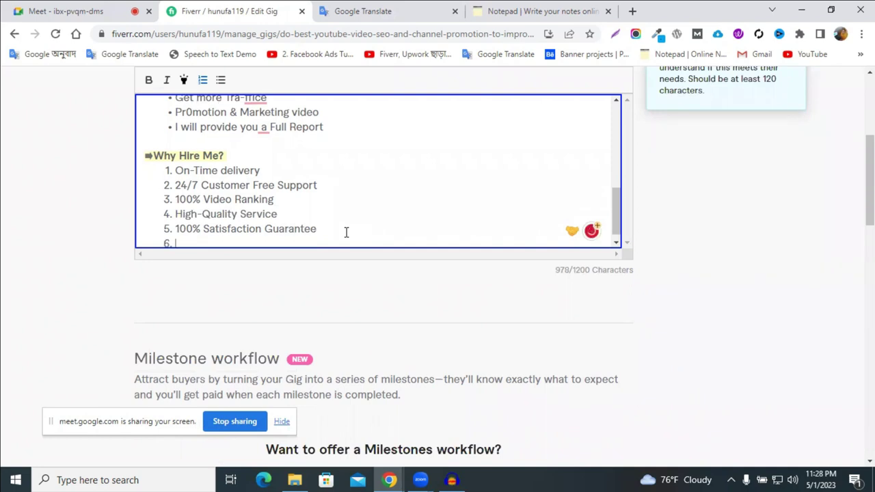
key("BackSpace")
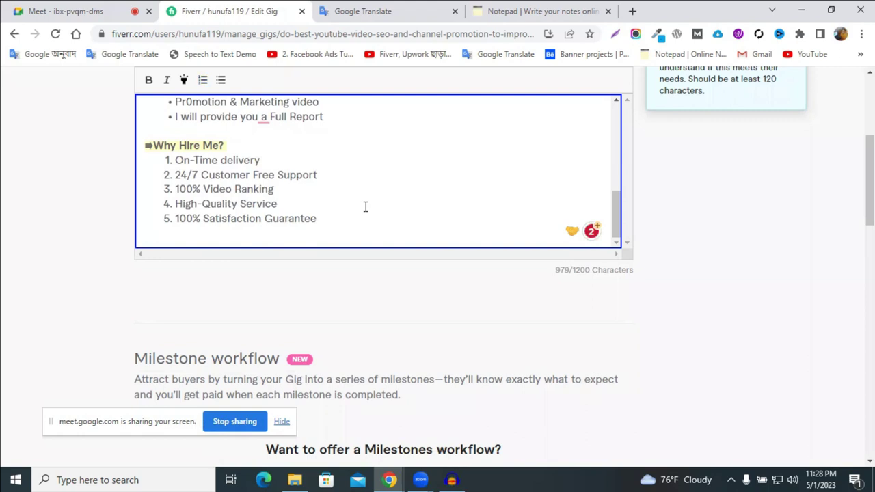
key("BackSpace")
Step: Copy the entire gig description, from the welcome heading to the last "Why Hire Me?" reason
scroll(339, 216, "up", 6)
scroll(337, 218, "down", 4)
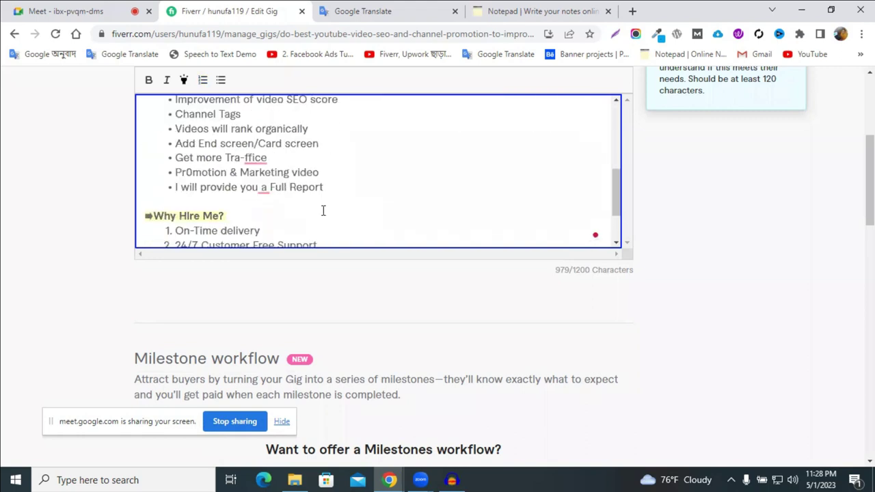
scroll(323, 211, "down", 1)
left_click_drag(289, 194, 156, 144)
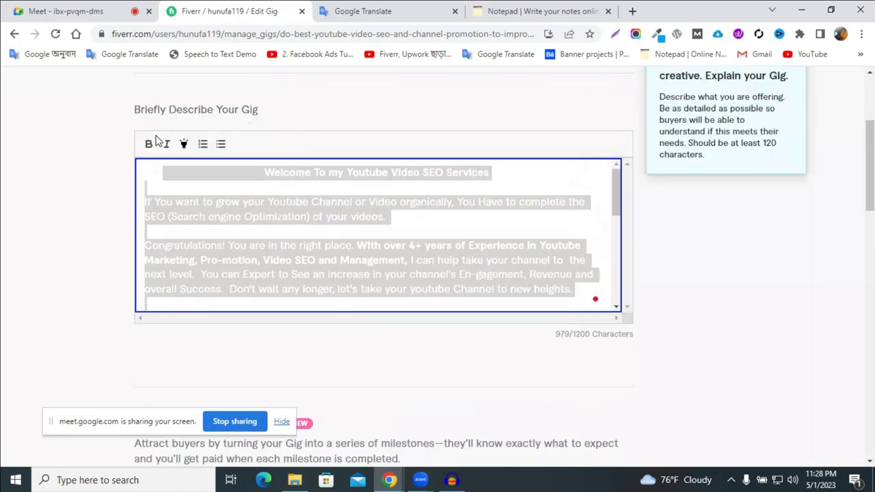
right_click(248, 205)
left_click(328, 255)
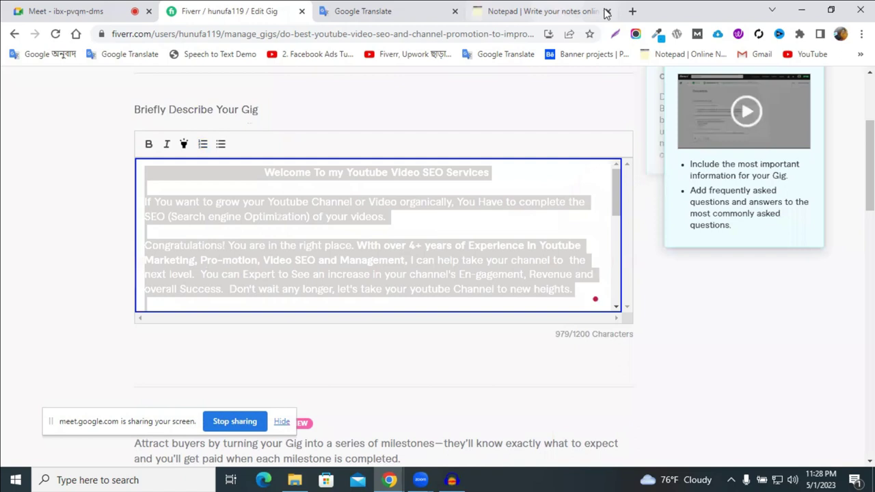
Step: Open Facebook in a new browser tab
left_click(633, 11)
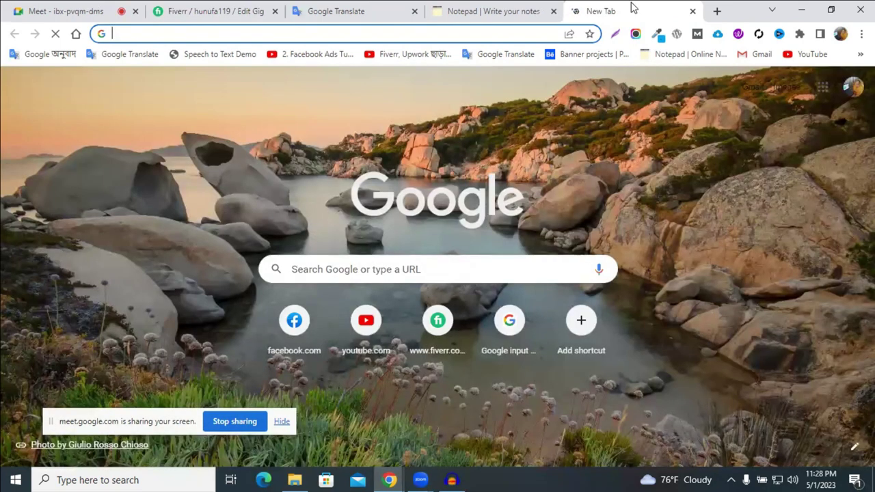
key("ctrl+1")
left_click(629, 10)
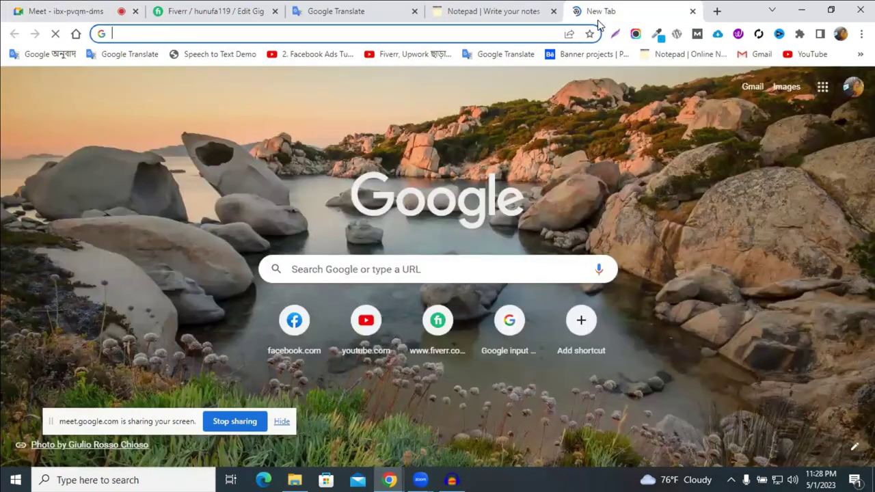
left_click(294, 321)
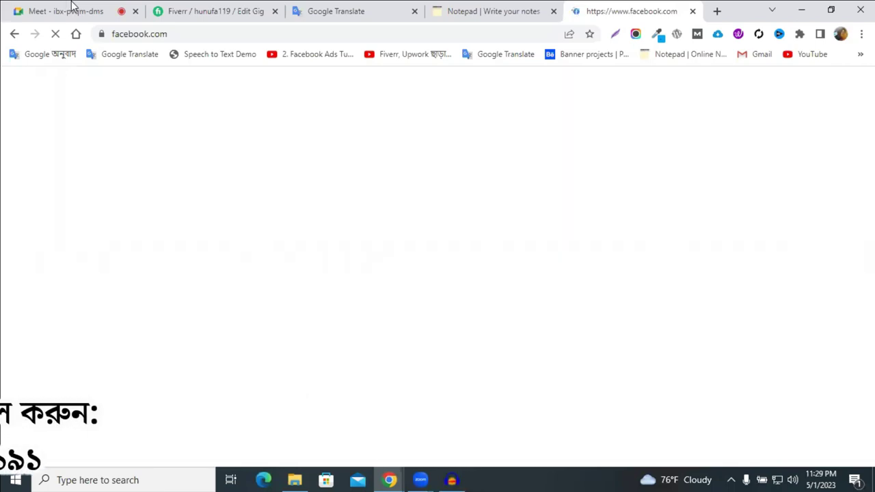
left_click(72, 7)
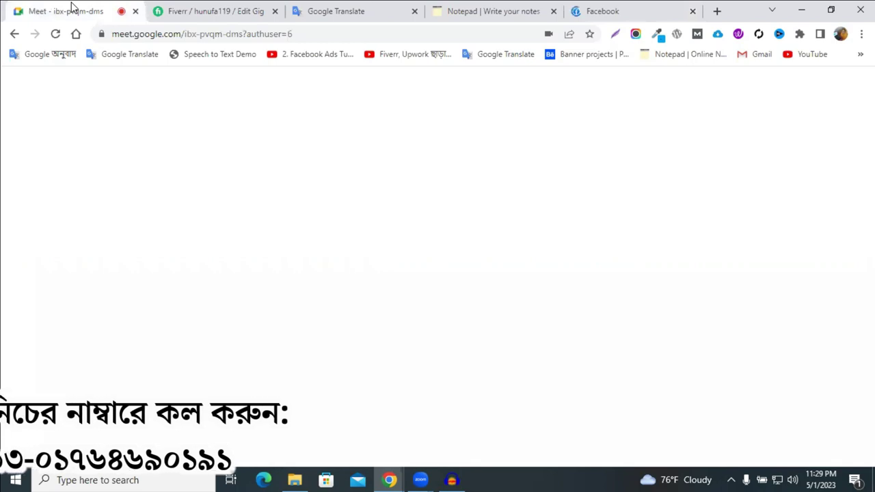
left_click(593, 13)
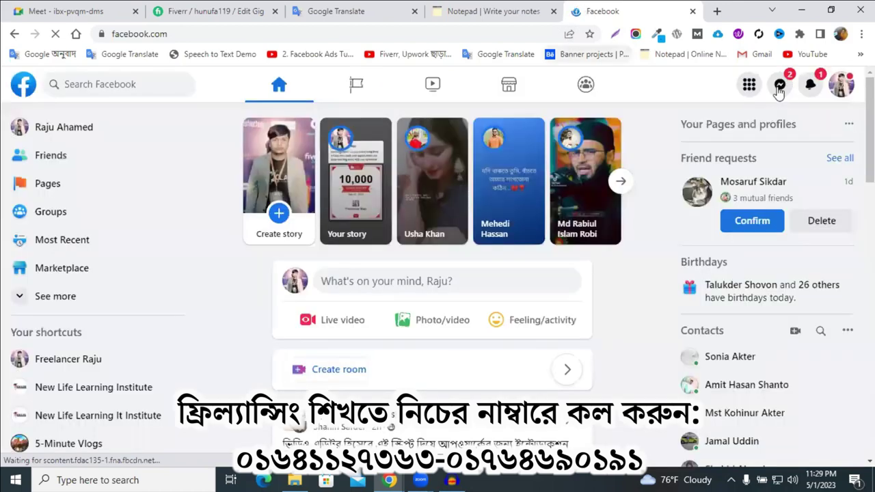
Step: Send the copied gig description as a message in the New Life Learning It Institute group chat
left_click(779, 87)
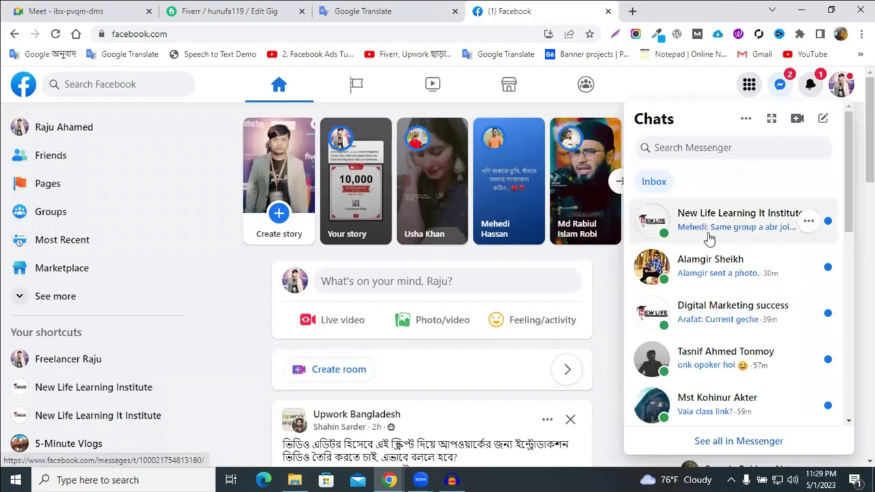
key("Escape")
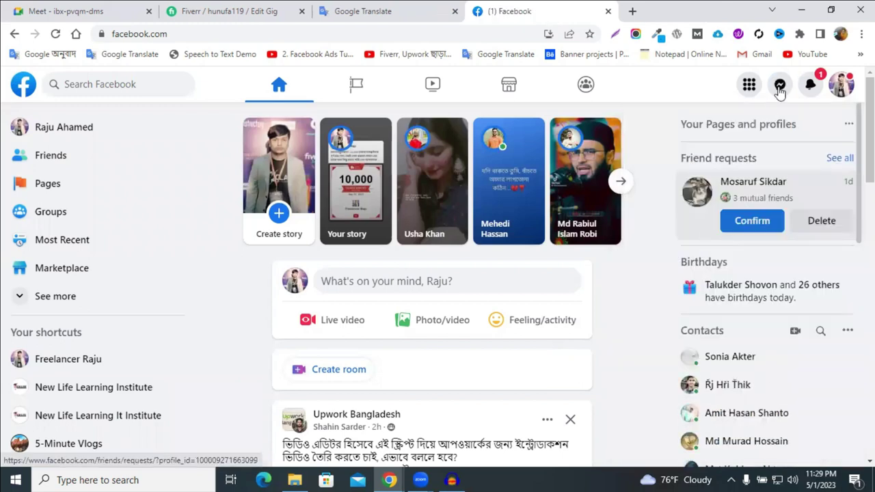
left_click(780, 89)
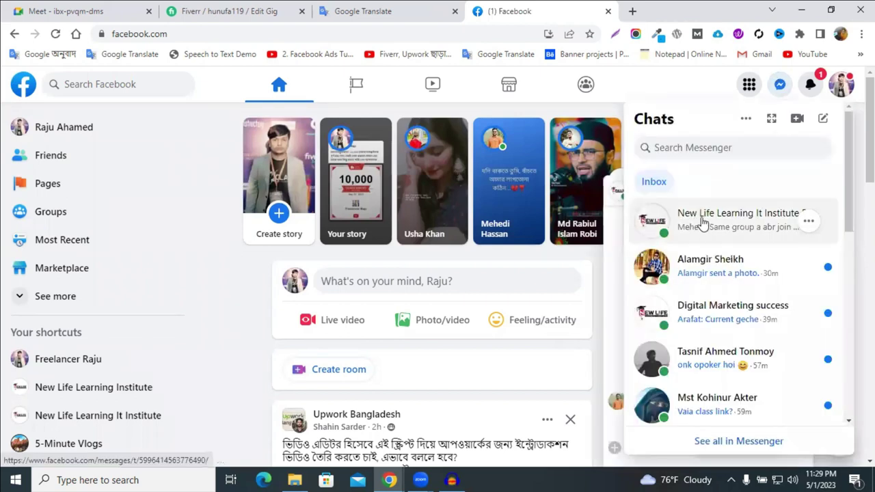
left_click(698, 223)
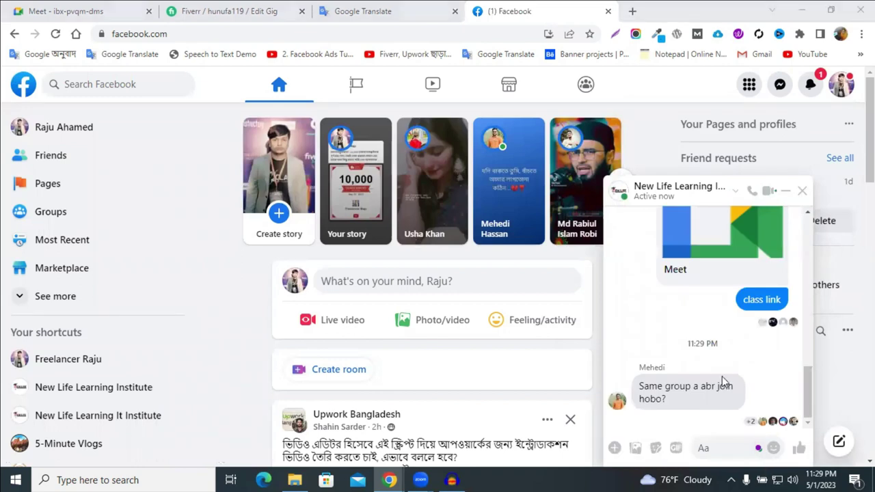
left_click(727, 444)
key("ctrl+v")
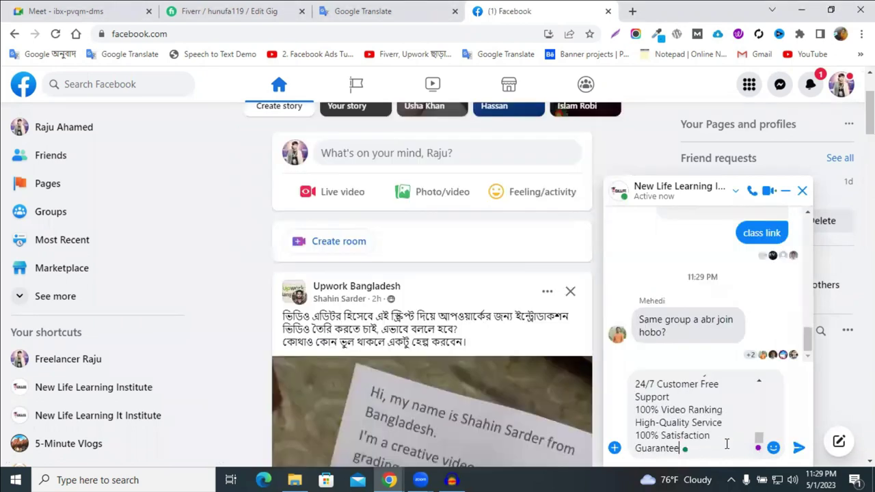
key("Return")
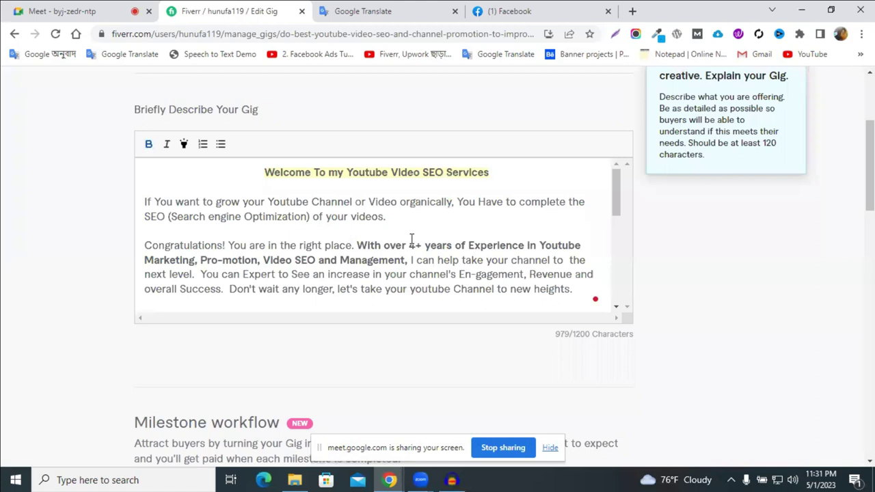
Step: Look over the finished description in the Fiverr gig editor, save it and continue to the next stage
scroll(411, 237, "down", 5)
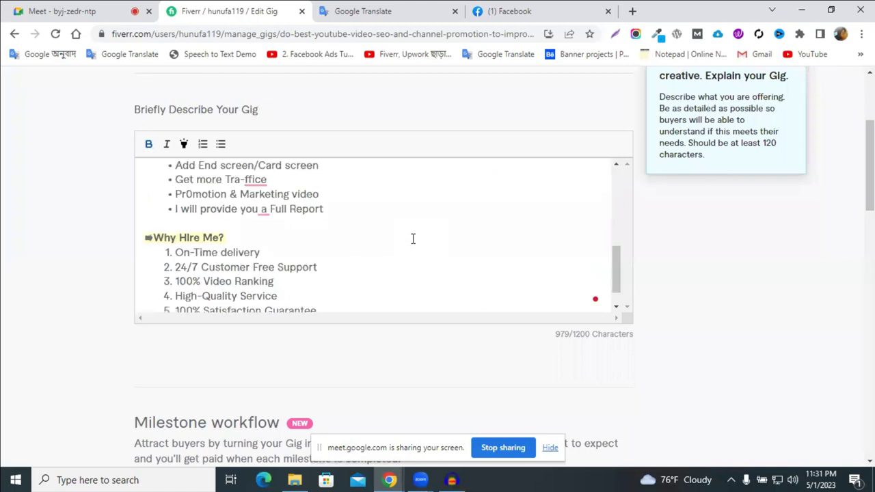
scroll(412, 239, "down", 2)
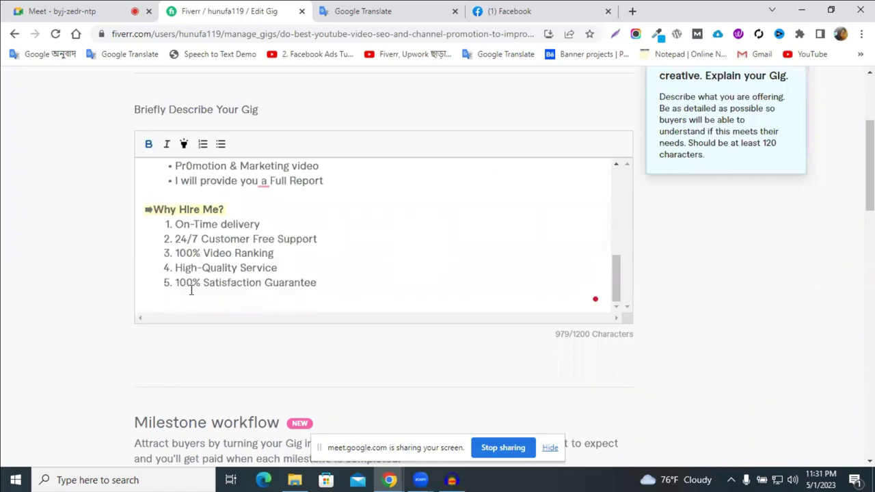
scroll(403, 275, "up", 1)
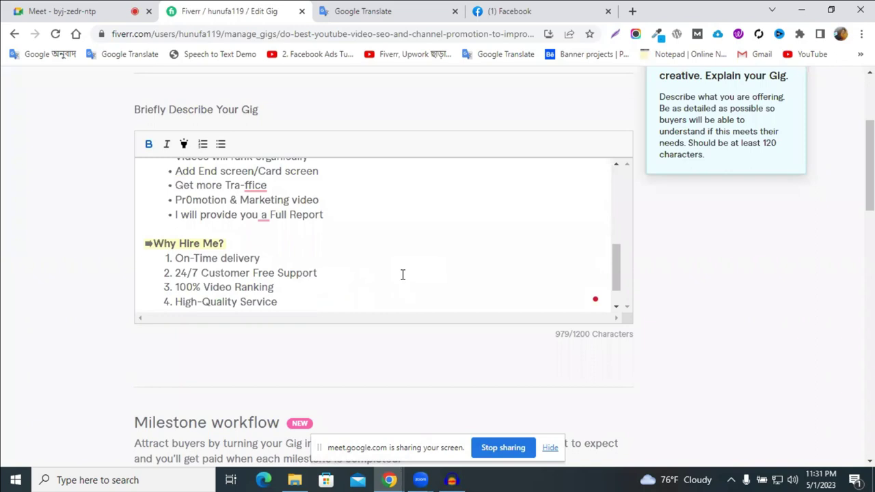
scroll(402, 275, "up", 5)
scroll(403, 275, "down", 5)
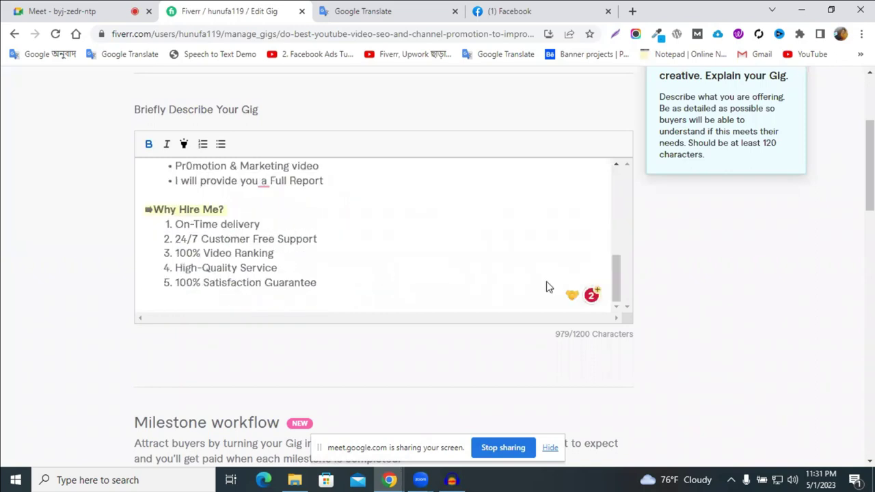
scroll(620, 326, "down", 1)
scroll(621, 346, "down", 4)
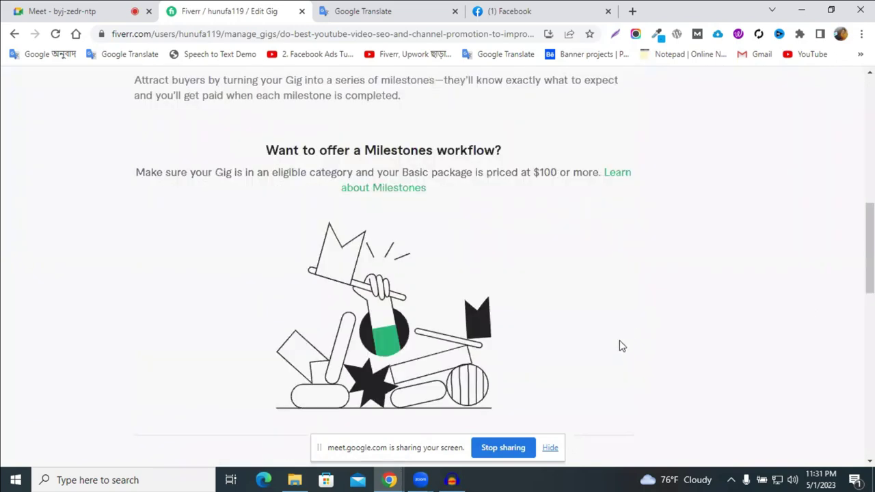
scroll(619, 347, "down", 4)
scroll(582, 307, "down", 1)
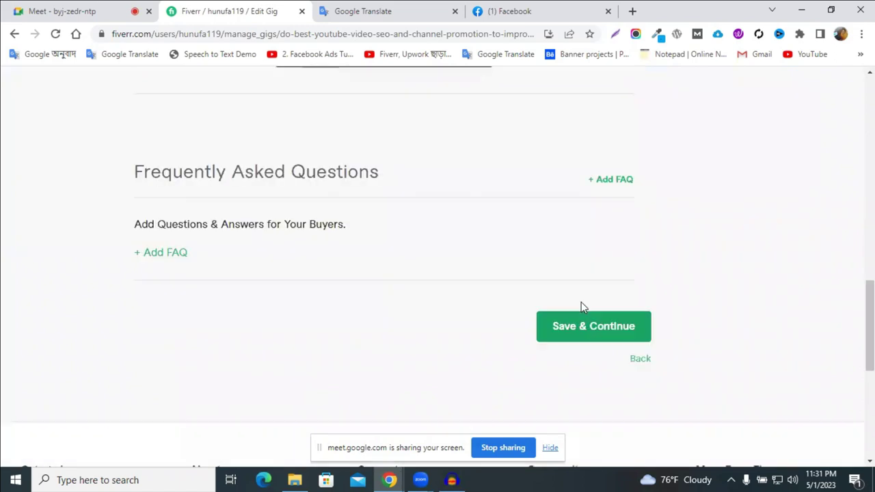
left_click(583, 313)
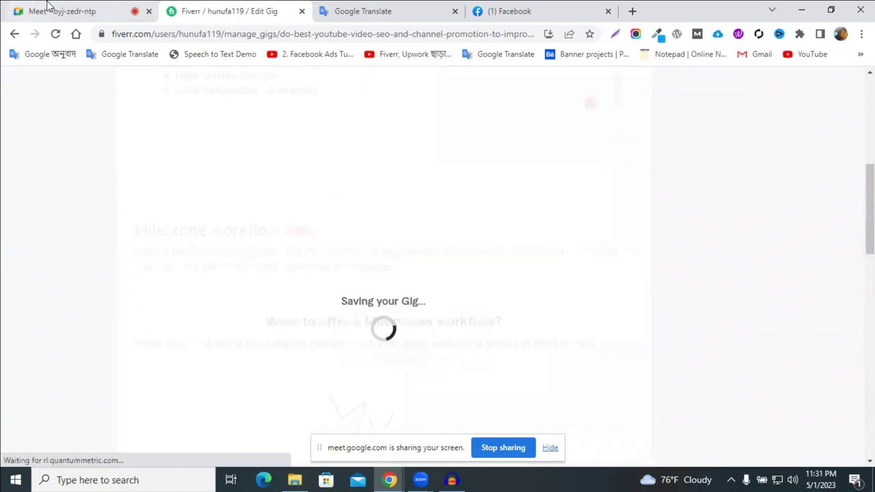
Step: Check the Google Meet call briefly, return to the gig editor and examine the description and the validation message beneath it
left_click(48, 5)
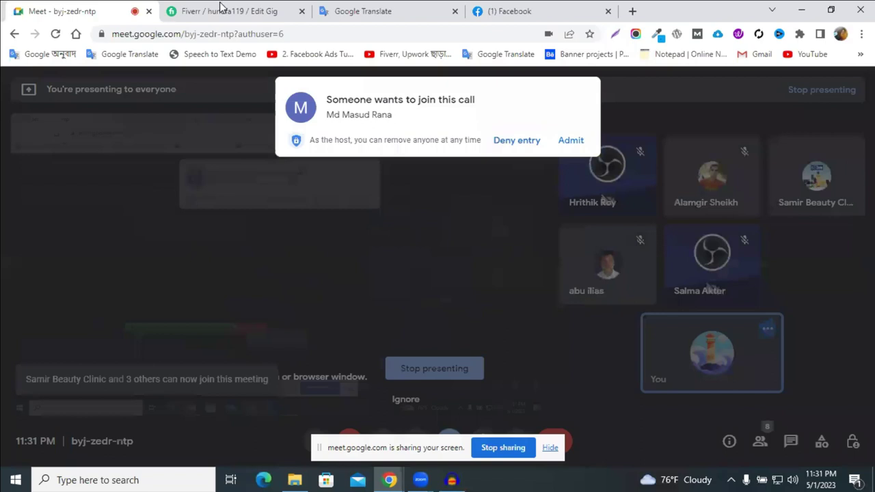
left_click(220, 8)
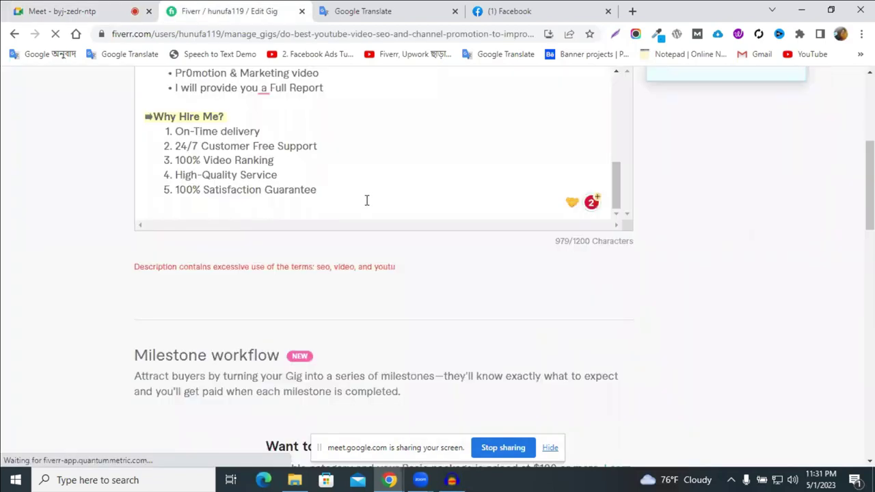
scroll(367, 200, "up", 2)
scroll(342, 266, "up", 3)
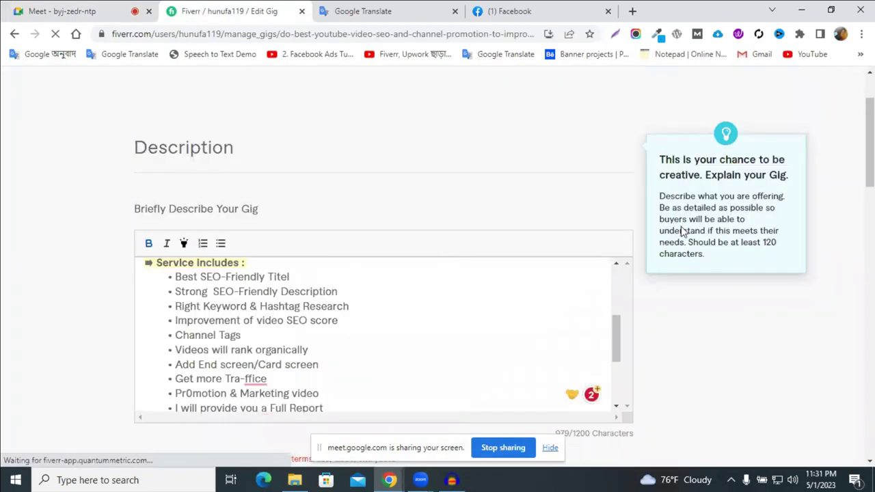
scroll(602, 243, "down", 5)
scroll(284, 220, "down", 1)
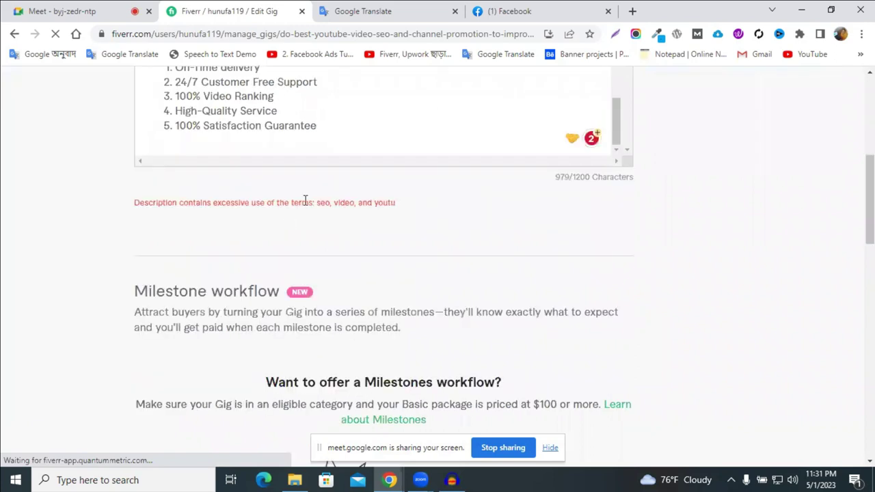